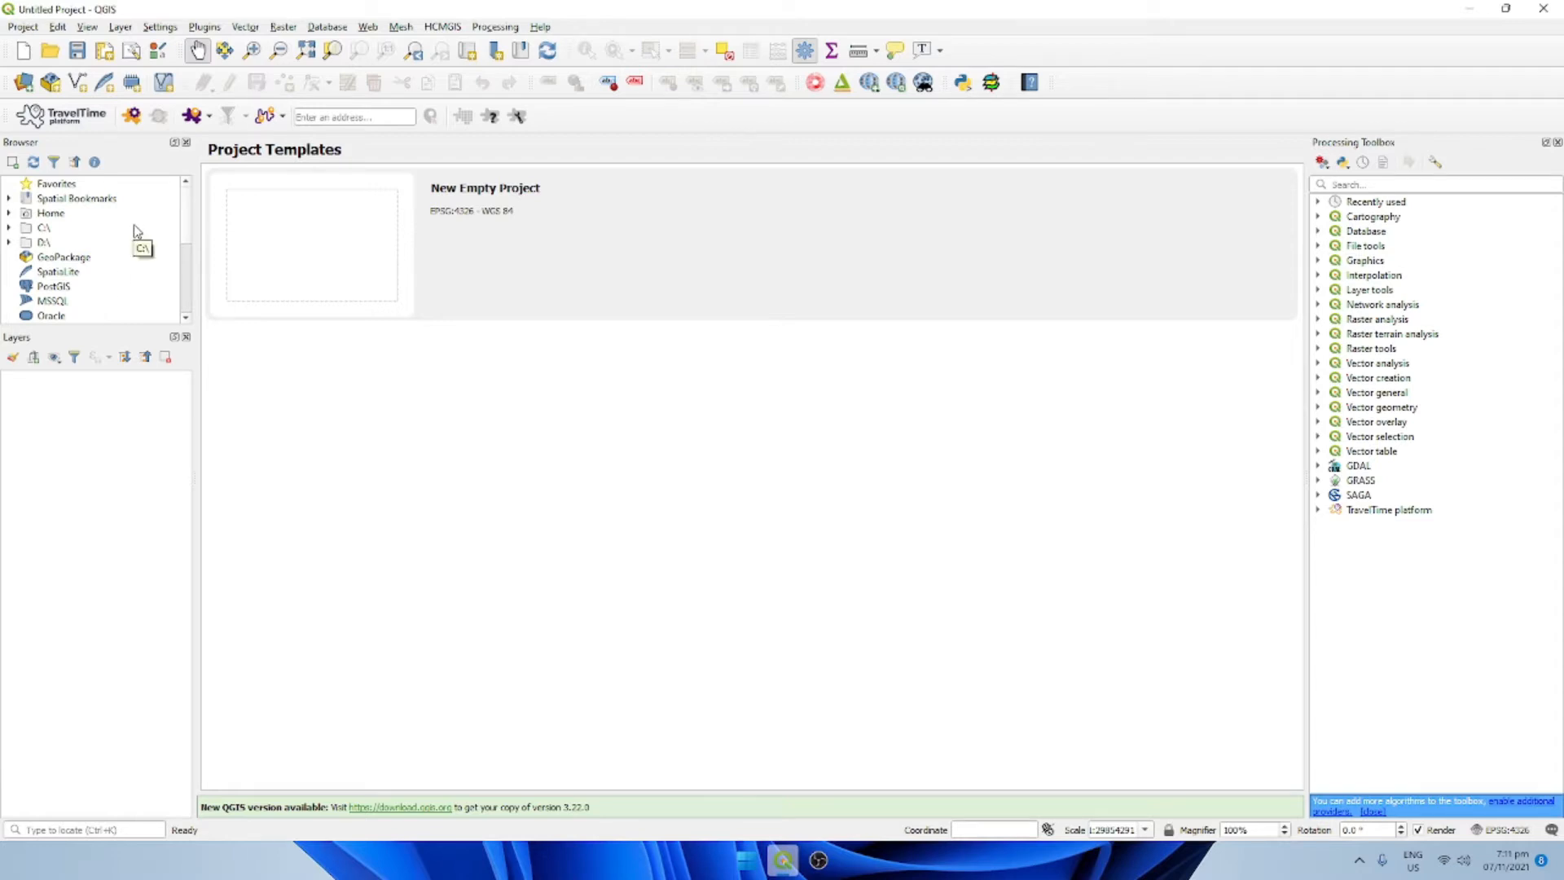
pyautogui.scroll(-2, 138, 235)
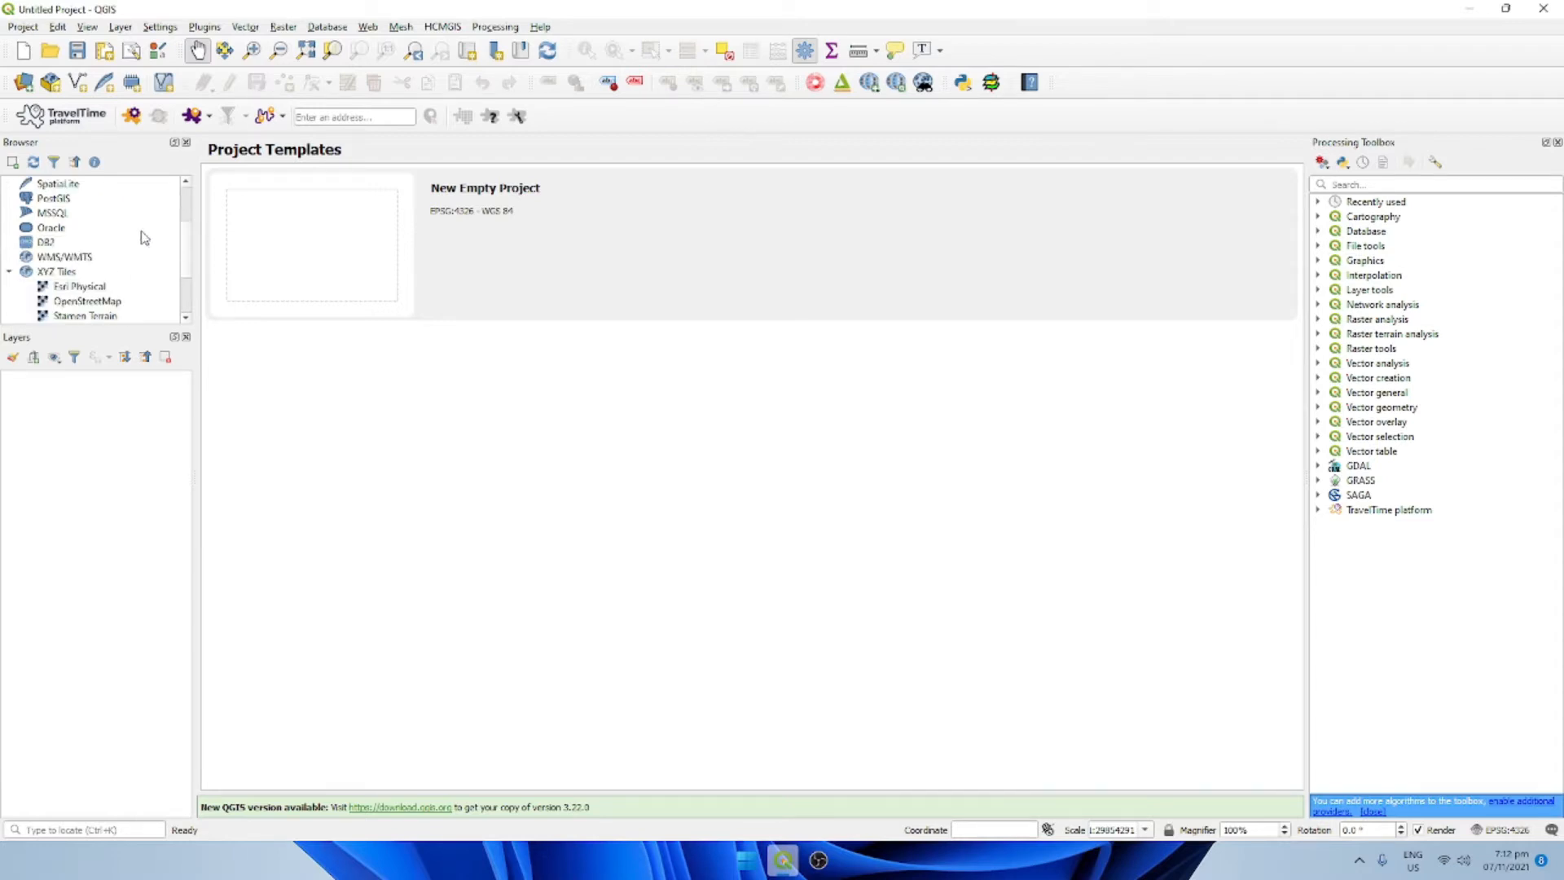
pyautogui.scroll(-1, 98, 246)
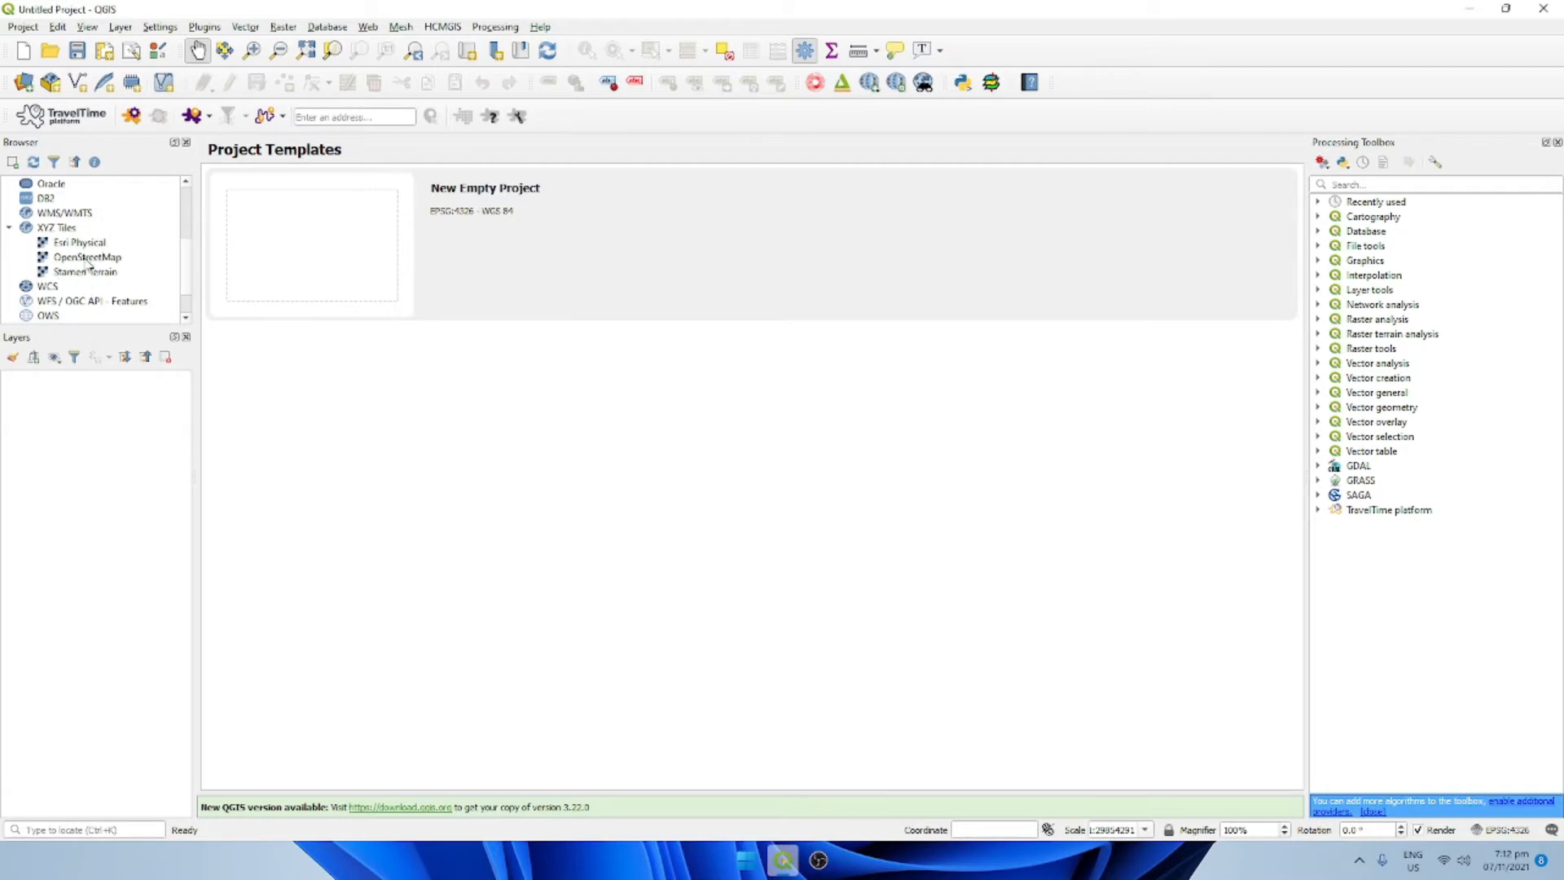
pyautogui.scroll(1, 98, 289)
pyautogui.scroll(2, 97, 289)
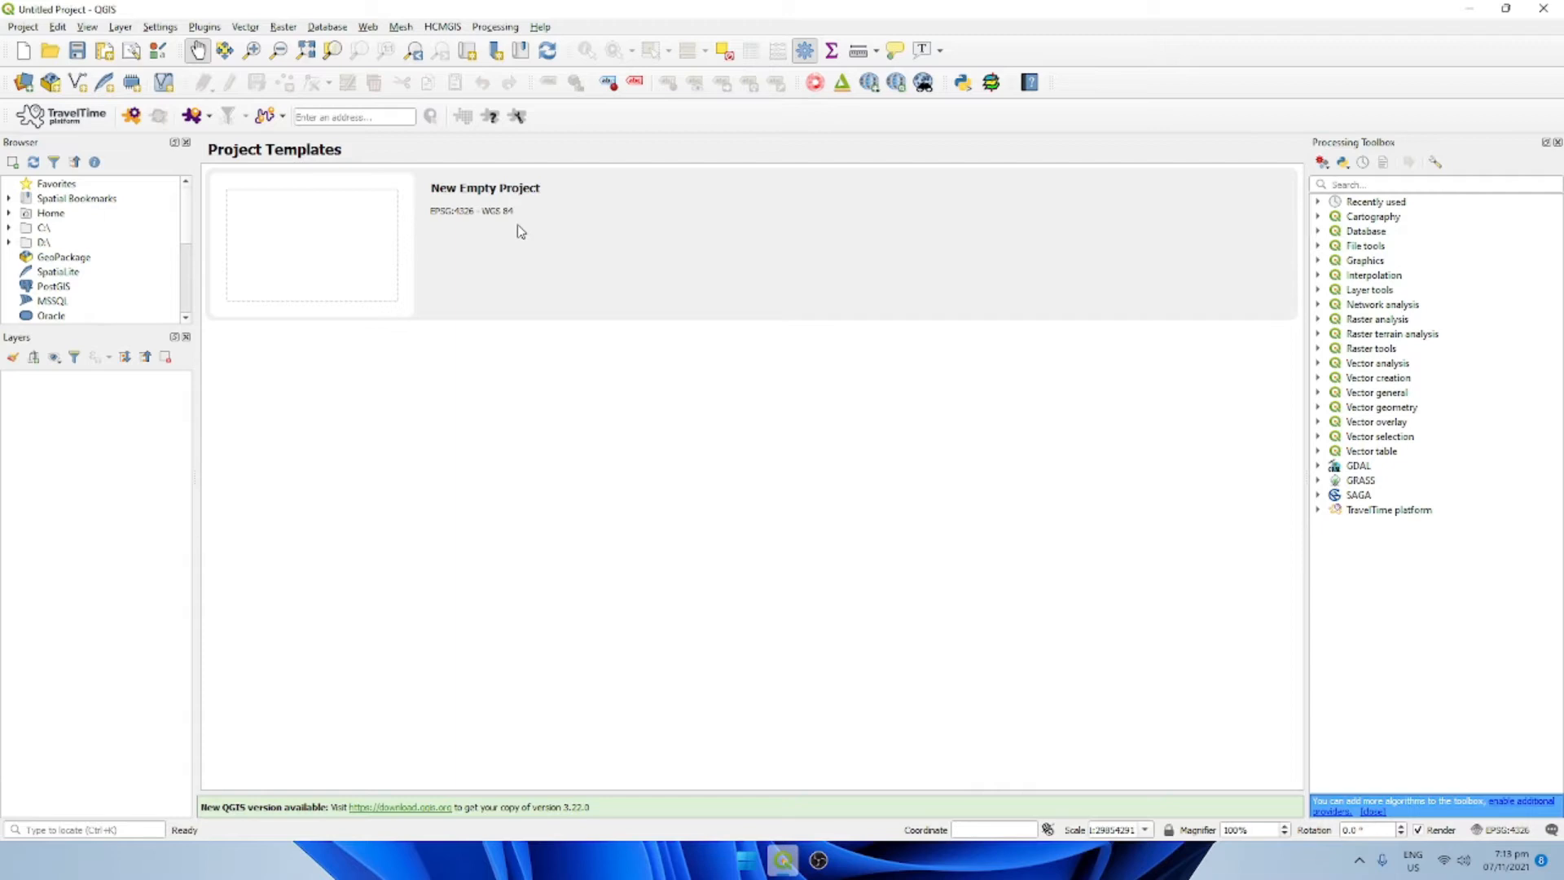
# Step: Create a new project from the New Empty Project template
pyautogui.click(367, 235)
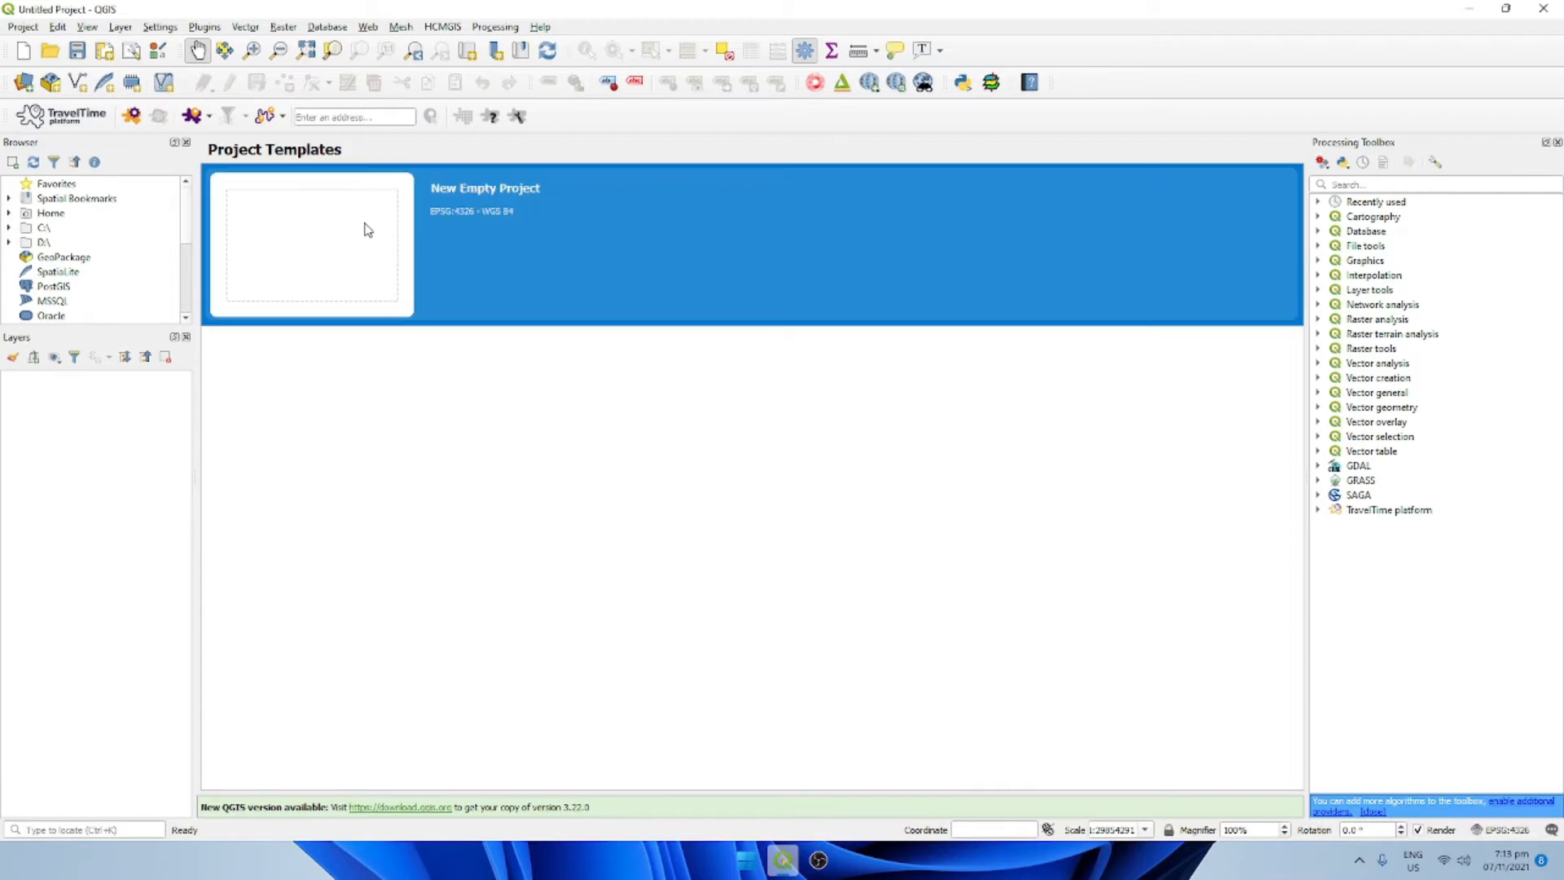
pyautogui.doubleClick(381, 230)
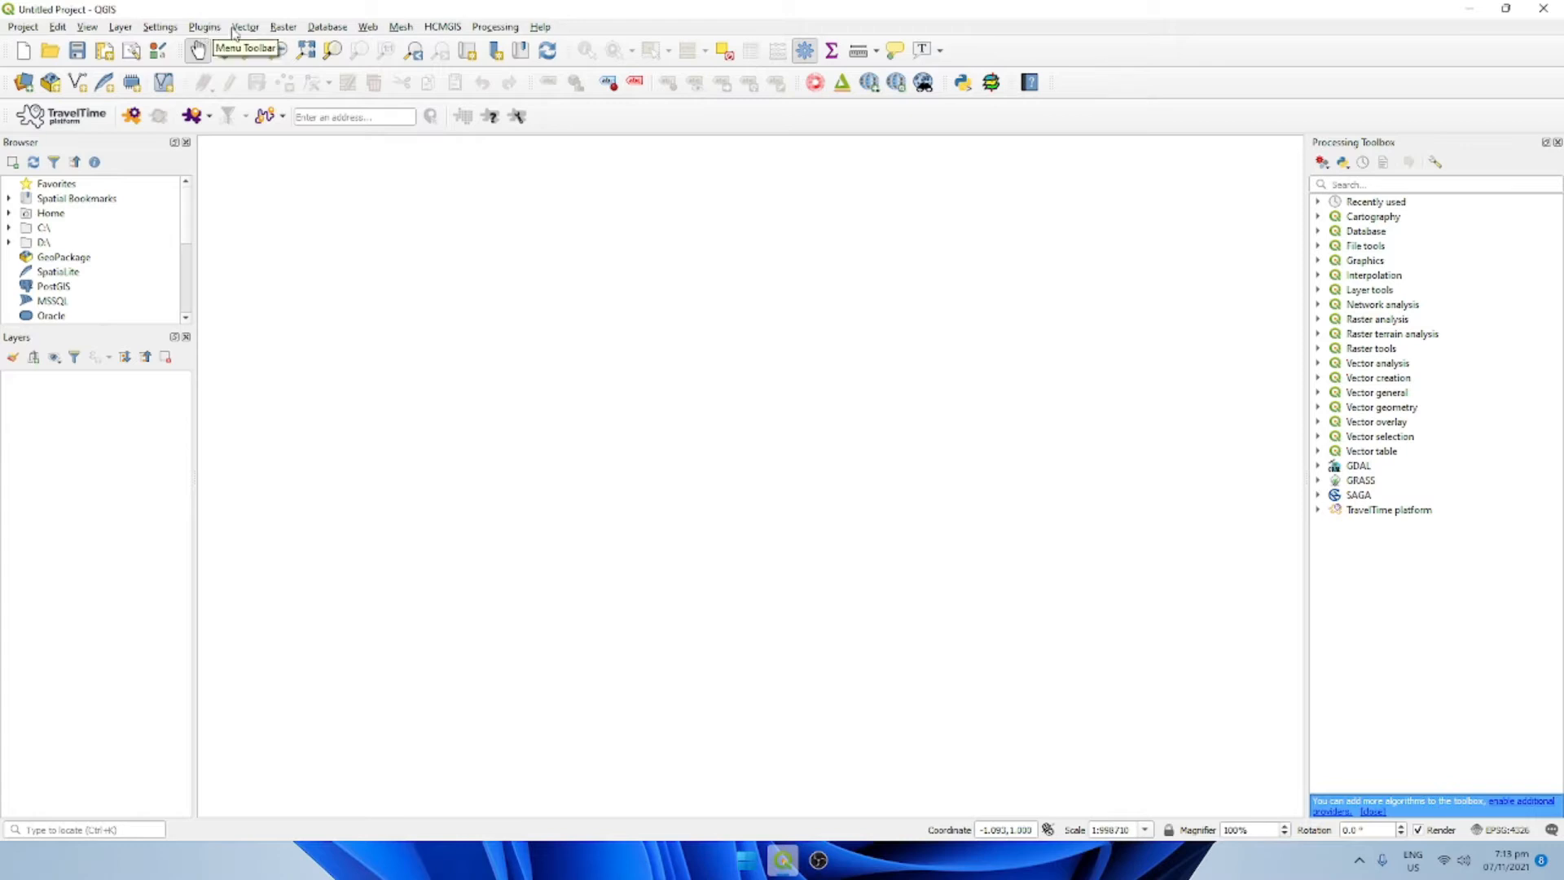
# Step: Look up the QuickMapServices plugin in the plugin manager, view its details and close the manager
pyautogui.click(205, 27)
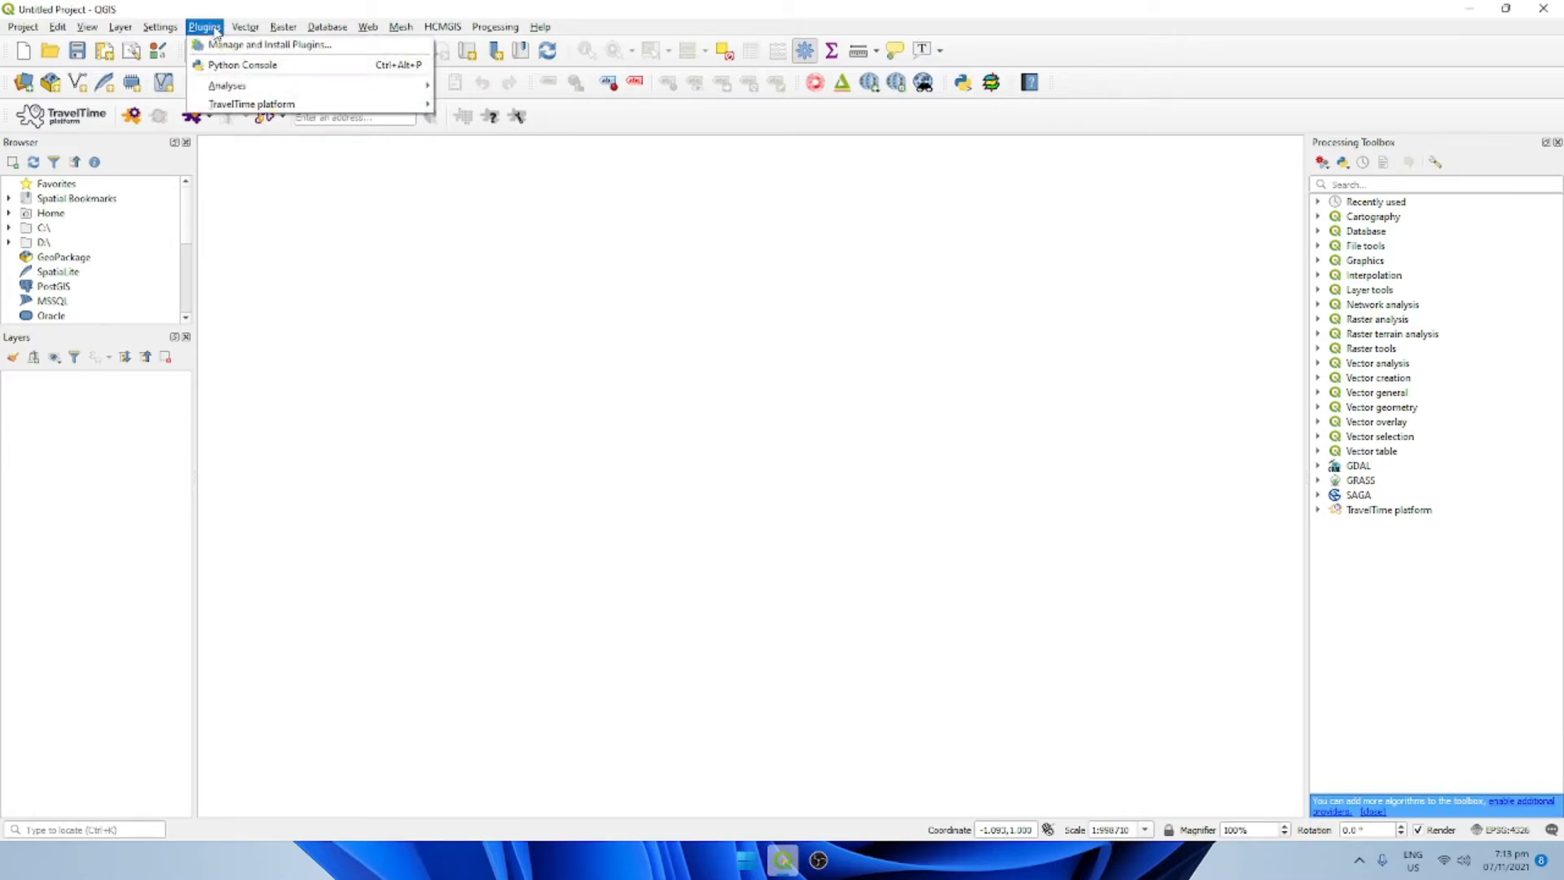
pyautogui.click(358, 49)
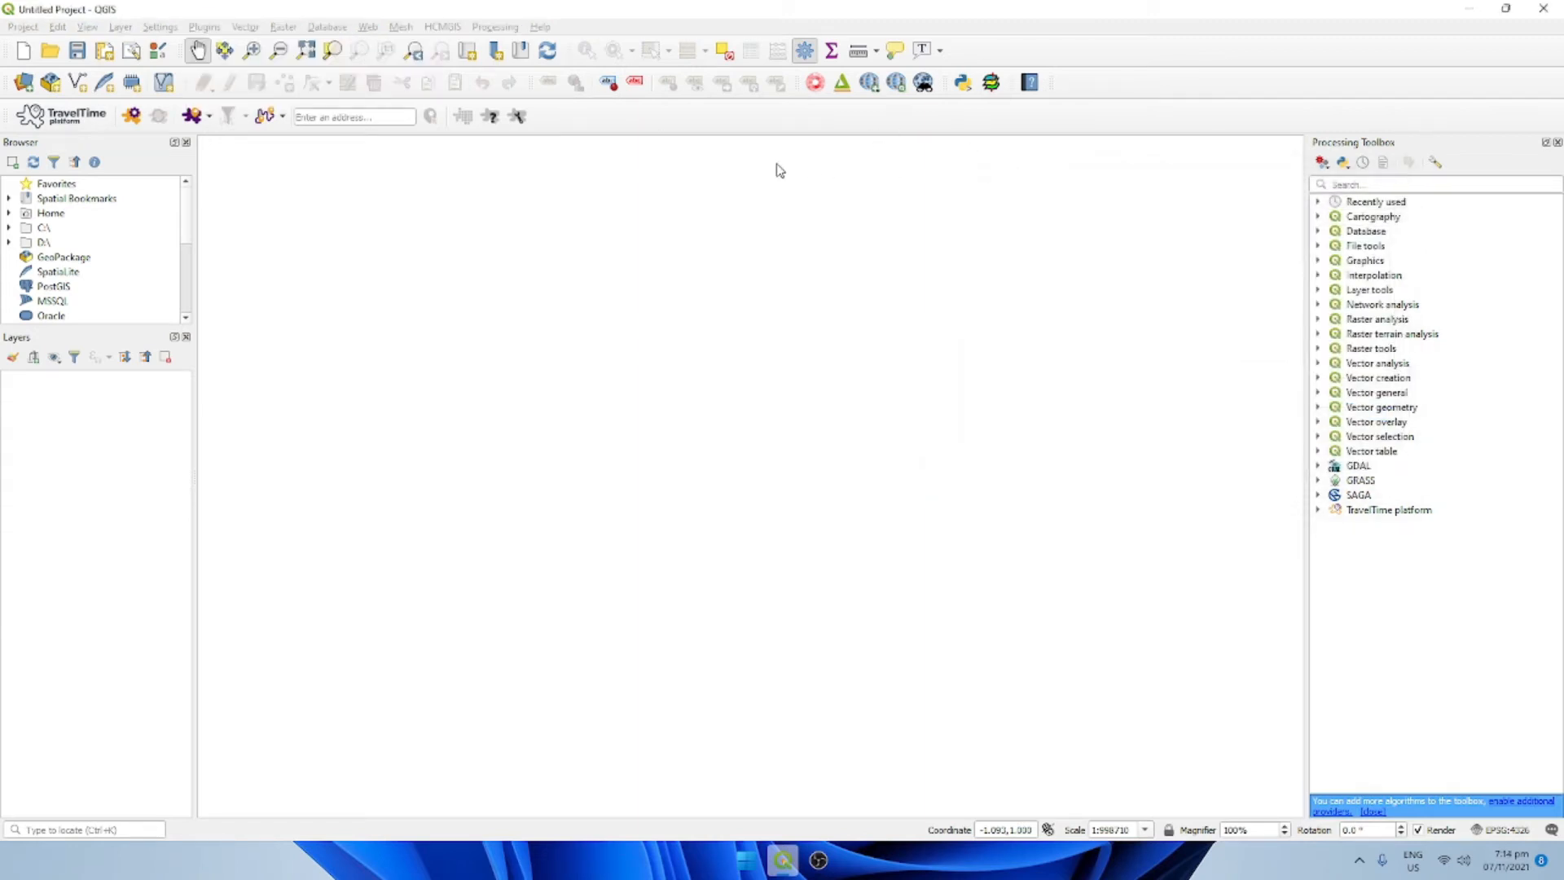
pyautogui.moveTo(949, 226); pyautogui.dragTo(605, 161)
pyautogui.moveTo(1107, 556); pyautogui.dragTo(1194, 619)
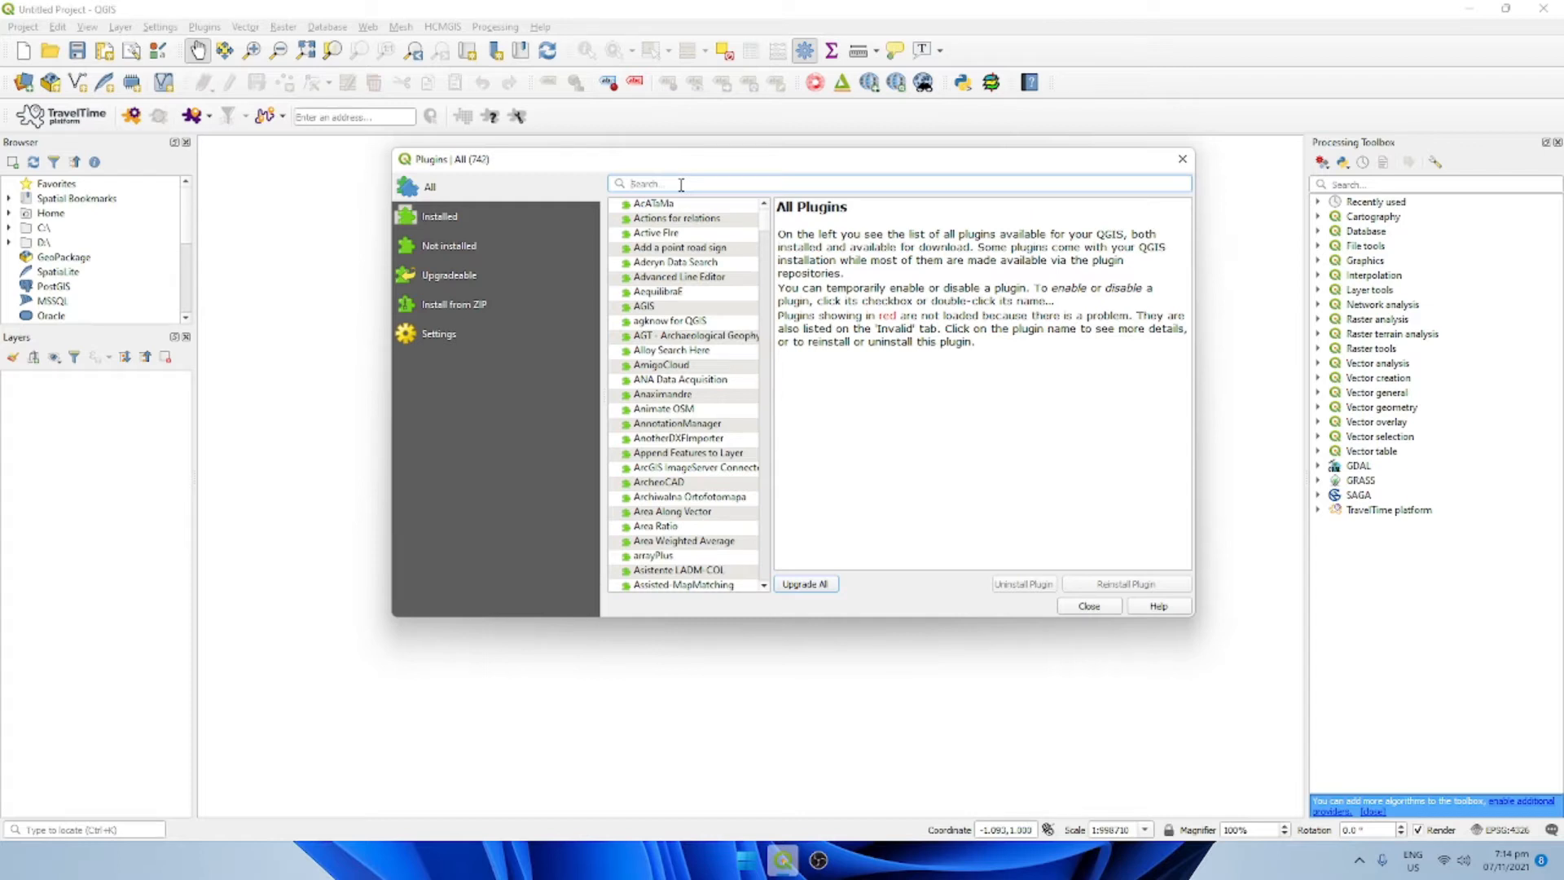
pyautogui.write('quic')
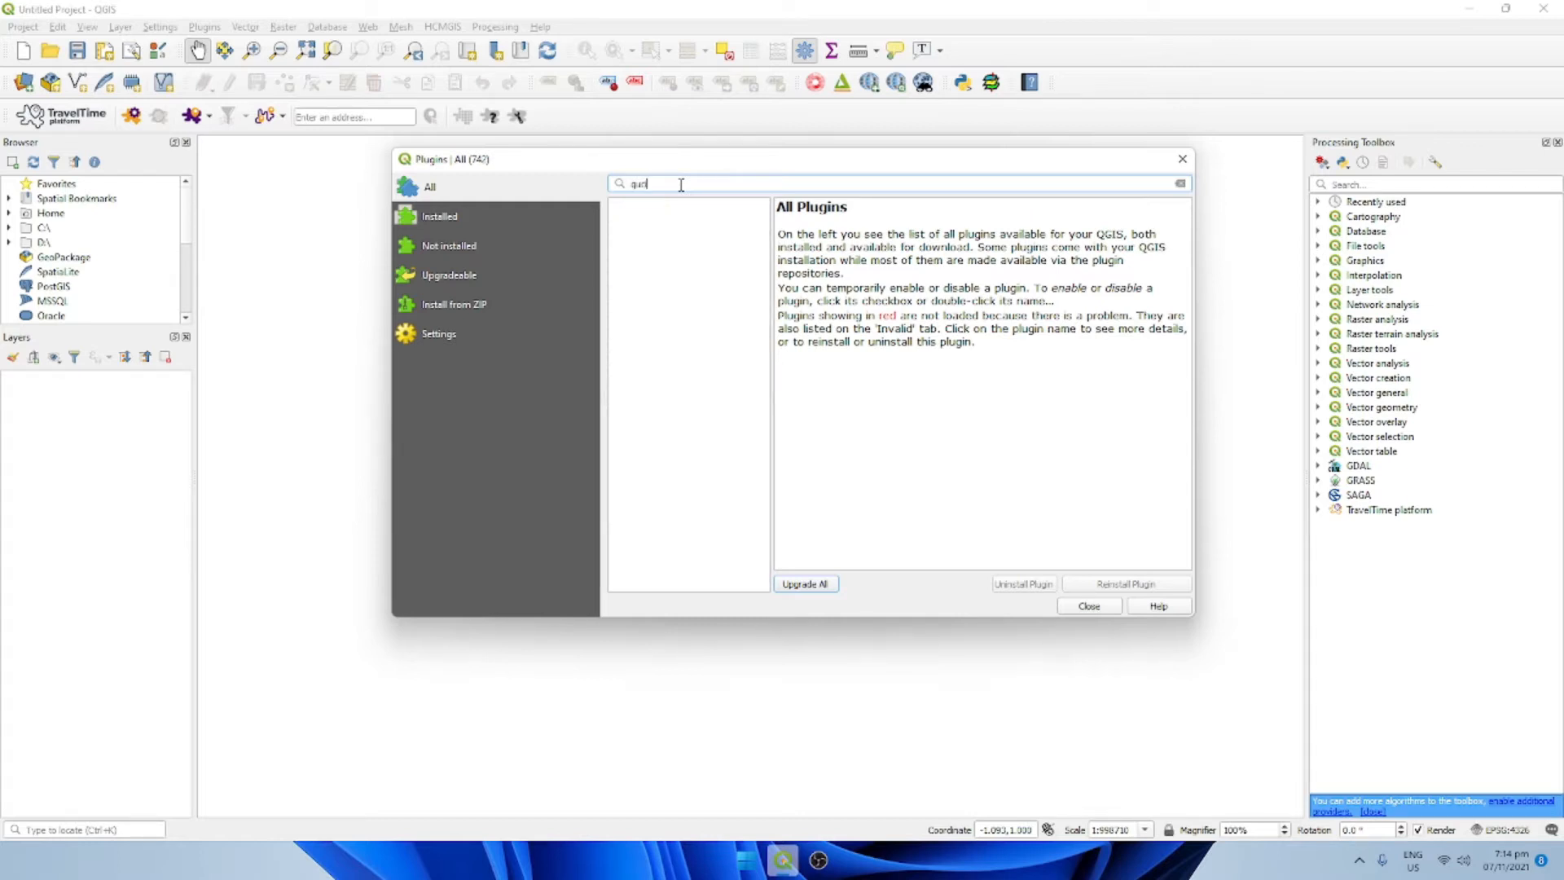
pyautogui.press('BackSpace')
pyautogui.press('BackSpace')
pyautogui.press('BackSpace')
pyautogui.write('ickma')
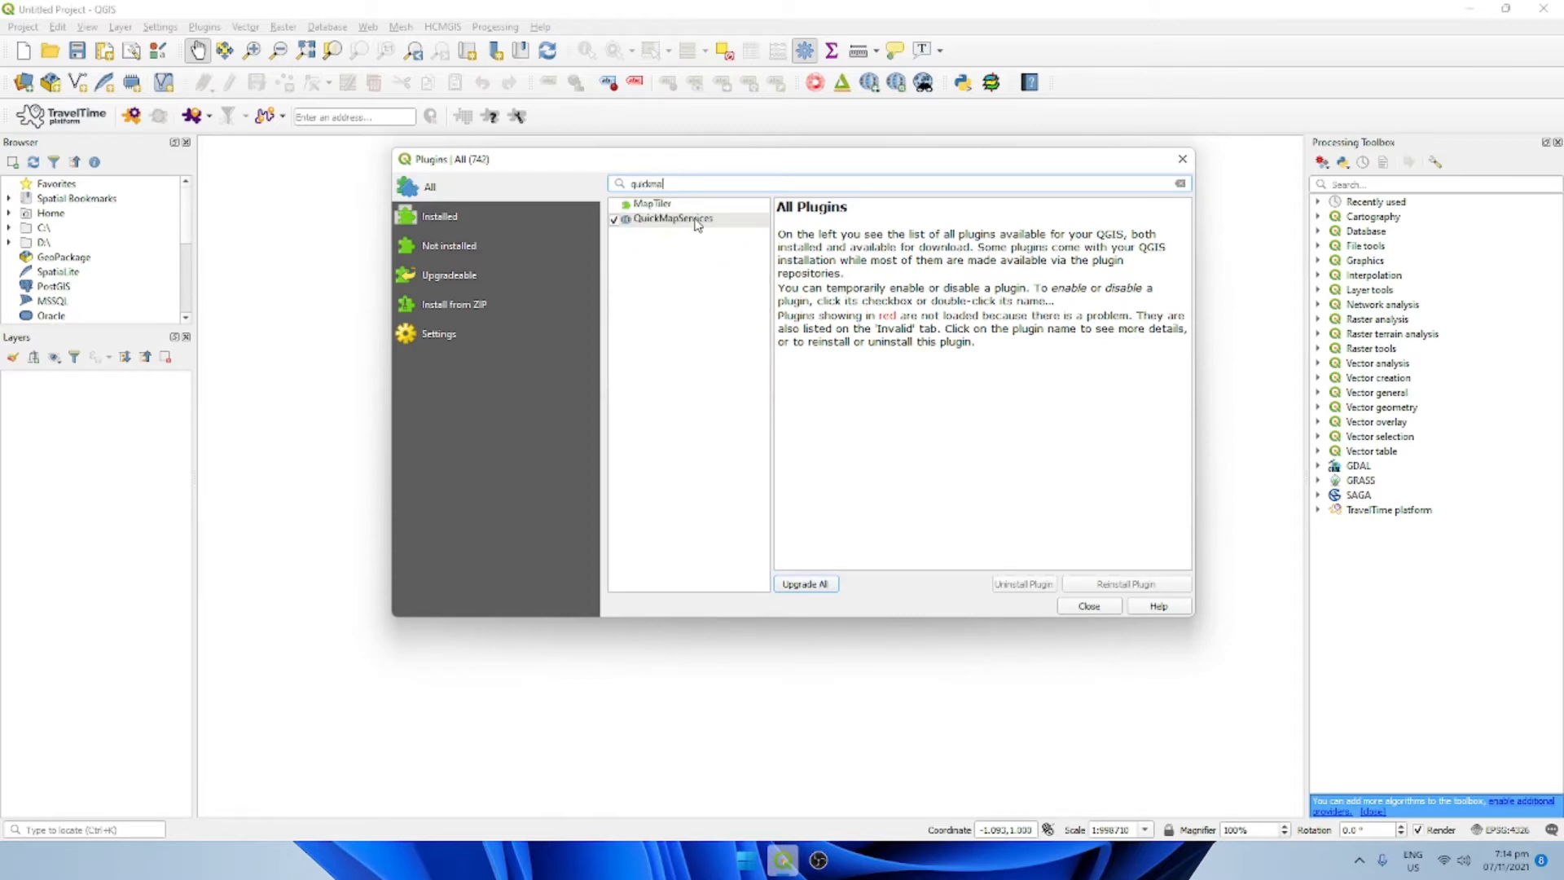
pyautogui.click(695, 220)
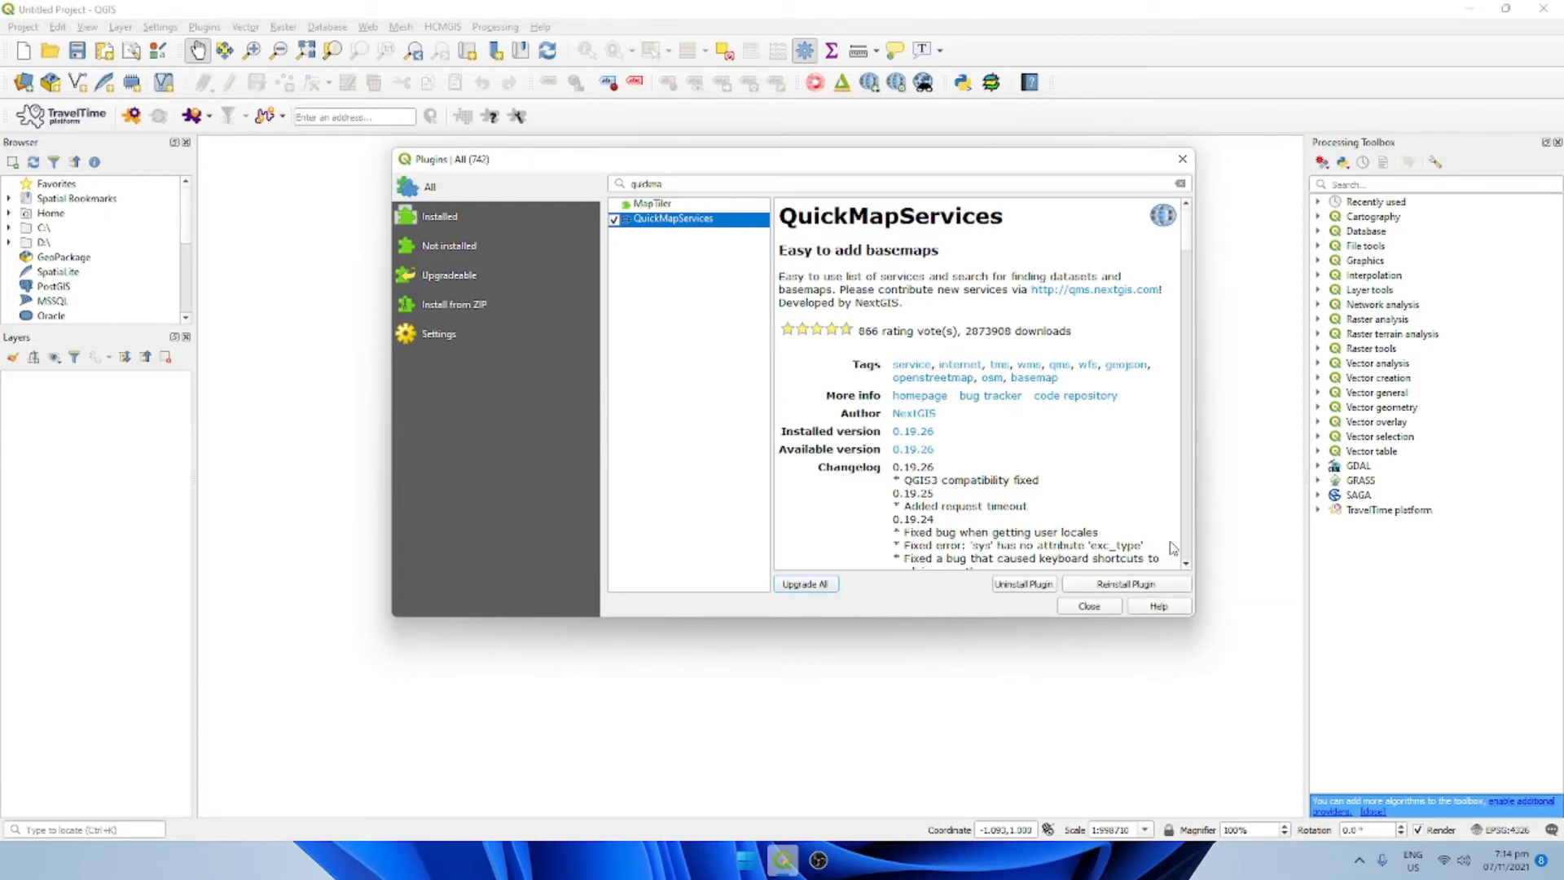
pyautogui.click(1112, 609)
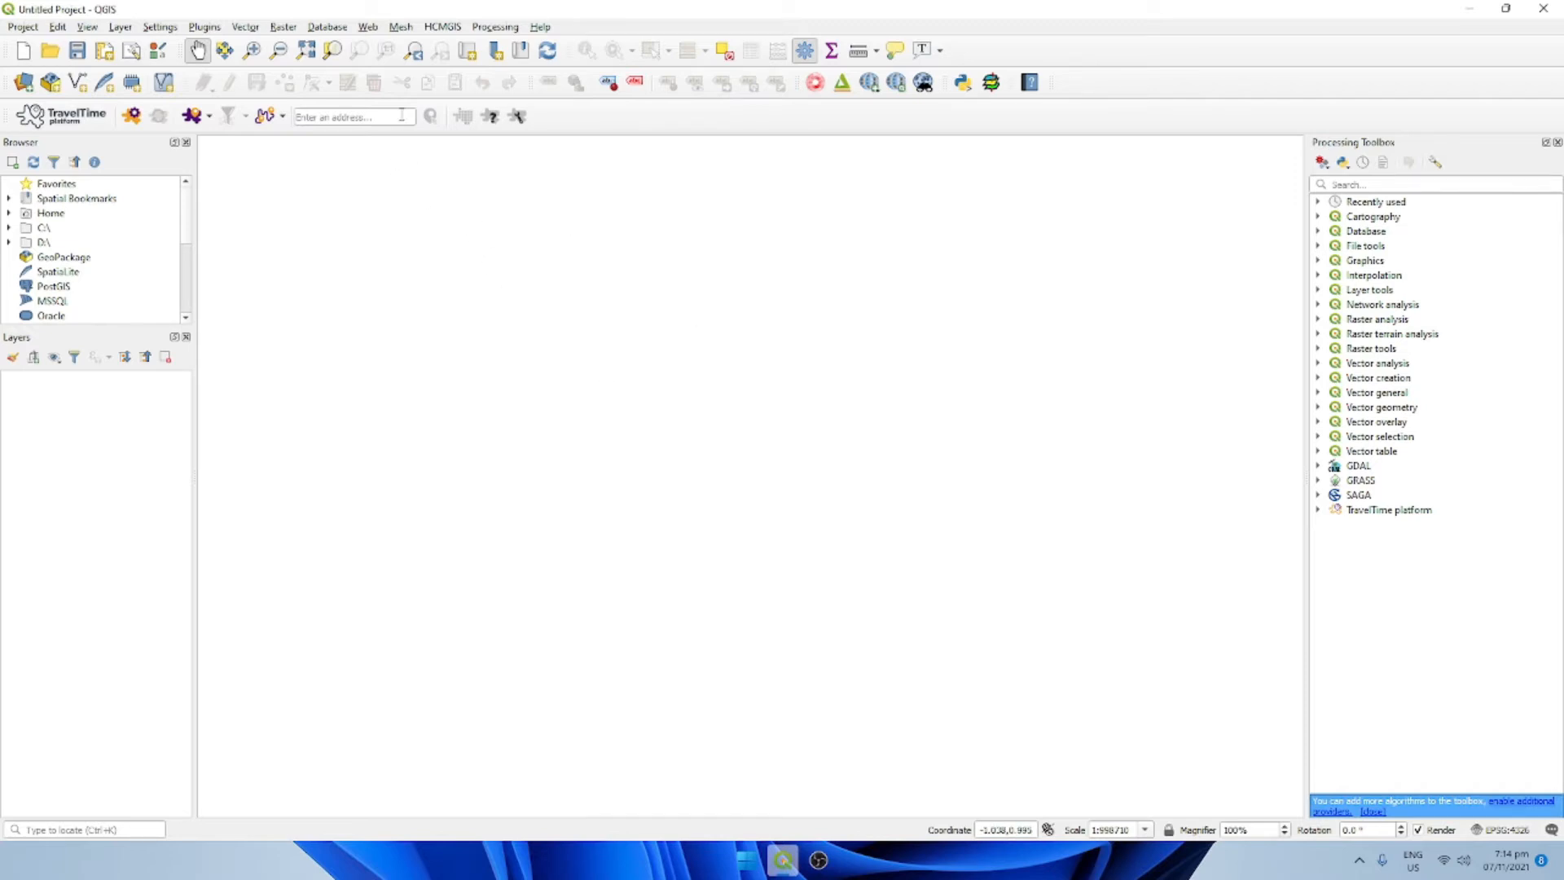
# Step: Add the OSM Standard base map to the project using the QuickMapServices plugin
pyautogui.click(376, 31)
pyautogui.click(399, 28)
pyautogui.moveTo(368, 27)
pyautogui.moveTo(401, 102)
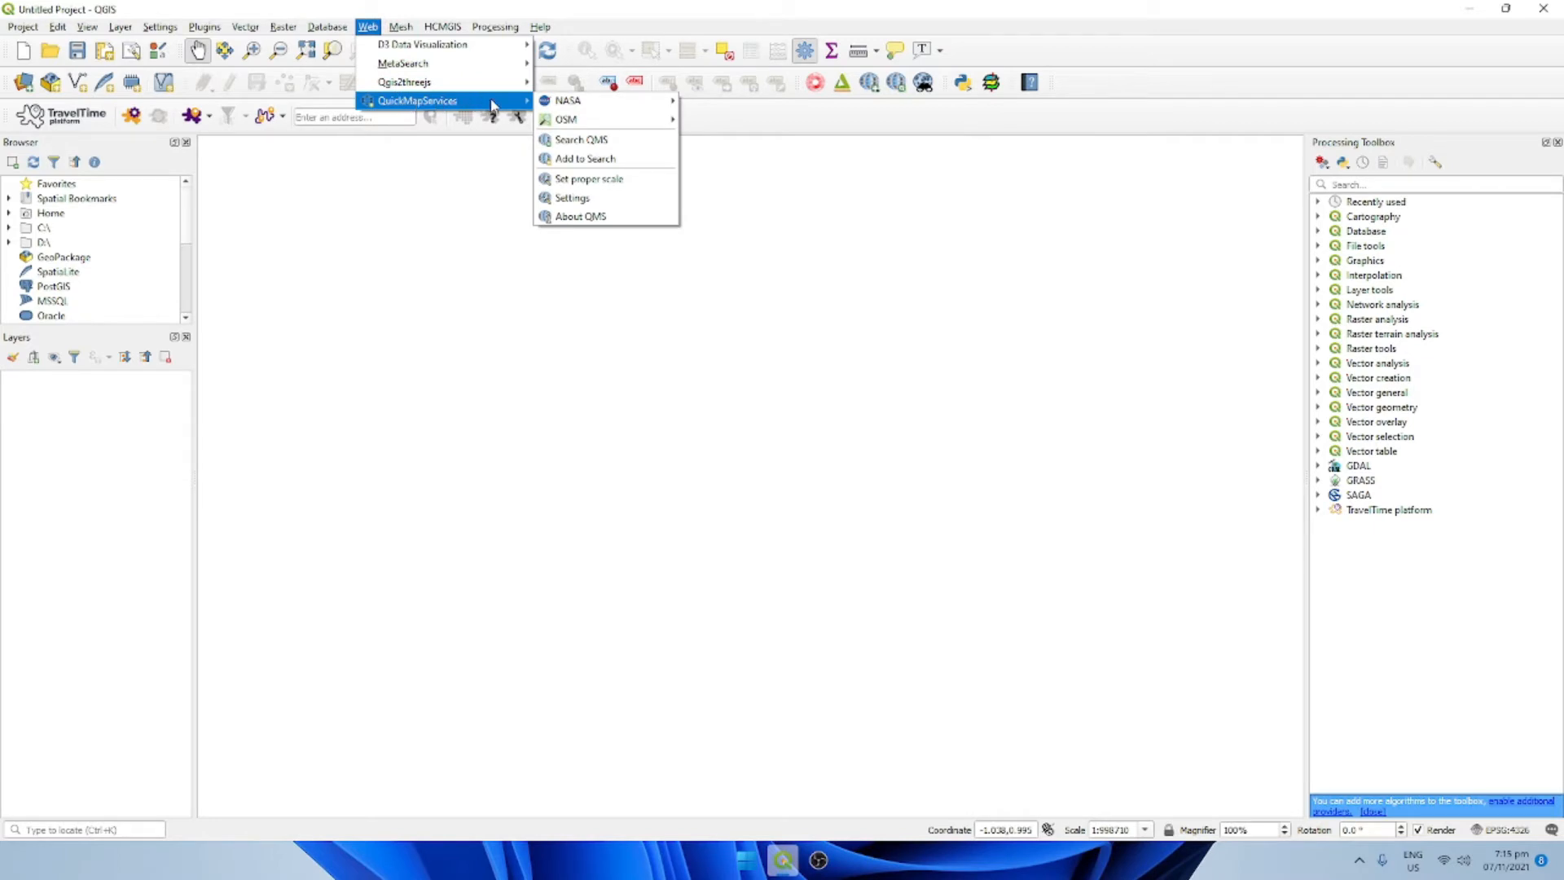
pyautogui.moveTo(560, 105)
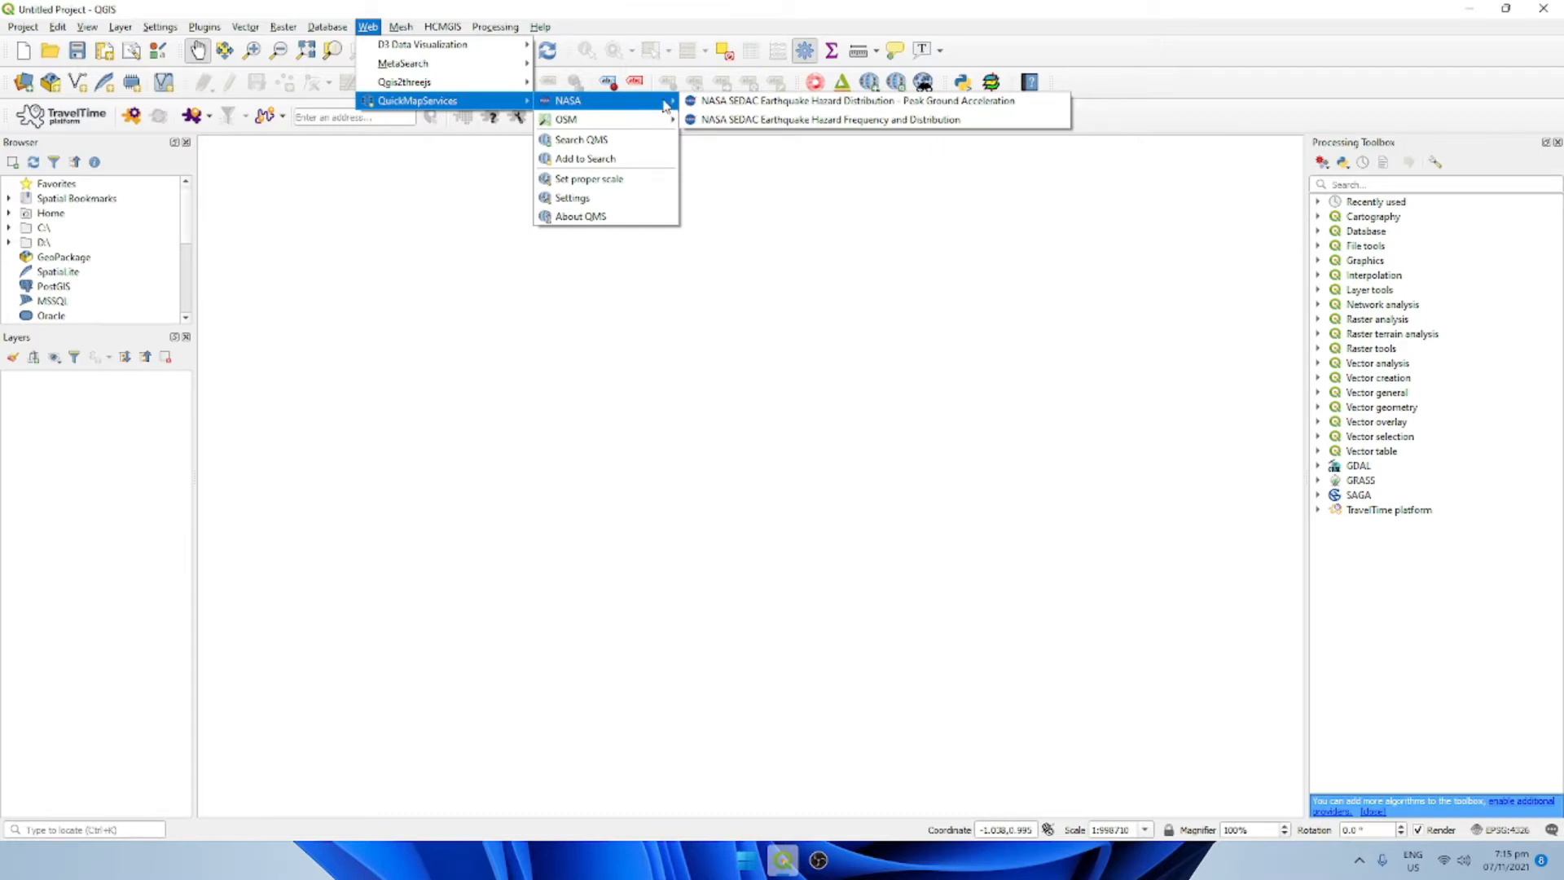
pyautogui.moveTo(651, 121)
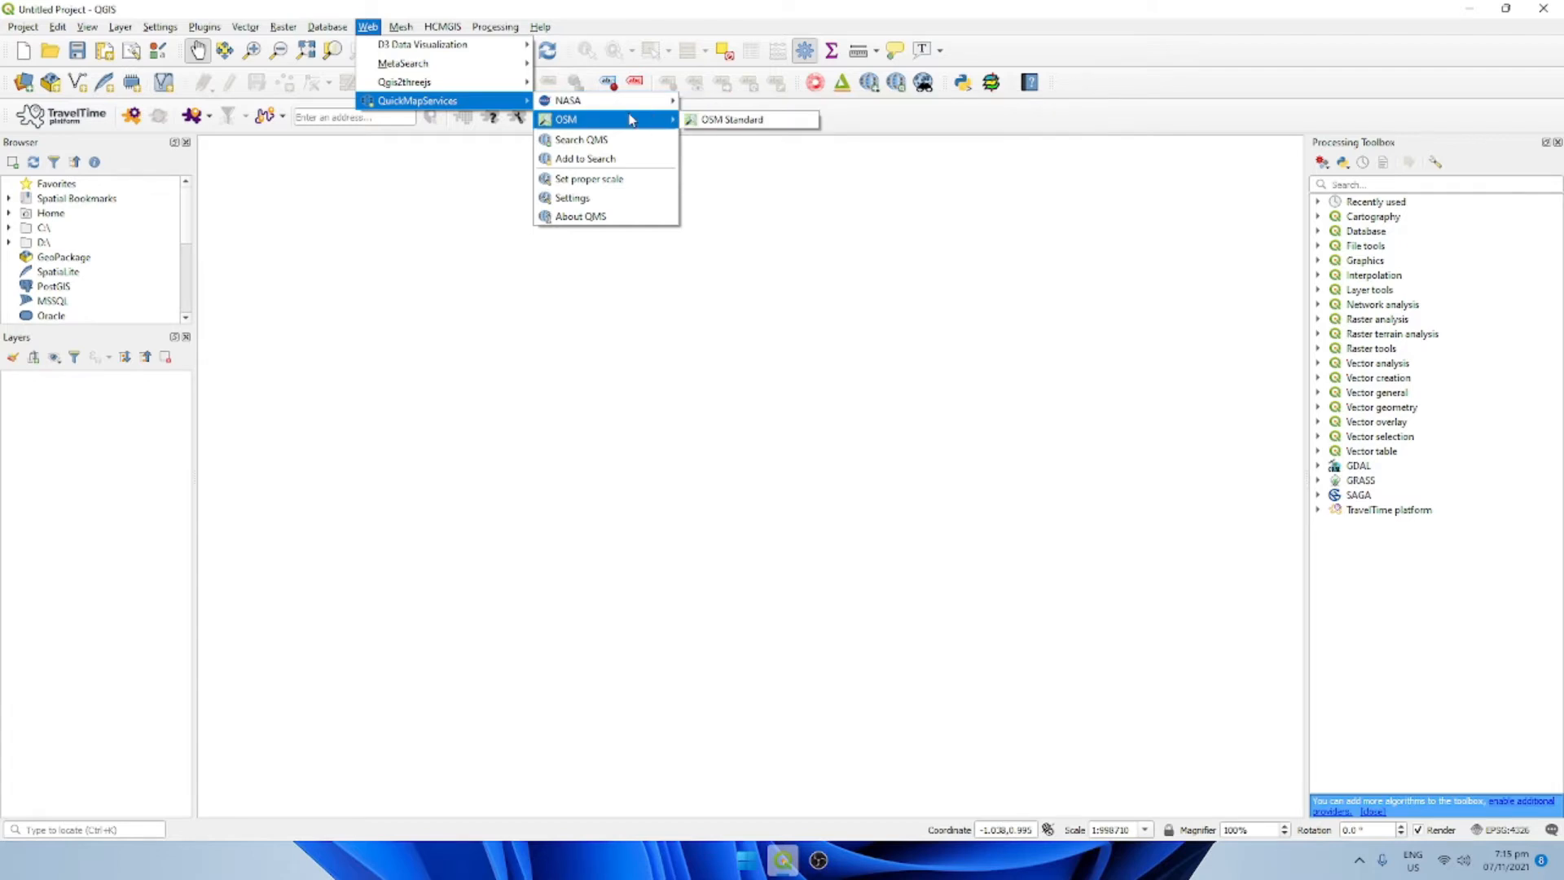
pyautogui.click(740, 123)
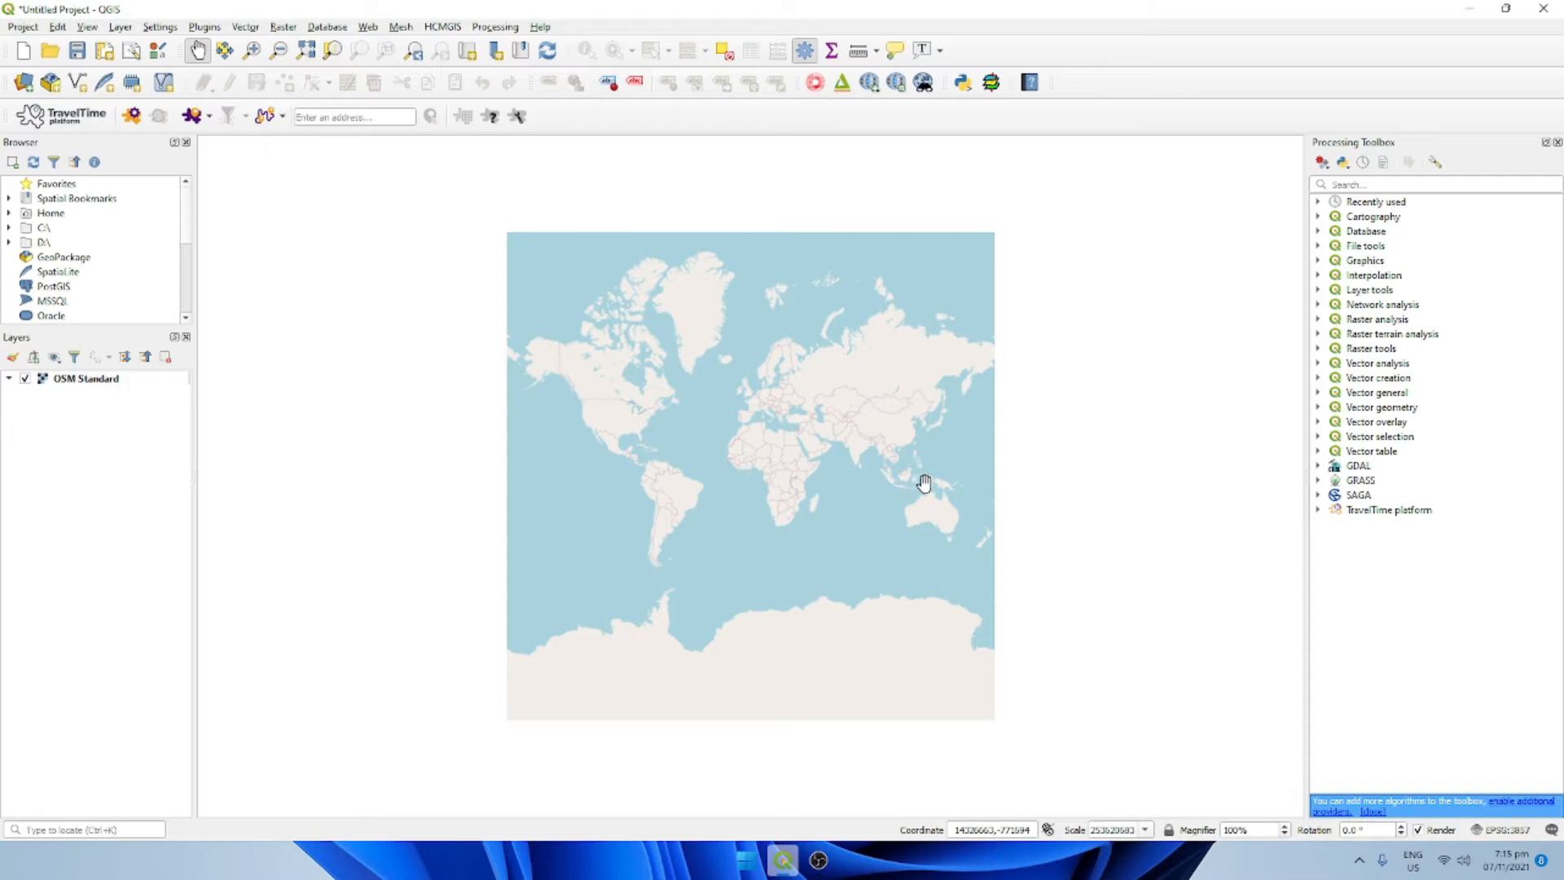
# Step: Locate the Philippines on the world base map and bring its central islands into view
pyautogui.moveTo(917, 463); pyautogui.dragTo(875, 450)
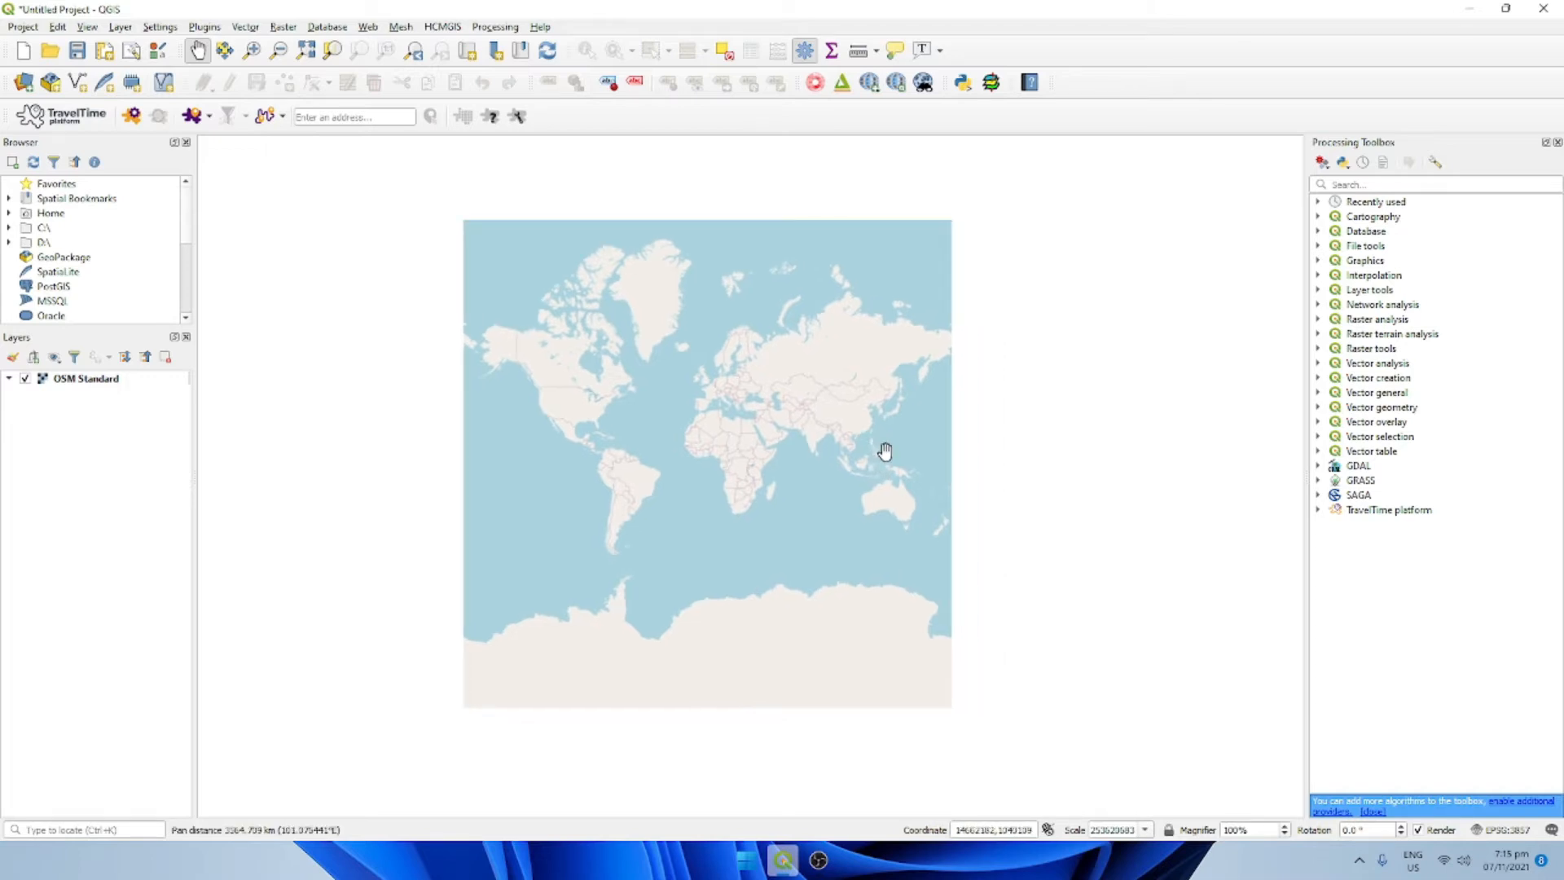
pyautogui.scroll(2, 871, 448)
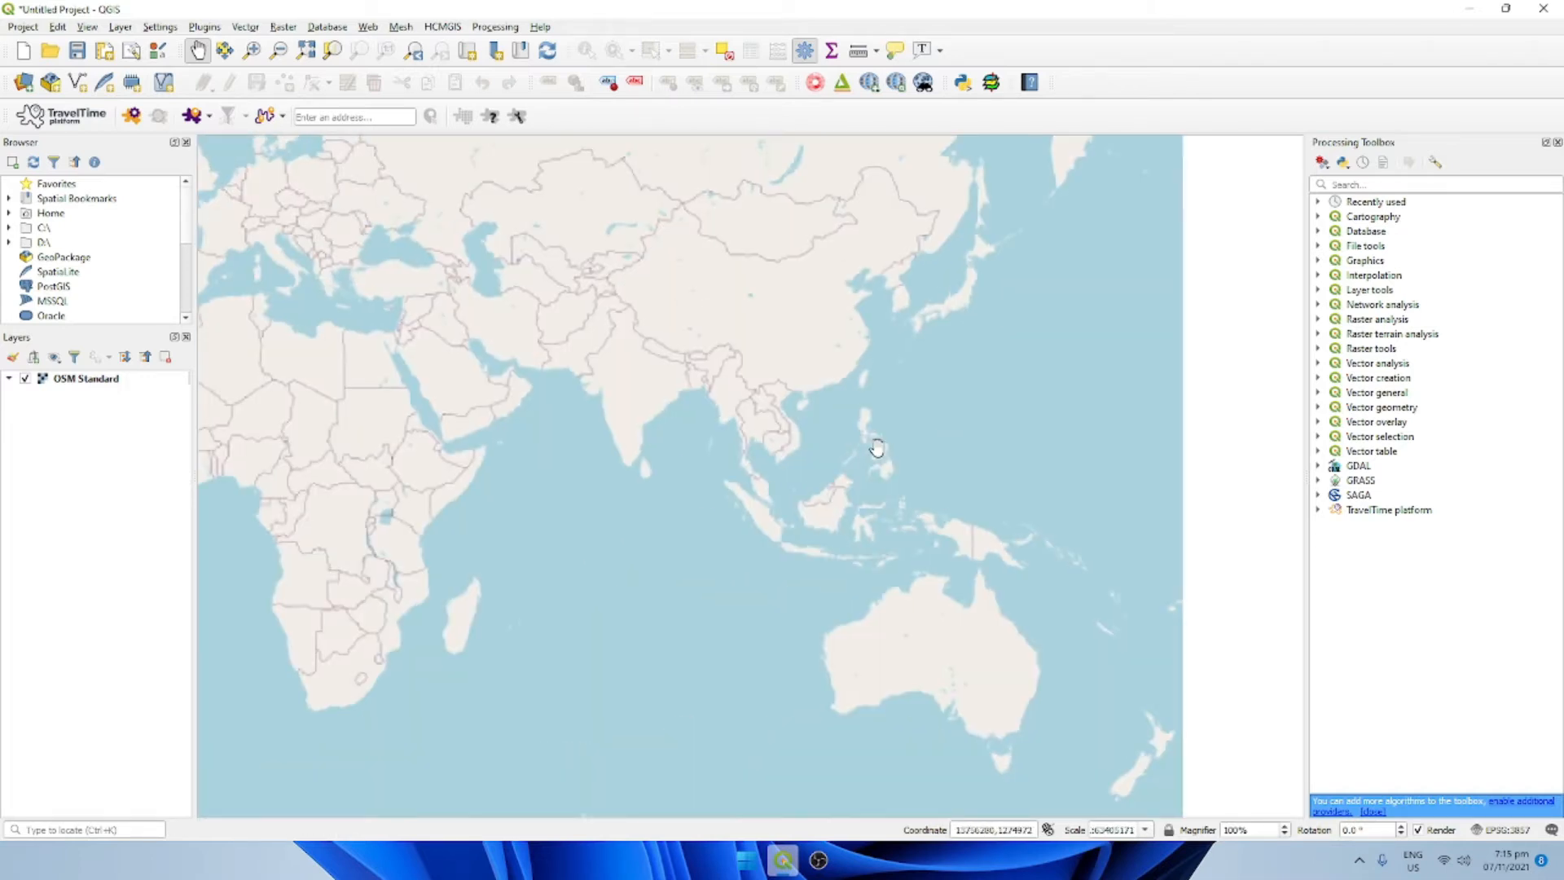
pyautogui.scroll(1, 877, 448)
pyautogui.scroll(1, 877, 447)
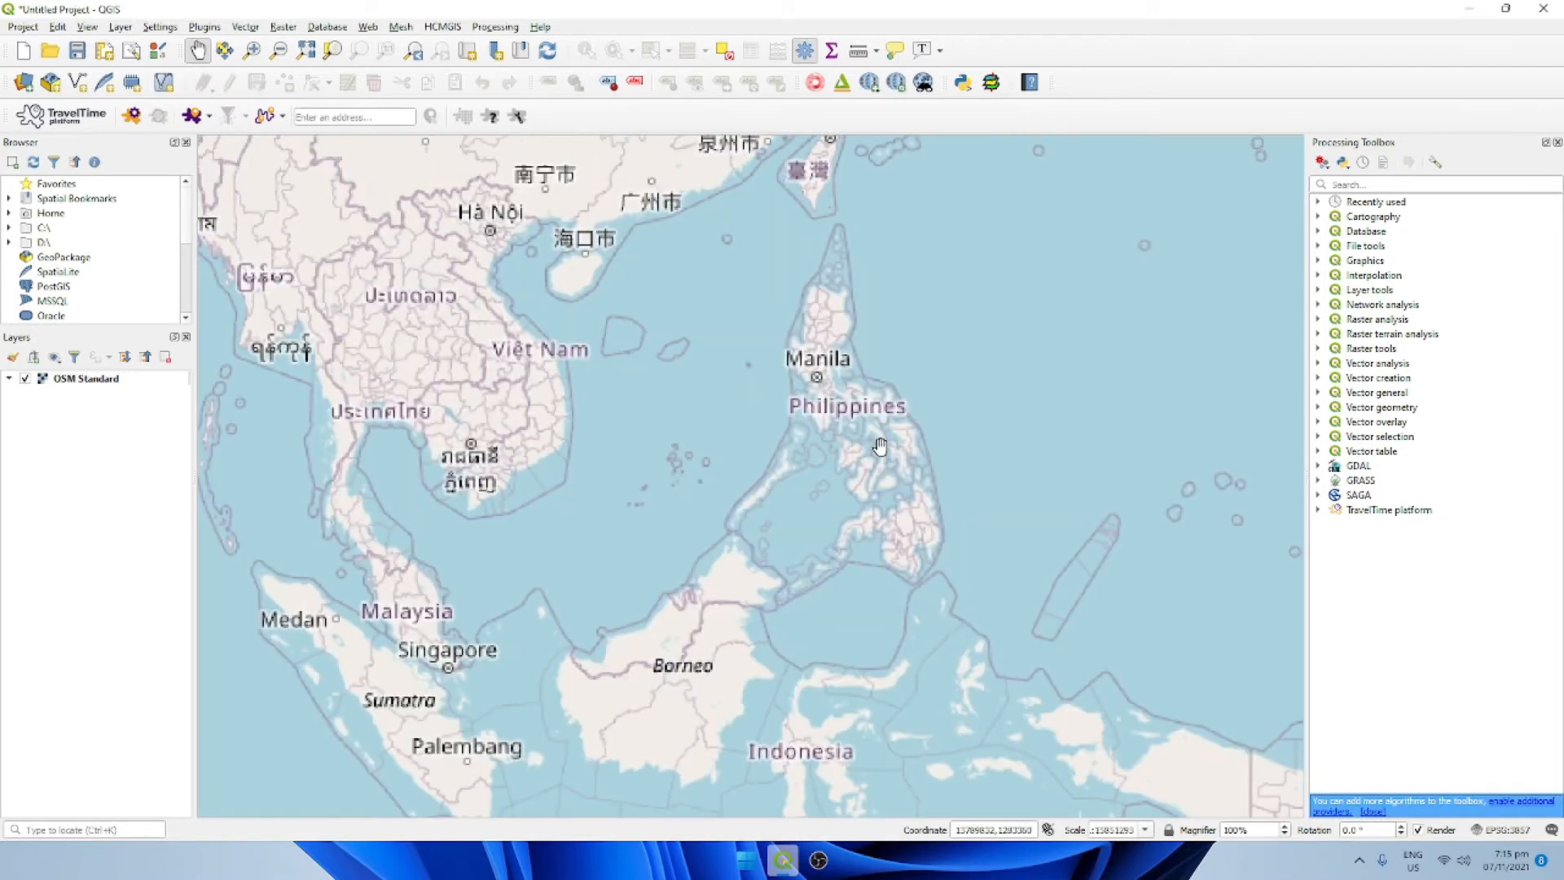
pyautogui.scroll(1, 882, 445)
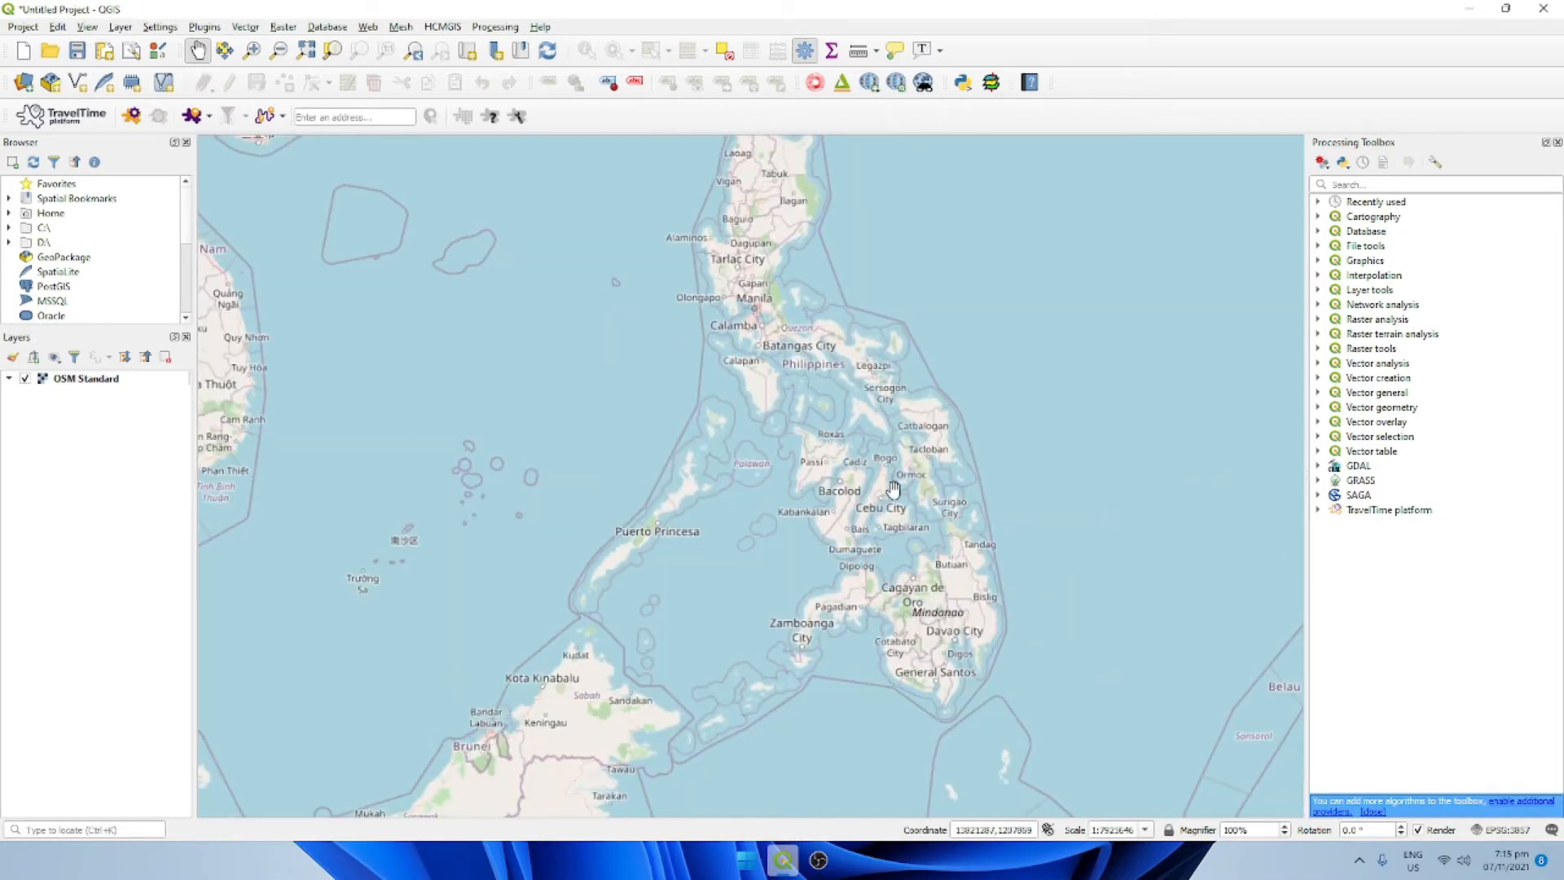
pyautogui.moveTo(872, 554); pyautogui.dragTo(872, 495)
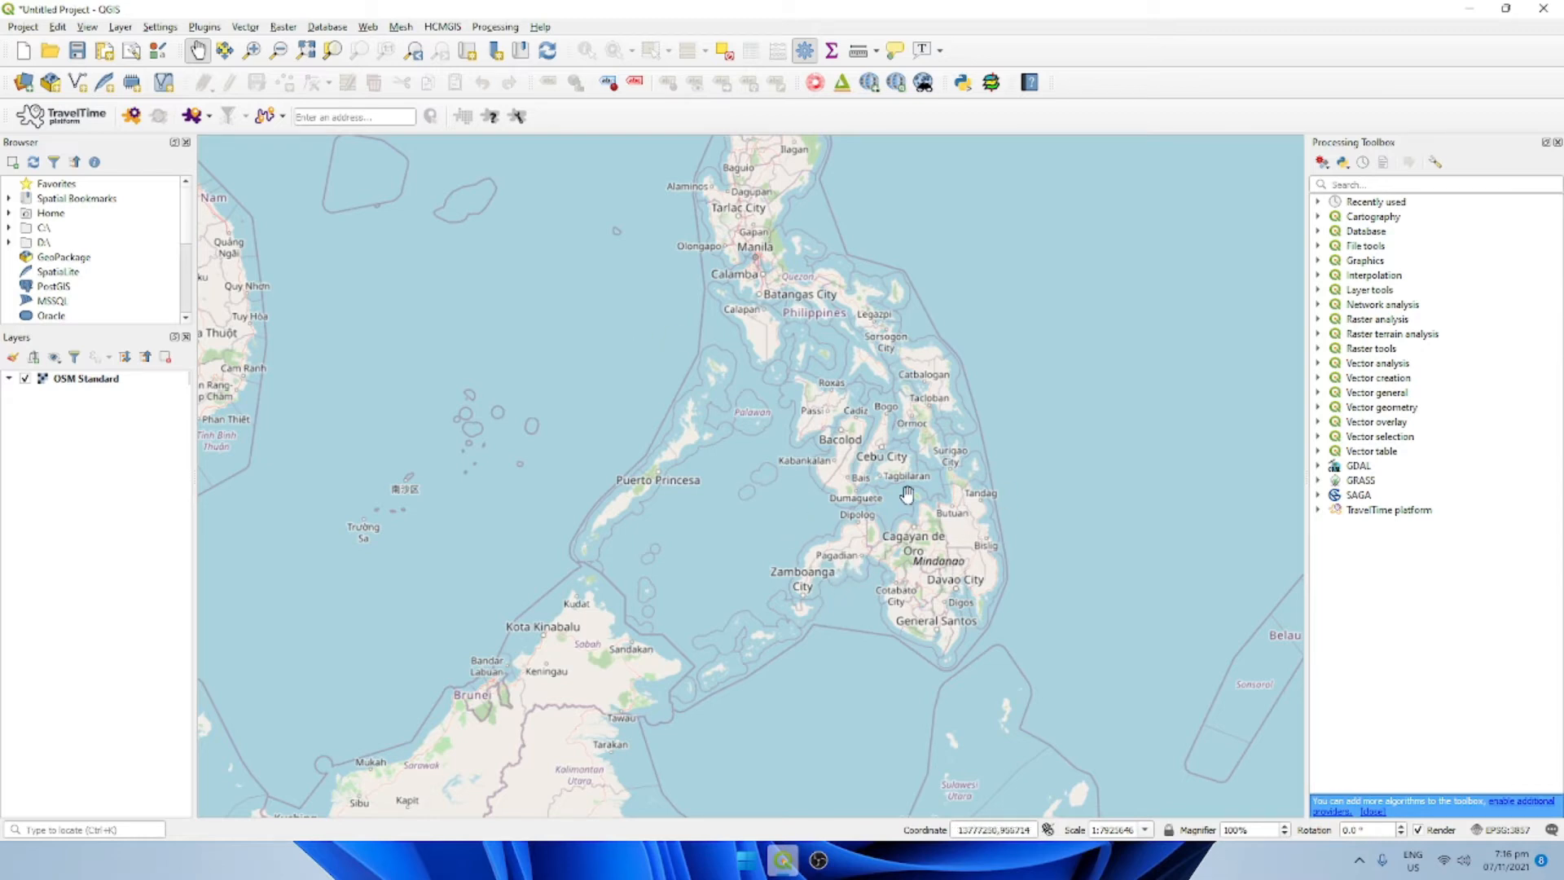
# Step: Find Dumaguete on the coast of Negros Oriental and examine the city's road network and shoreline
pyautogui.scroll(1, 853, 489)
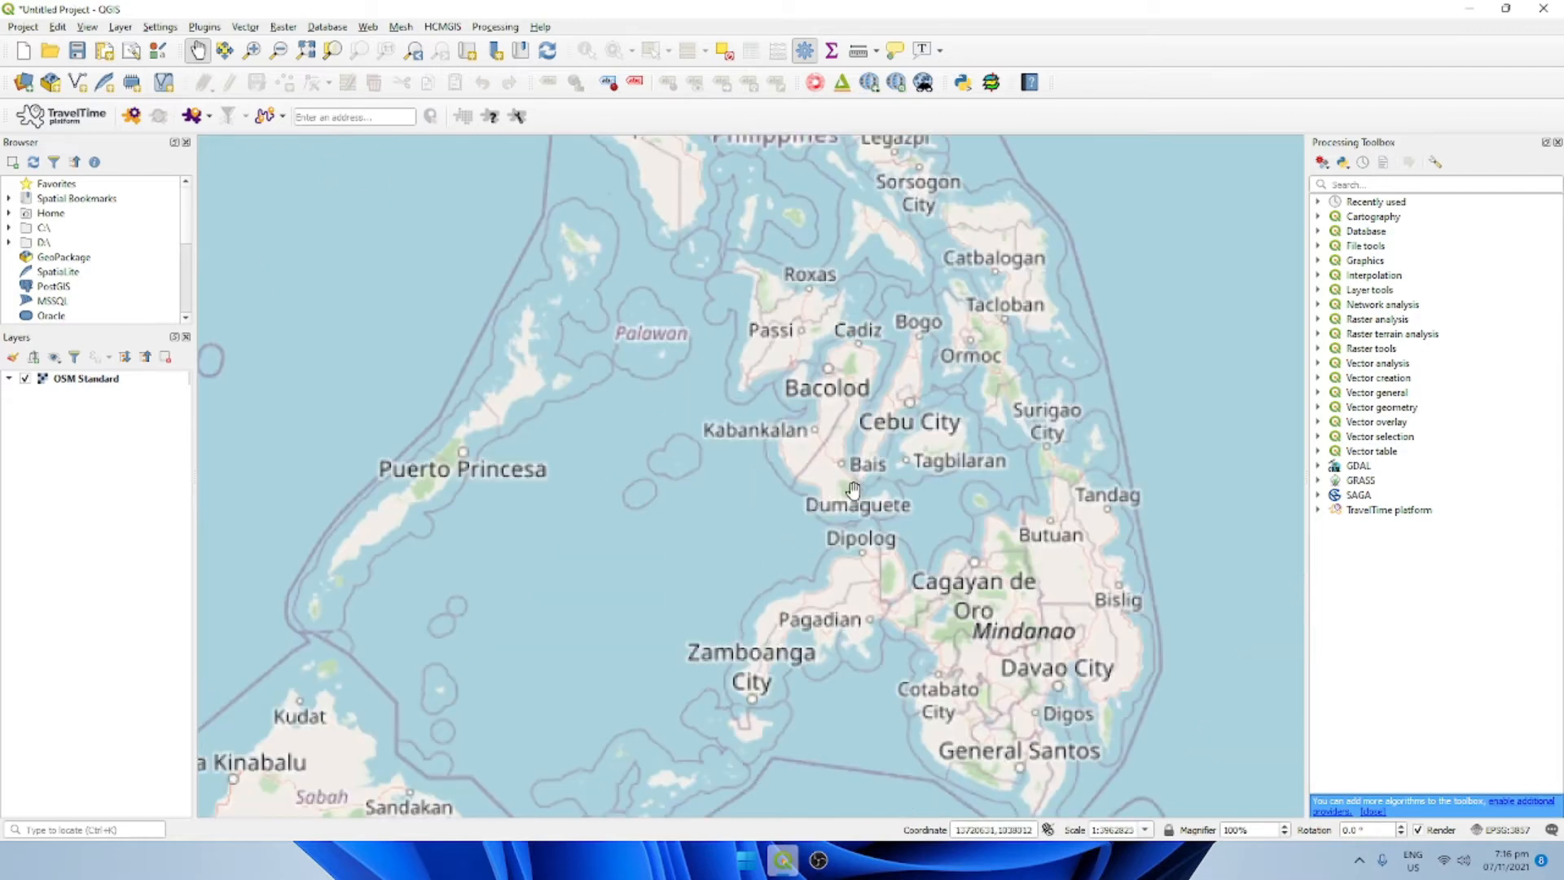
pyautogui.moveTo(852, 489); pyautogui.dragTo(851, 481)
pyautogui.scroll(1, 853, 481)
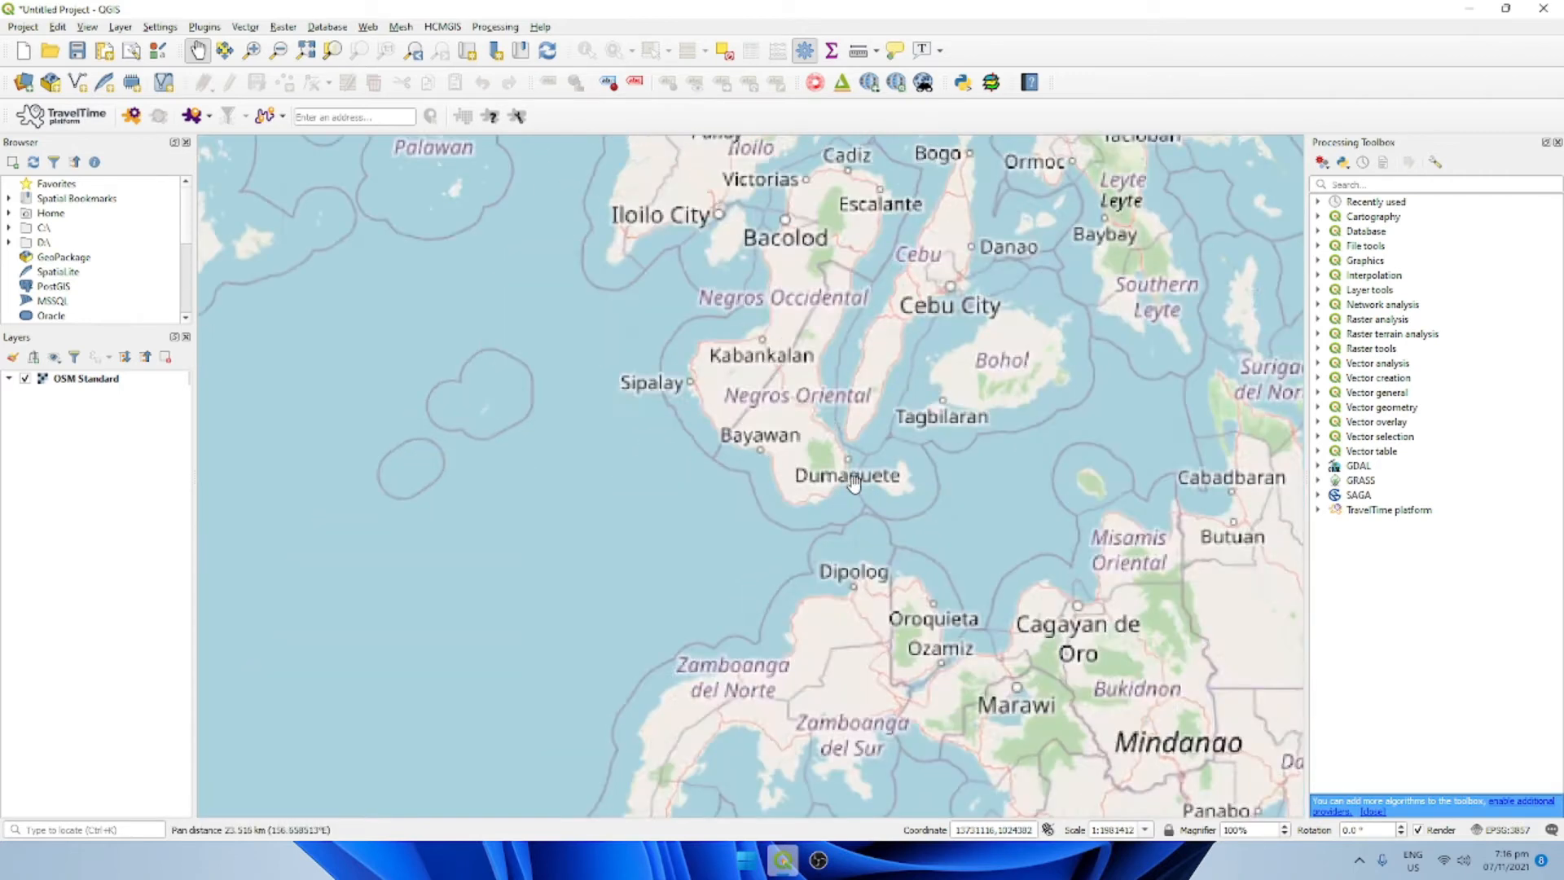
pyautogui.scroll(1, 843, 454)
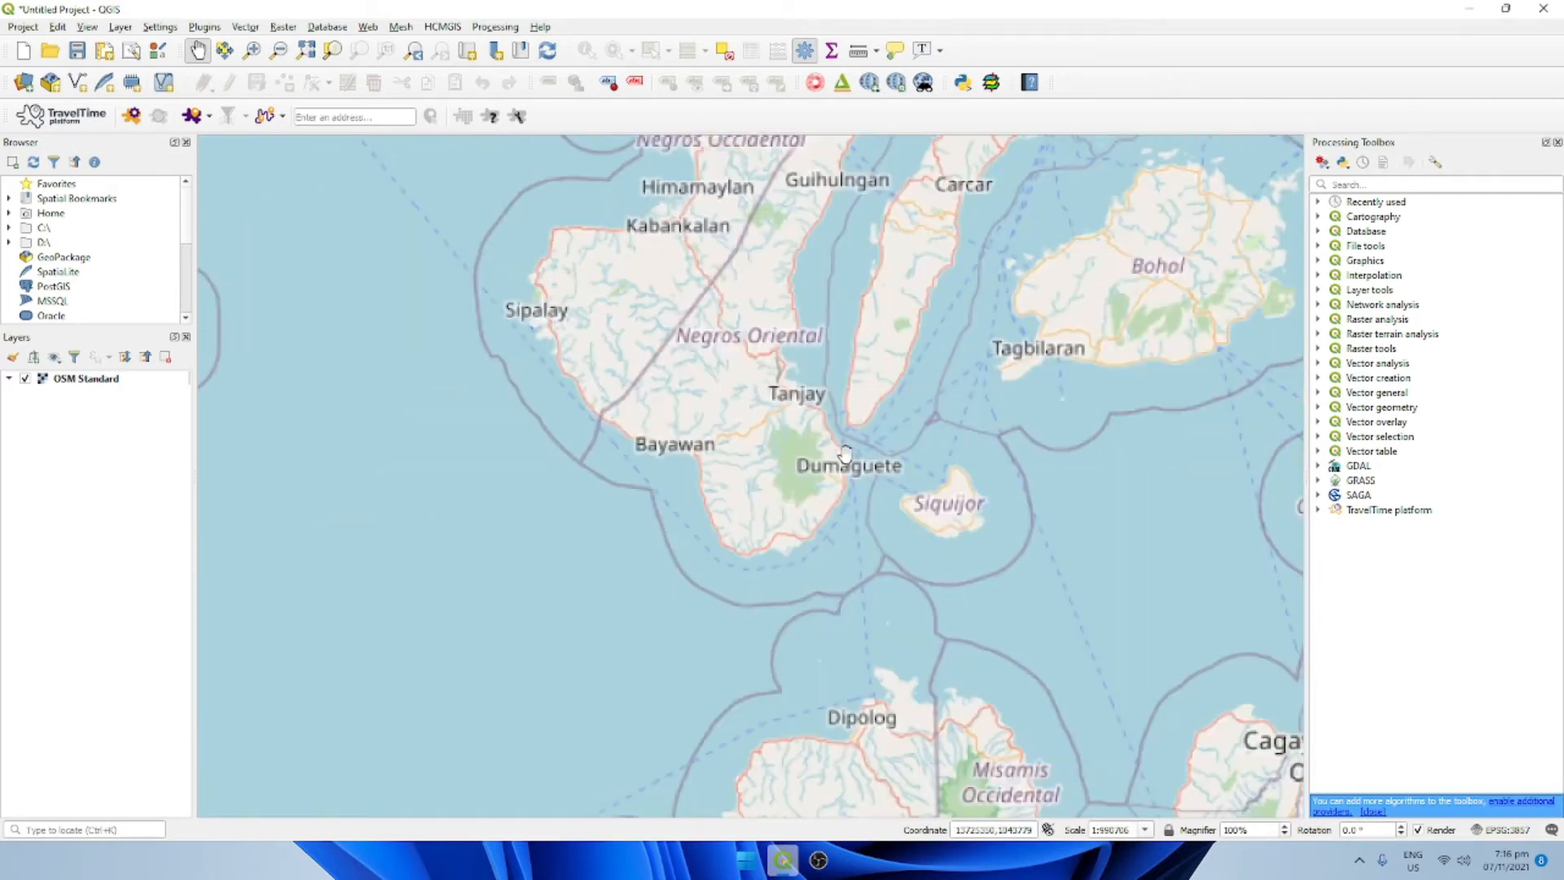
pyautogui.scroll(2, 846, 454)
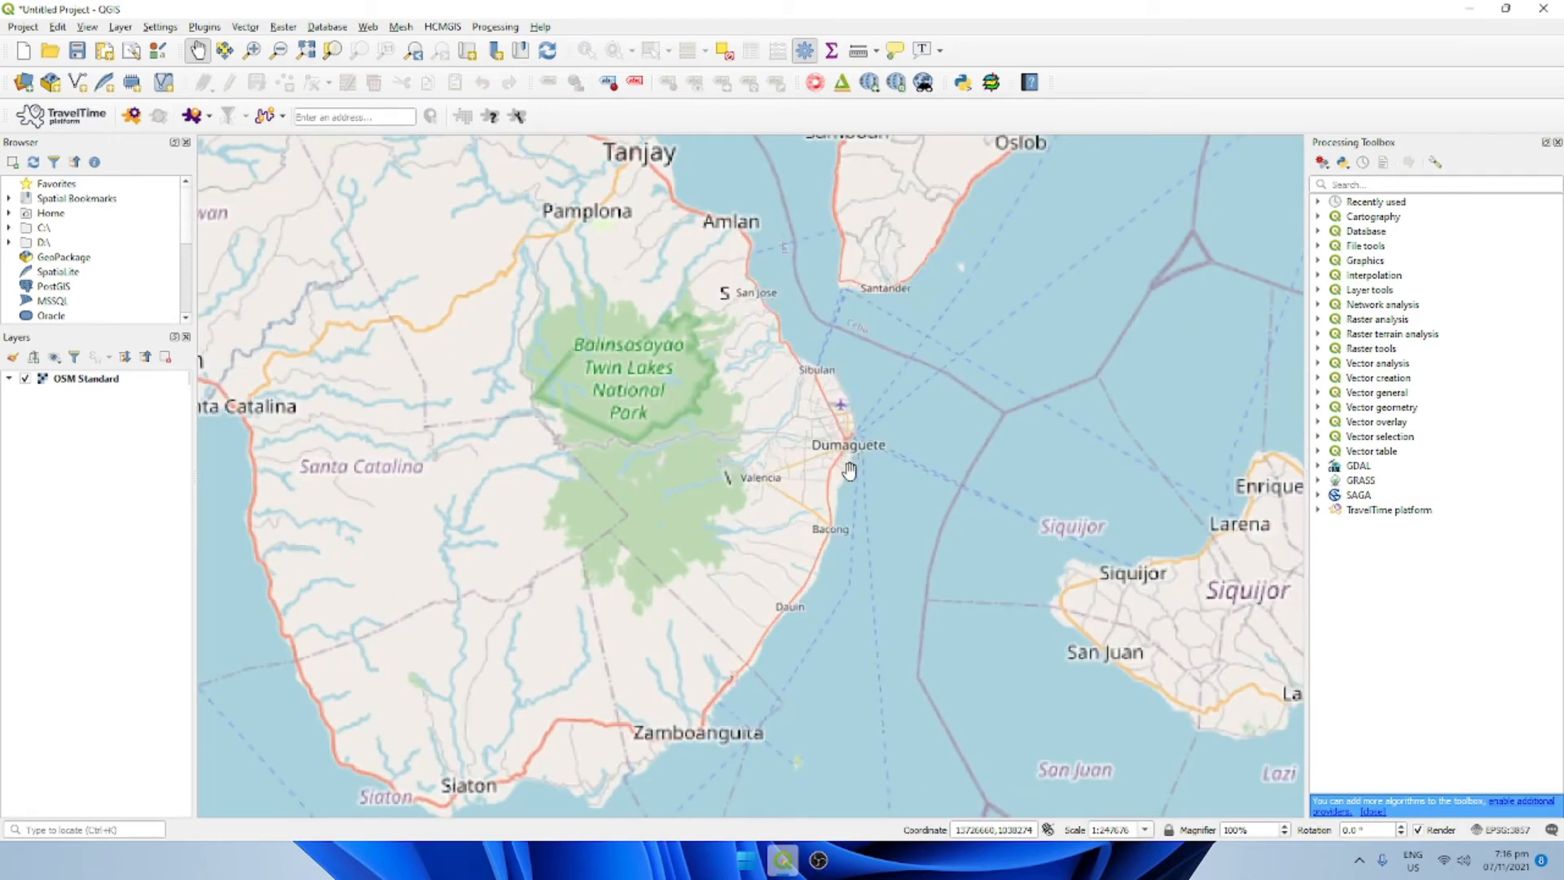
pyautogui.scroll(2, 847, 470)
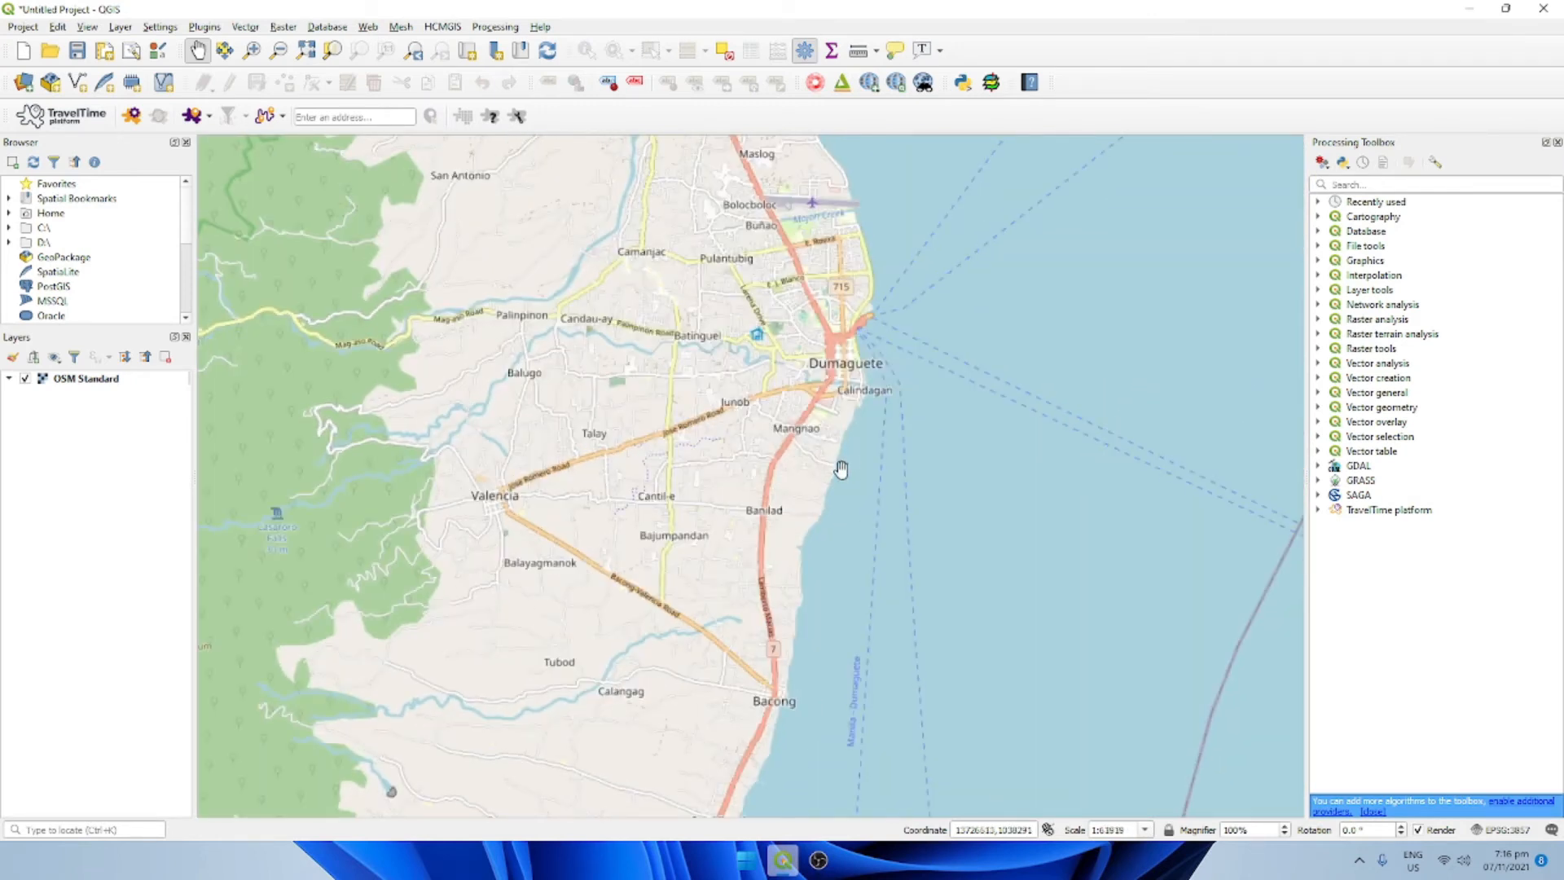
pyautogui.scroll(1, 900, 371)
pyautogui.moveTo(918, 321); pyautogui.dragTo(864, 537)
pyautogui.moveTo(843, 450); pyautogui.dragTo(814, 425)
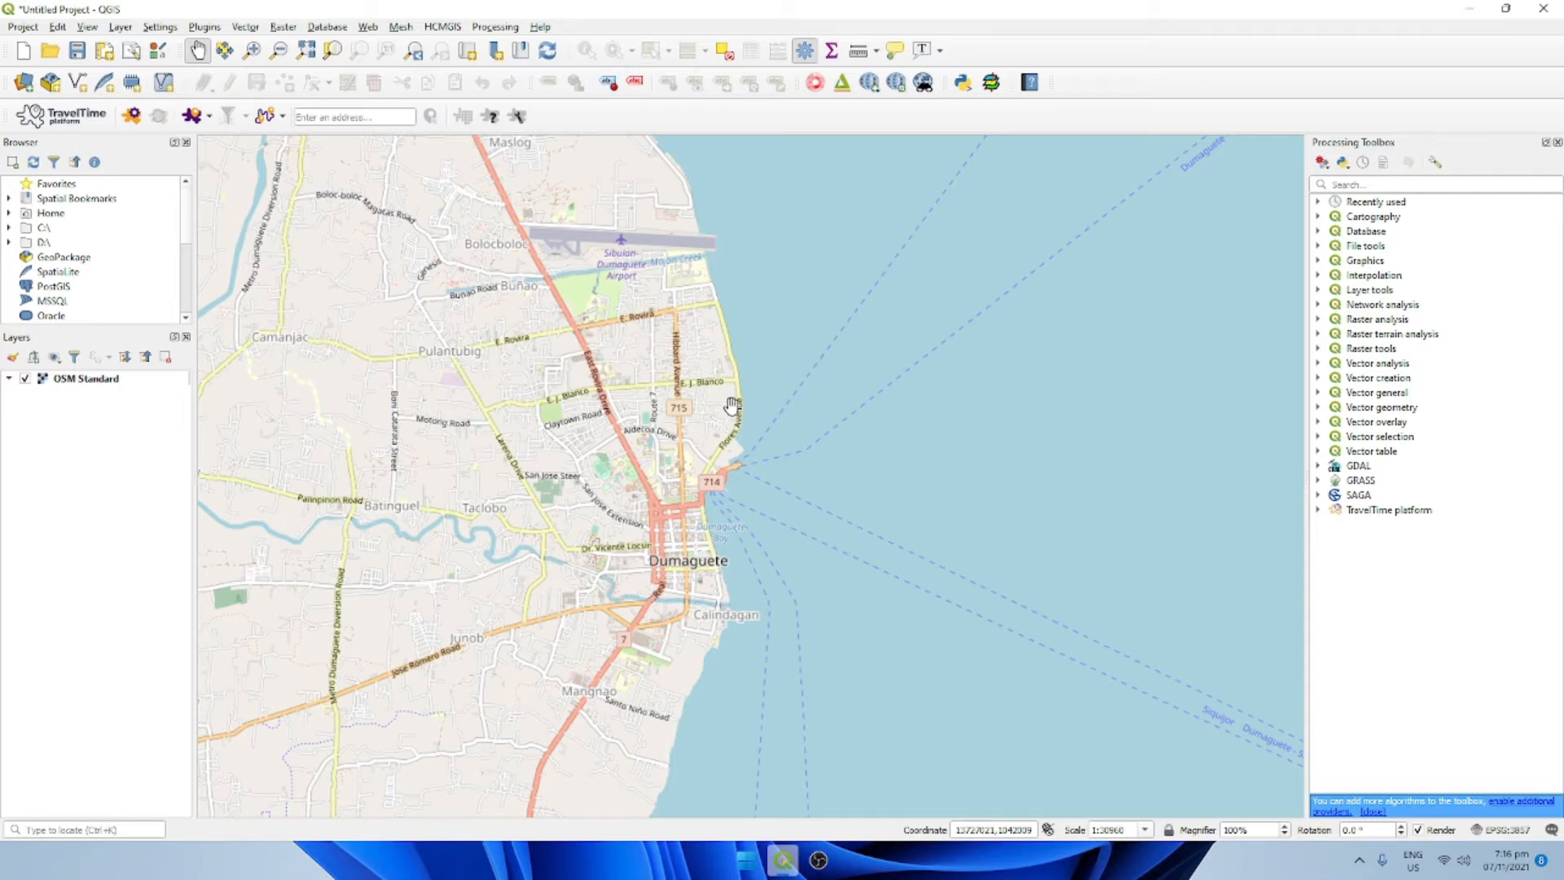
pyautogui.scroll(1, 732, 405)
pyautogui.scroll(-1, 731, 404)
pyautogui.moveTo(731, 405)
pyautogui.mouseDown()
pyautogui.moveTo(727, 435)
pyautogui.moveTo(729, 418)
pyautogui.mouseUp()
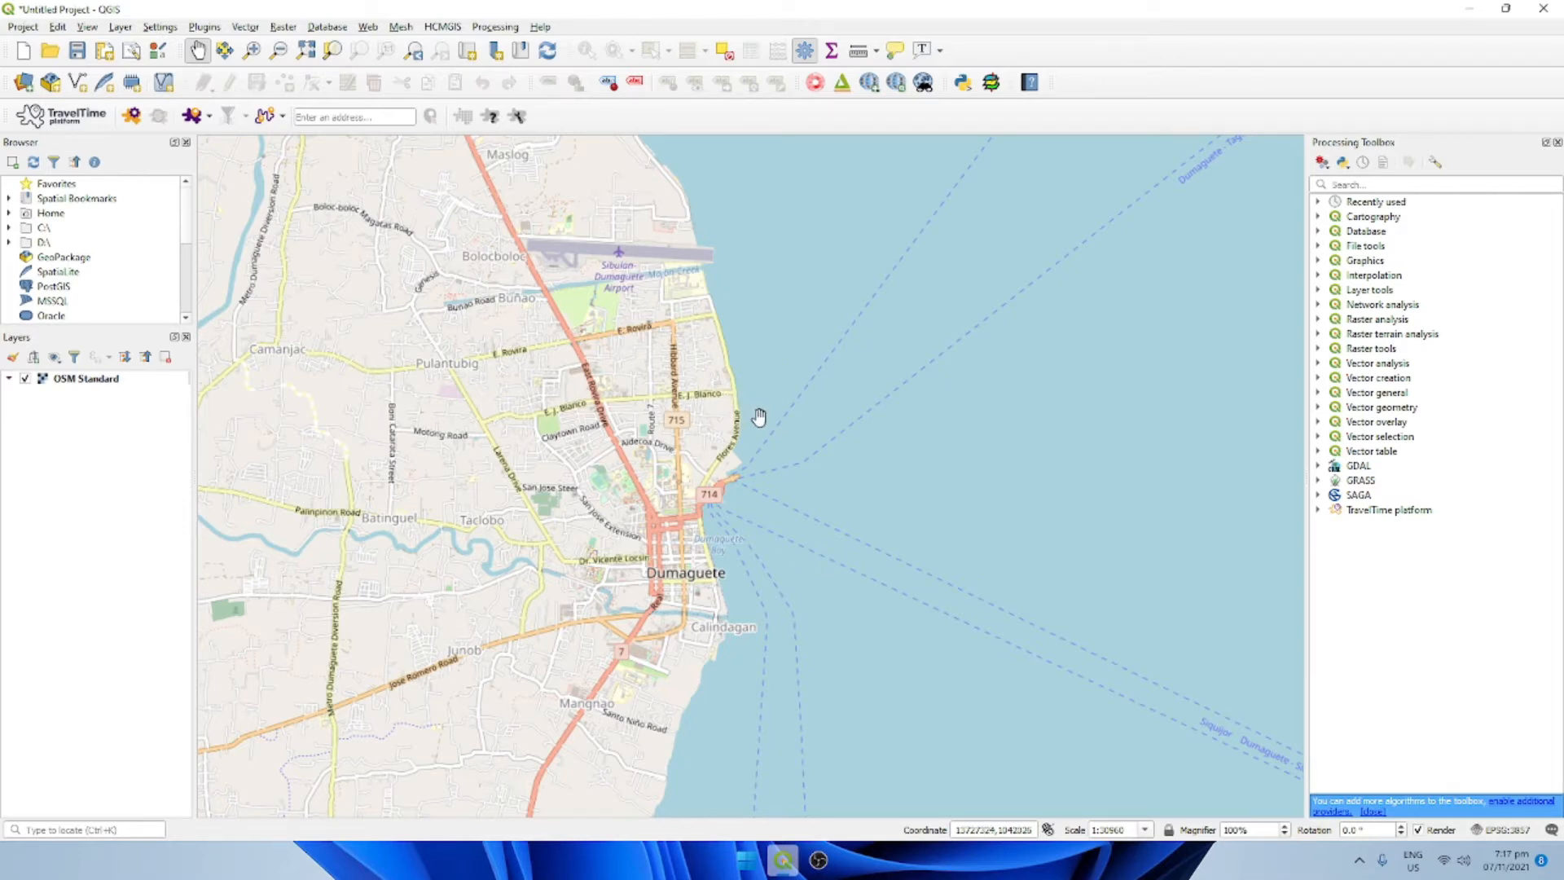
# Step: Examine the coast around Silliman Beach and Silliman University, just south of the airport runway
pyautogui.moveTo(713, 313); pyautogui.dragTo(689, 437)
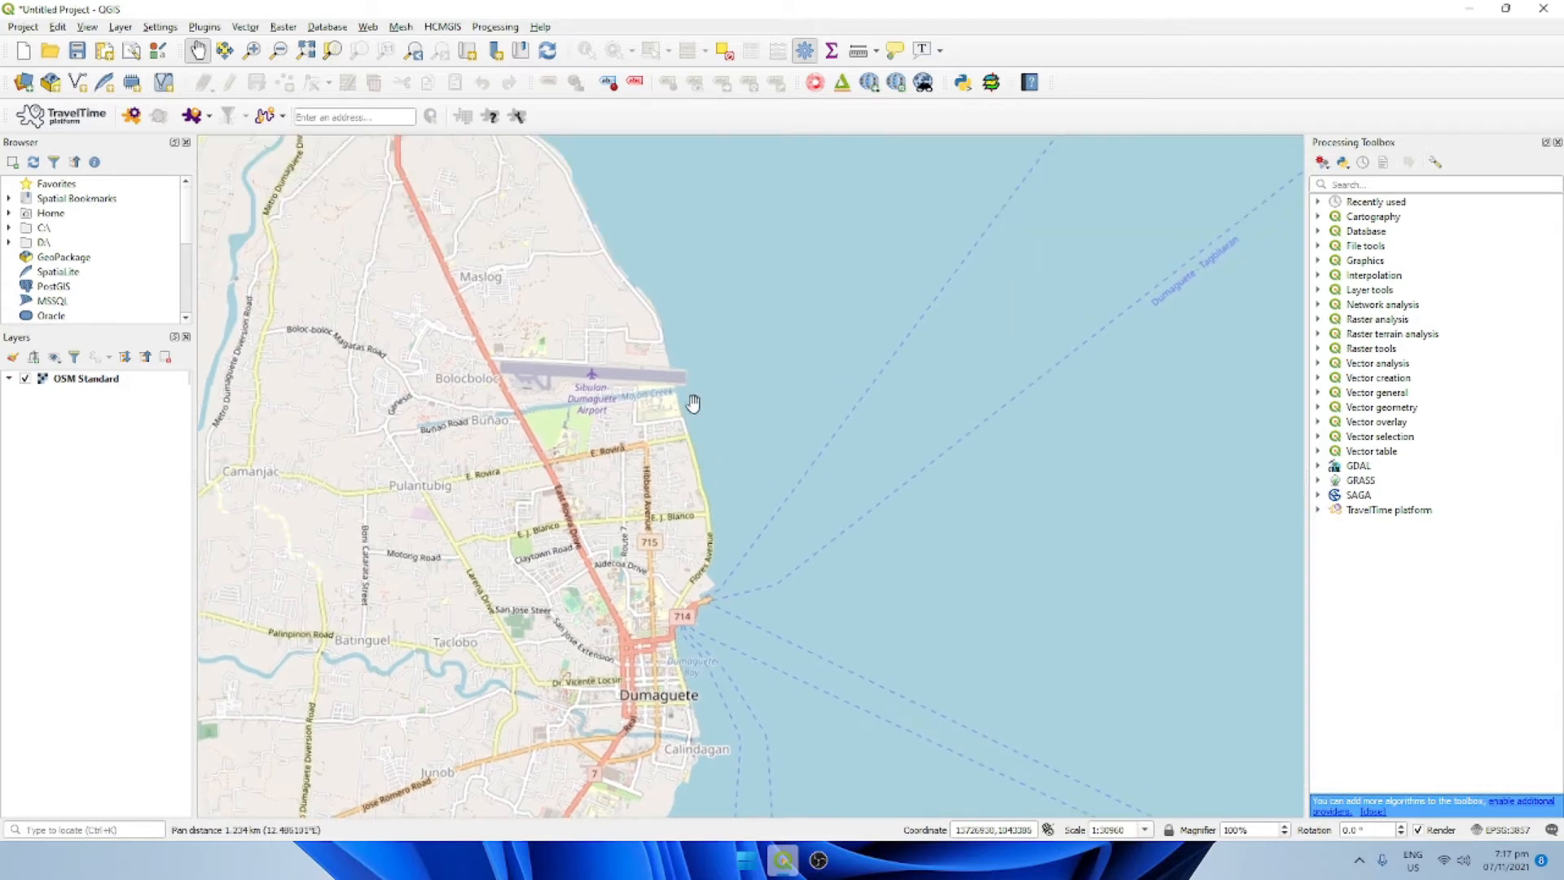
pyautogui.scroll(3, 692, 402)
pyautogui.moveTo(681, 381); pyautogui.dragTo(763, 481)
pyautogui.scroll(1, 763, 482)
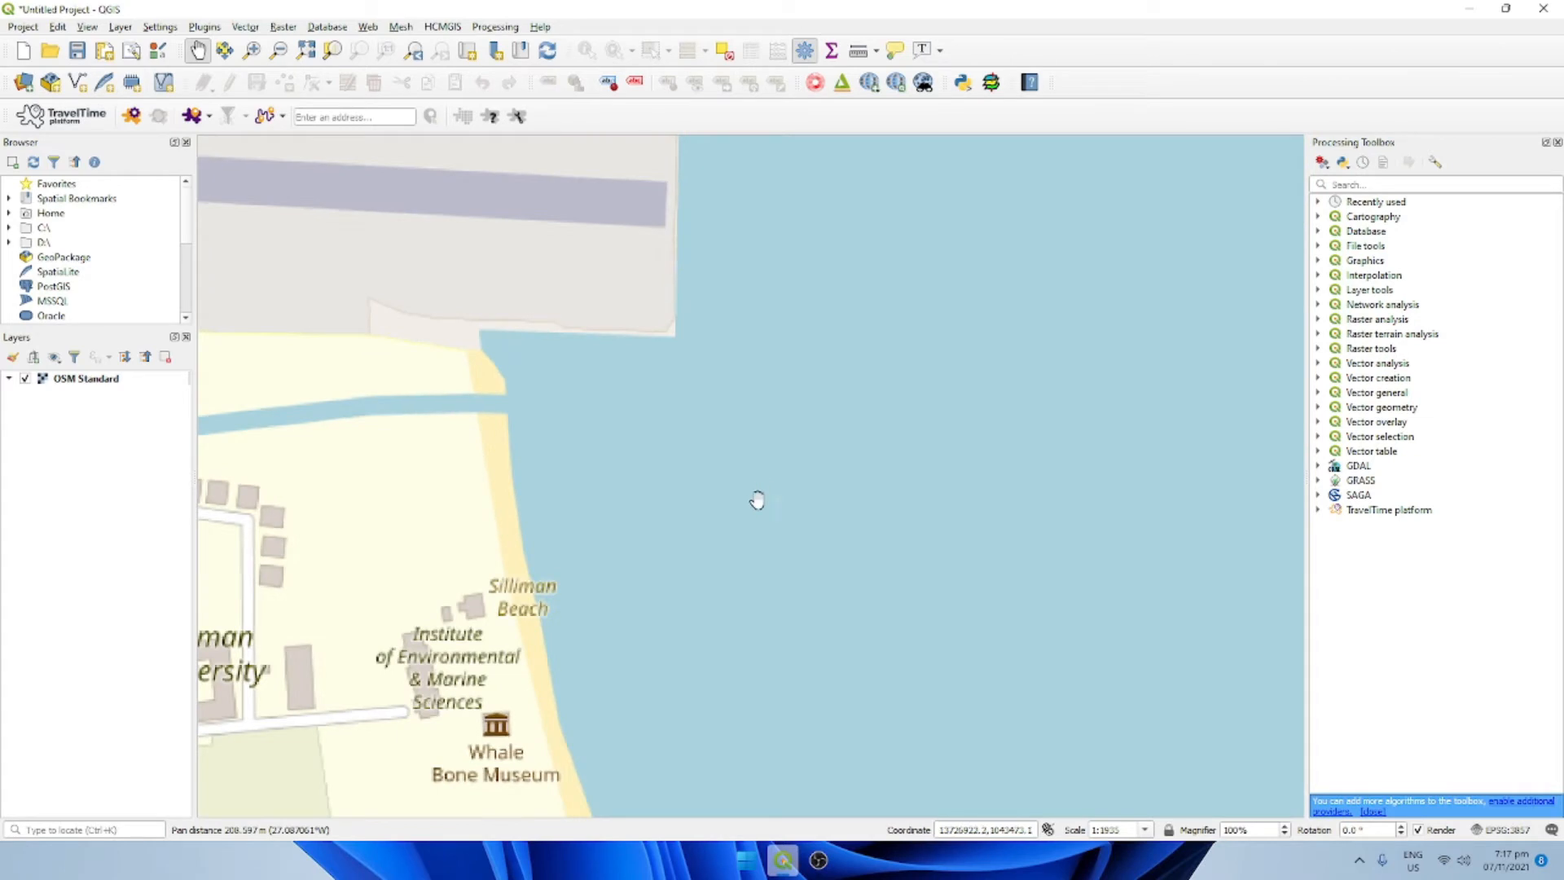
pyautogui.moveTo(684, 534); pyautogui.dragTo(730, 373)
pyautogui.scroll(-1, 747, 343)
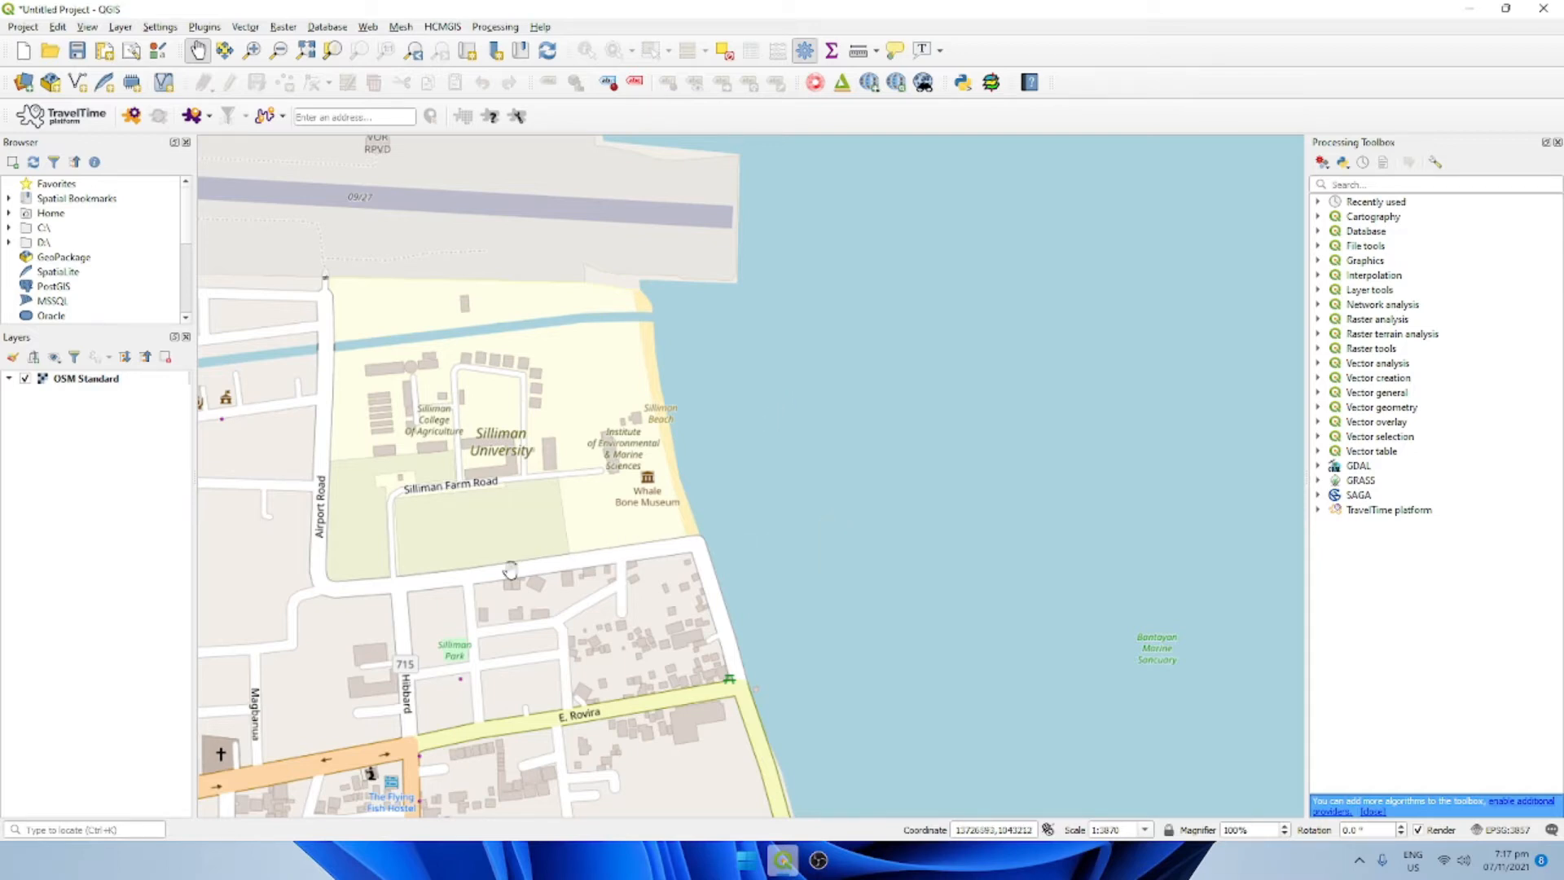
pyautogui.moveTo(867, 517)
pyautogui.mouseDown()
pyautogui.moveTo(810, 523)
pyautogui.moveTo(852, 516)
pyautogui.mouseUp()
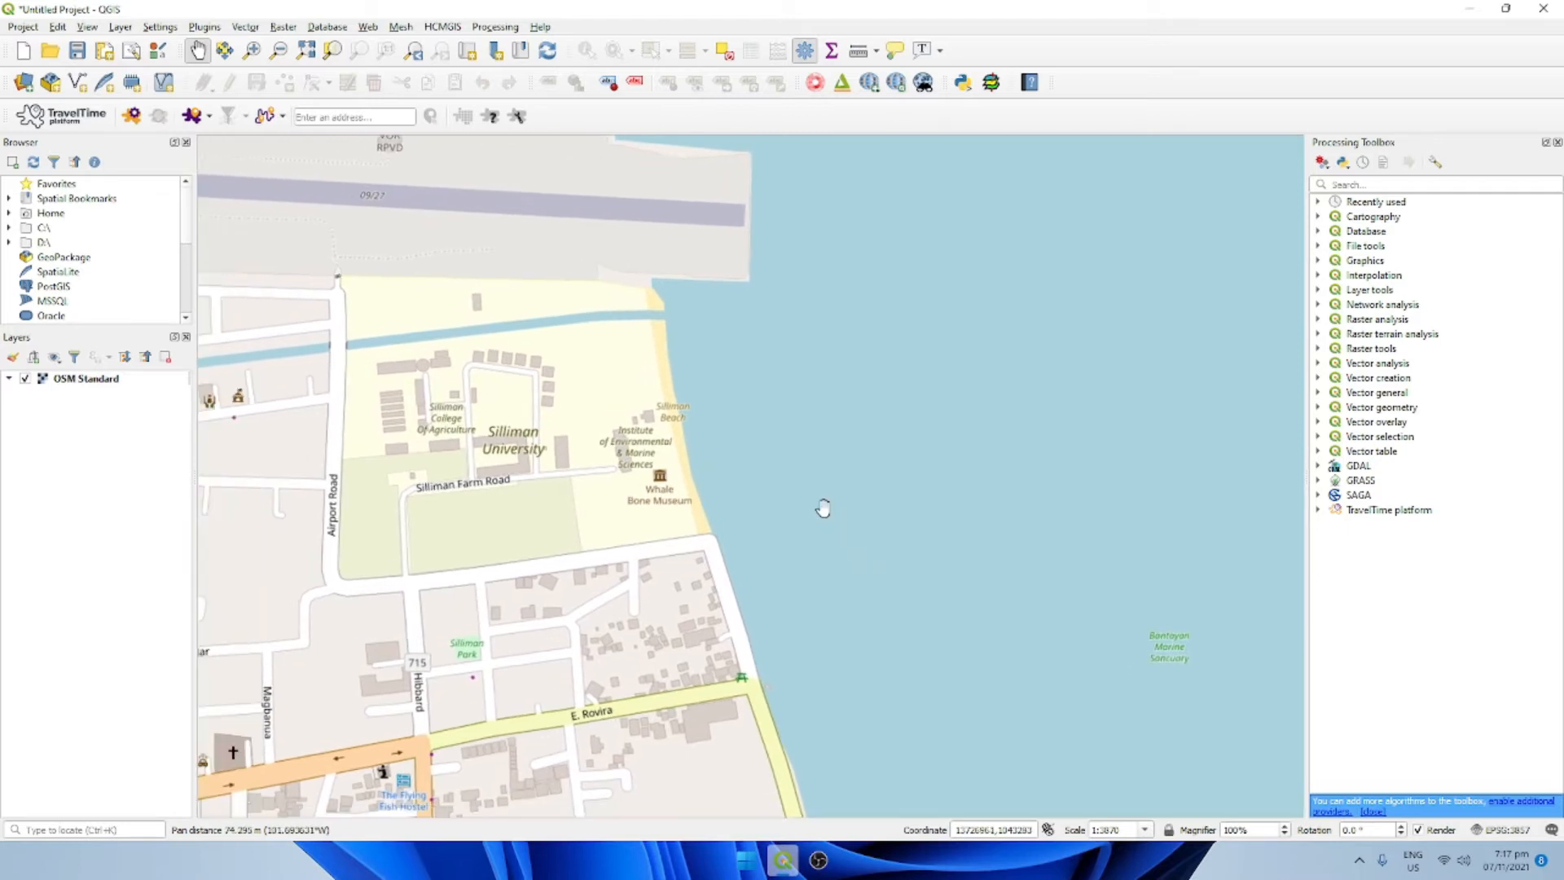
# Step: Open the settings for creating a new shapefile layer
pyautogui.click(283, 27)
pyautogui.moveTo(127, 28)
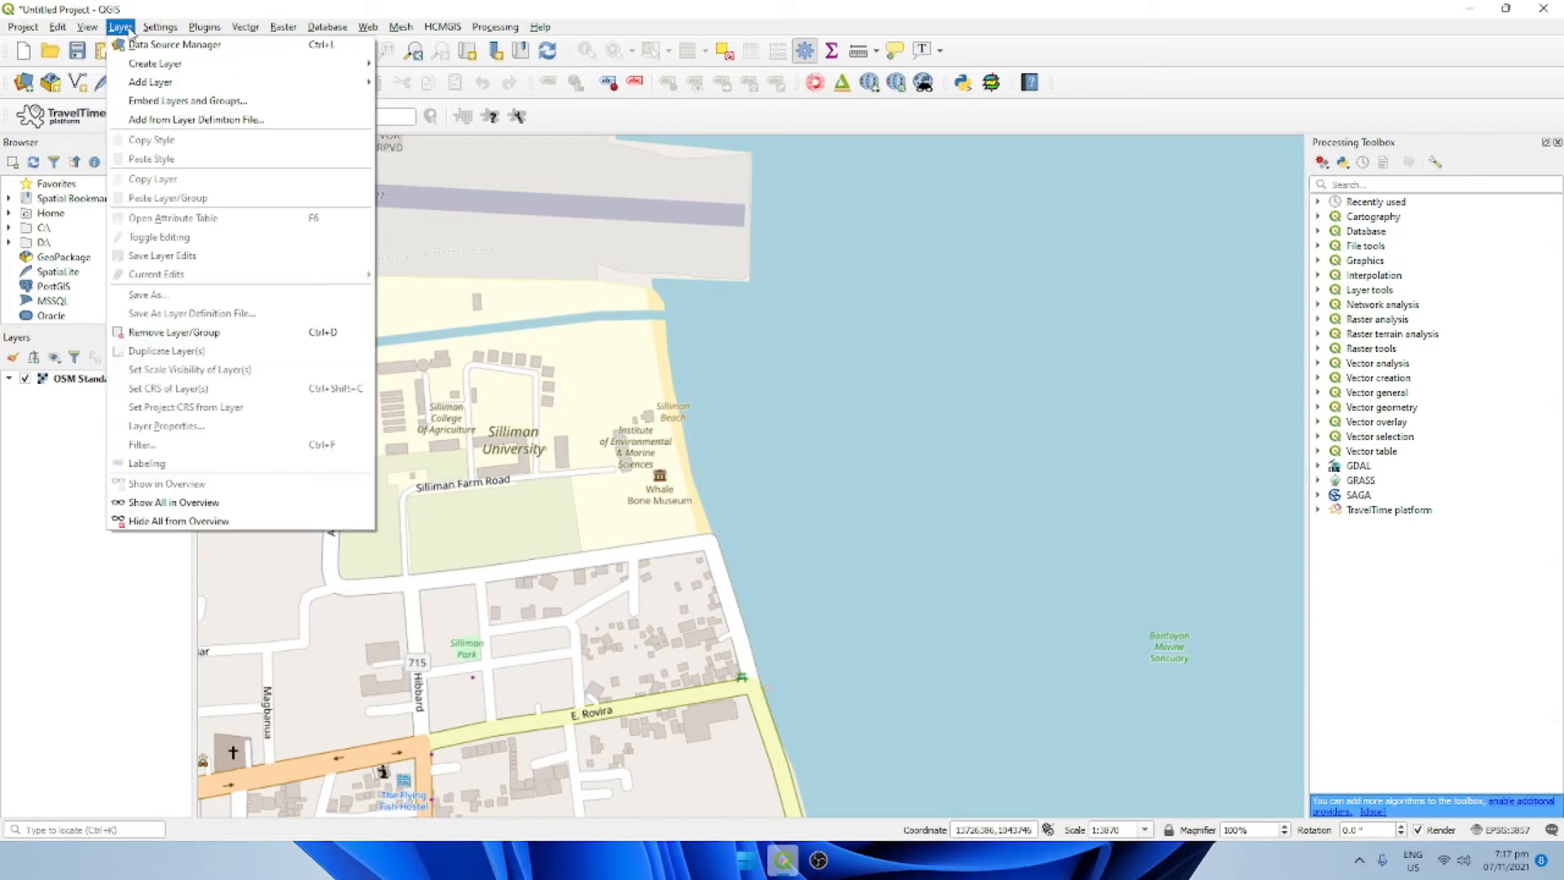
pyautogui.moveTo(153, 68)
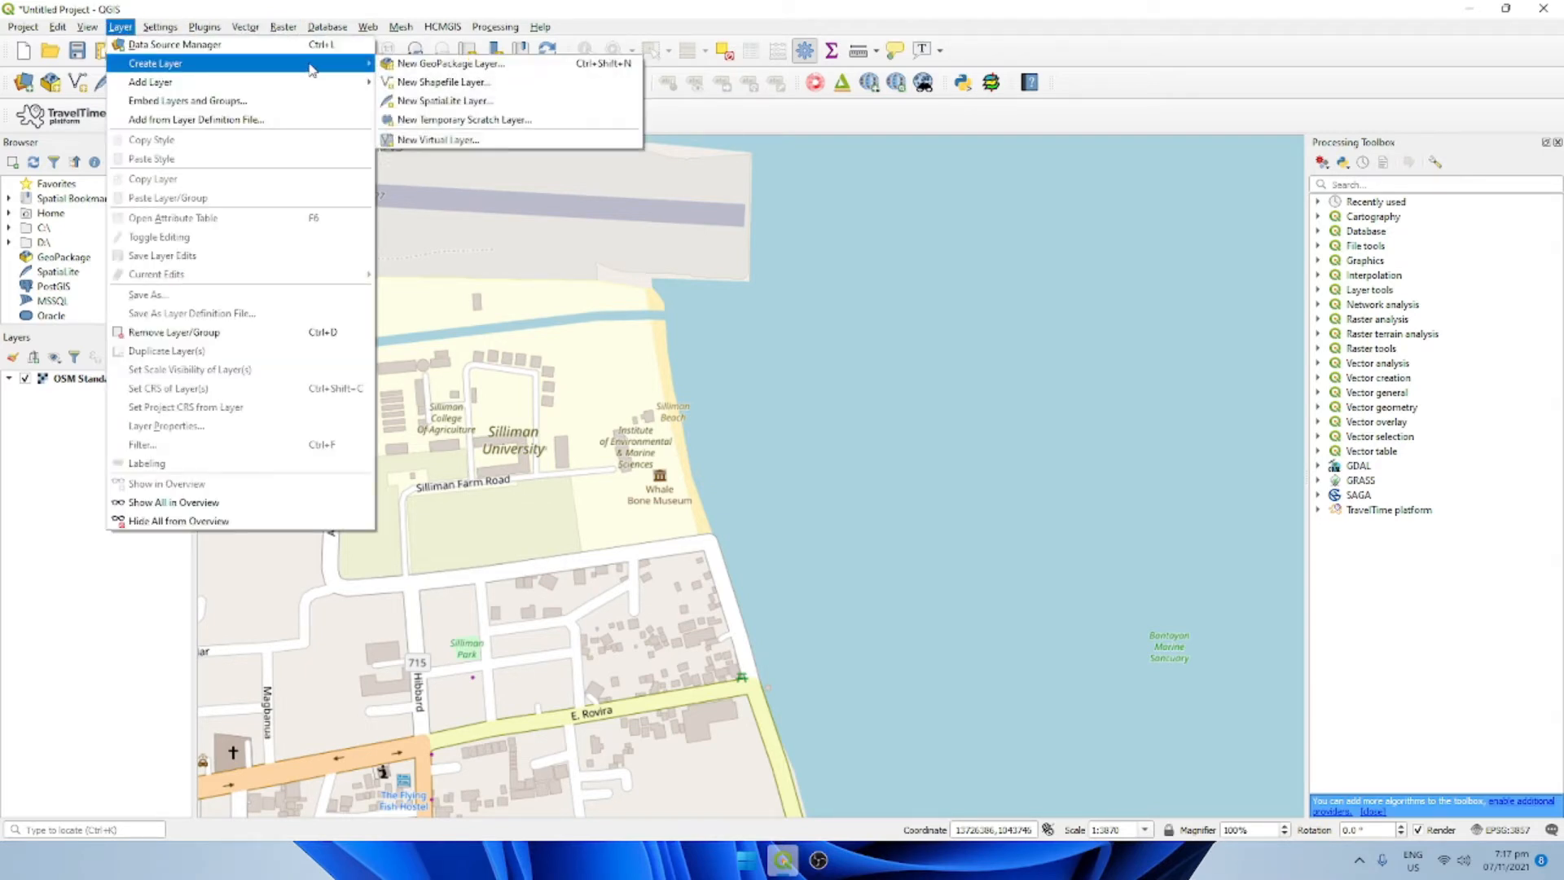
pyautogui.click(431, 85)
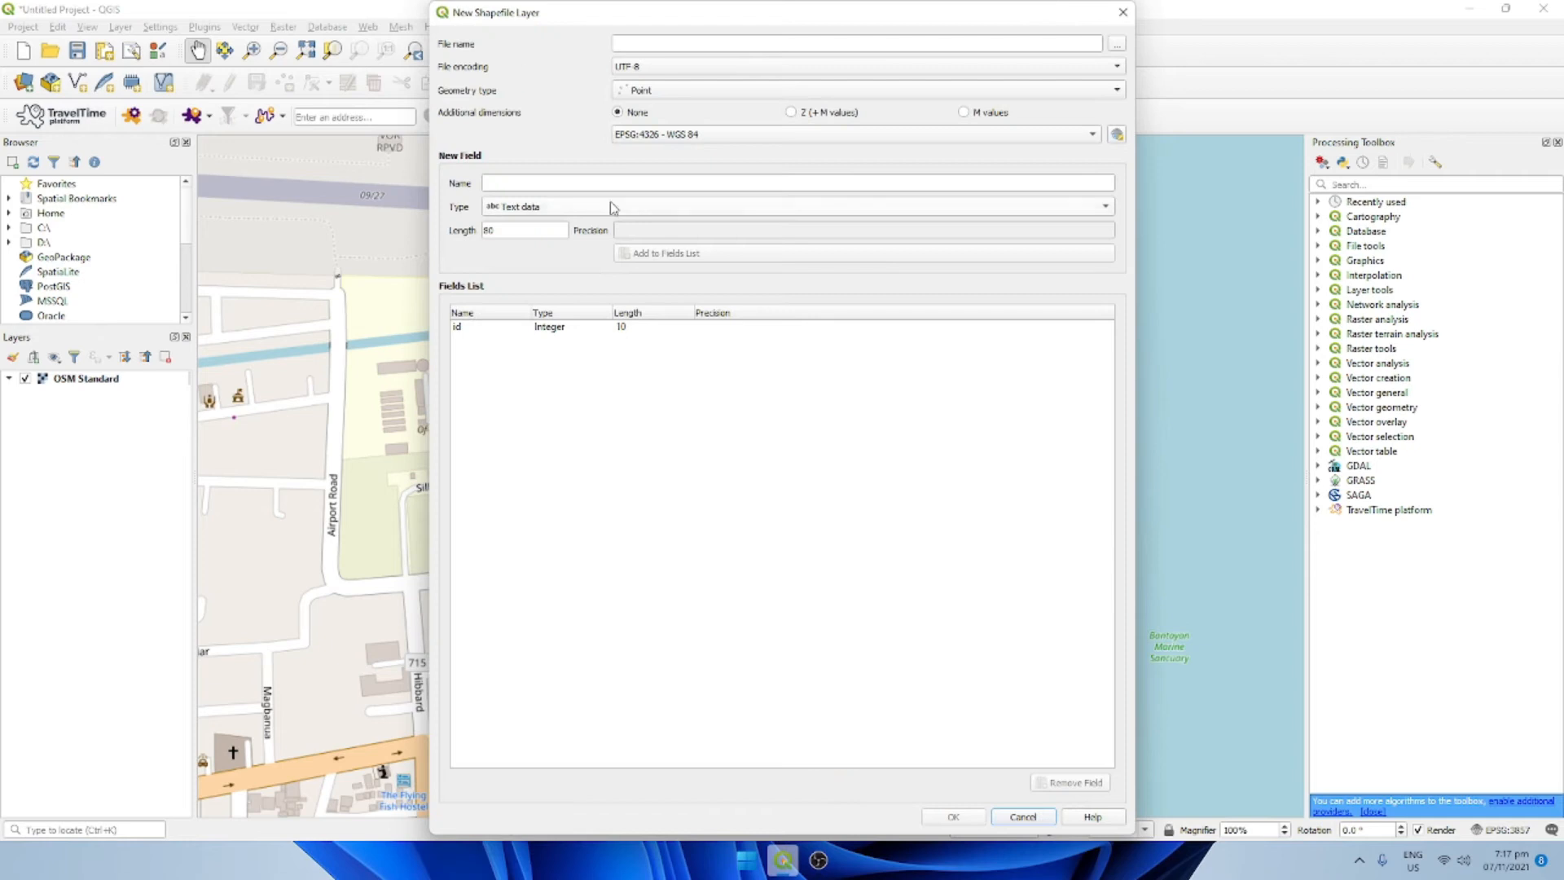
pyautogui.moveTo(757, 17); pyautogui.dragTo(772, 30)
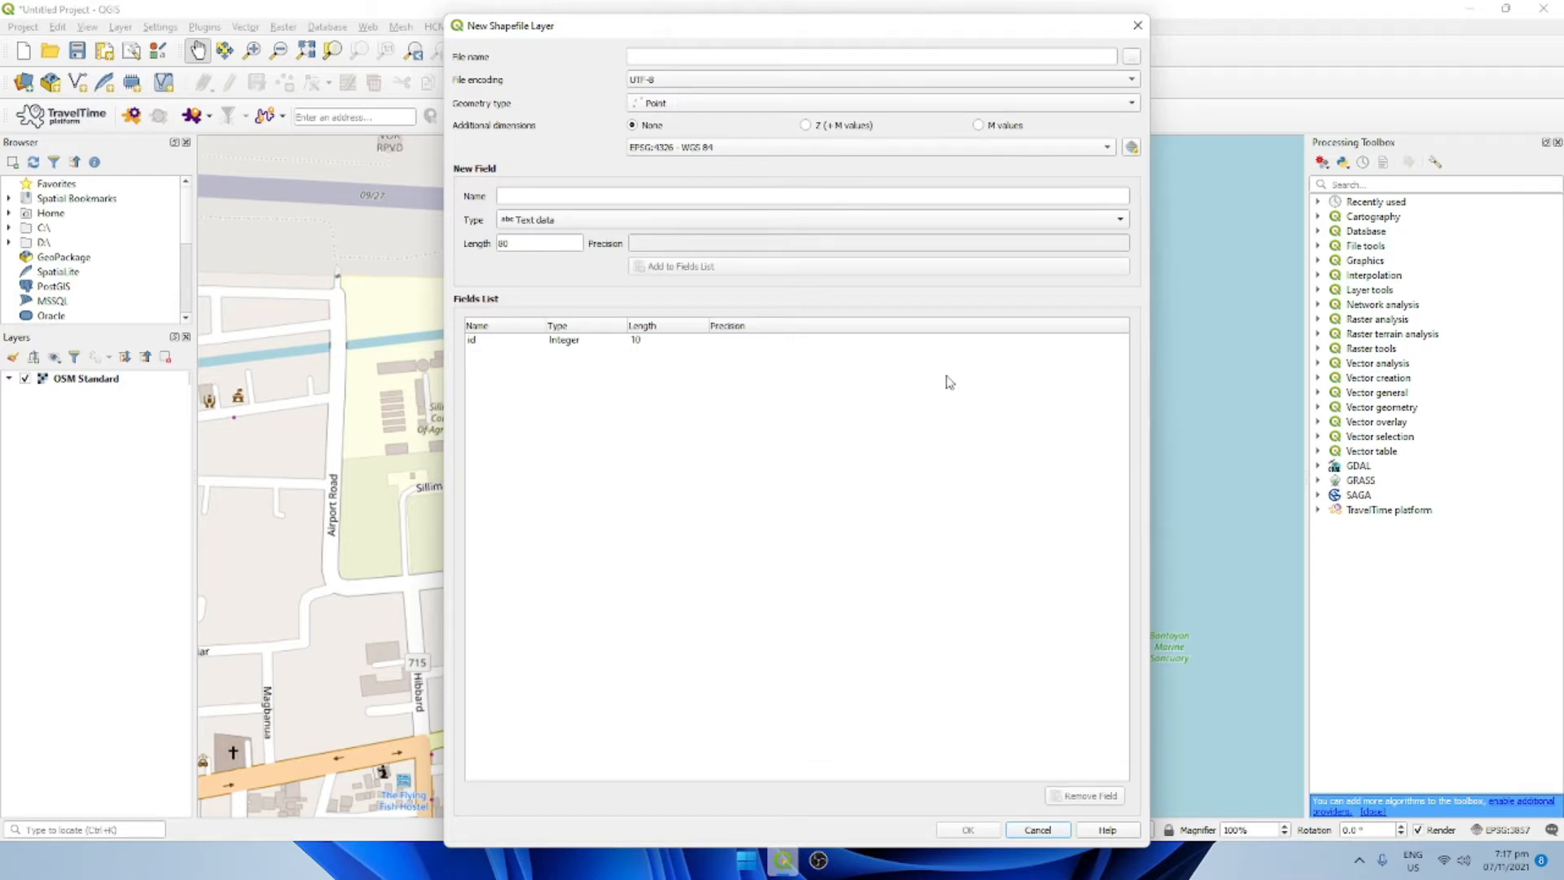
pyautogui.moveTo(568, 33); pyautogui.dragTo(564, 25)
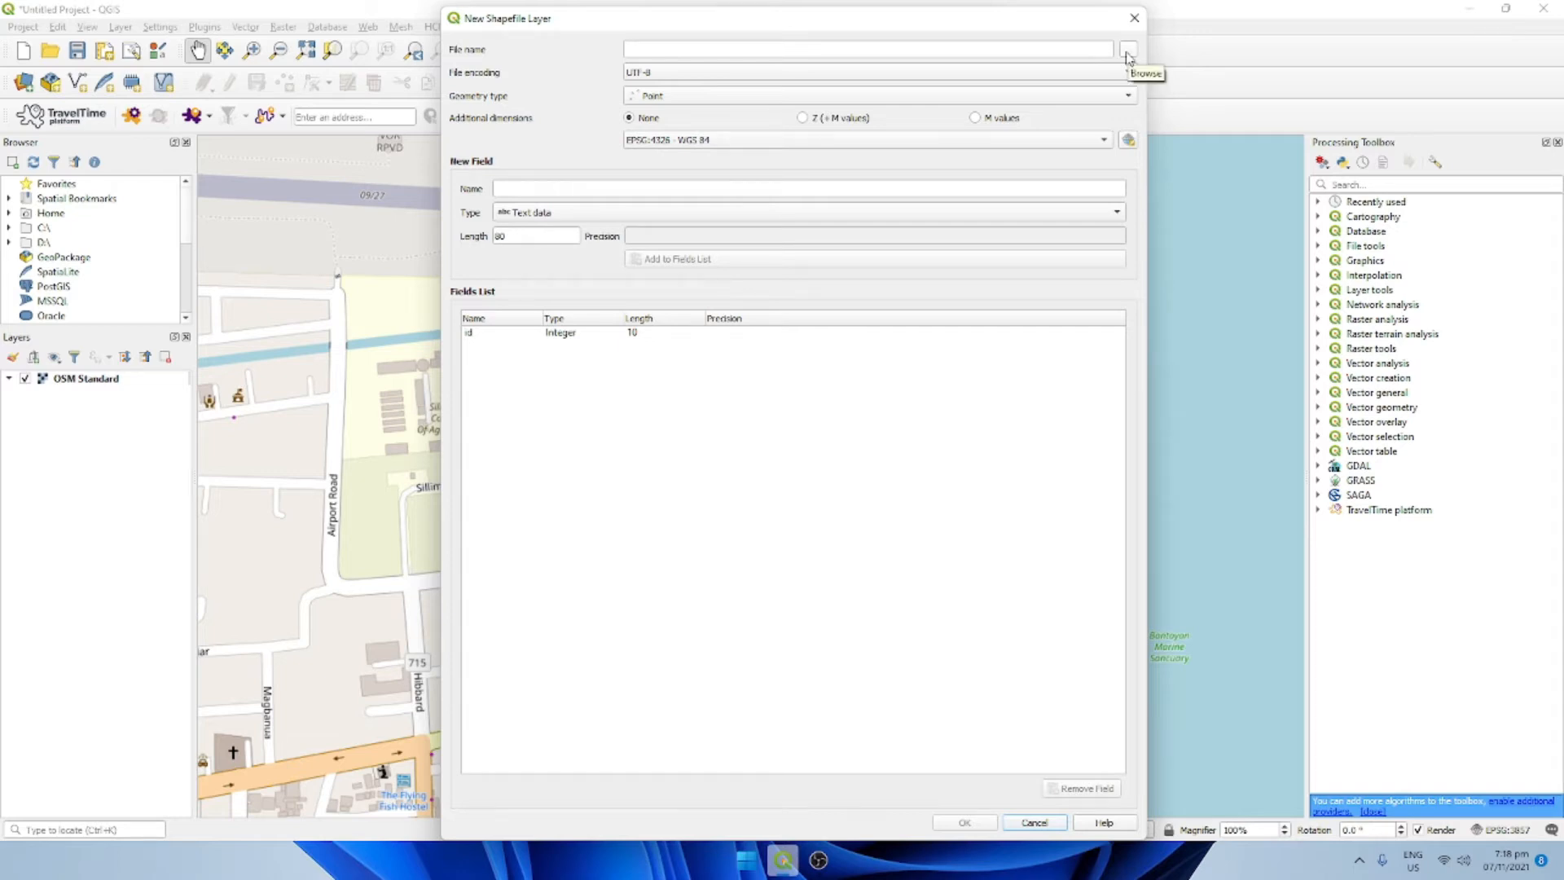
pyautogui.click(826, 48)
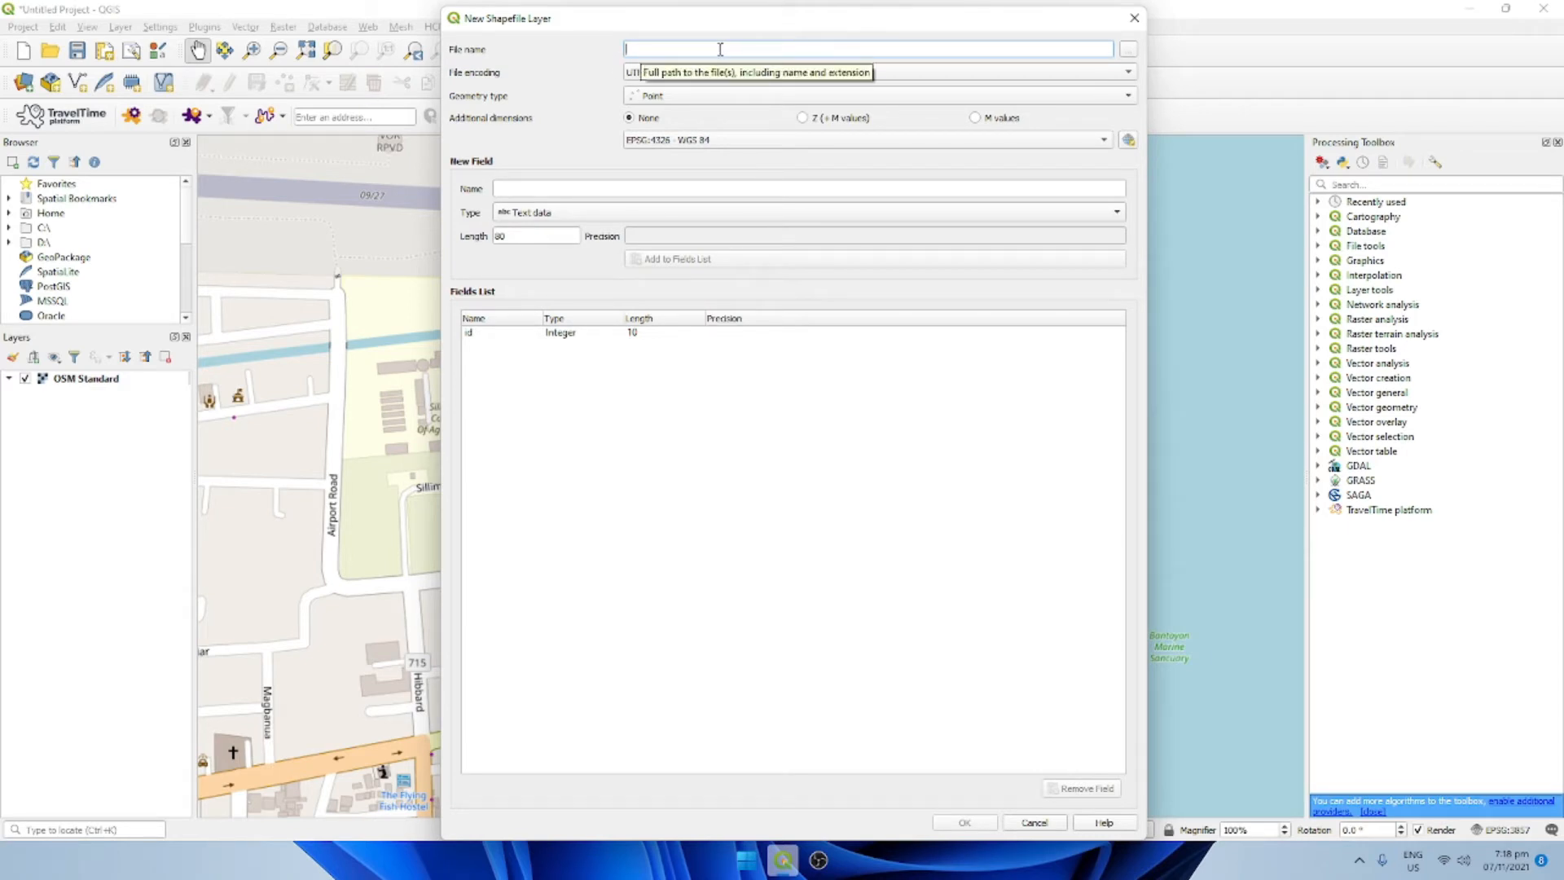
# Step: Choose the Mapping folder as the shapefile's location and create a folder named Sample Maps inside it
pyautogui.click(1128, 52)
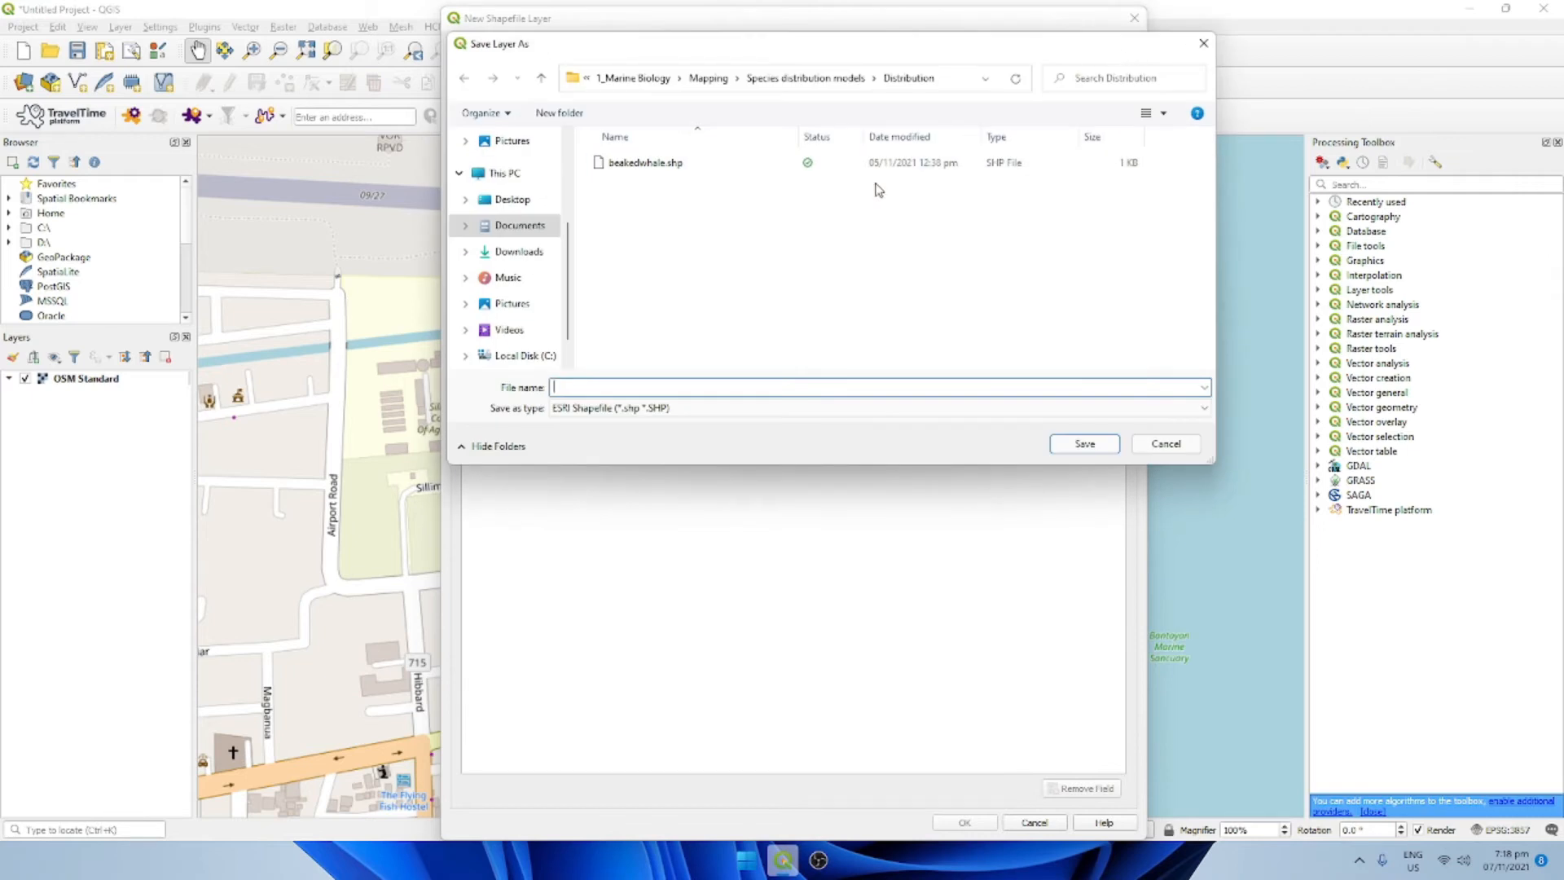
pyautogui.click(715, 77)
pyautogui.scroll(-6, 1212, 181)
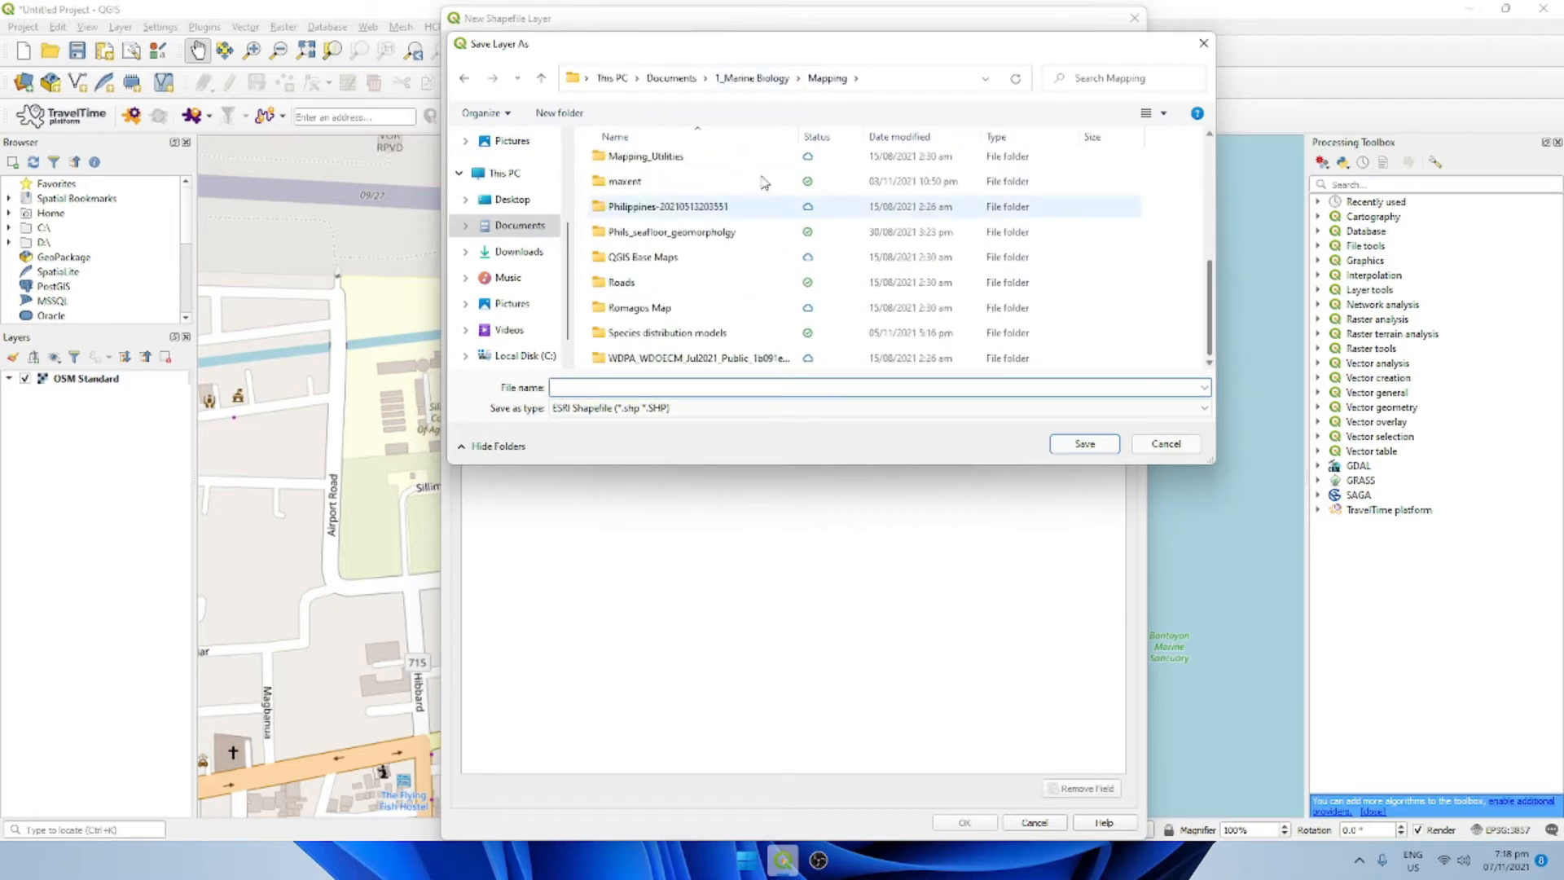
pyautogui.click(537, 116)
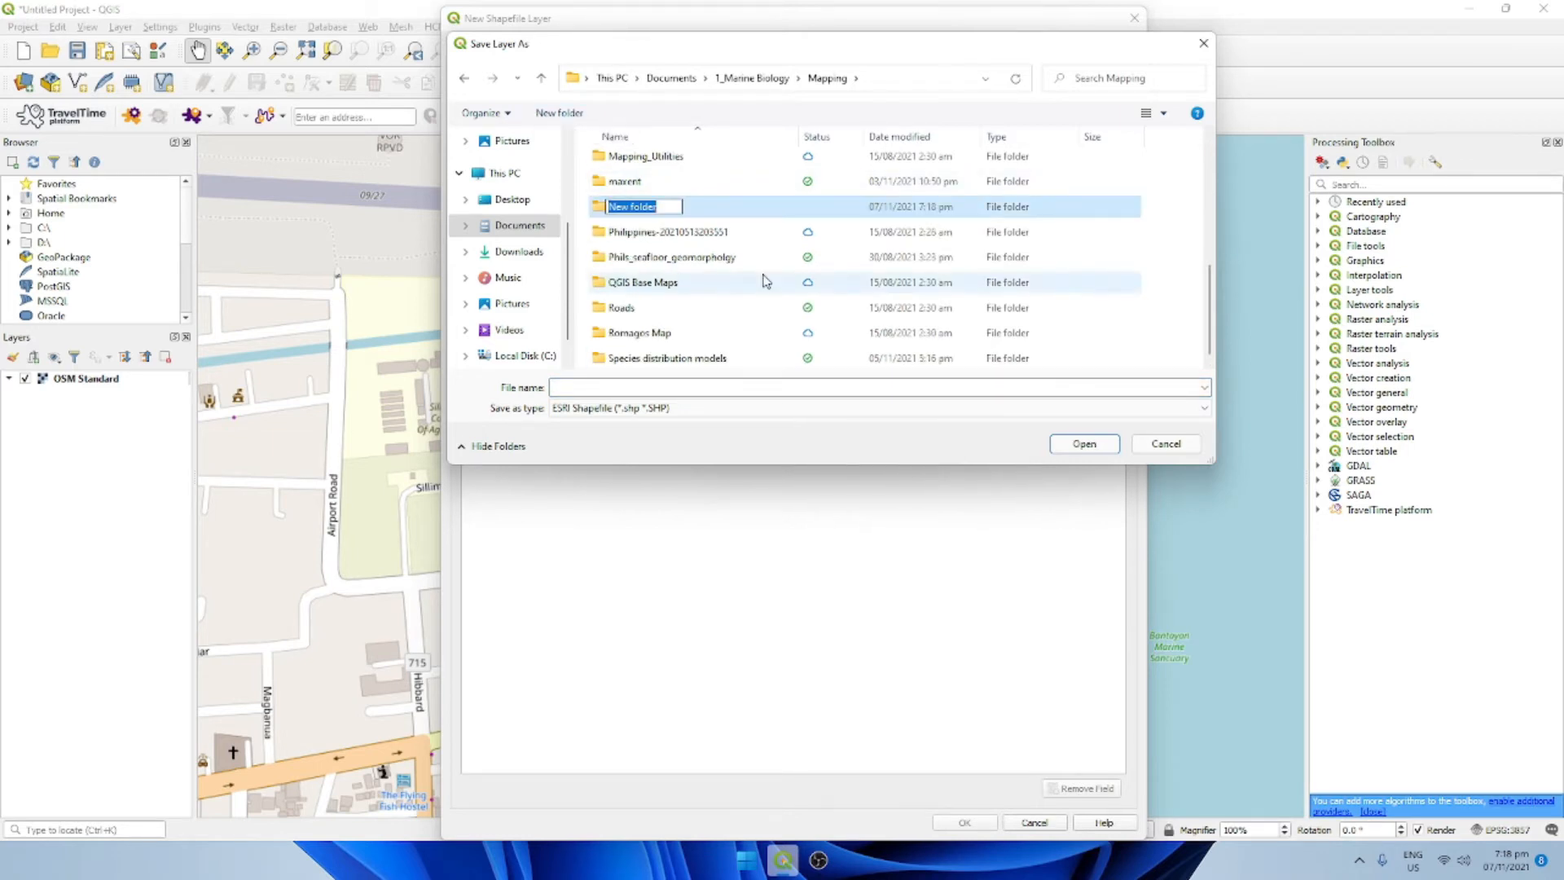
pyautogui.write('Sample')
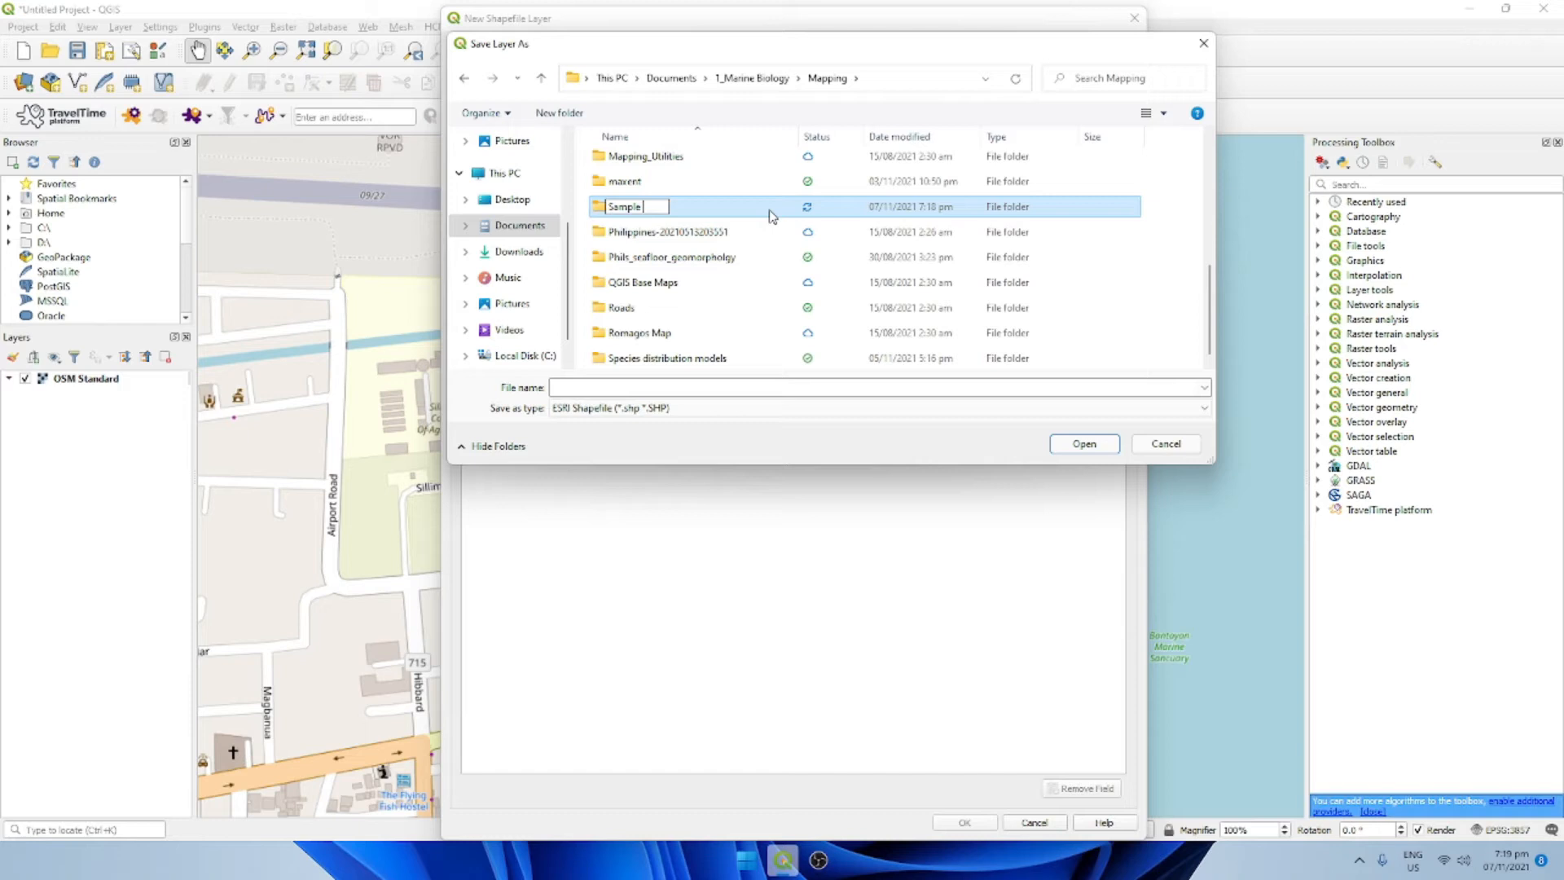
pyautogui.write('Maps')
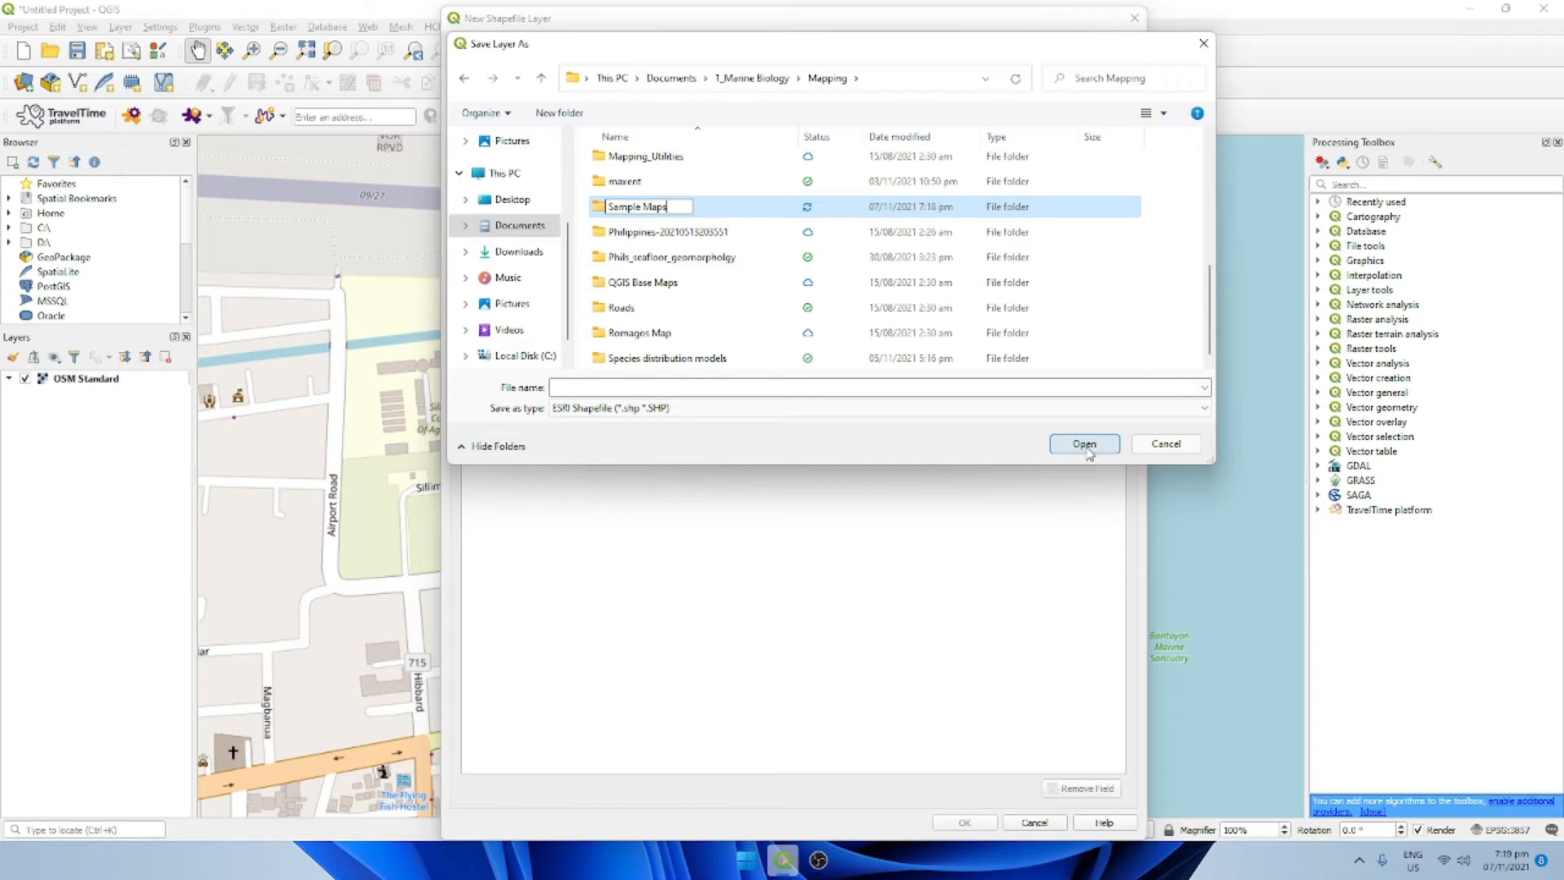
pyautogui.click(768, 210)
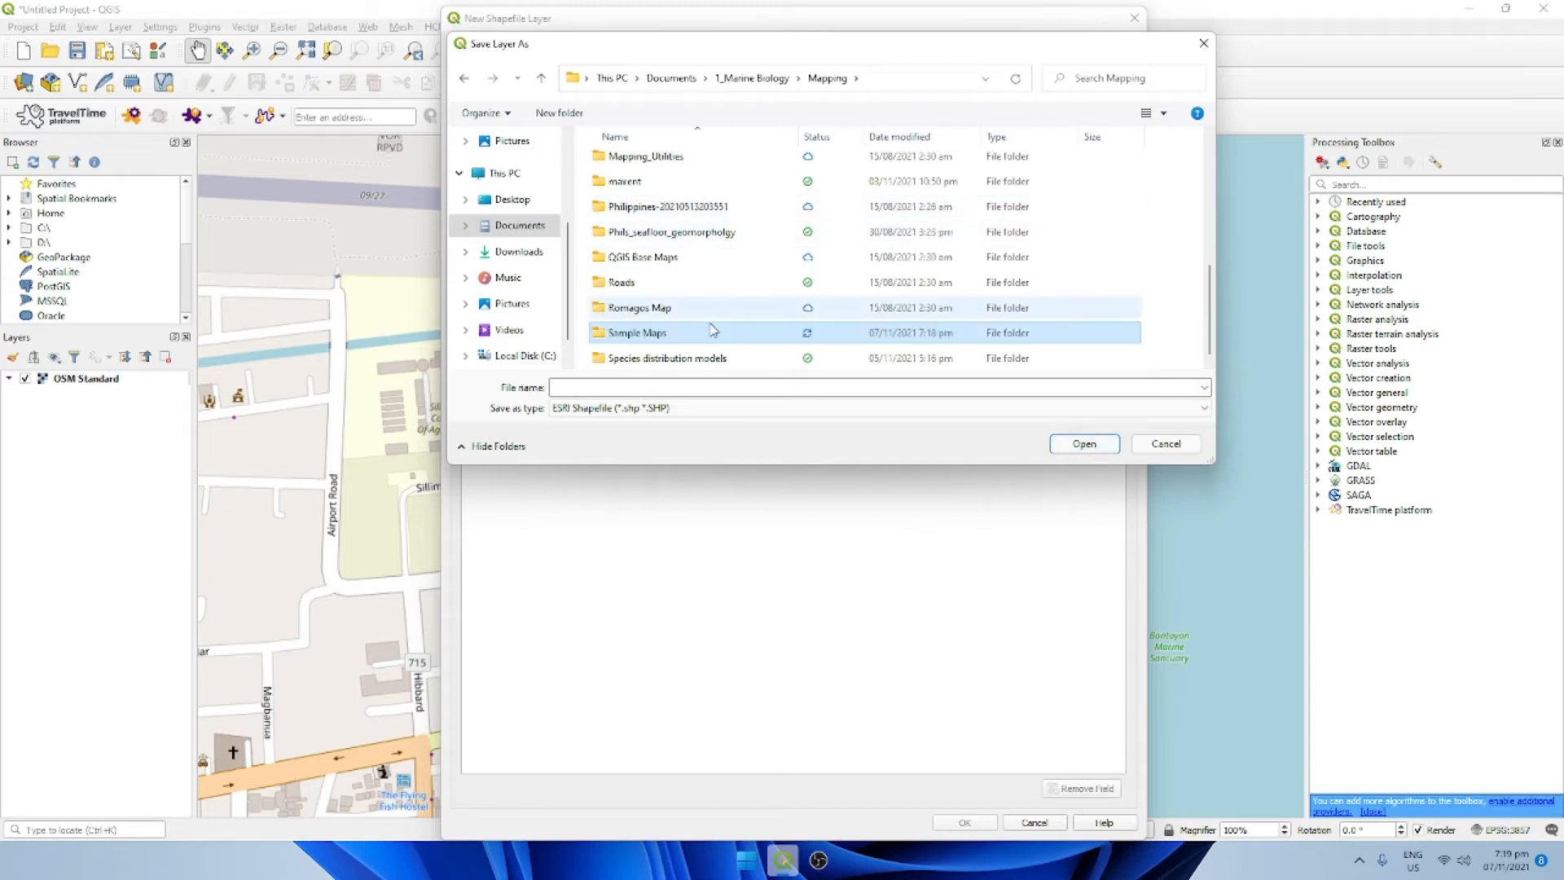
# Step: Name the shapefile Sample Map 1 in the Sample Maps folder and create it as a point layer in EPSG:4326 - WGS 84
pyautogui.doubleClick(682, 334)
pyautogui.click(700, 388)
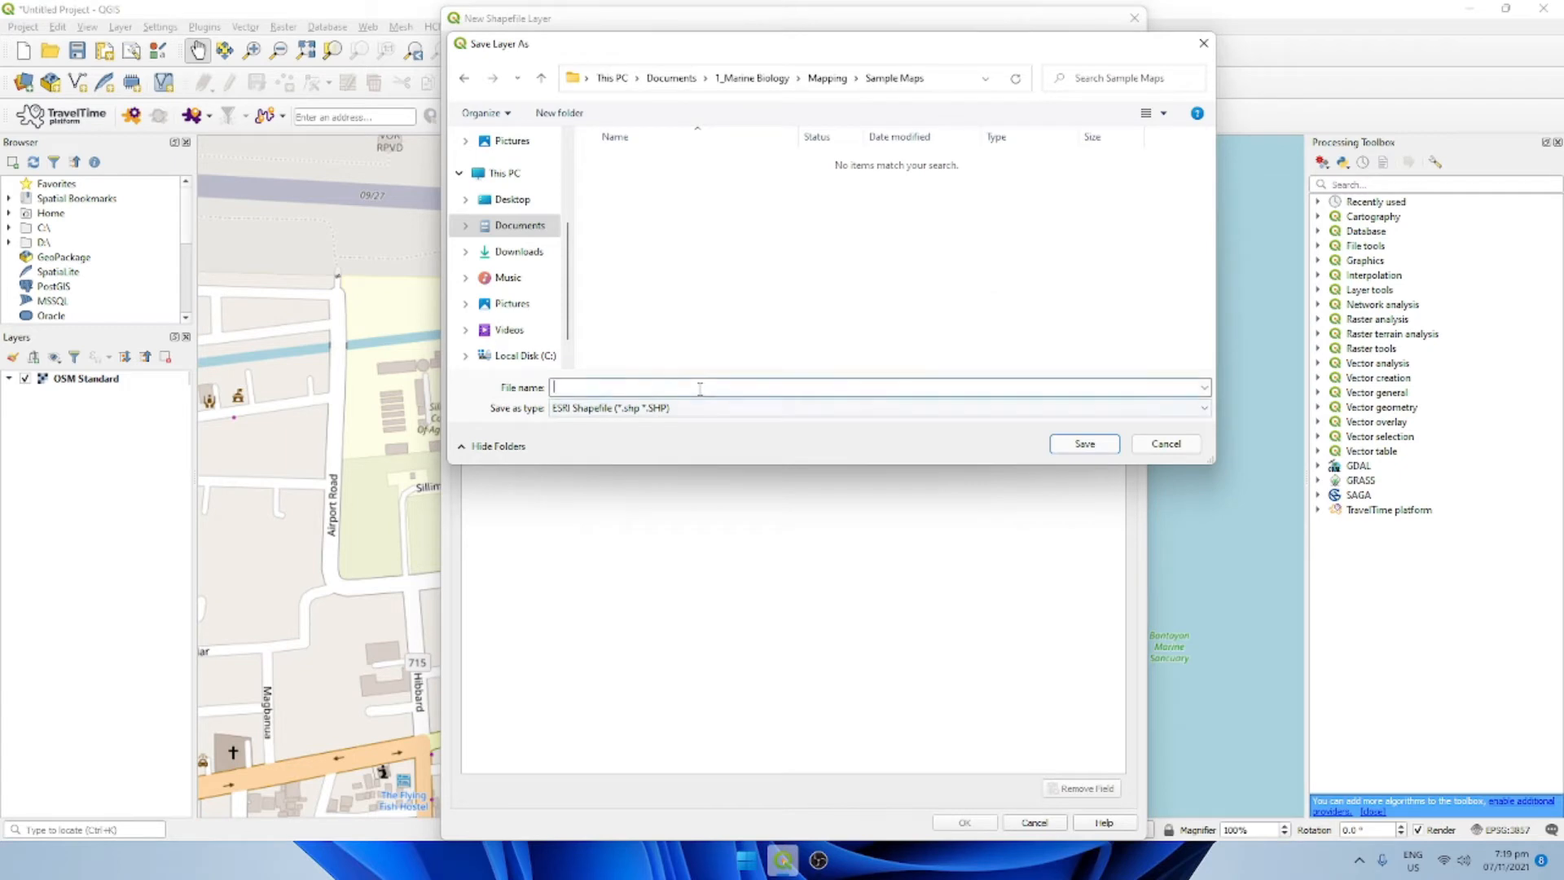
pyautogui.write('Sample Map 1')
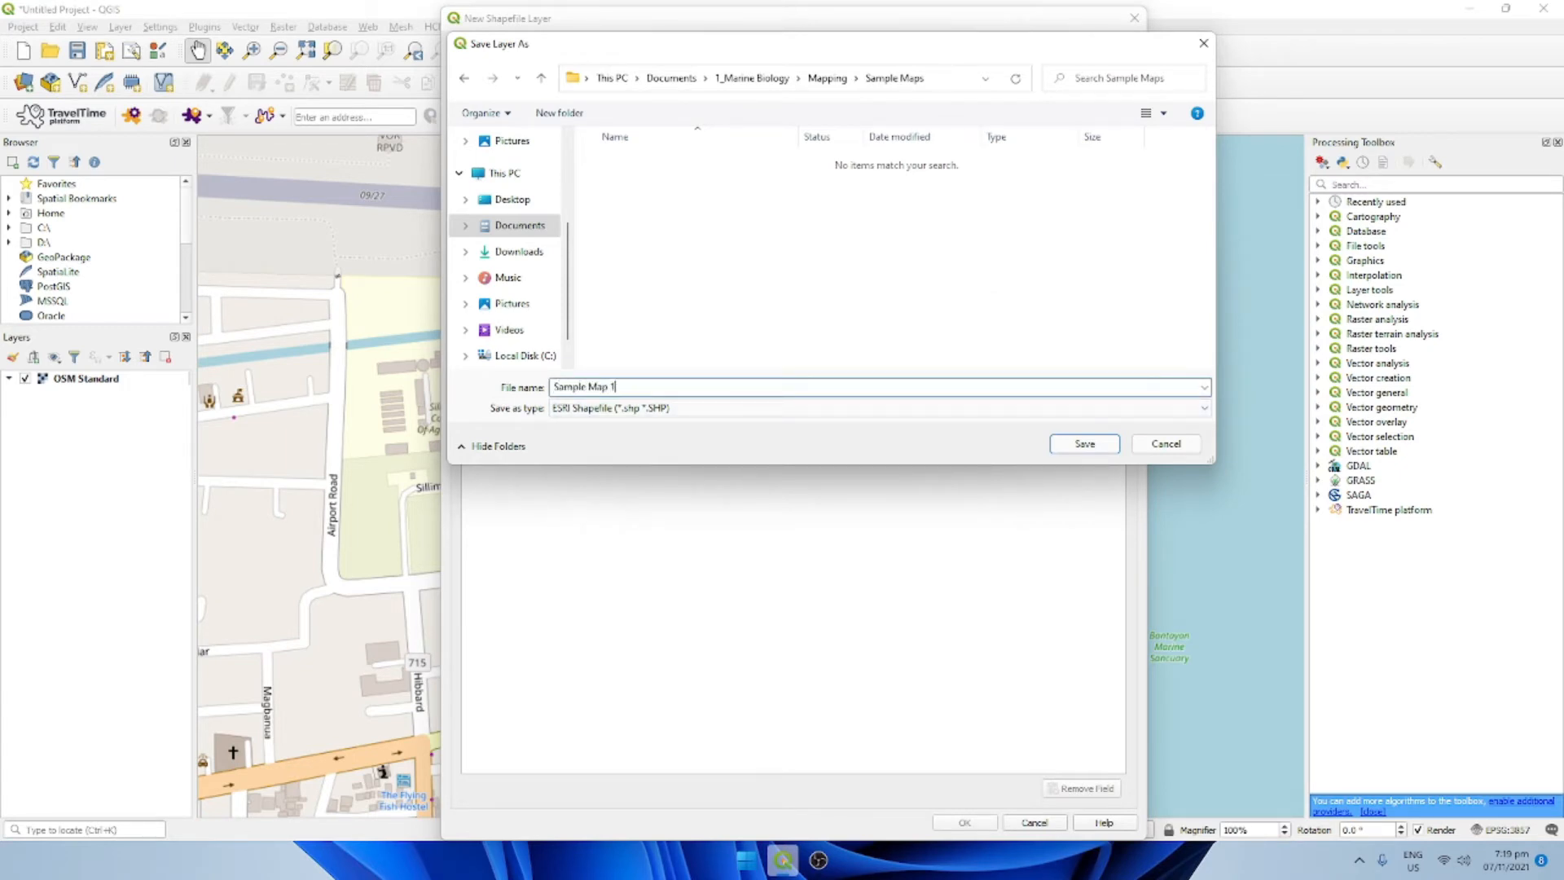
pyautogui.click(1105, 445)
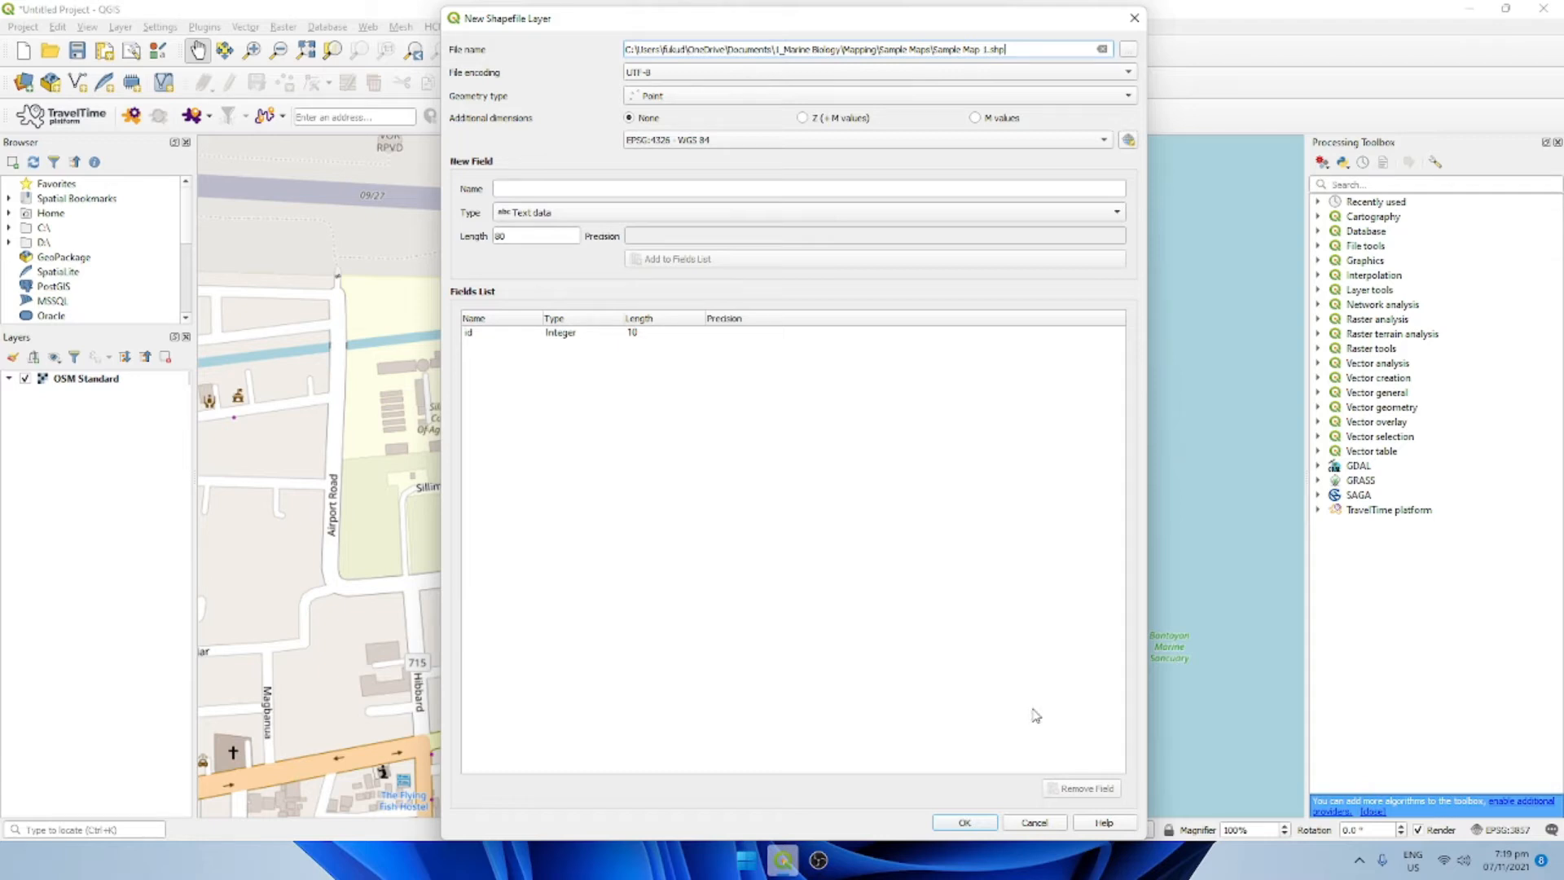
pyautogui.moveTo(576, 22); pyautogui.dragTo(576, 18)
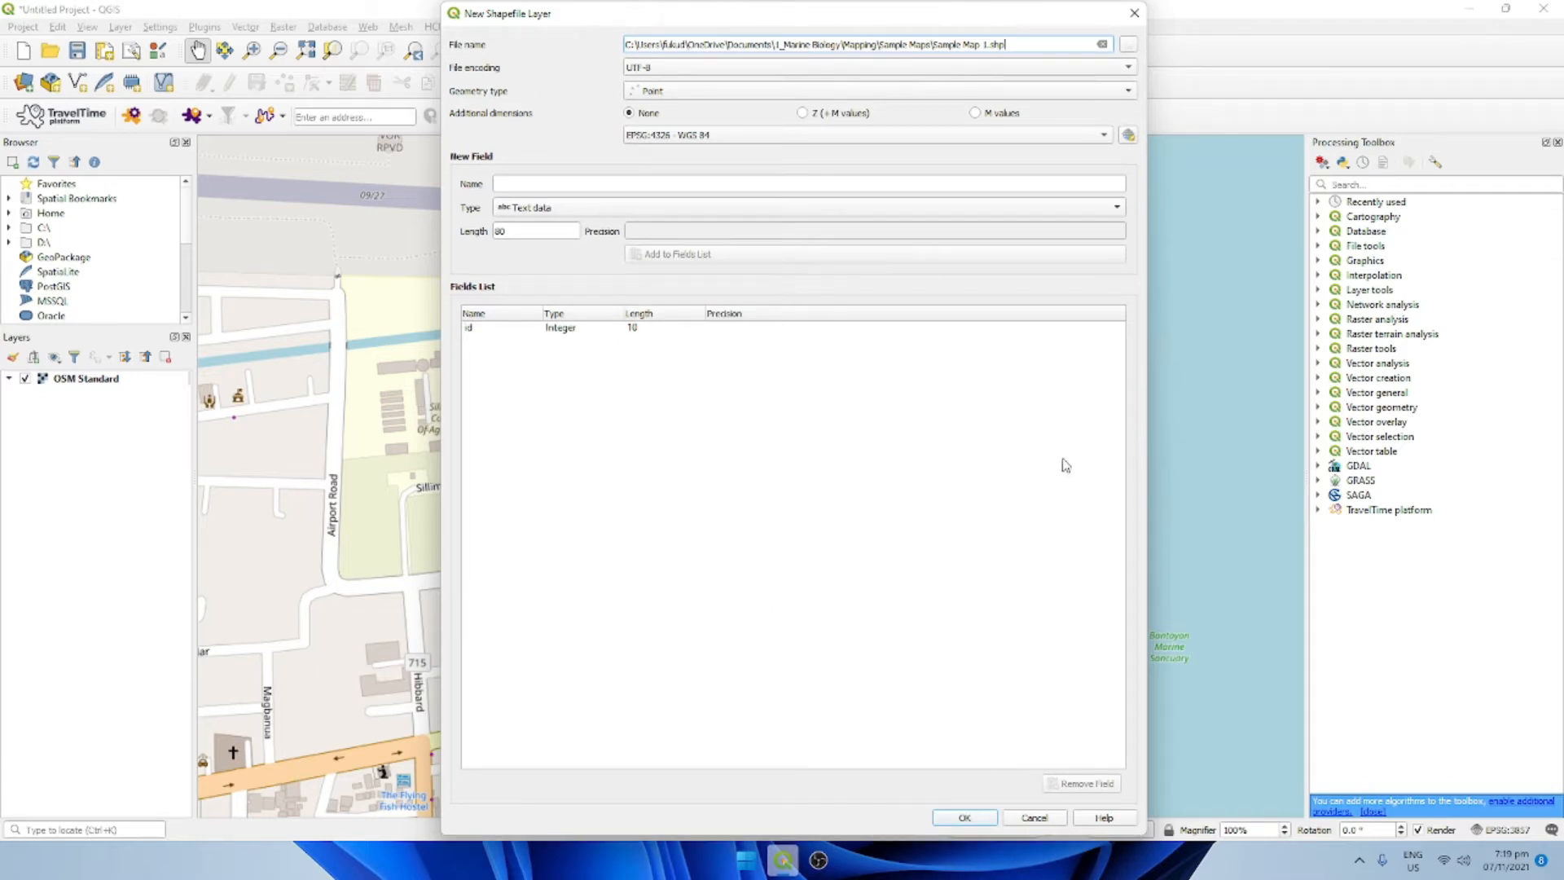
pyautogui.click(951, 820)
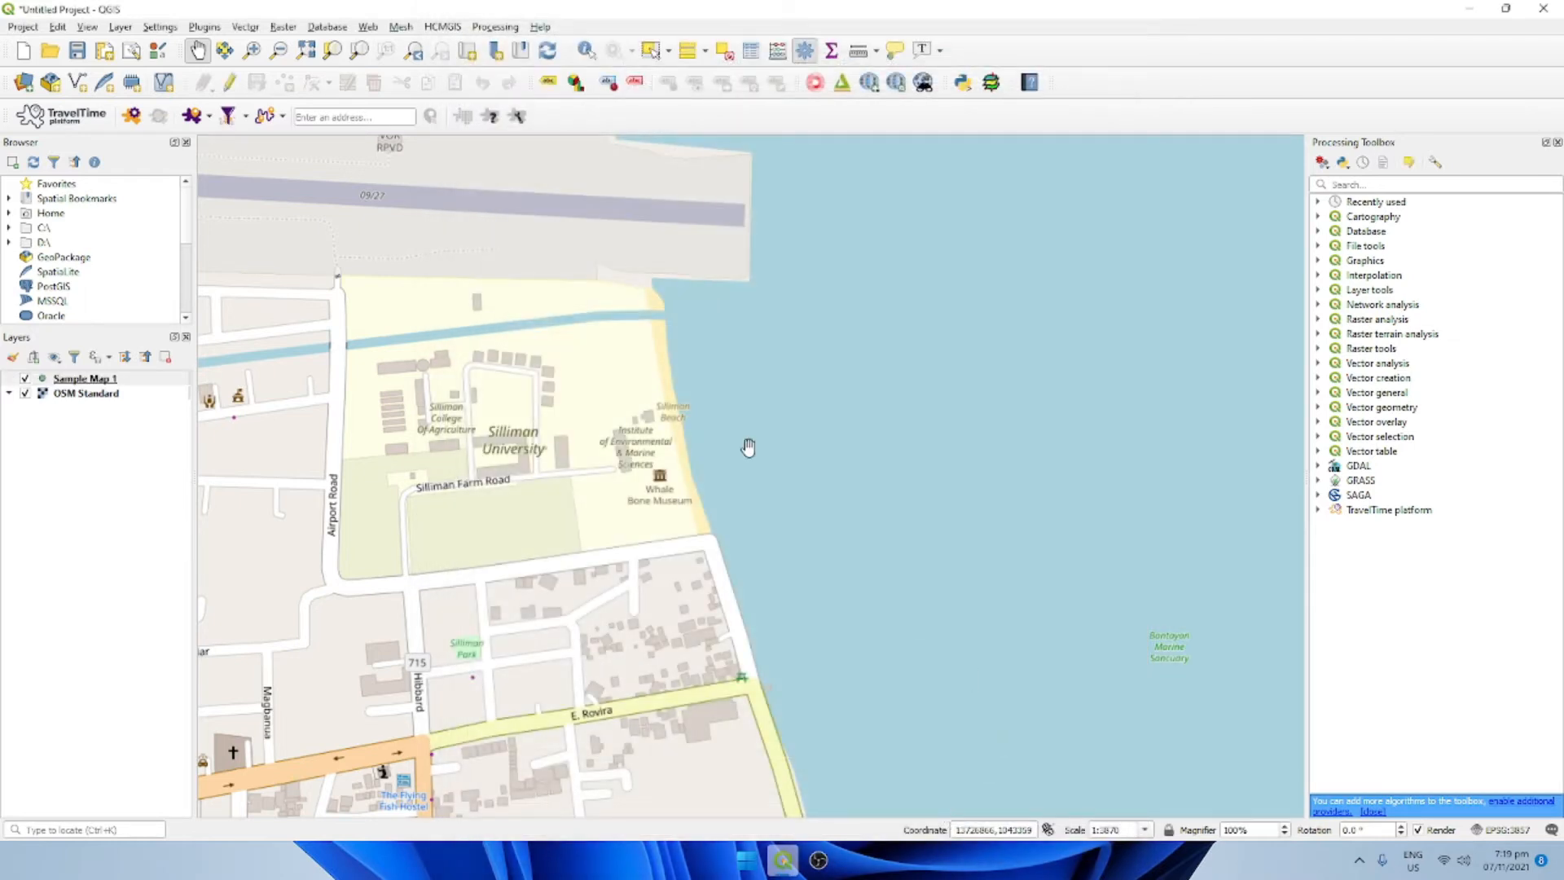
# Step: Enable editing on the Sample Map 1 layer and add a point with id 1 in the sea just off the runway's southeast corner
pyautogui.click(101, 412)
pyautogui.click(130, 381)
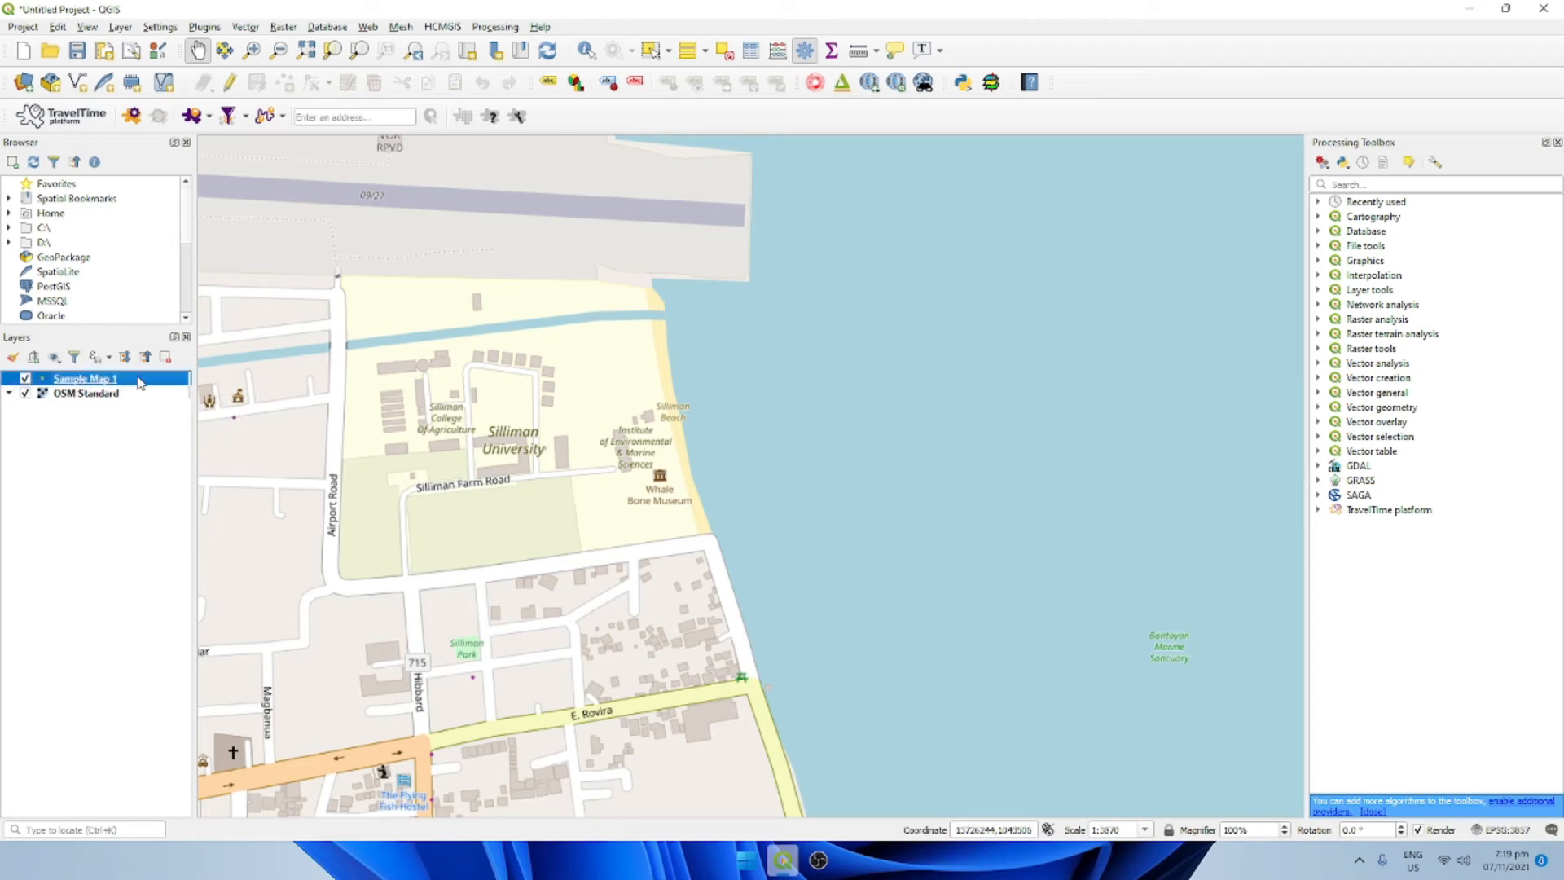
pyautogui.click(231, 84)
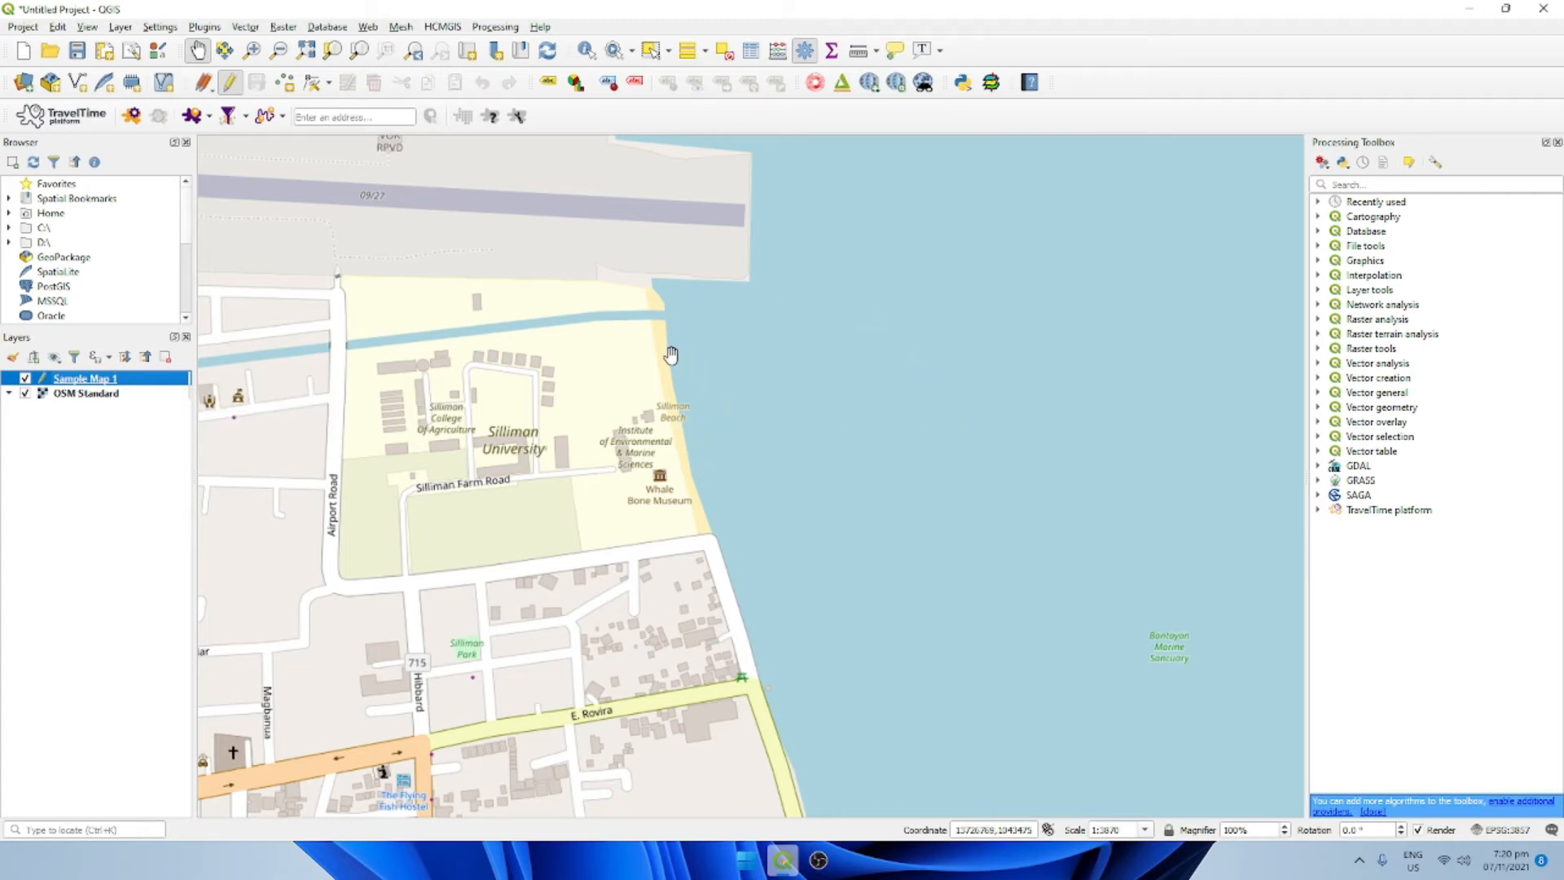
pyautogui.click(290, 87)
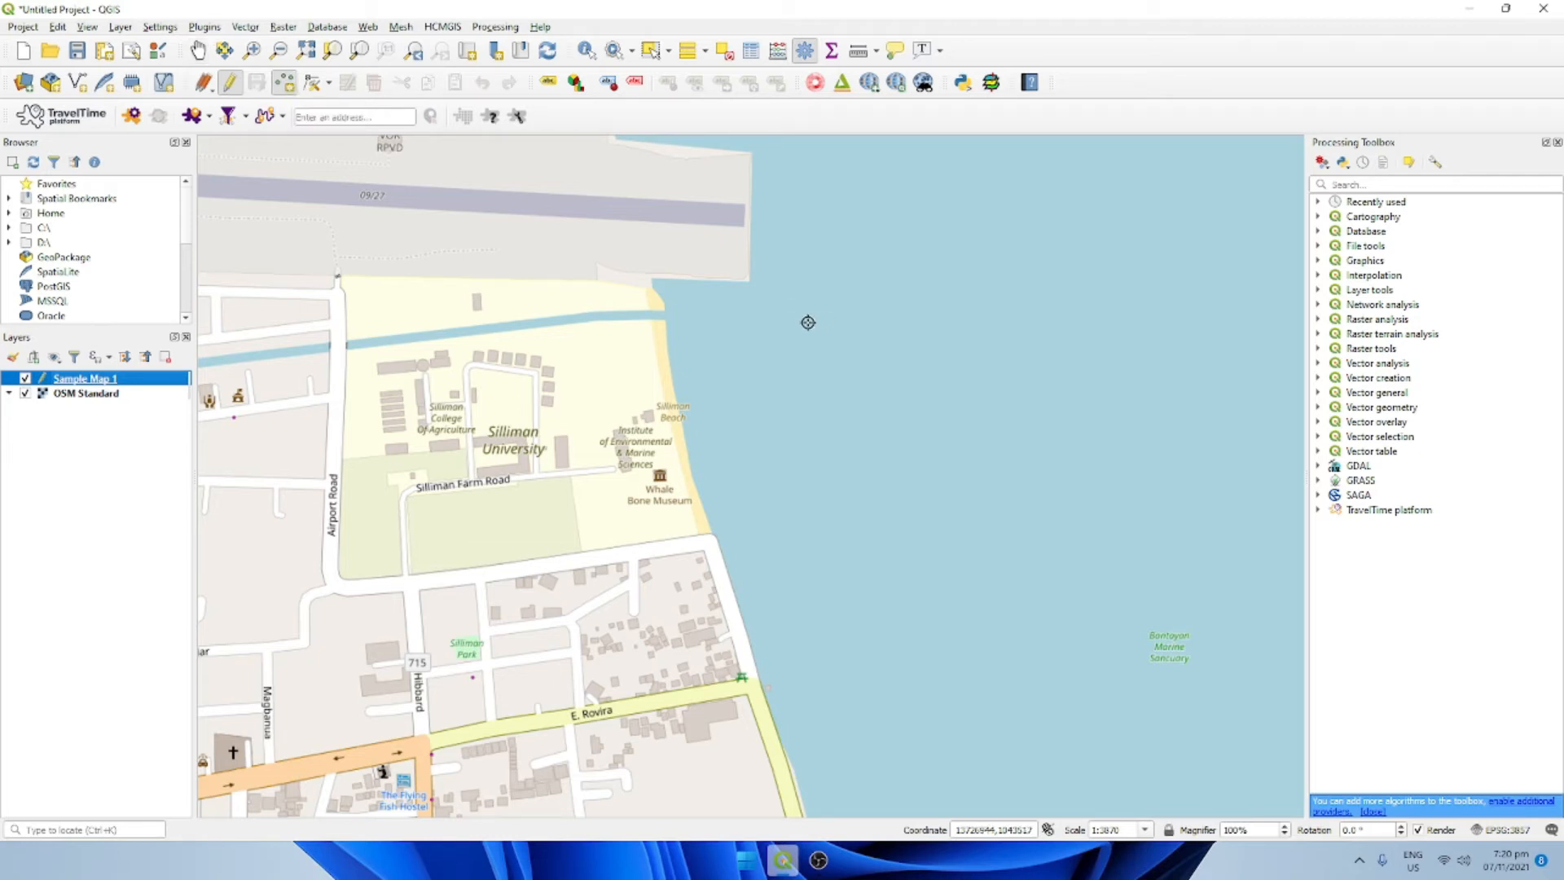
pyautogui.click(750, 298)
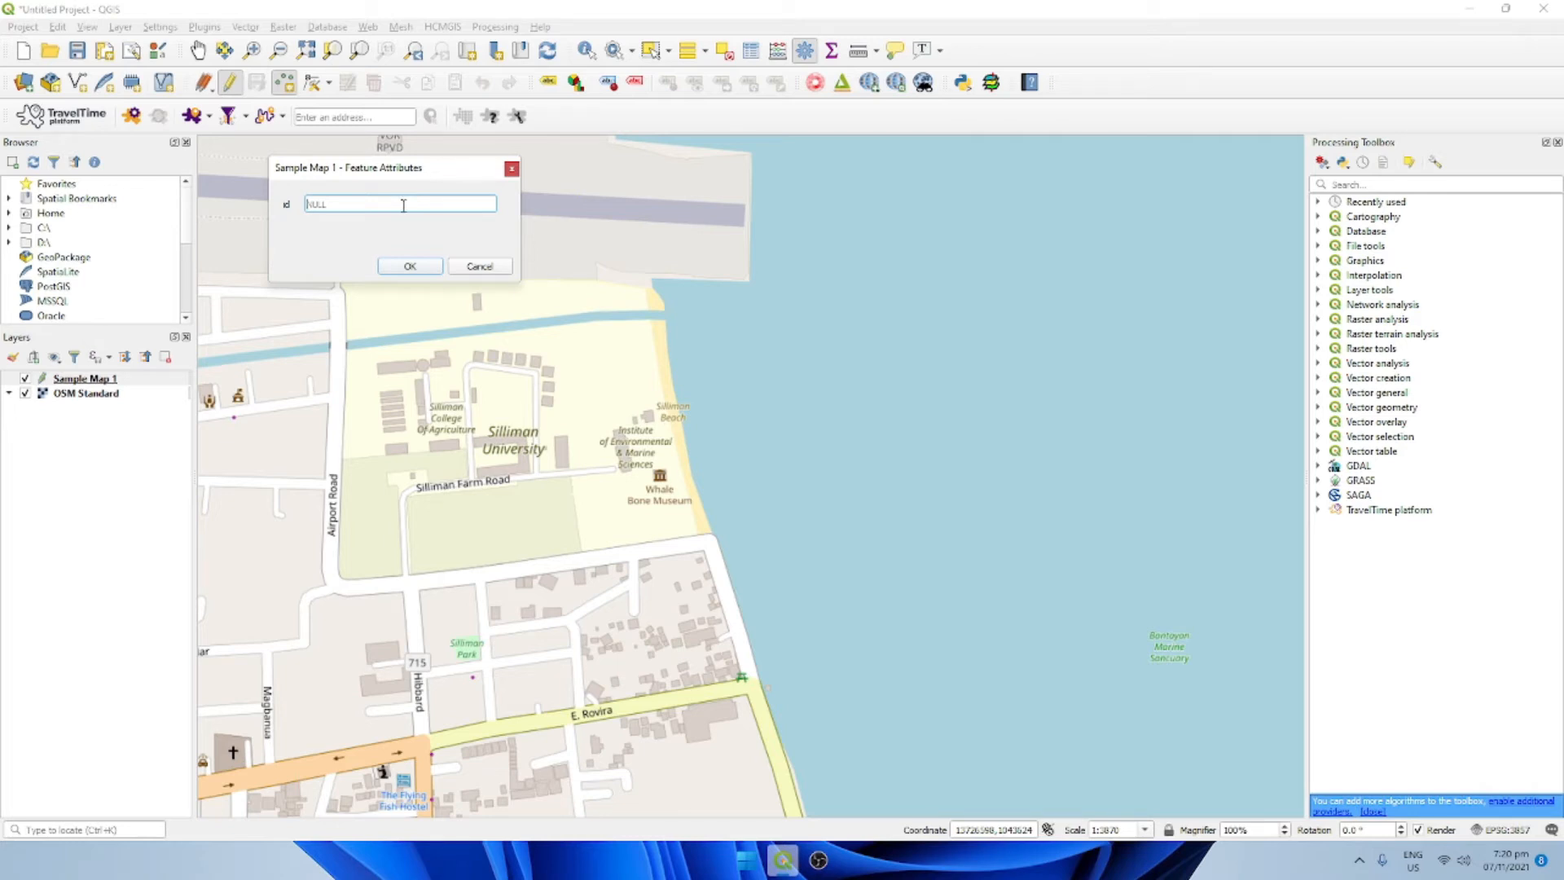
pyautogui.write('1')
pyautogui.click(411, 268)
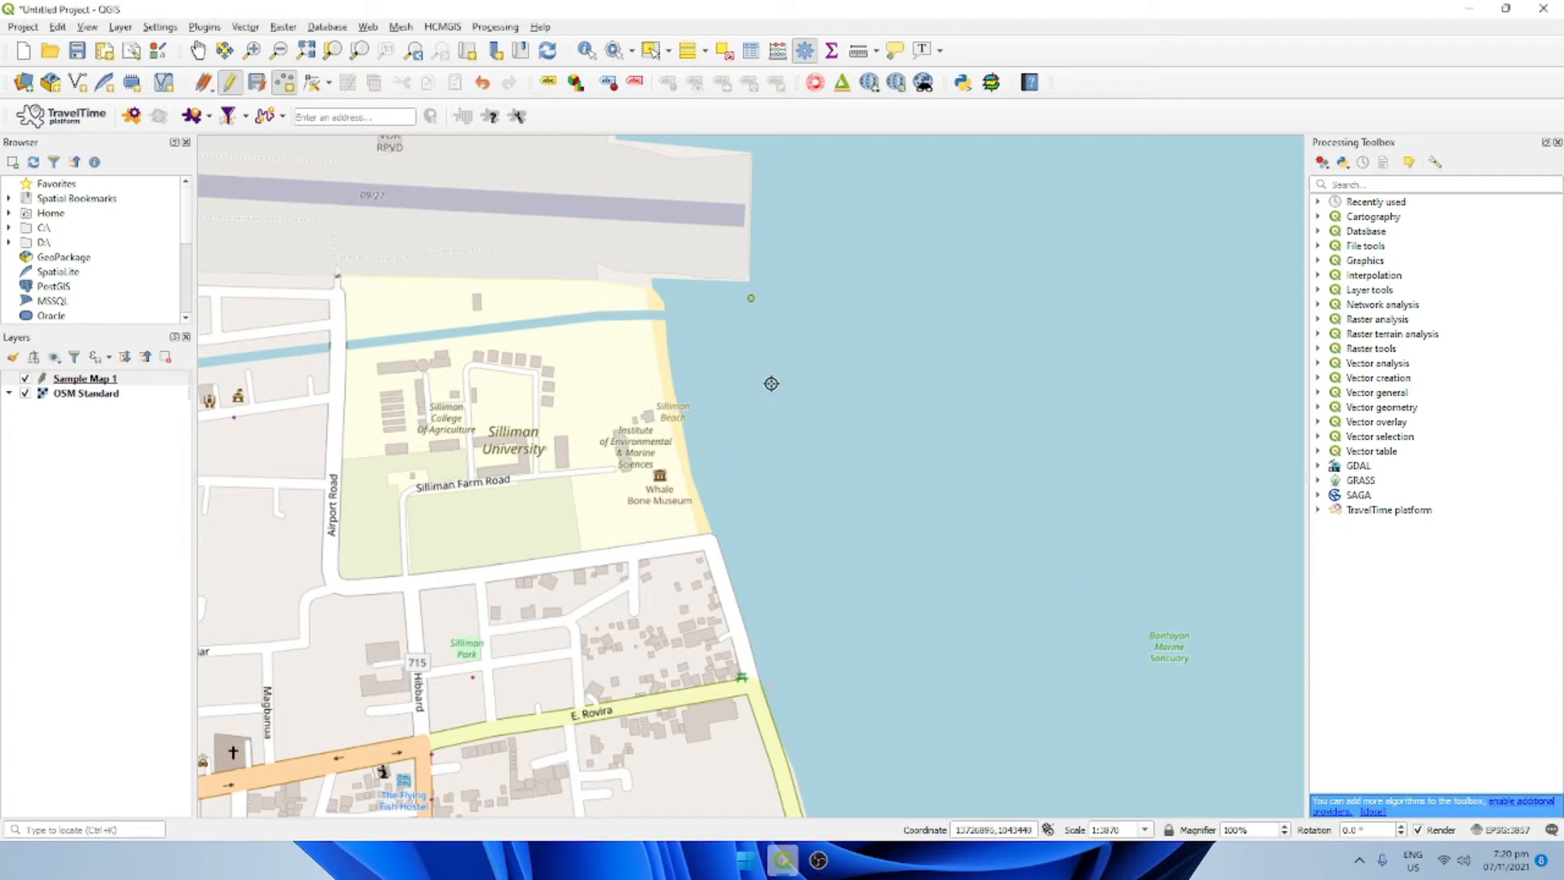
# Step: Add a point with id 2 in the sea off Silliman Beach and another point offshore southeast of the Whale Bone Museum
pyautogui.click(771, 392)
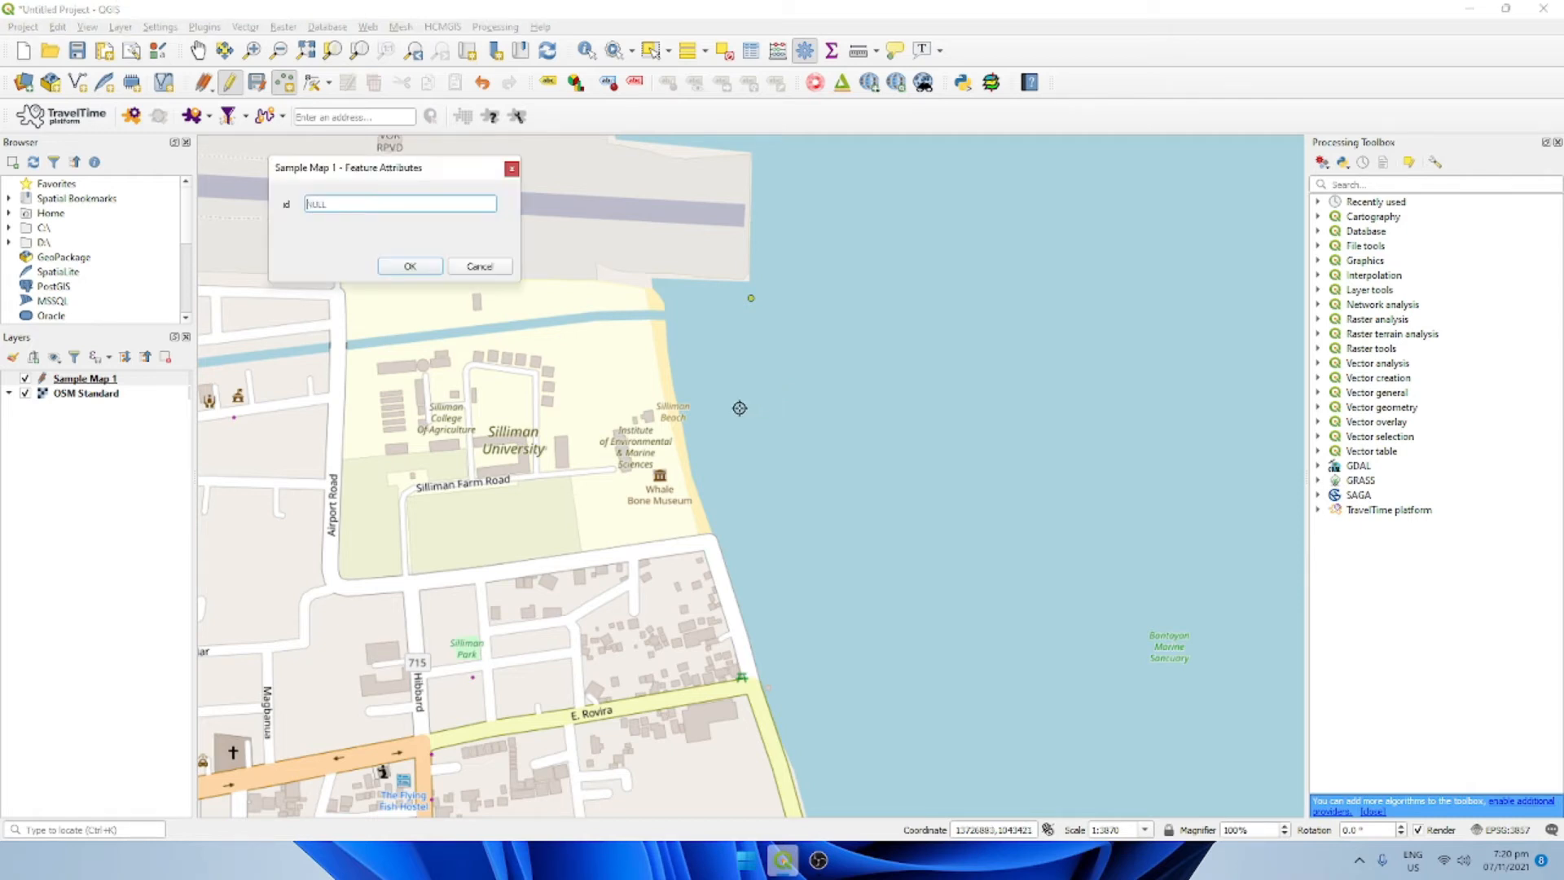
pyautogui.write('2')
pyautogui.click(410, 267)
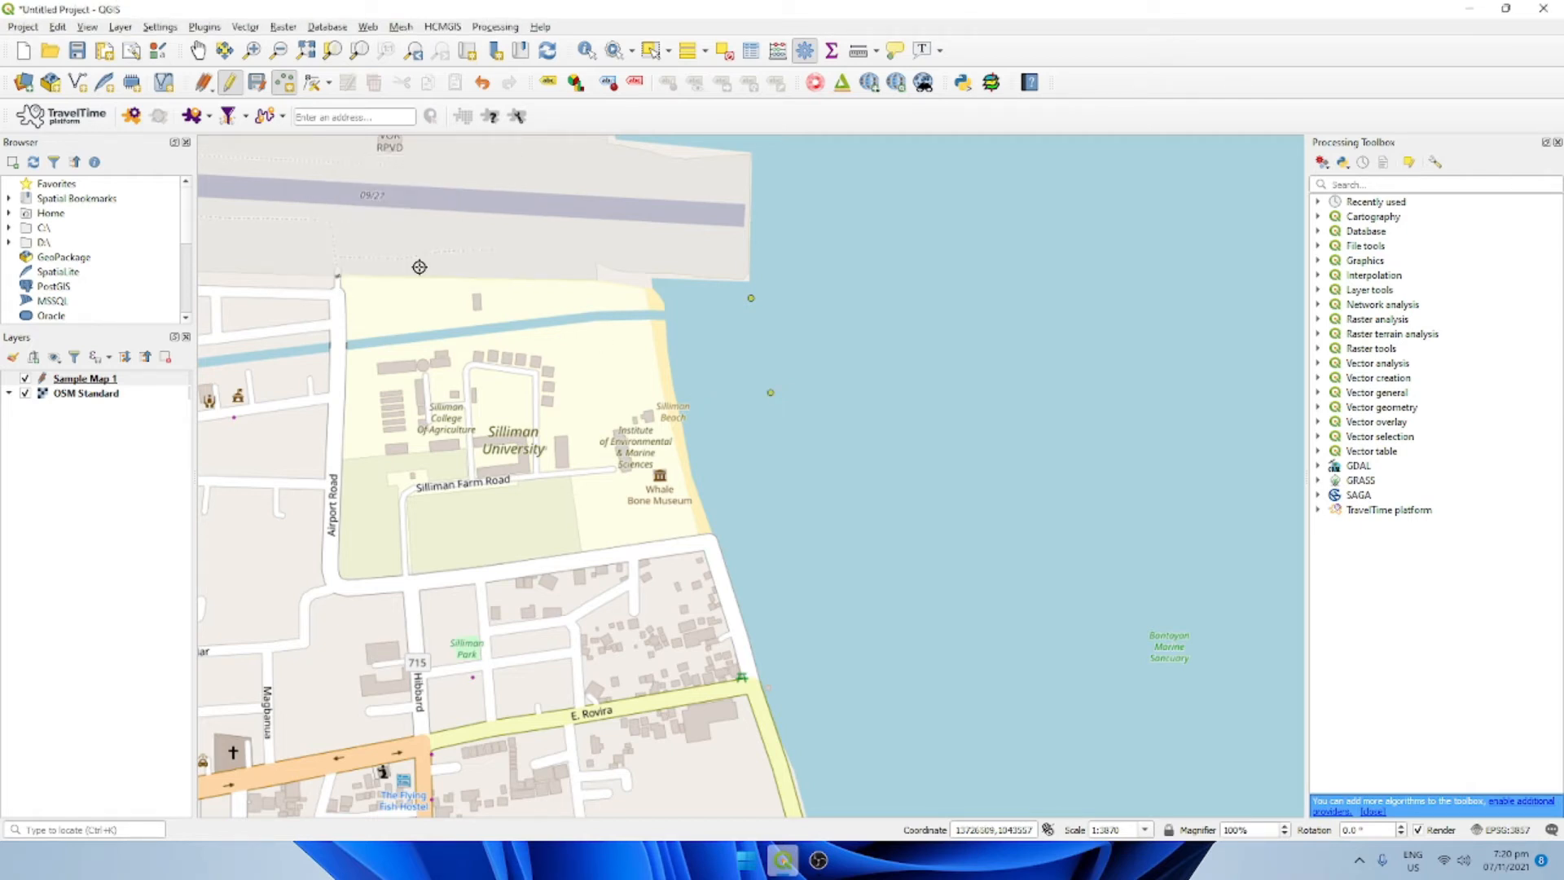
pyautogui.click(785, 513)
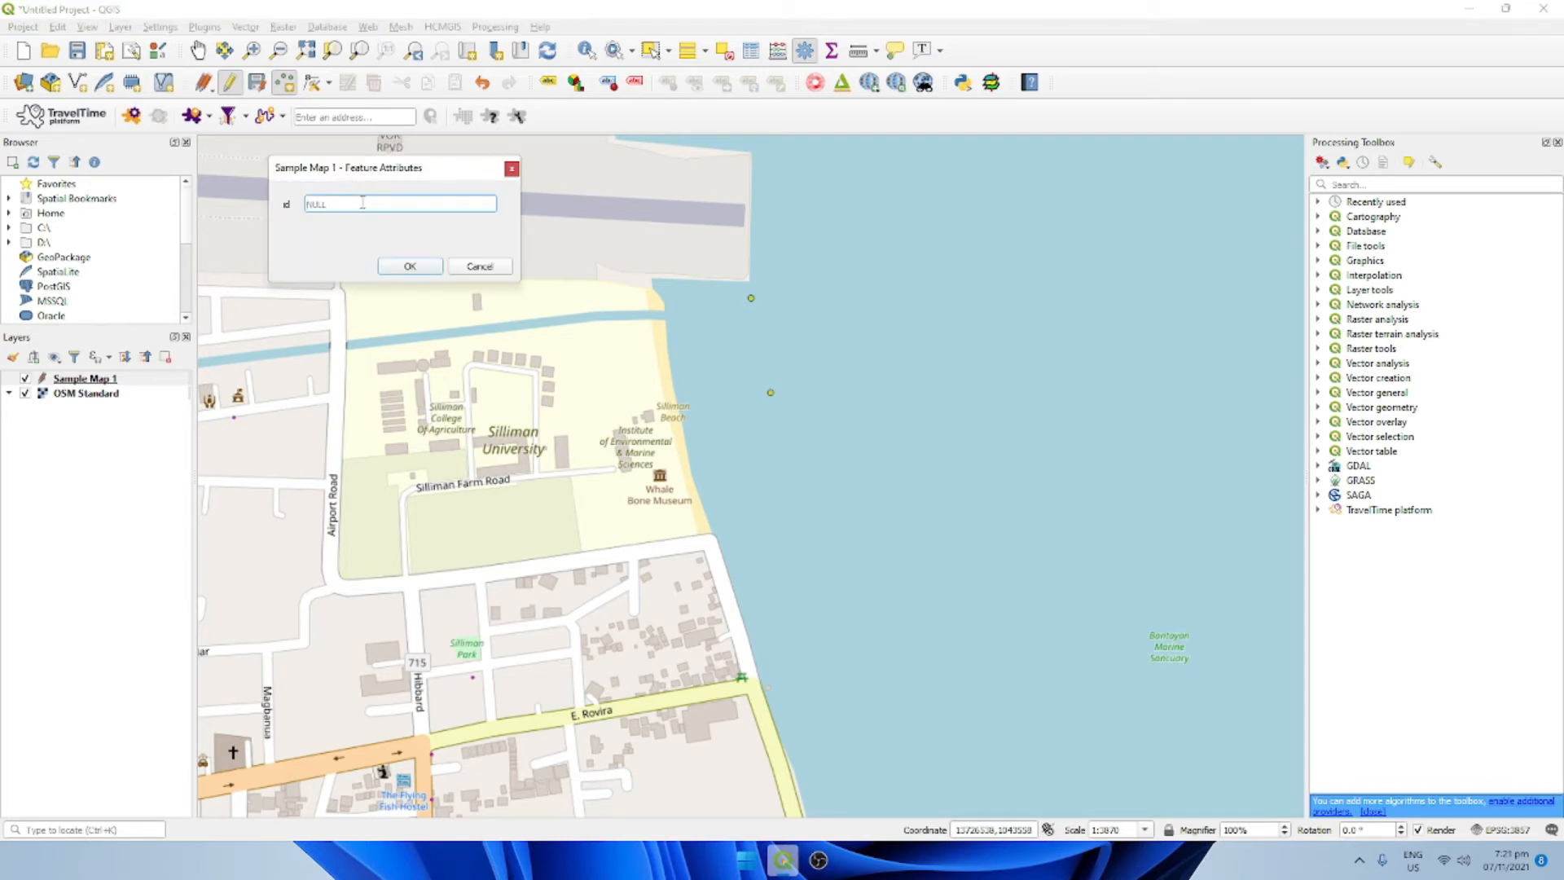
pyautogui.click(410, 267)
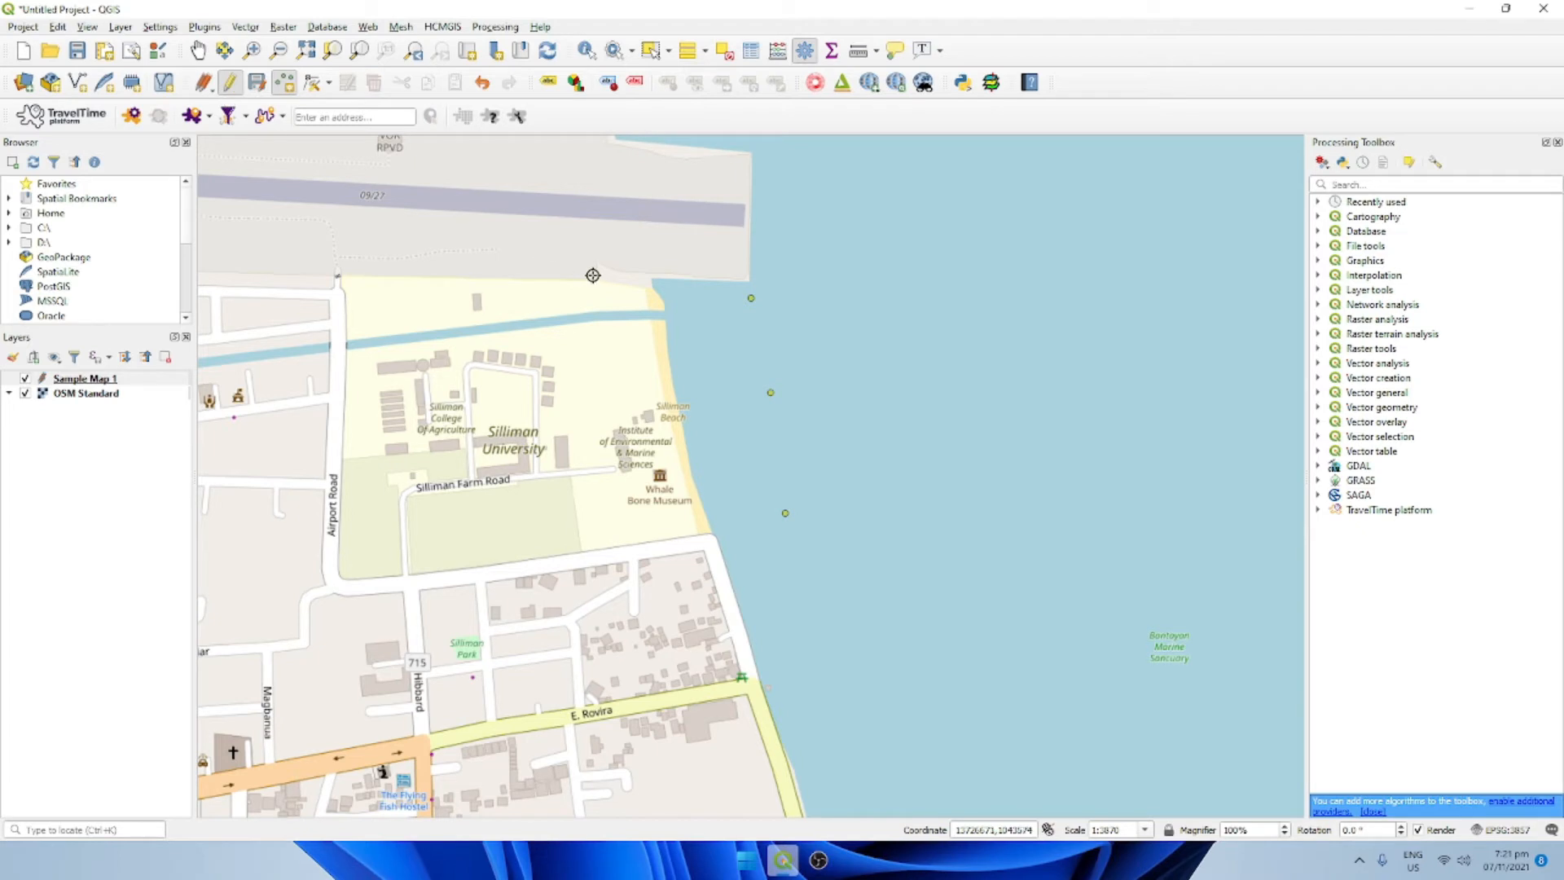
# Step: Create a print layout titled Sample Map and enlarge its window
pyautogui.click(24, 27)
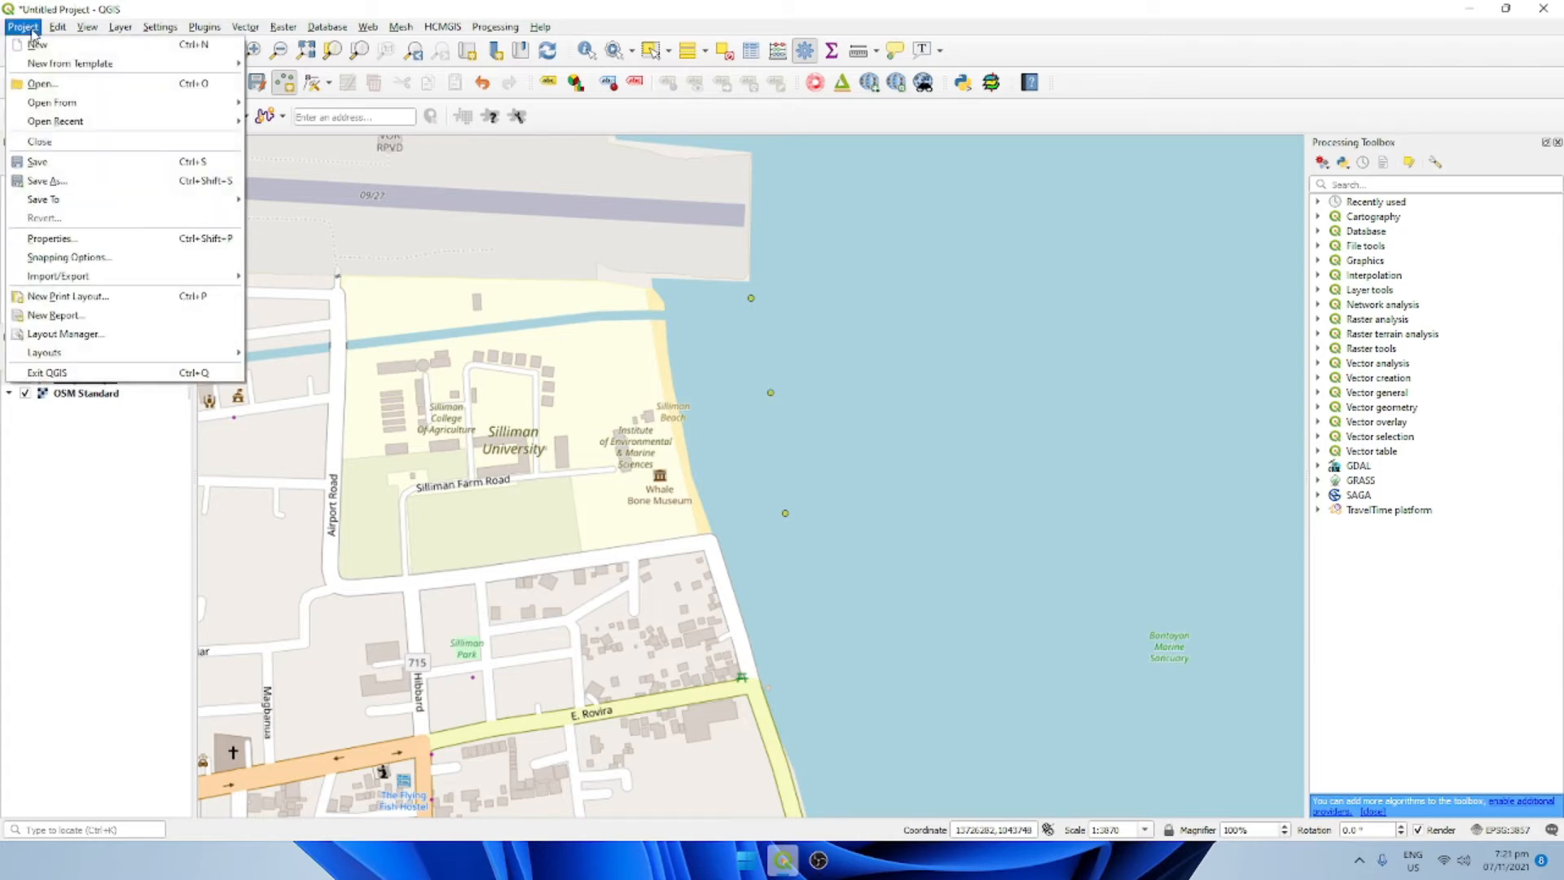
pyautogui.click(162, 296)
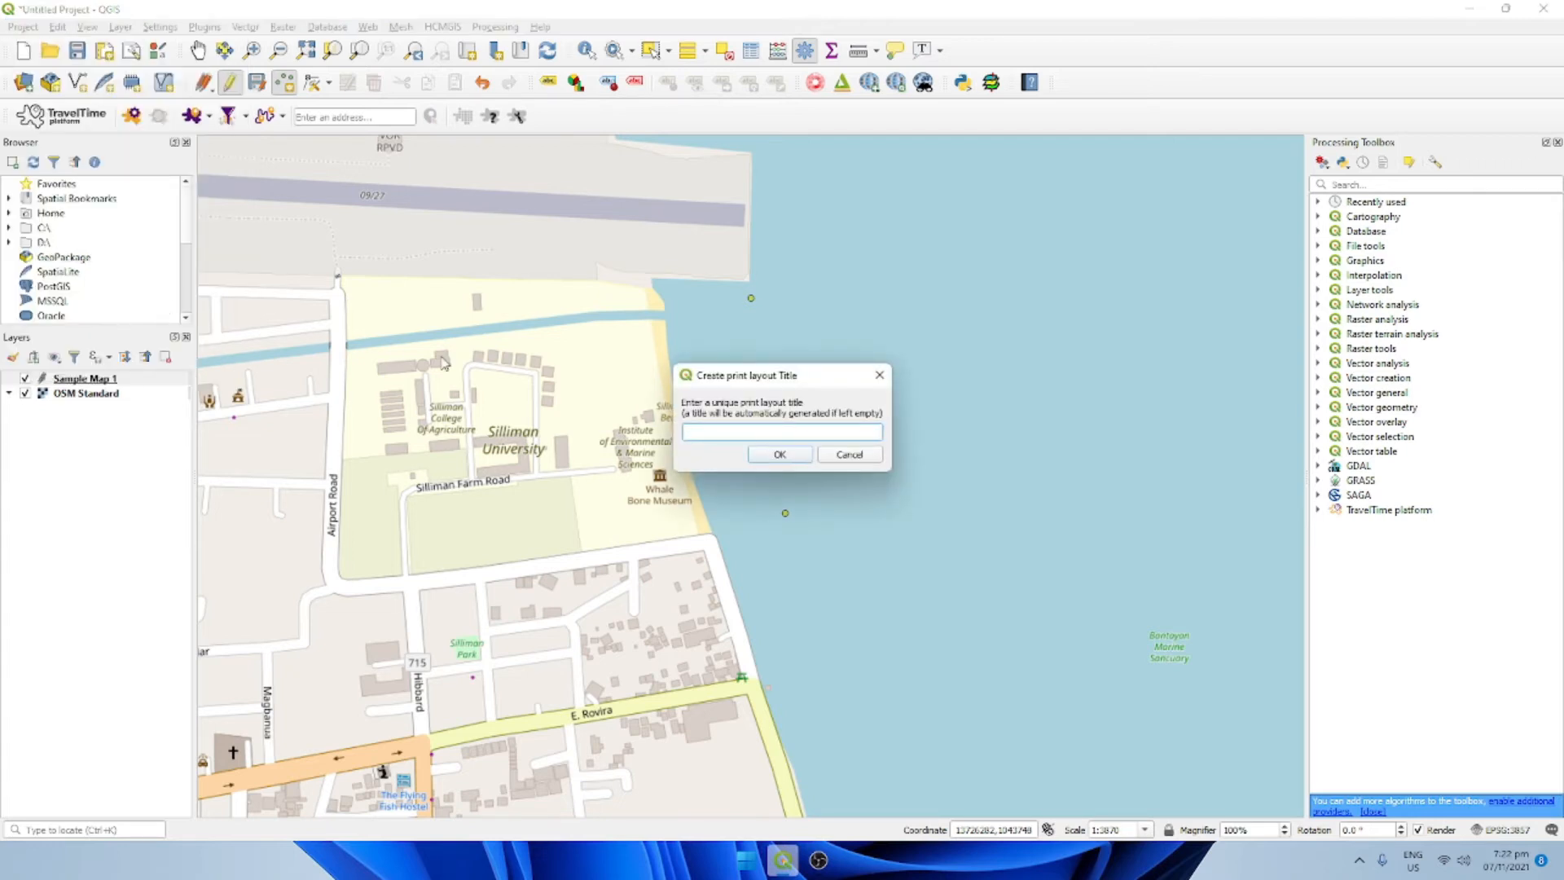
pyautogui.moveTo(778, 374); pyautogui.dragTo(881, 269)
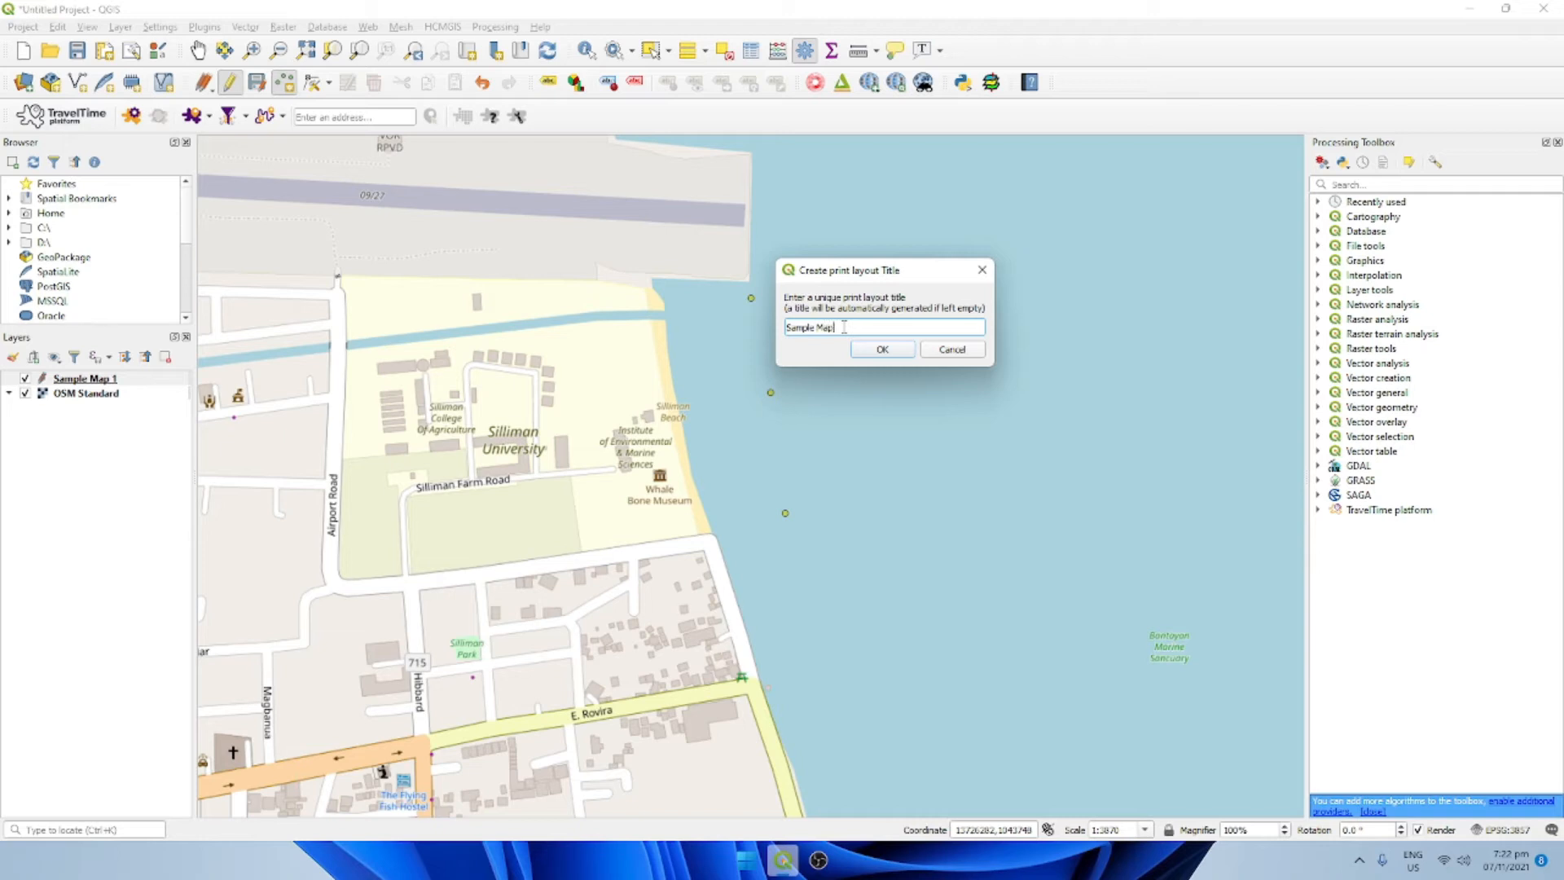
pyautogui.click(878, 350)
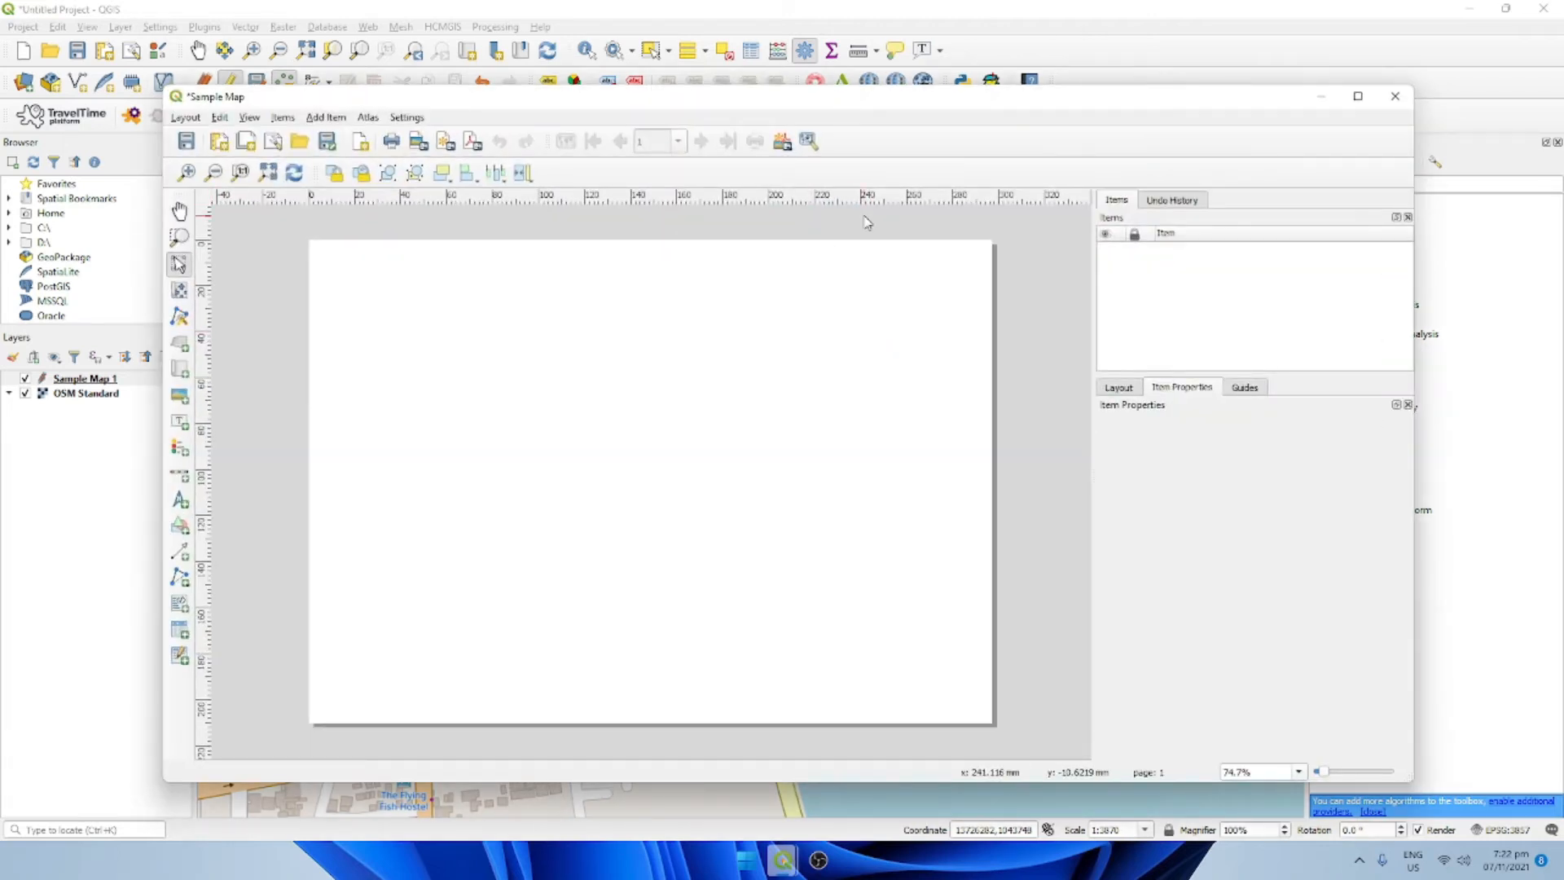
pyautogui.moveTo(837, 107); pyautogui.dragTo(742, 54)
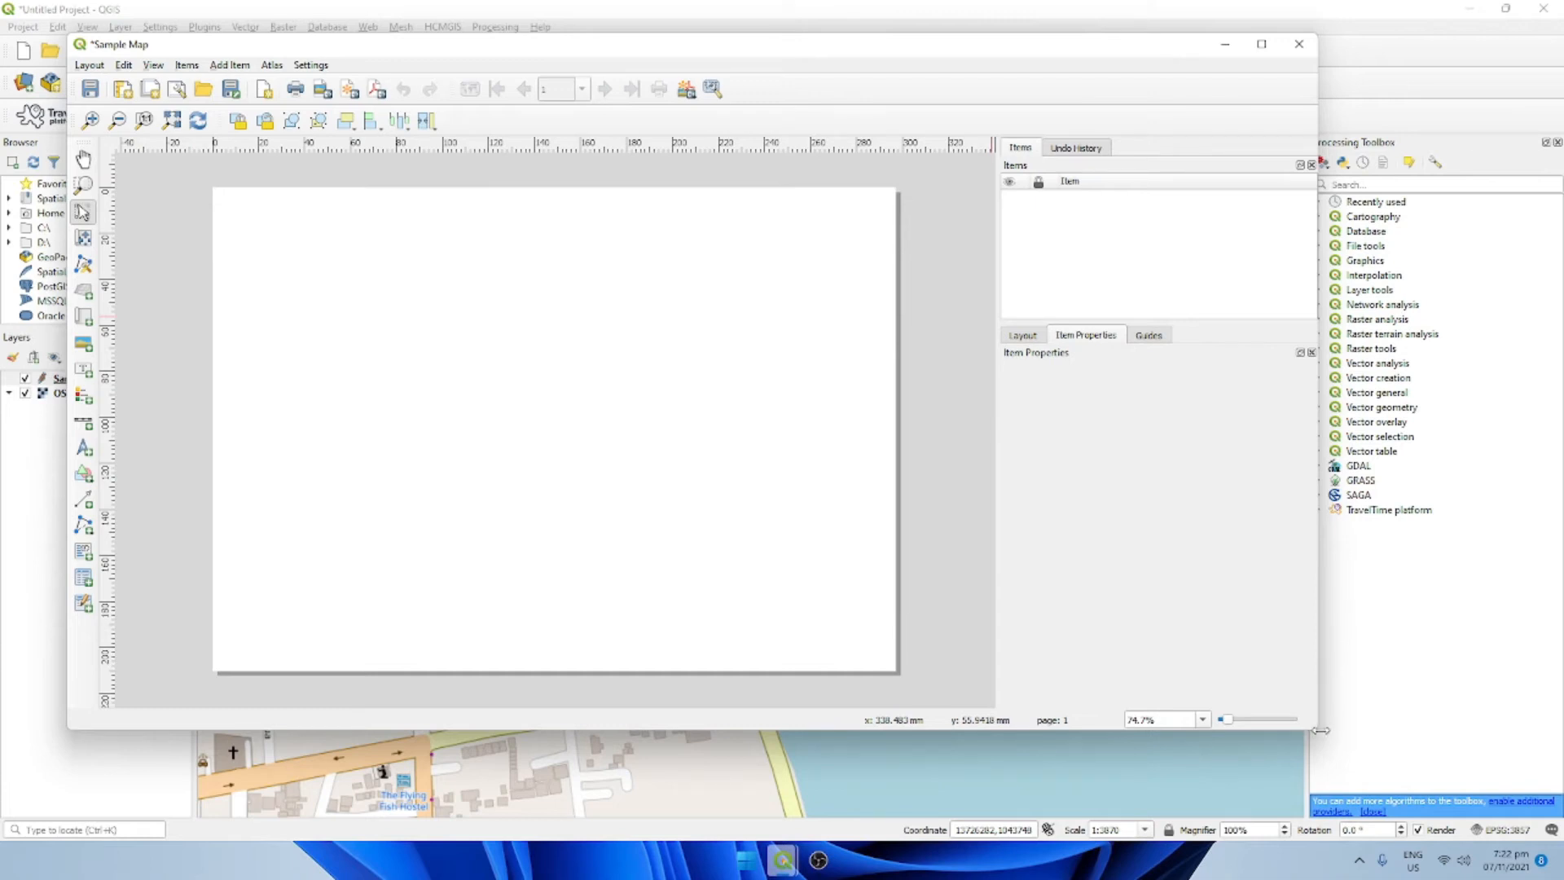
pyautogui.moveTo(1311, 726); pyautogui.dragTo(1478, 780)
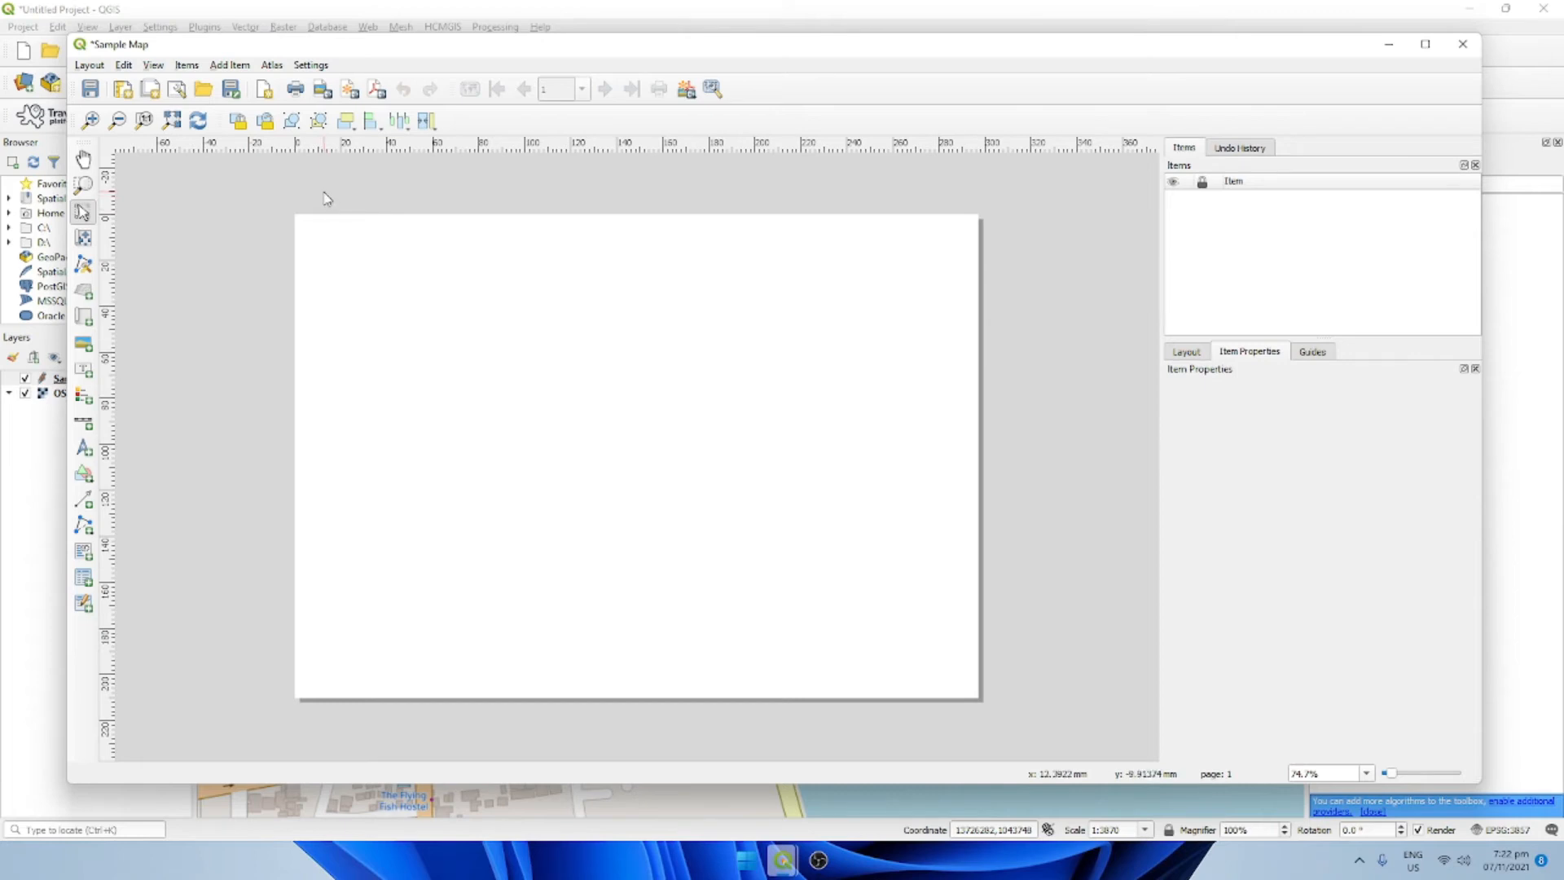
# Step: Add a map item covering nearly the whole page of the Sample Map layout, leaving a narrow margin
pyautogui.click(89, 321)
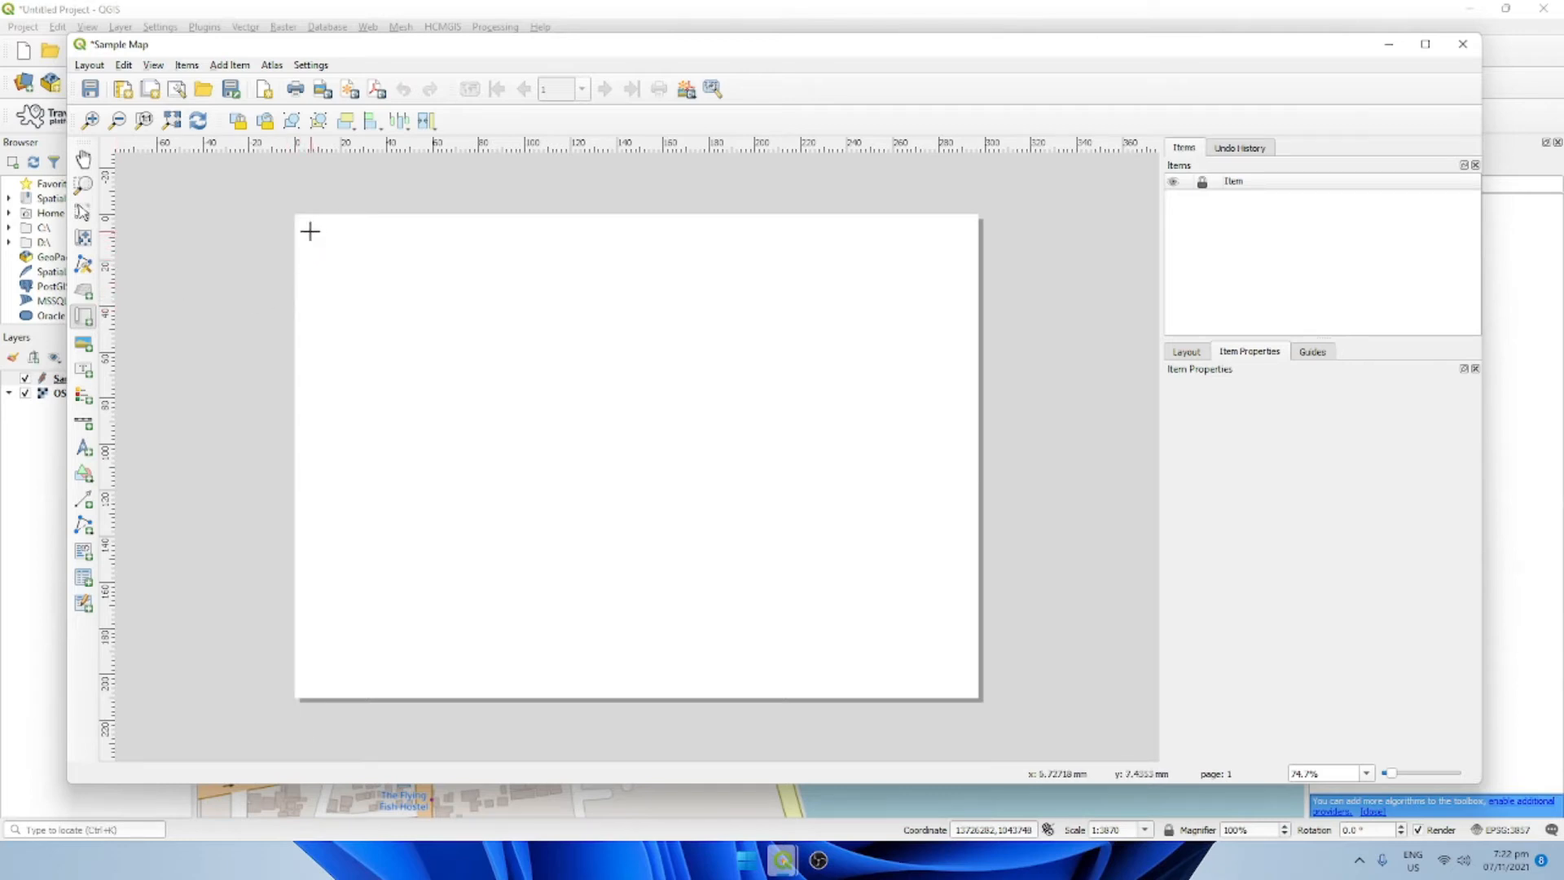
pyautogui.moveTo(310, 232); pyautogui.dragTo(966, 681)
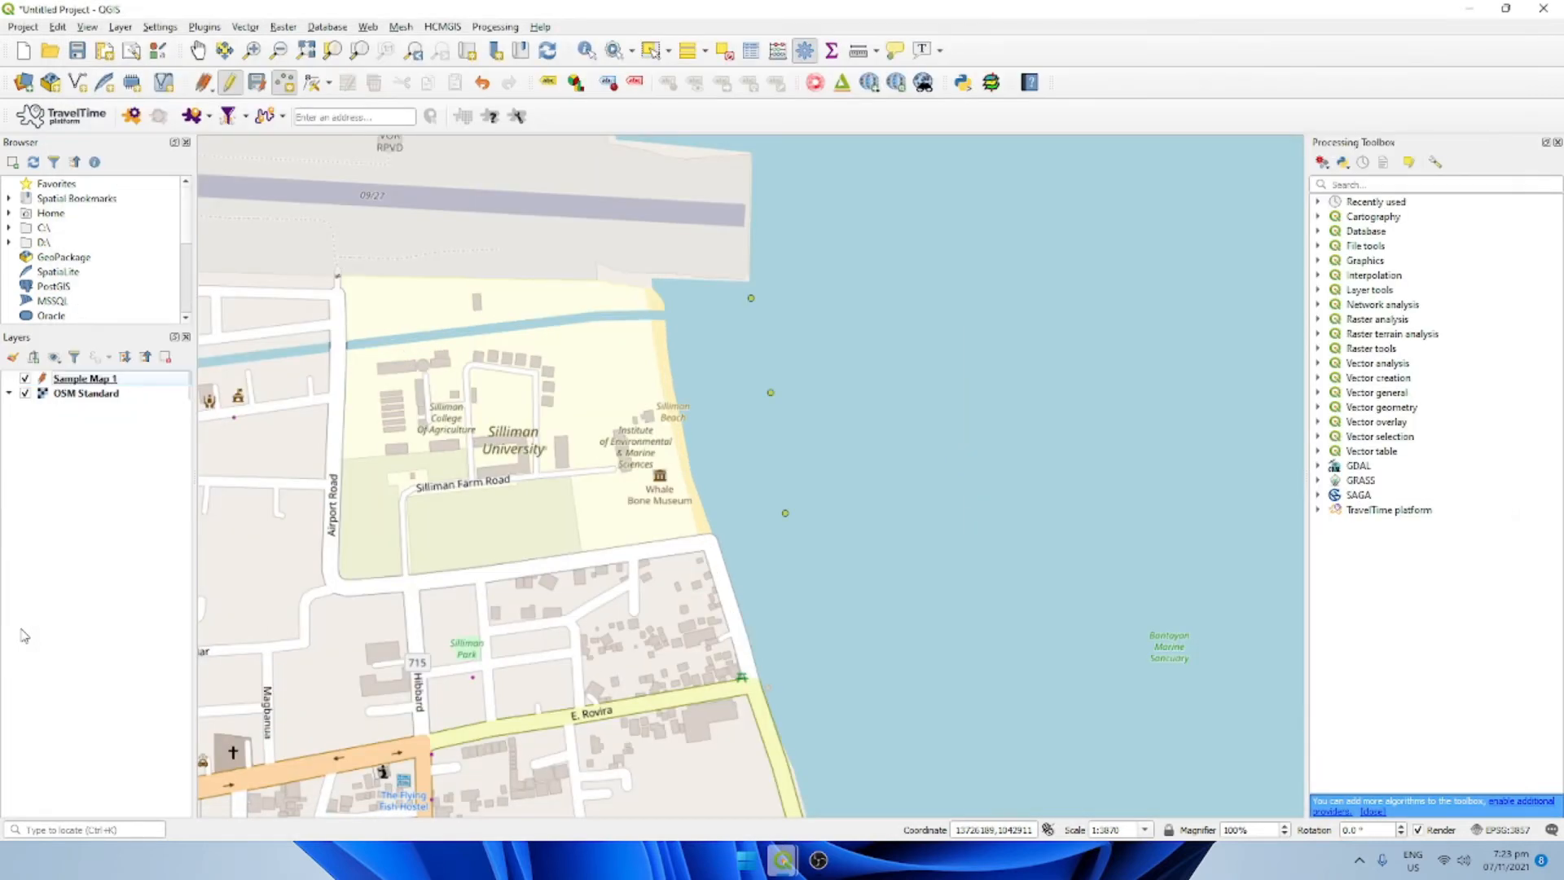
pyautogui.click(25, 637)
pyautogui.hotkey('alt', 'Tab')
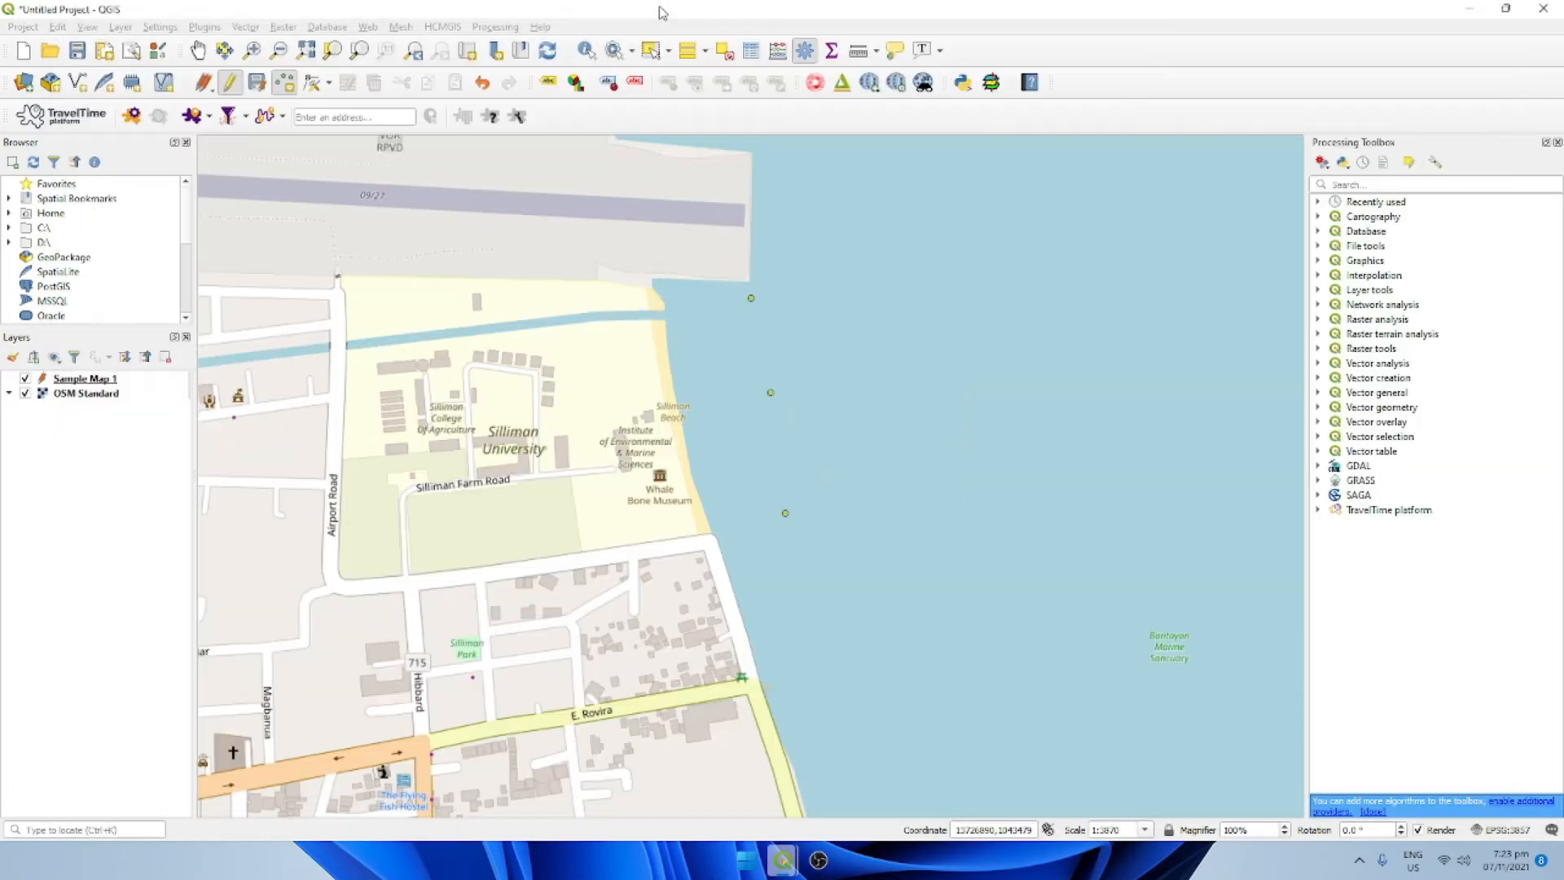
# Step: Return to the Sample Map layout and add a scale bar over the sea in the map's lower right corner
pyautogui.click(664, 8)
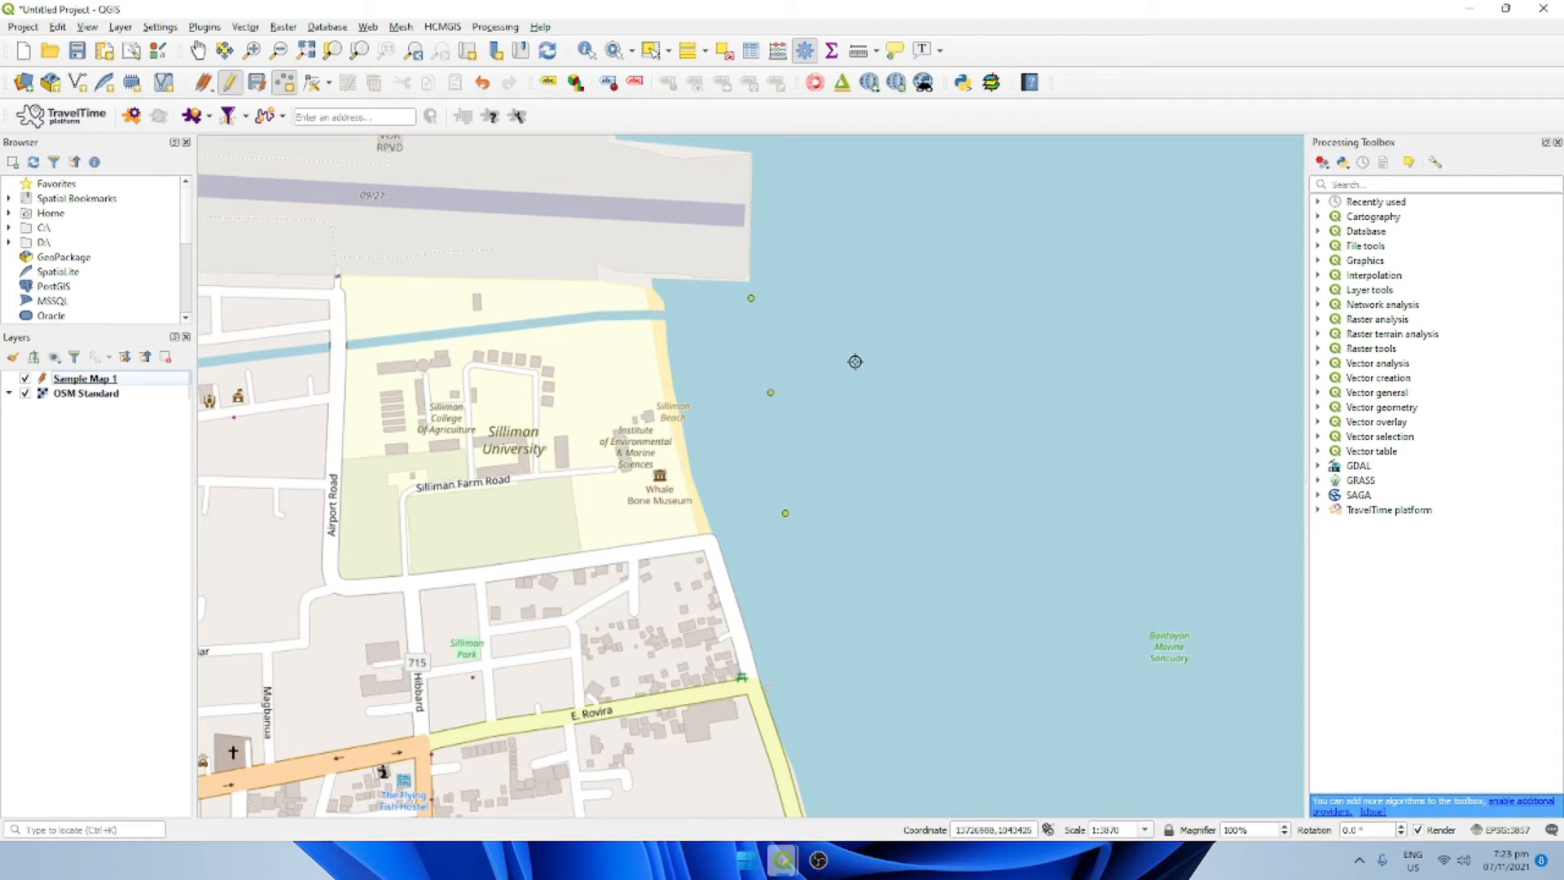
pyautogui.hotkey('alt', 'Tab')
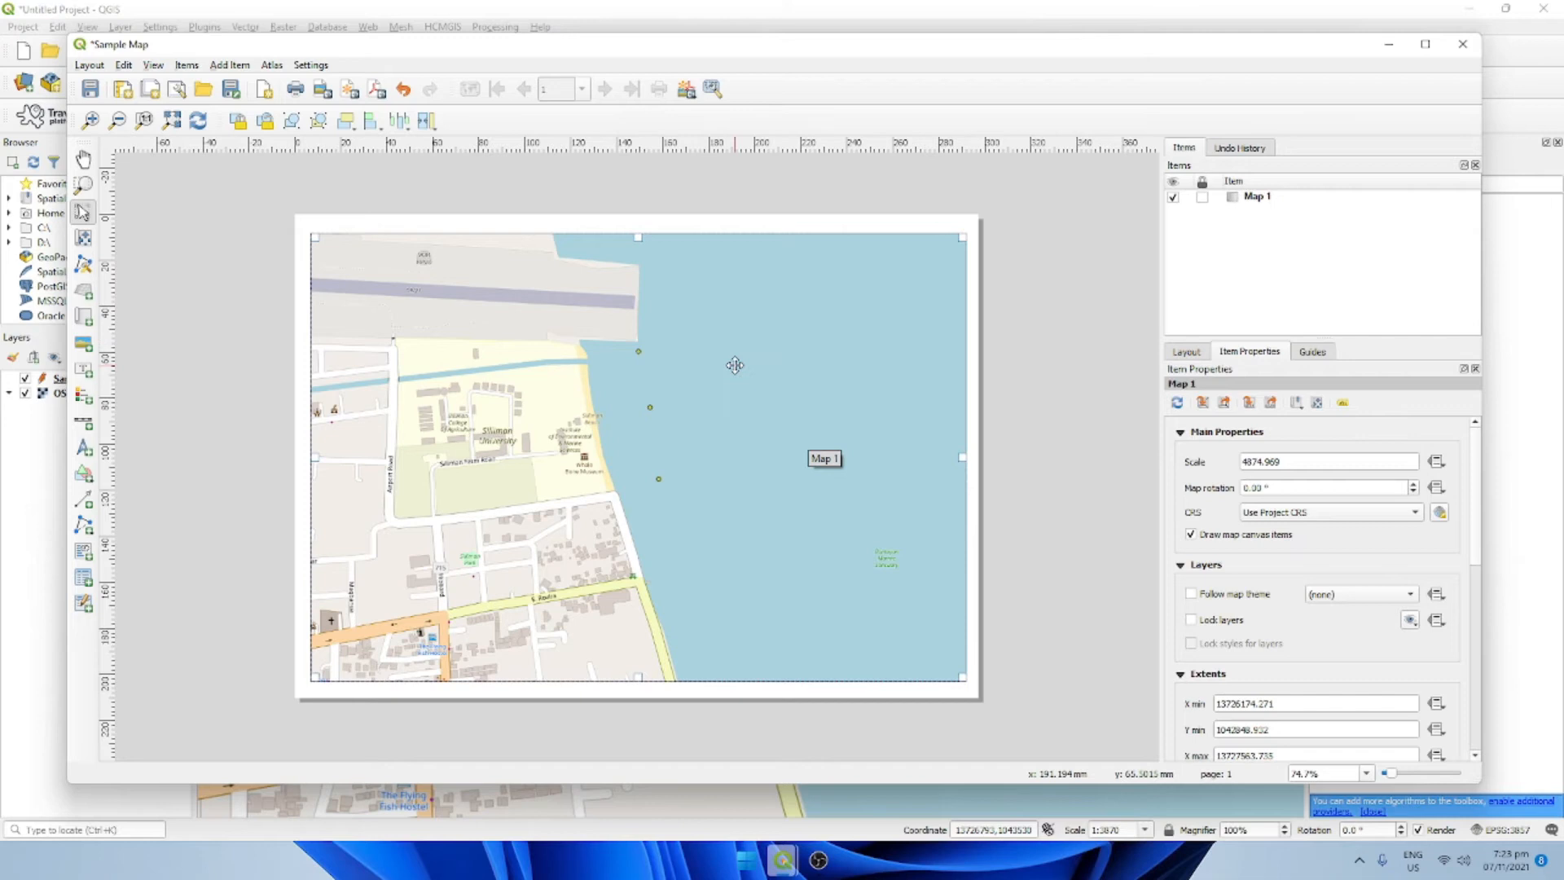
pyautogui.click(410, 222)
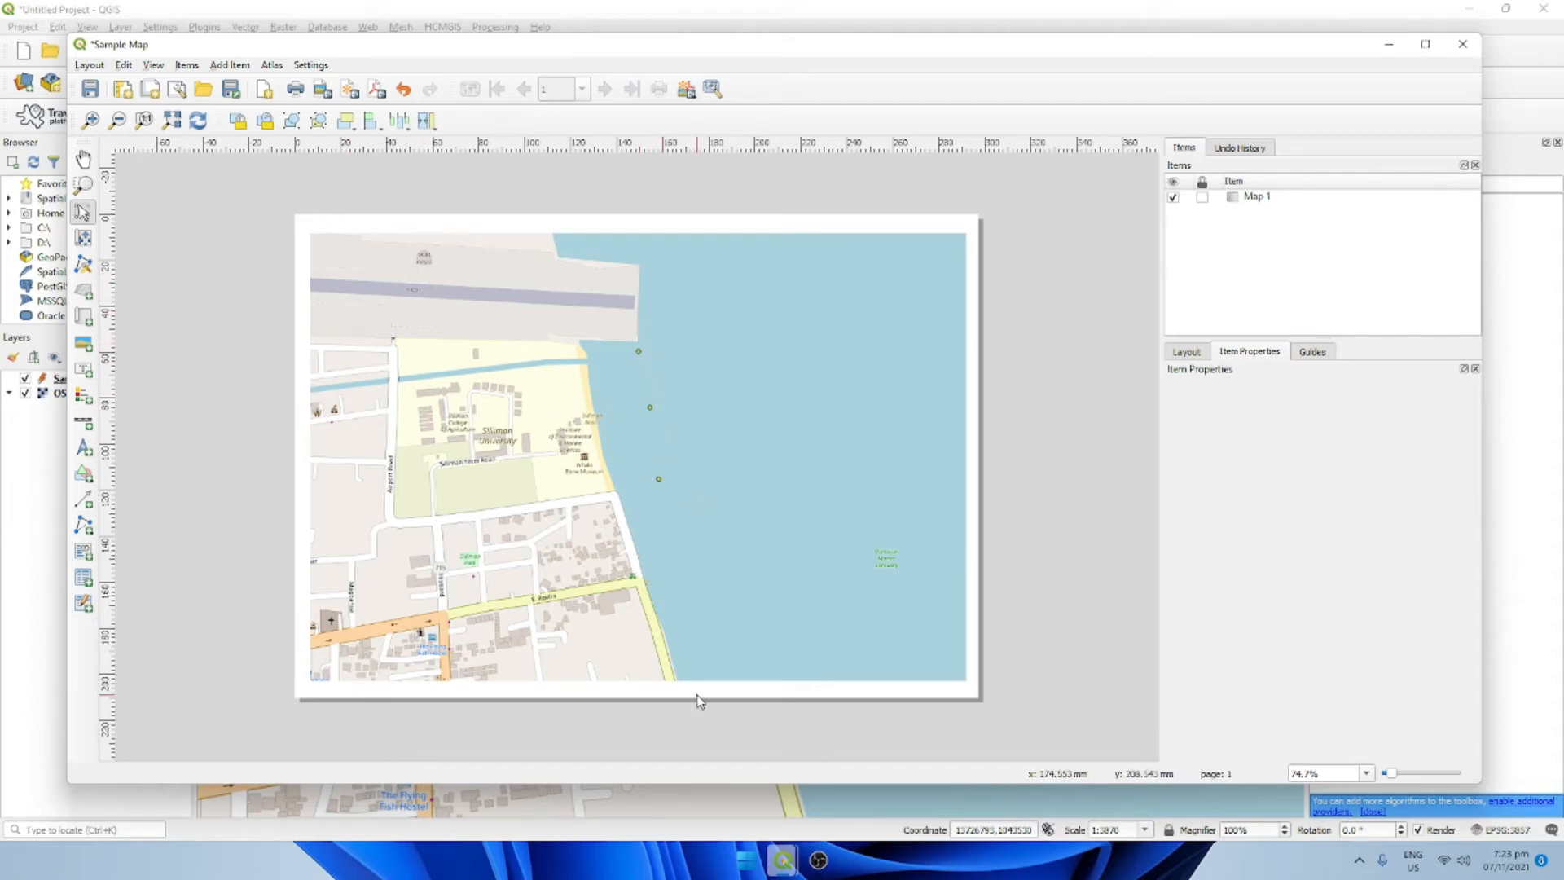
pyautogui.click(93, 425)
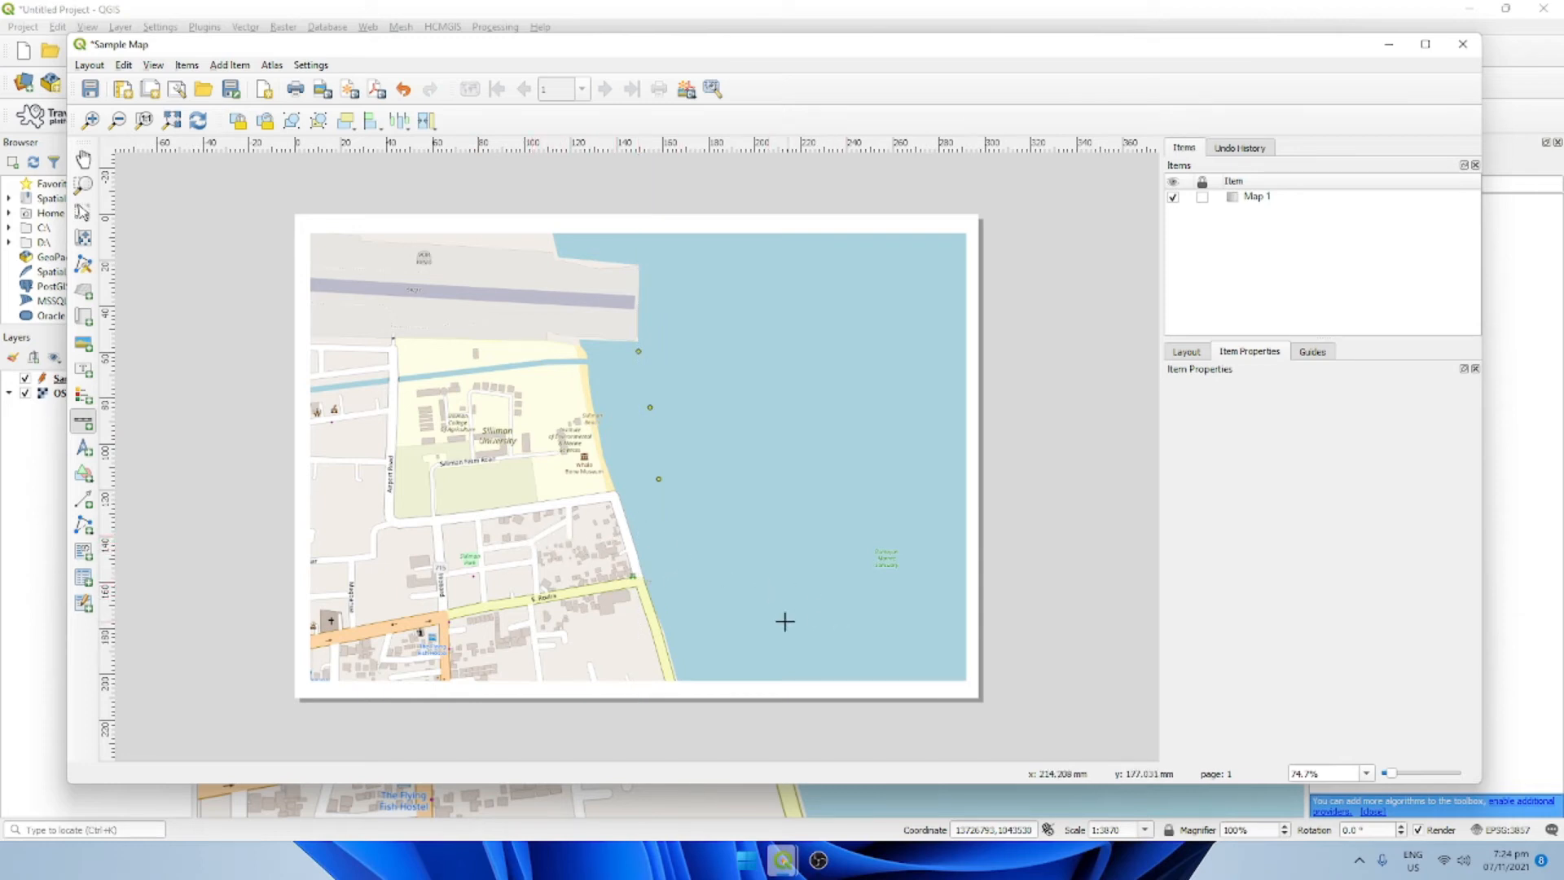
pyautogui.click(708, 609)
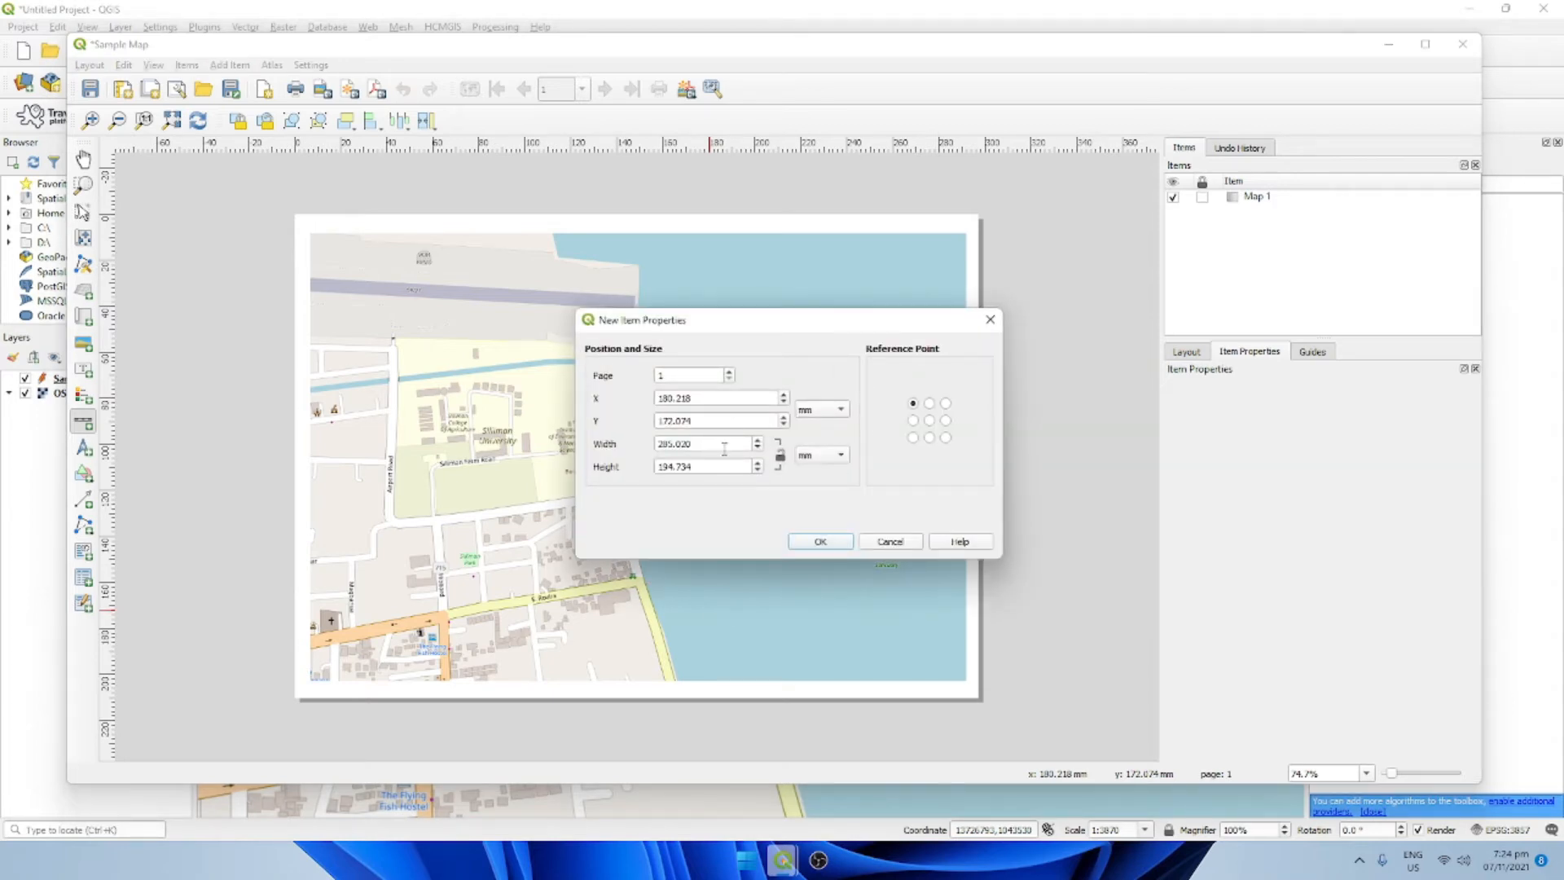
pyautogui.click(820, 542)
pyautogui.moveTo(784, 607); pyautogui.dragTo(904, 635)
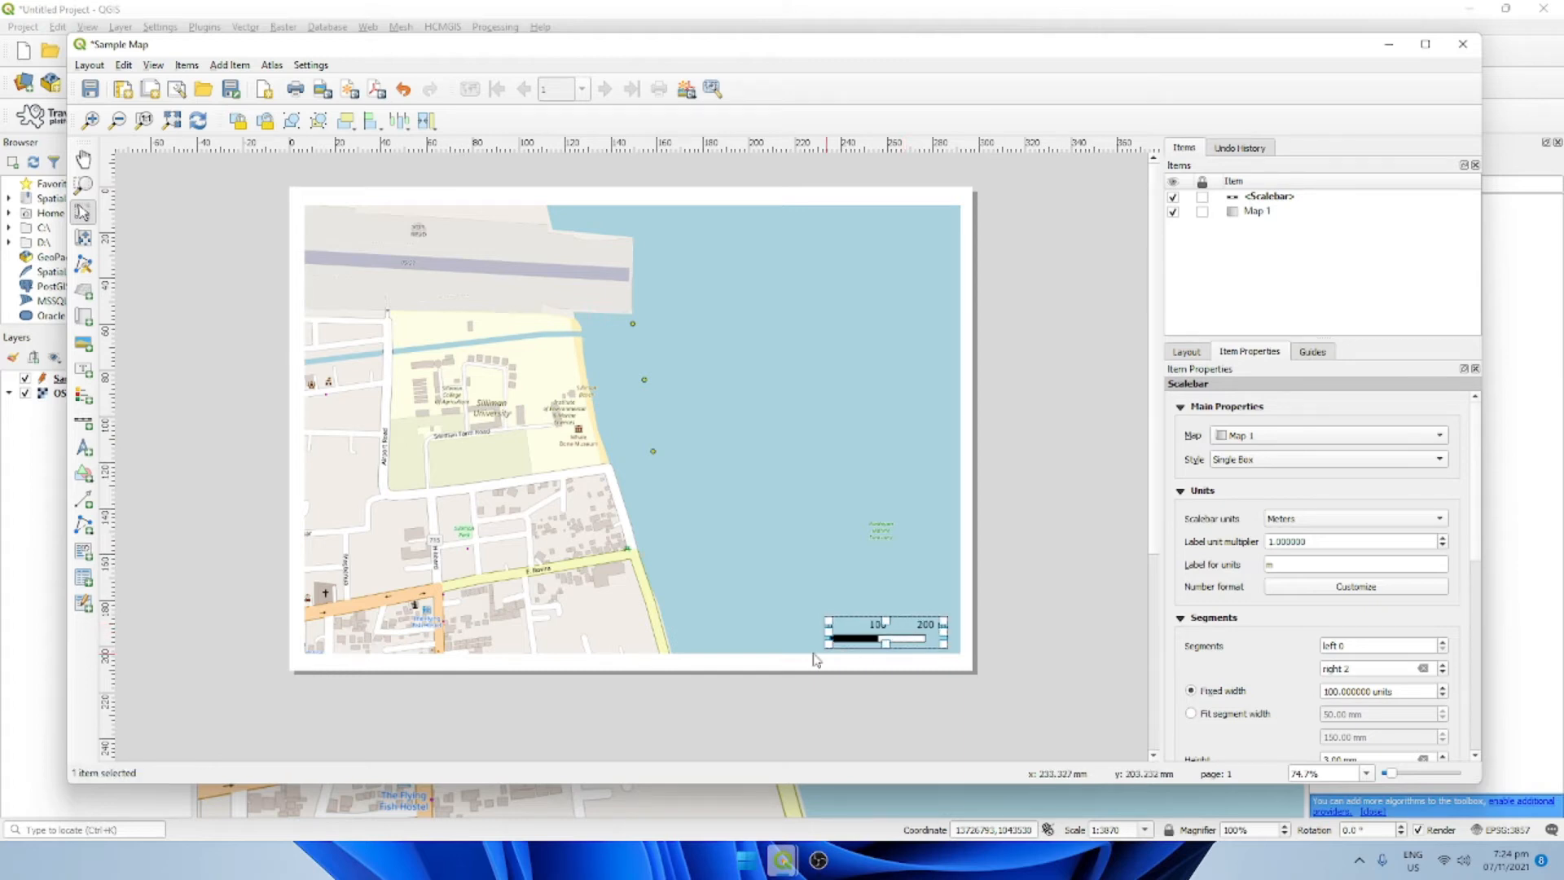
pyautogui.click(958, 392)
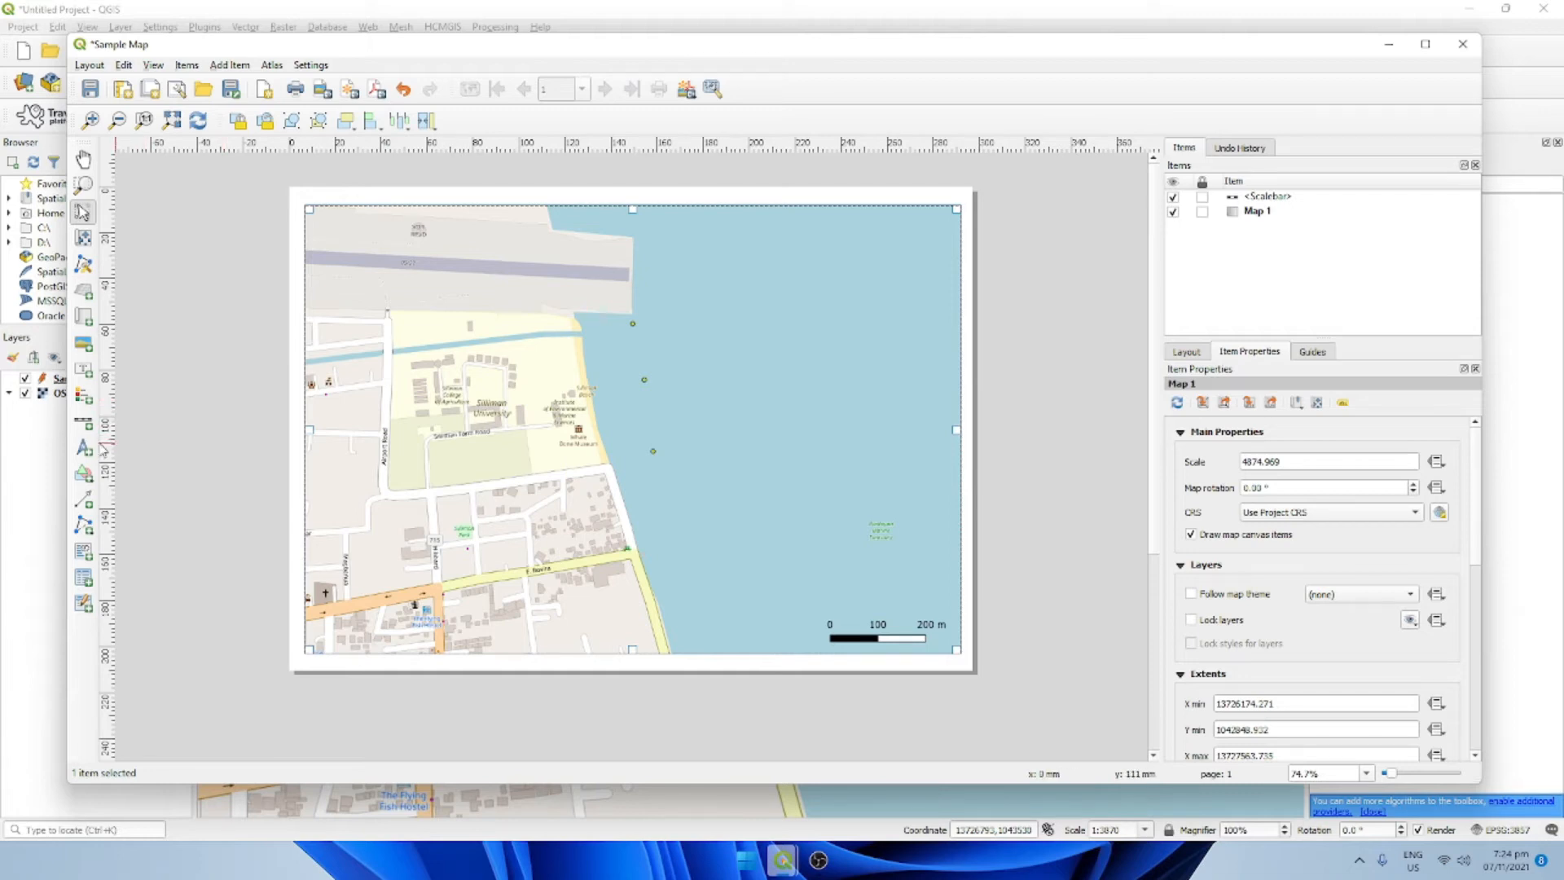
# Step: Add a north arrow over the sea, move it into the map's upper right corner and shrink it slightly
pyautogui.click(87, 450)
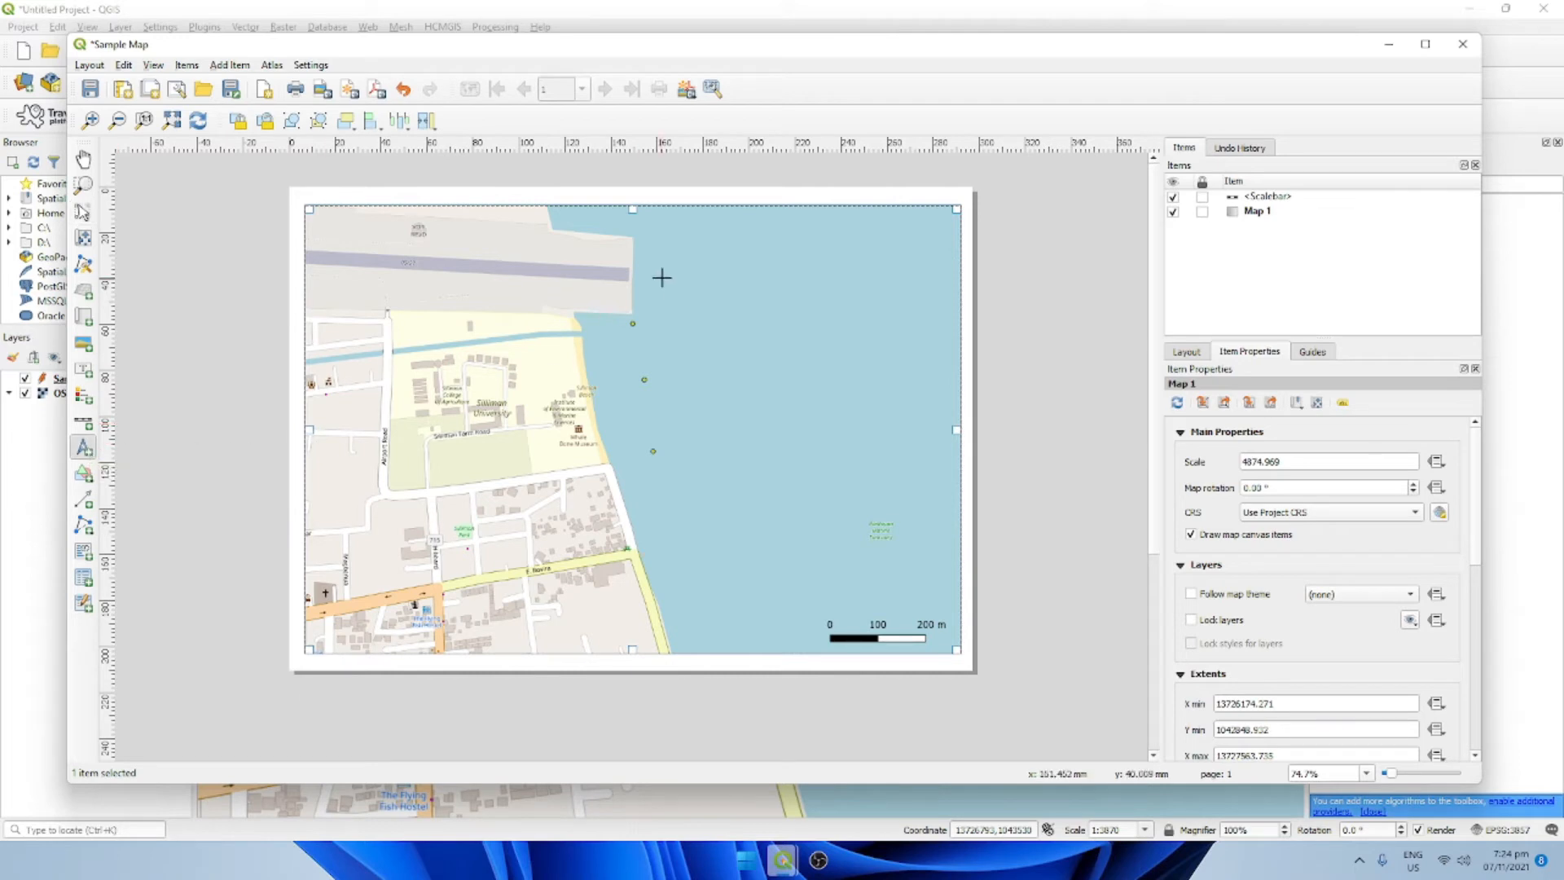
pyautogui.moveTo(807, 218); pyautogui.dragTo(863, 275)
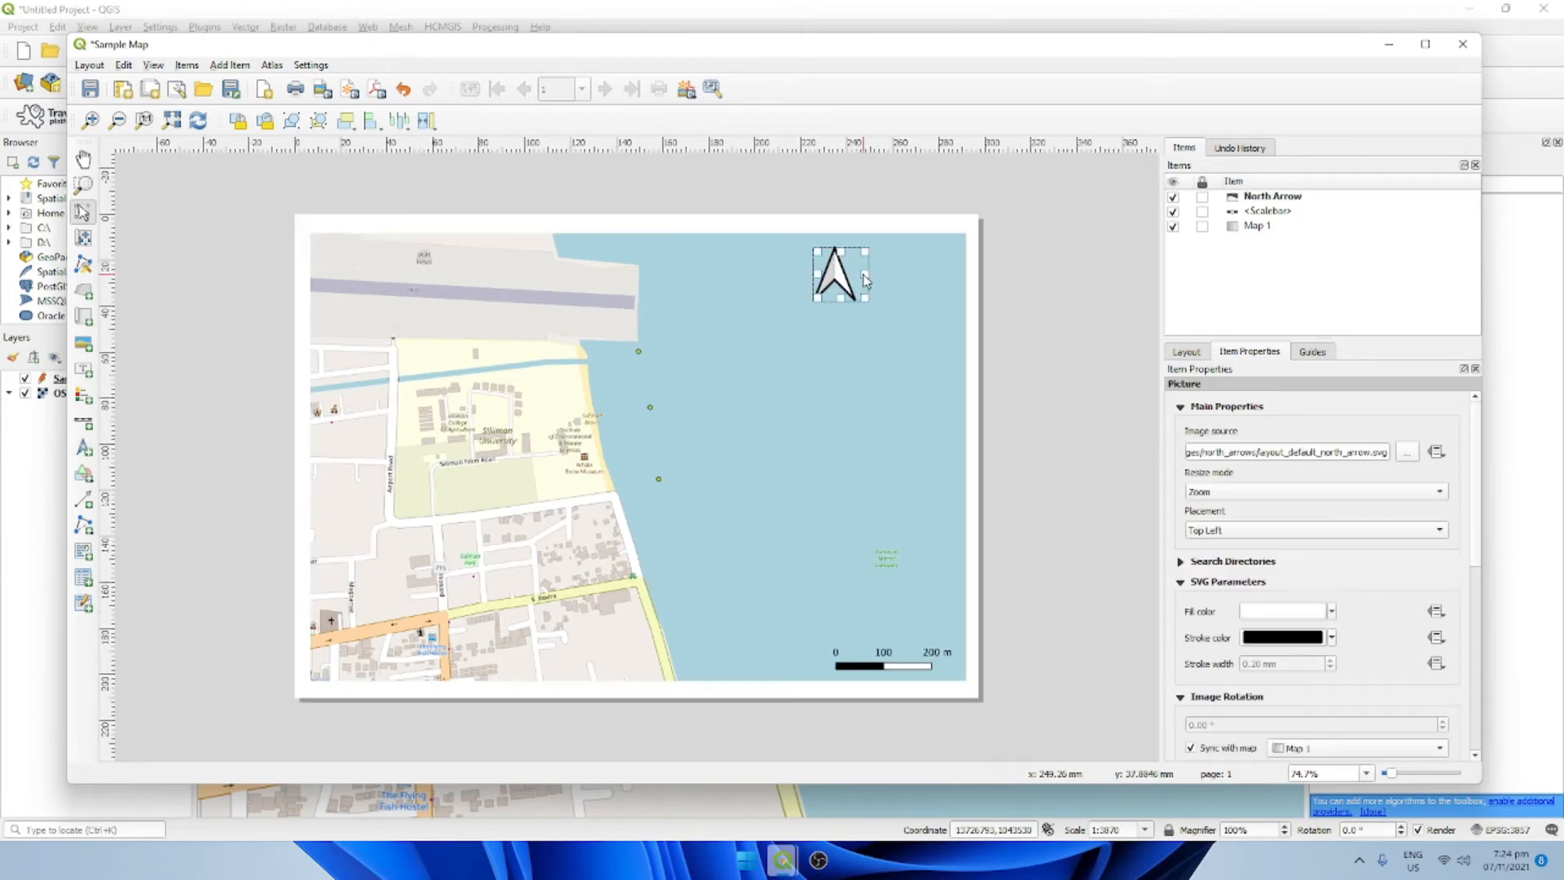
pyautogui.click(906, 316)
pyautogui.click(833, 277)
pyautogui.moveTo(833, 275); pyautogui.dragTo(923, 267)
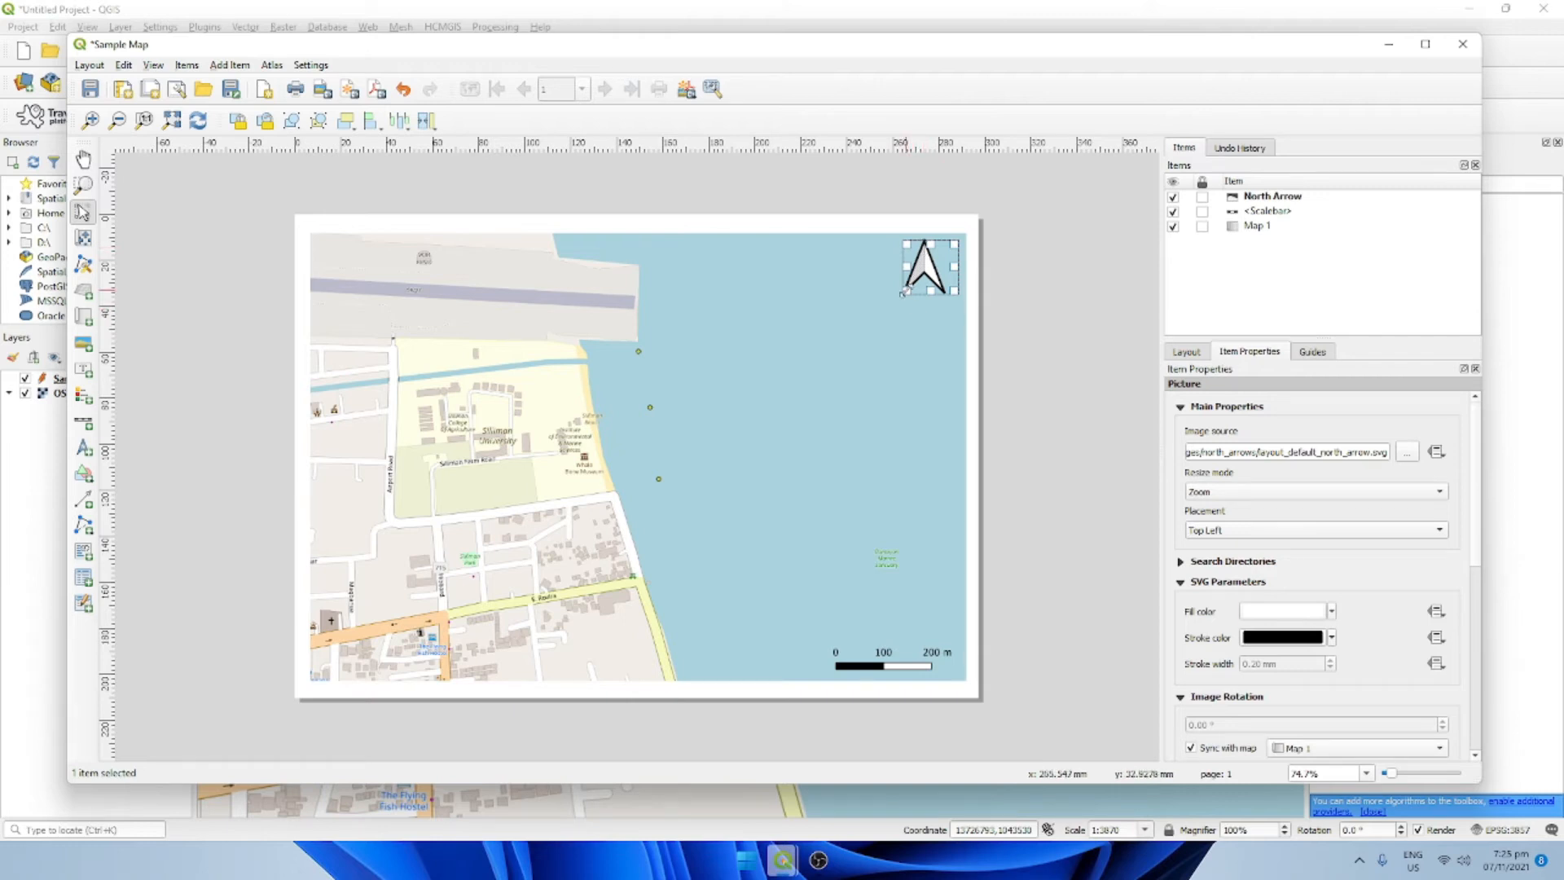
pyautogui.moveTo(906, 290); pyautogui.dragTo(920, 280)
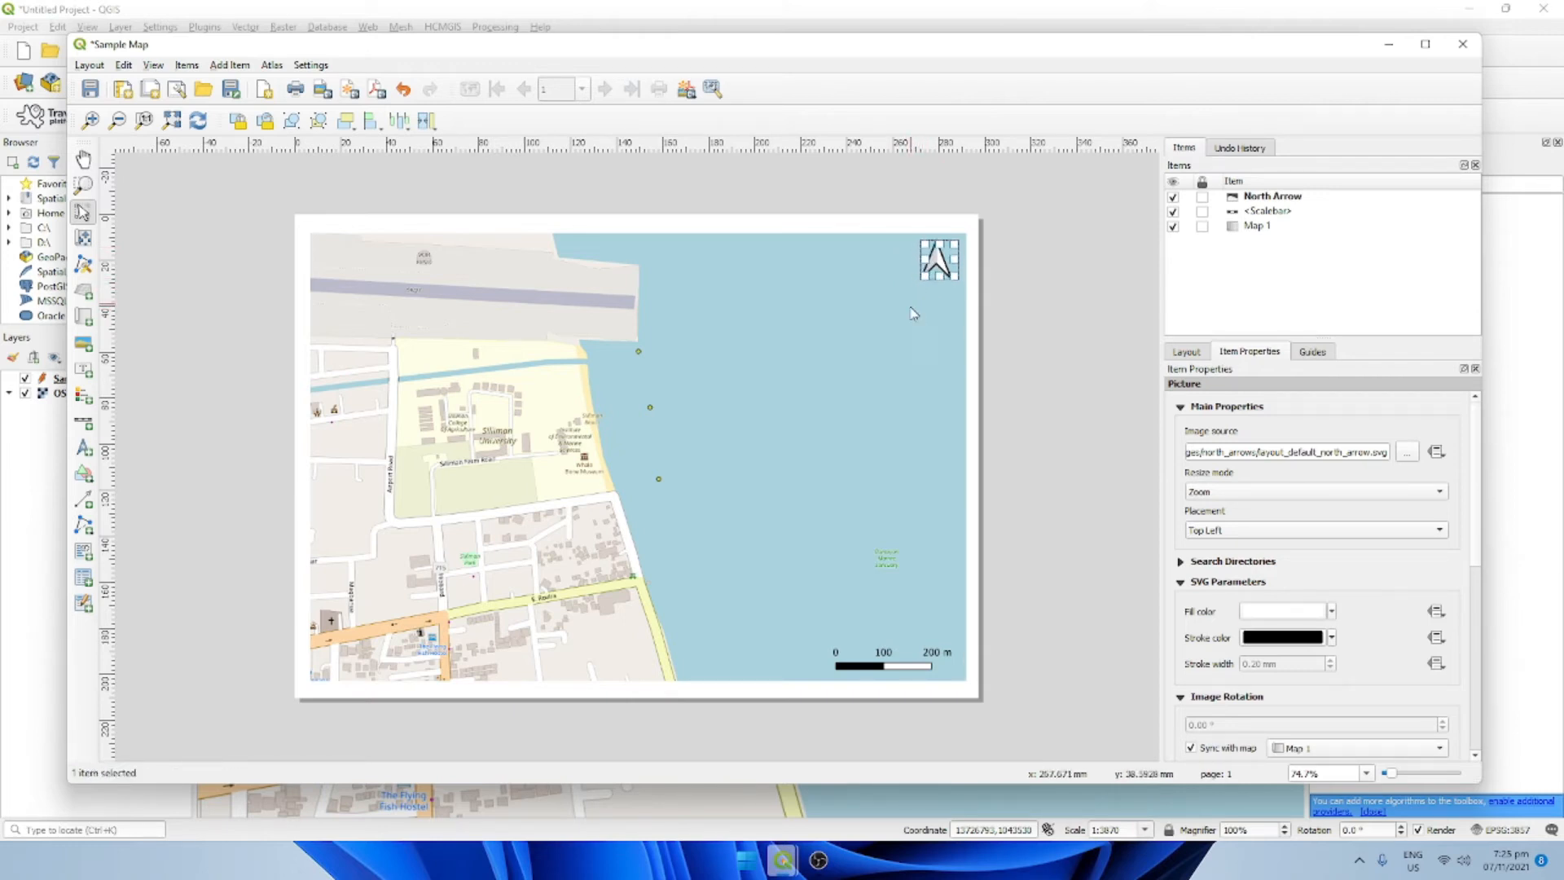
pyautogui.click(993, 309)
# Step: Try a blue fill color on the north arrow and return the fill to near-white
pyautogui.click(851, 444)
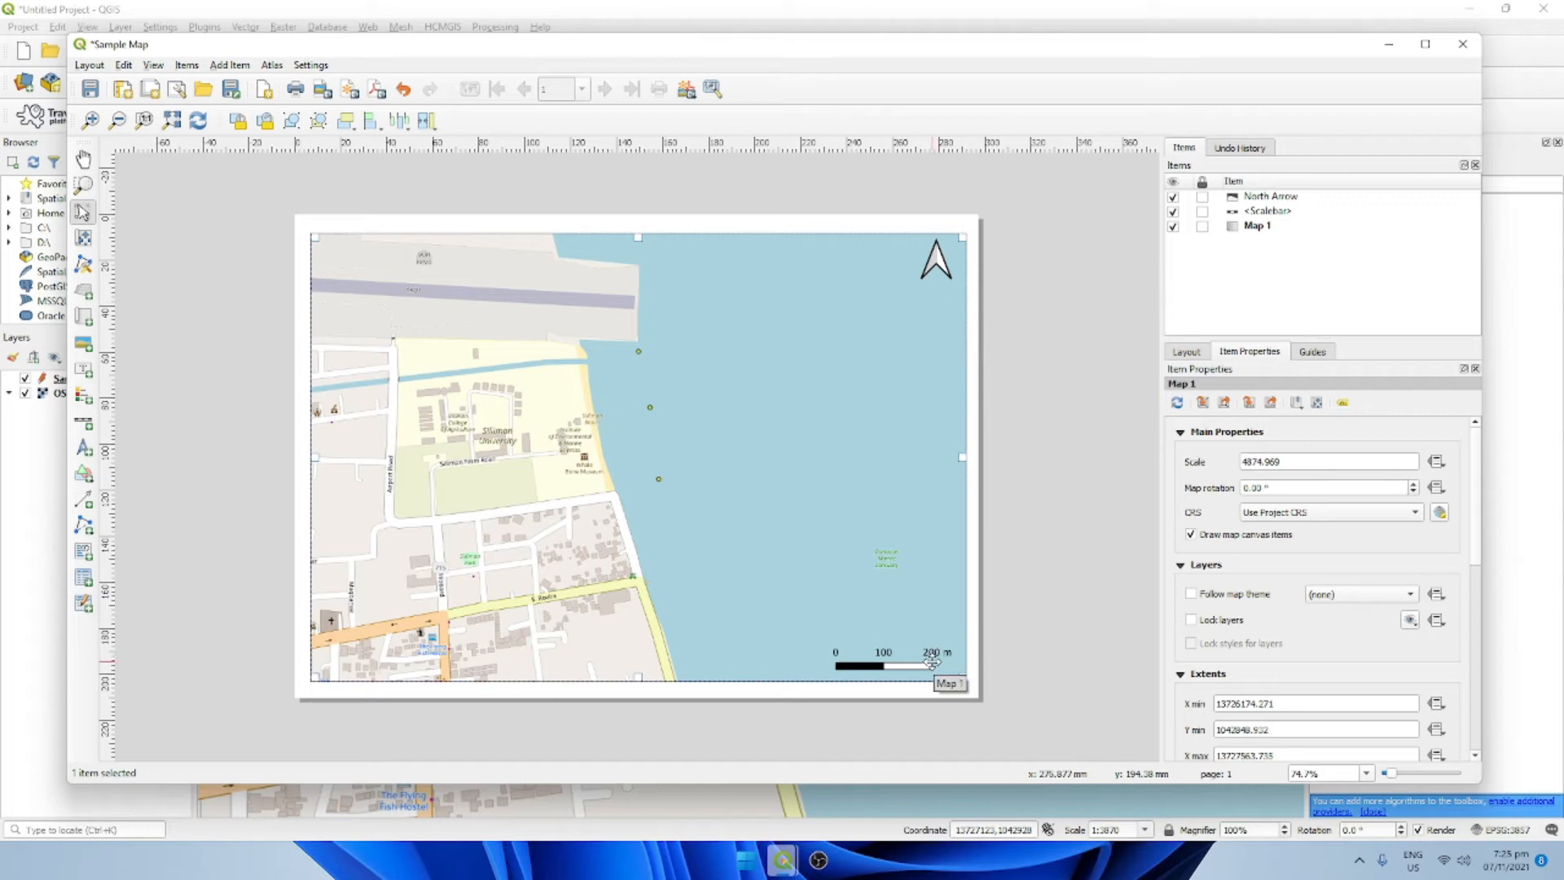
pyautogui.click(935, 259)
pyautogui.click(895, 664)
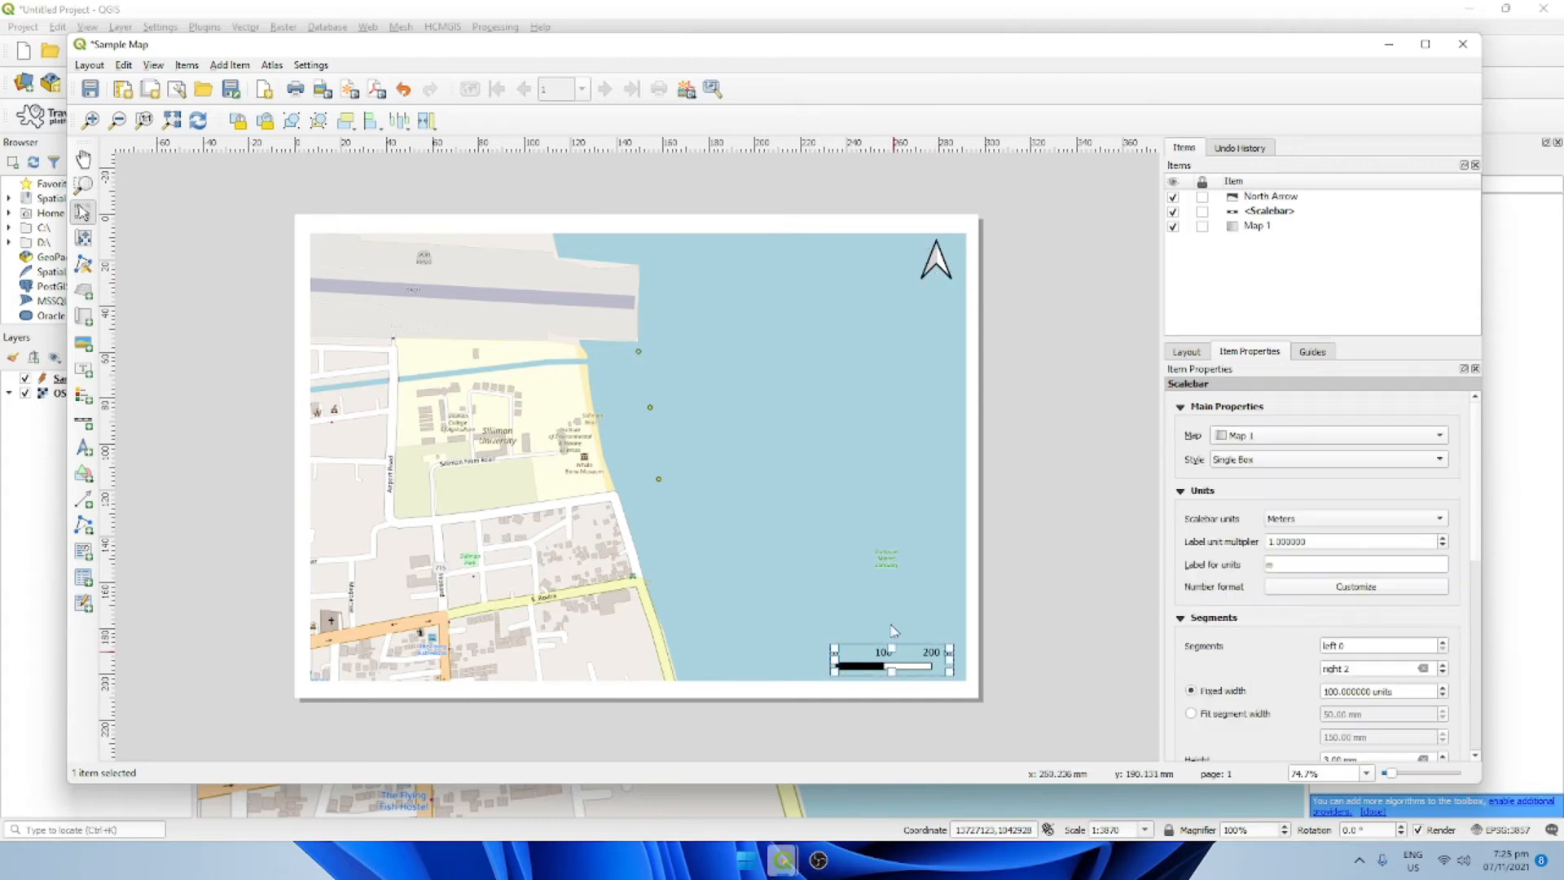
pyautogui.click(937, 259)
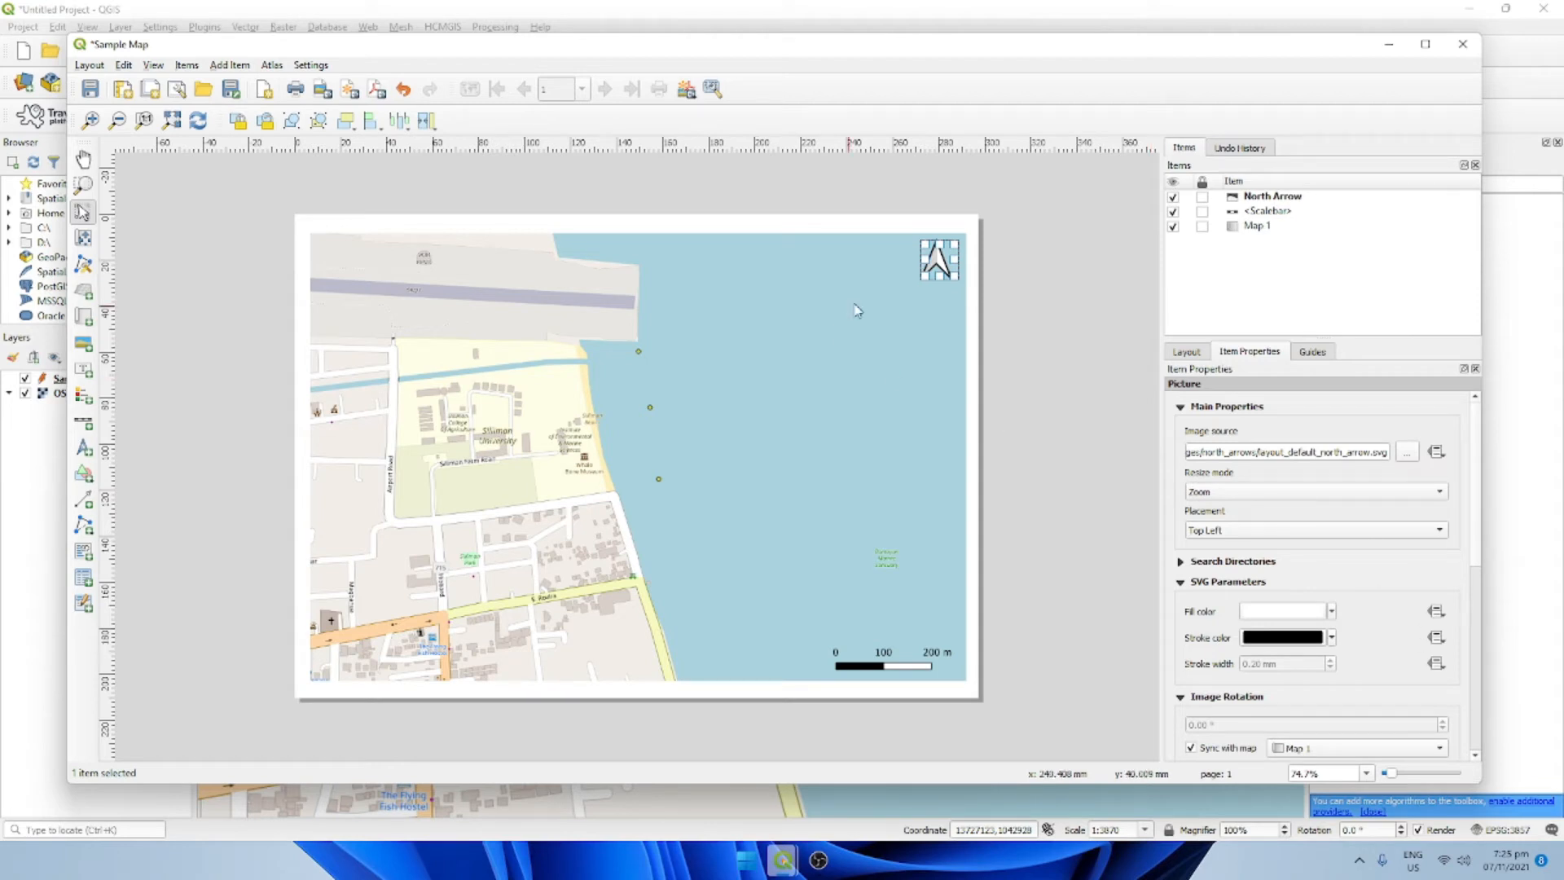
pyautogui.click(1300, 621)
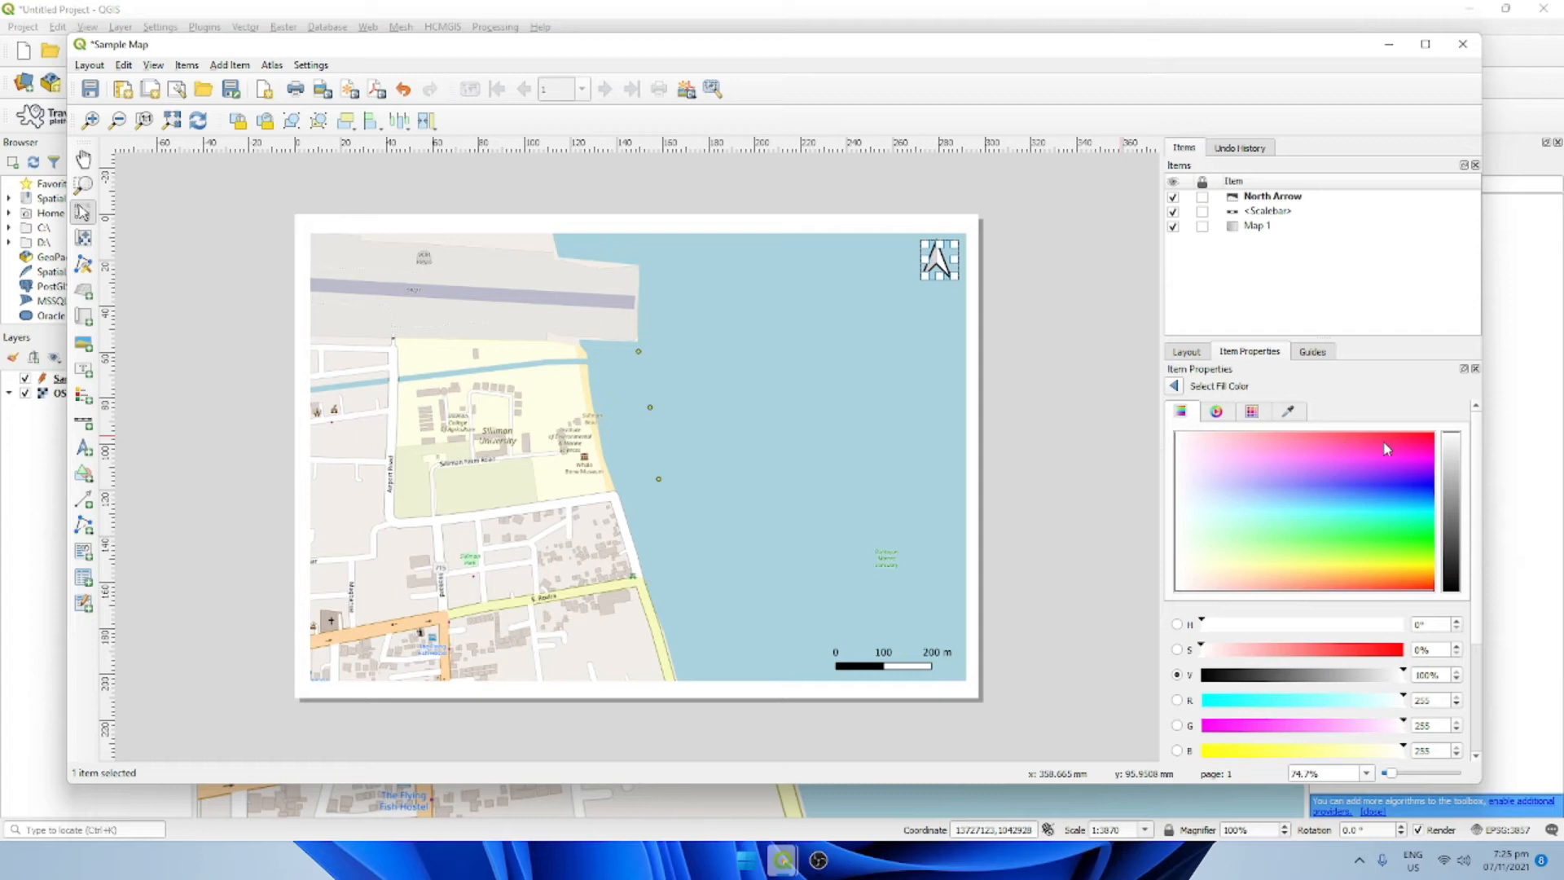
pyautogui.click(1412, 434)
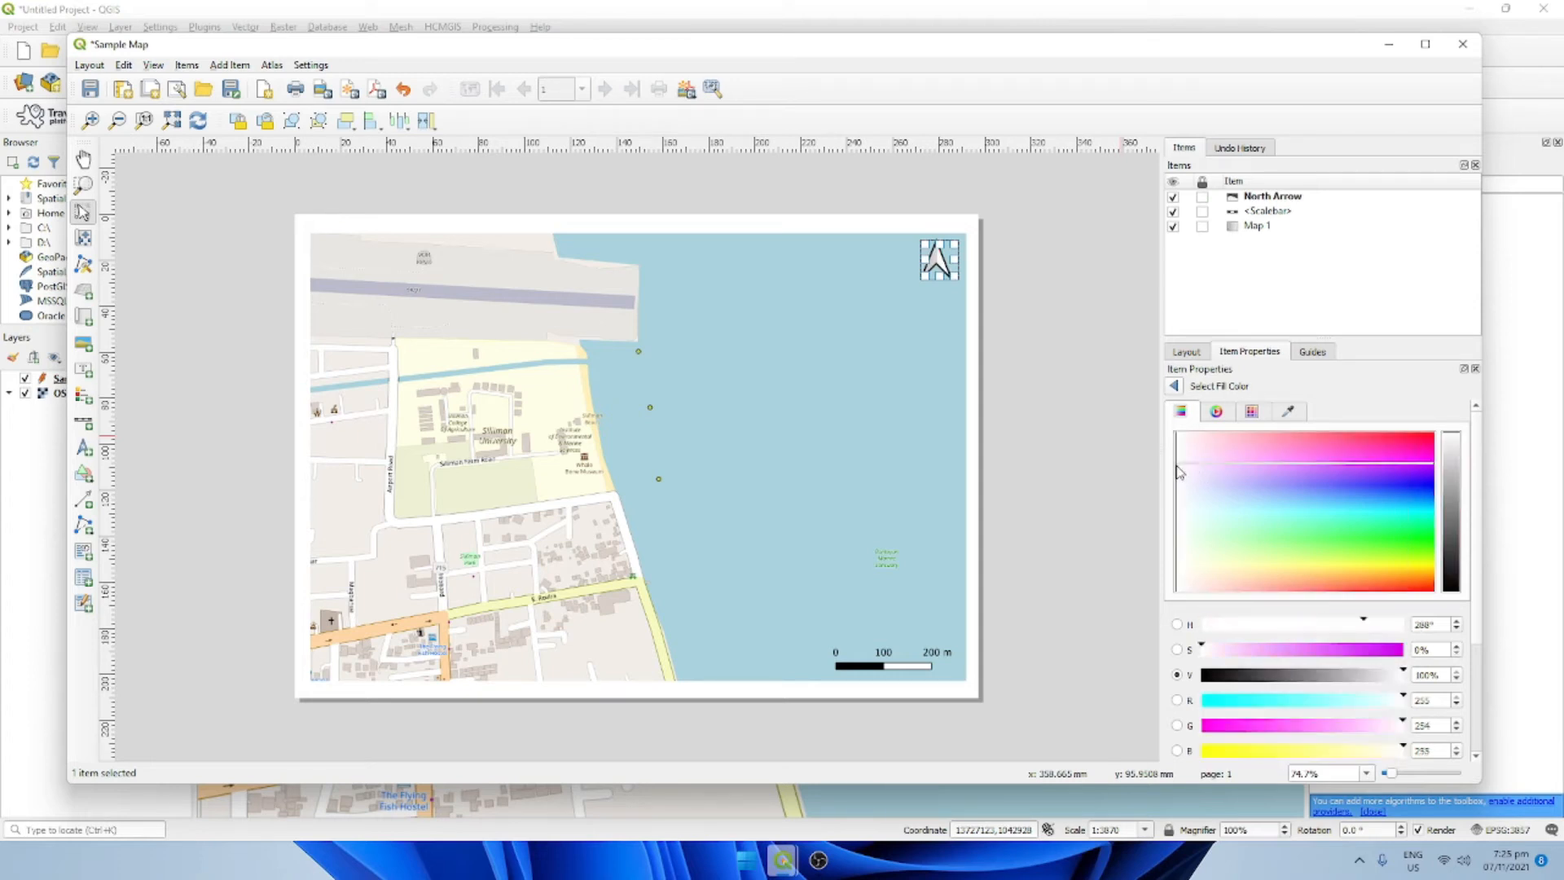
pyautogui.click(1375, 495)
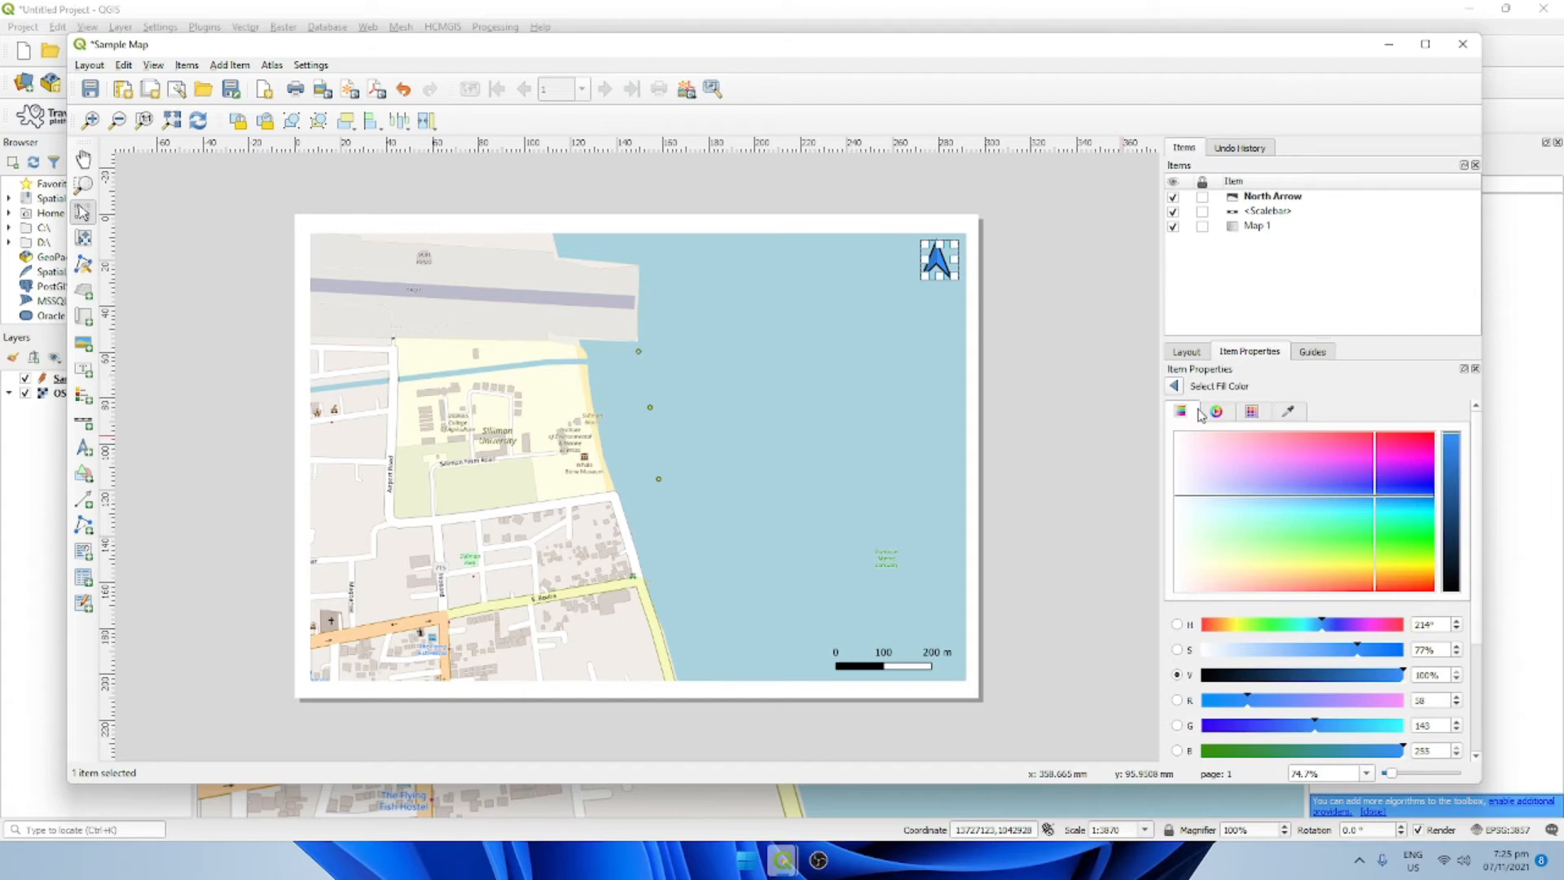
pyautogui.click(1175, 496)
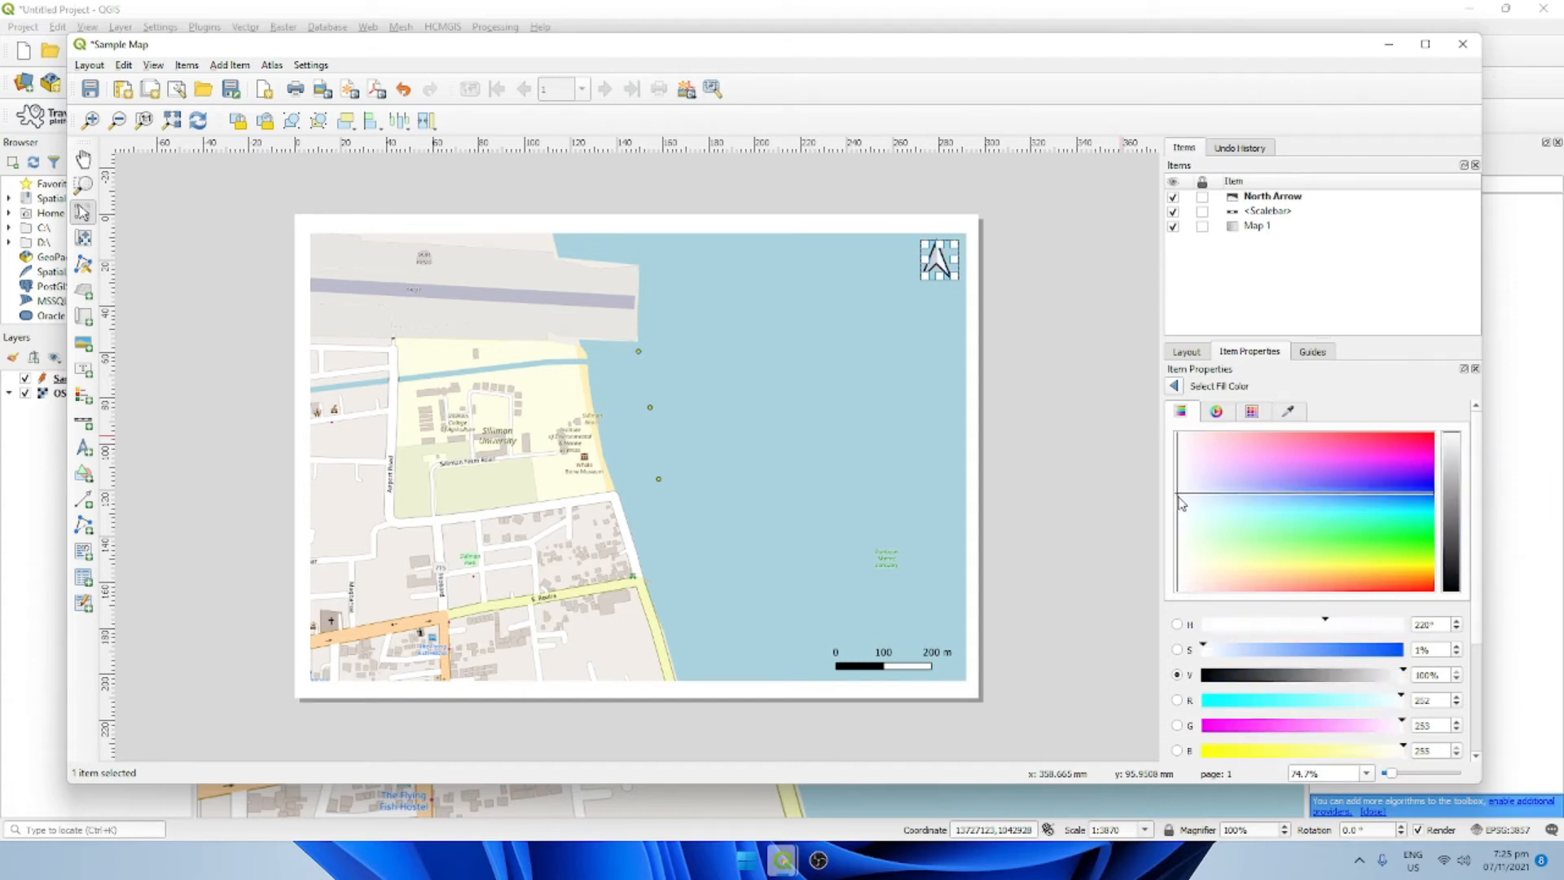
pyautogui.click(1173, 387)
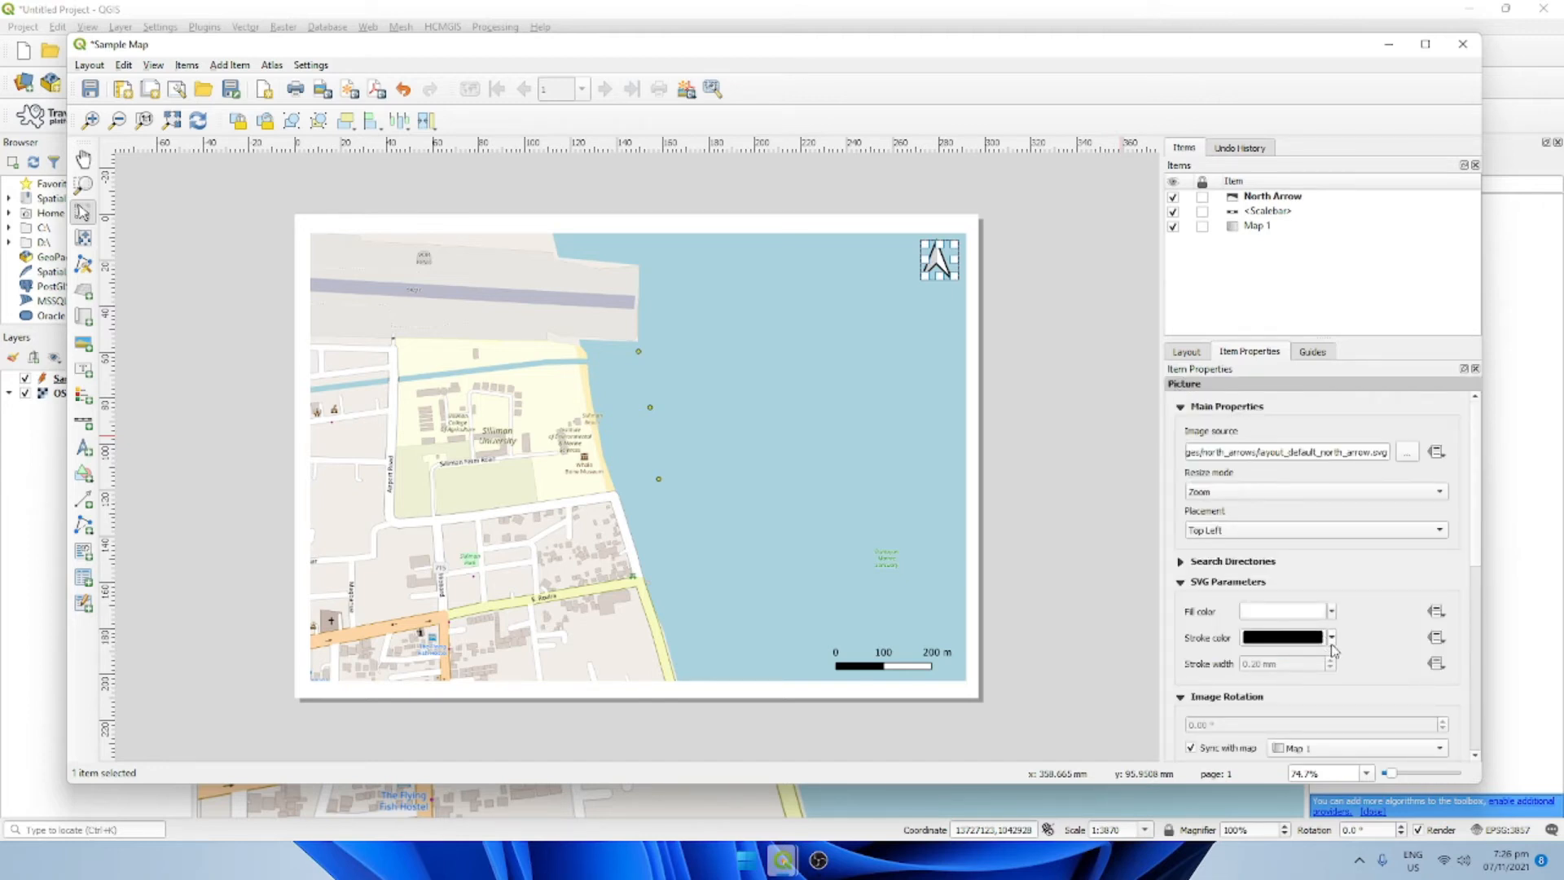
pyautogui.click(1331, 637)
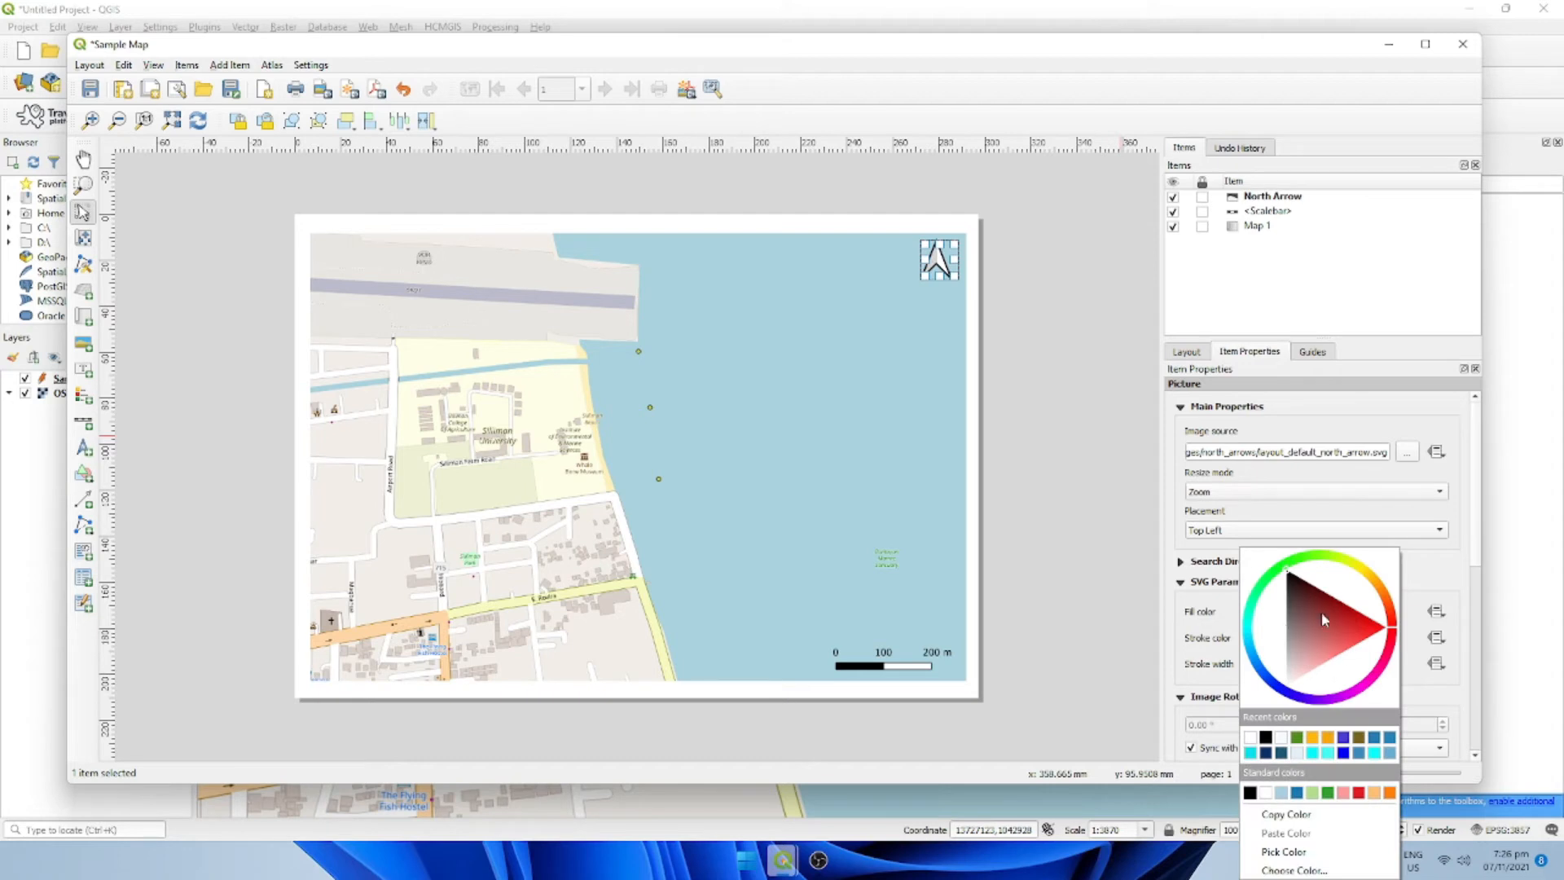
pyautogui.click(1443, 574)
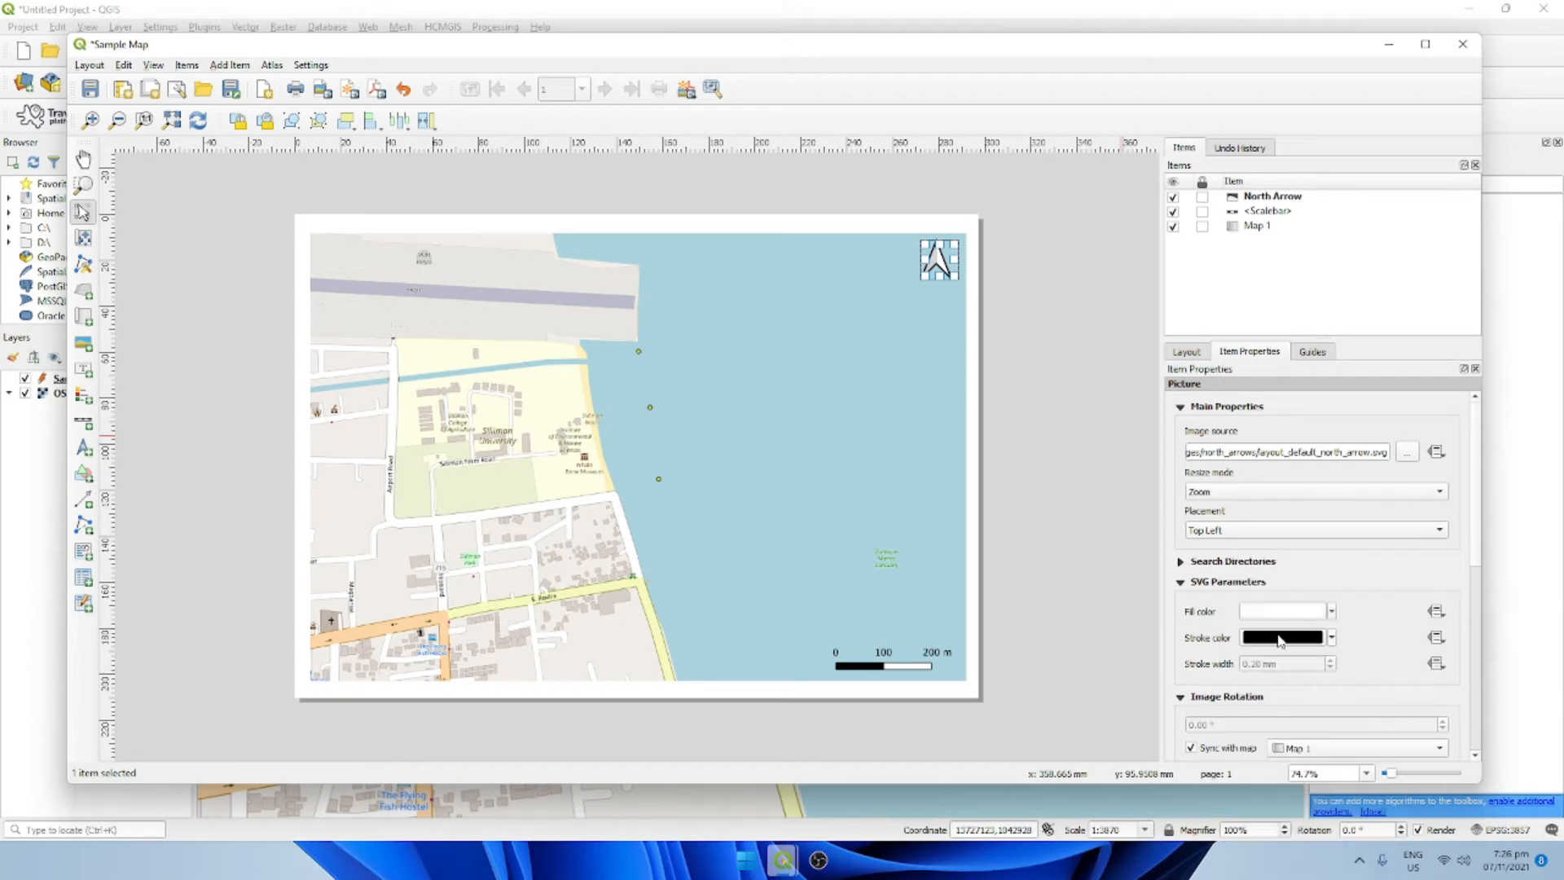
pyautogui.scroll(-5, 1474, 474)
pyautogui.scroll(5, 1471, 472)
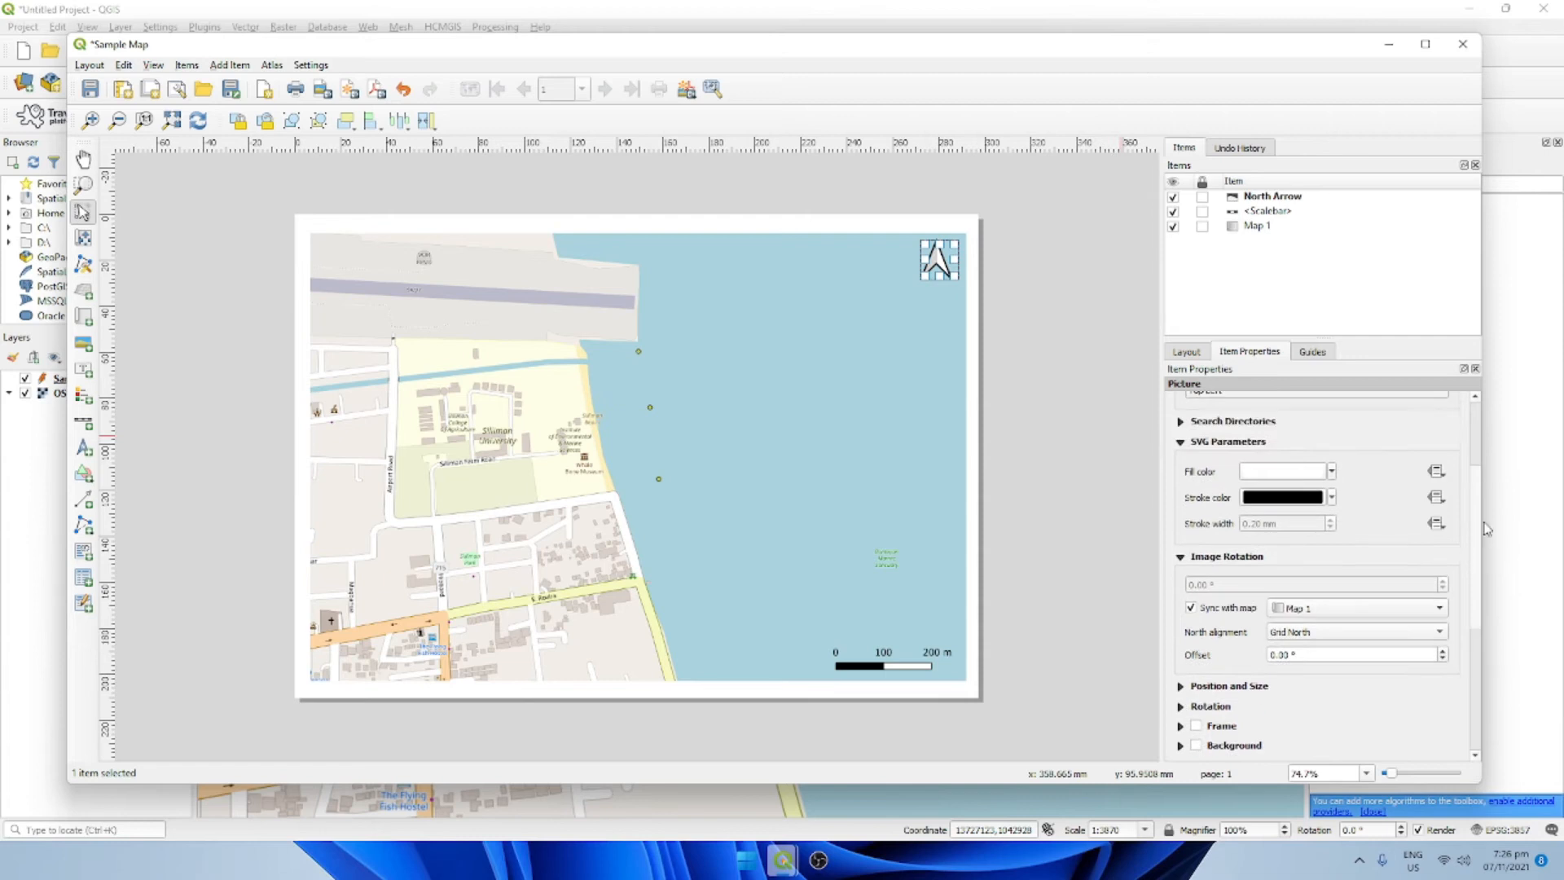
# Step: Try different numbers of right segments on the scale bar and set it back to 2
pyautogui.click(884, 656)
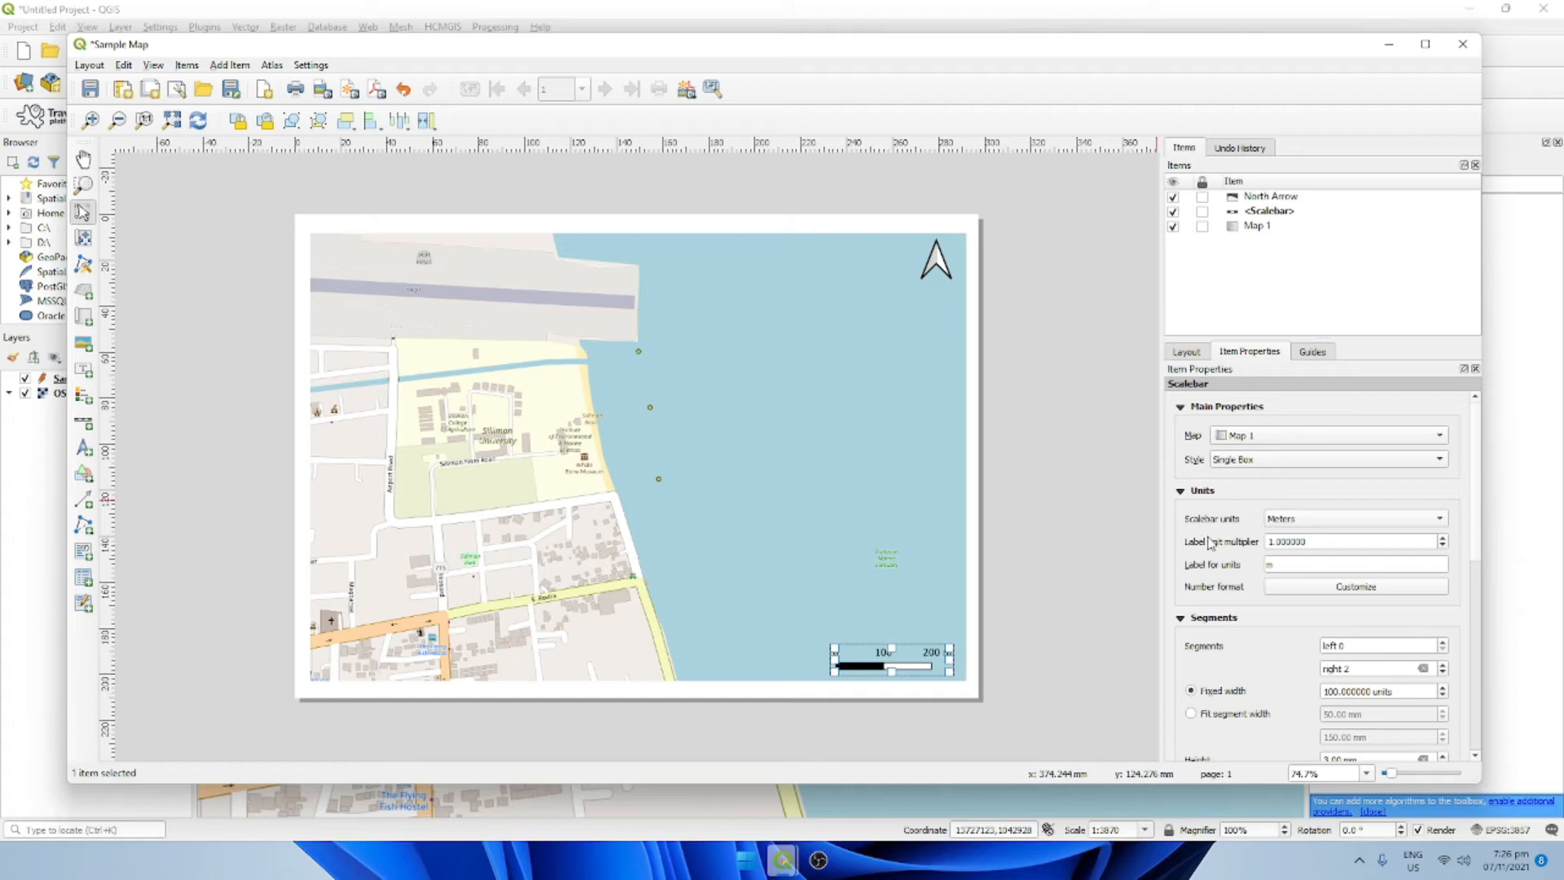
pyautogui.scroll(-1, 1206, 538)
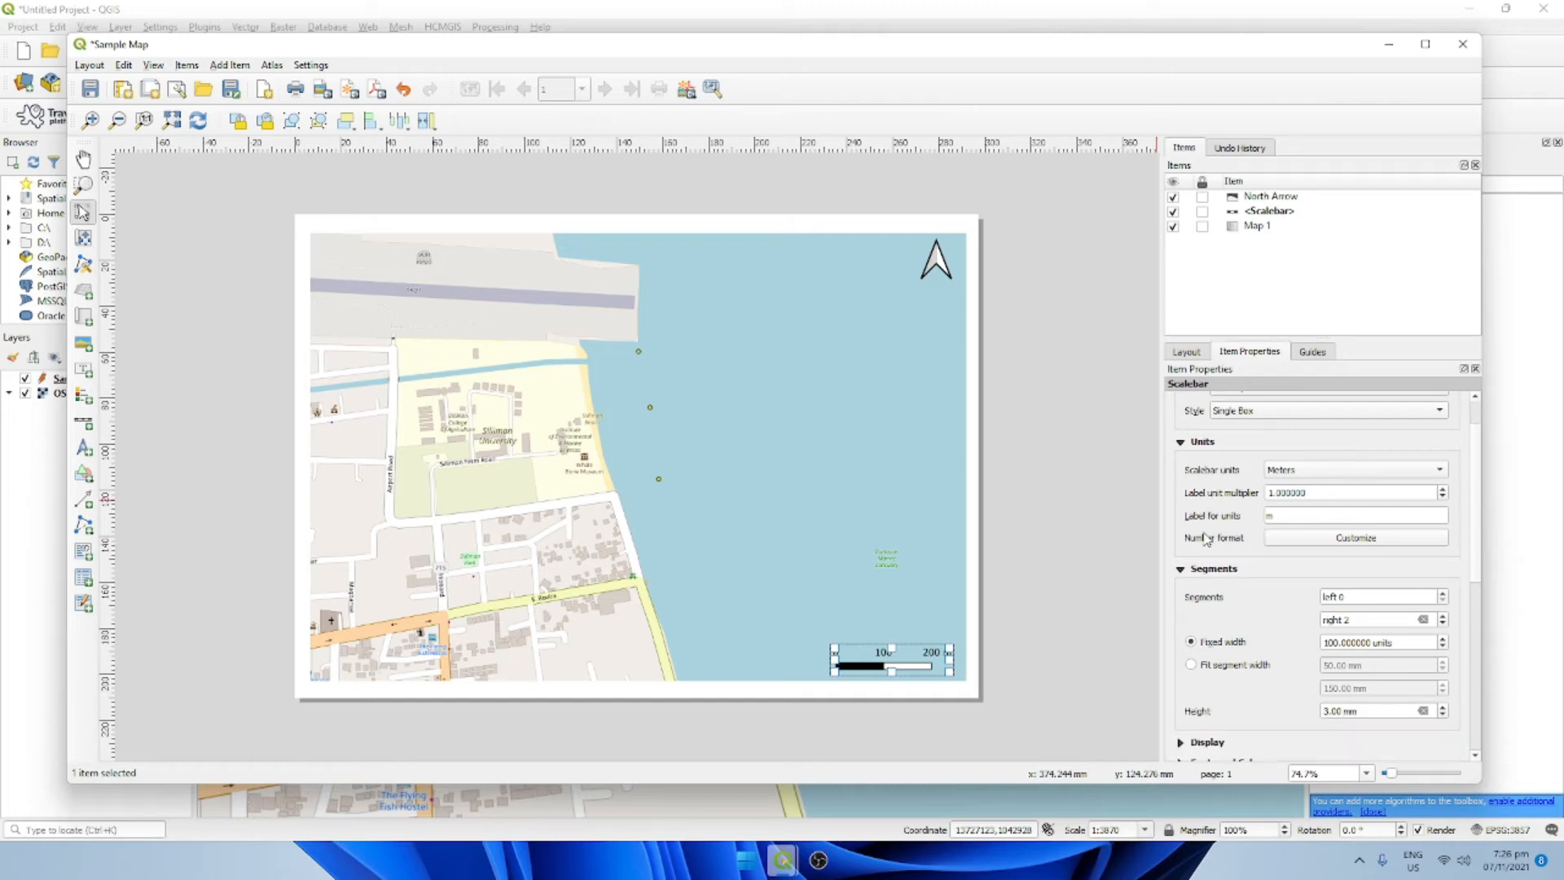
pyautogui.scroll(-2, 1205, 541)
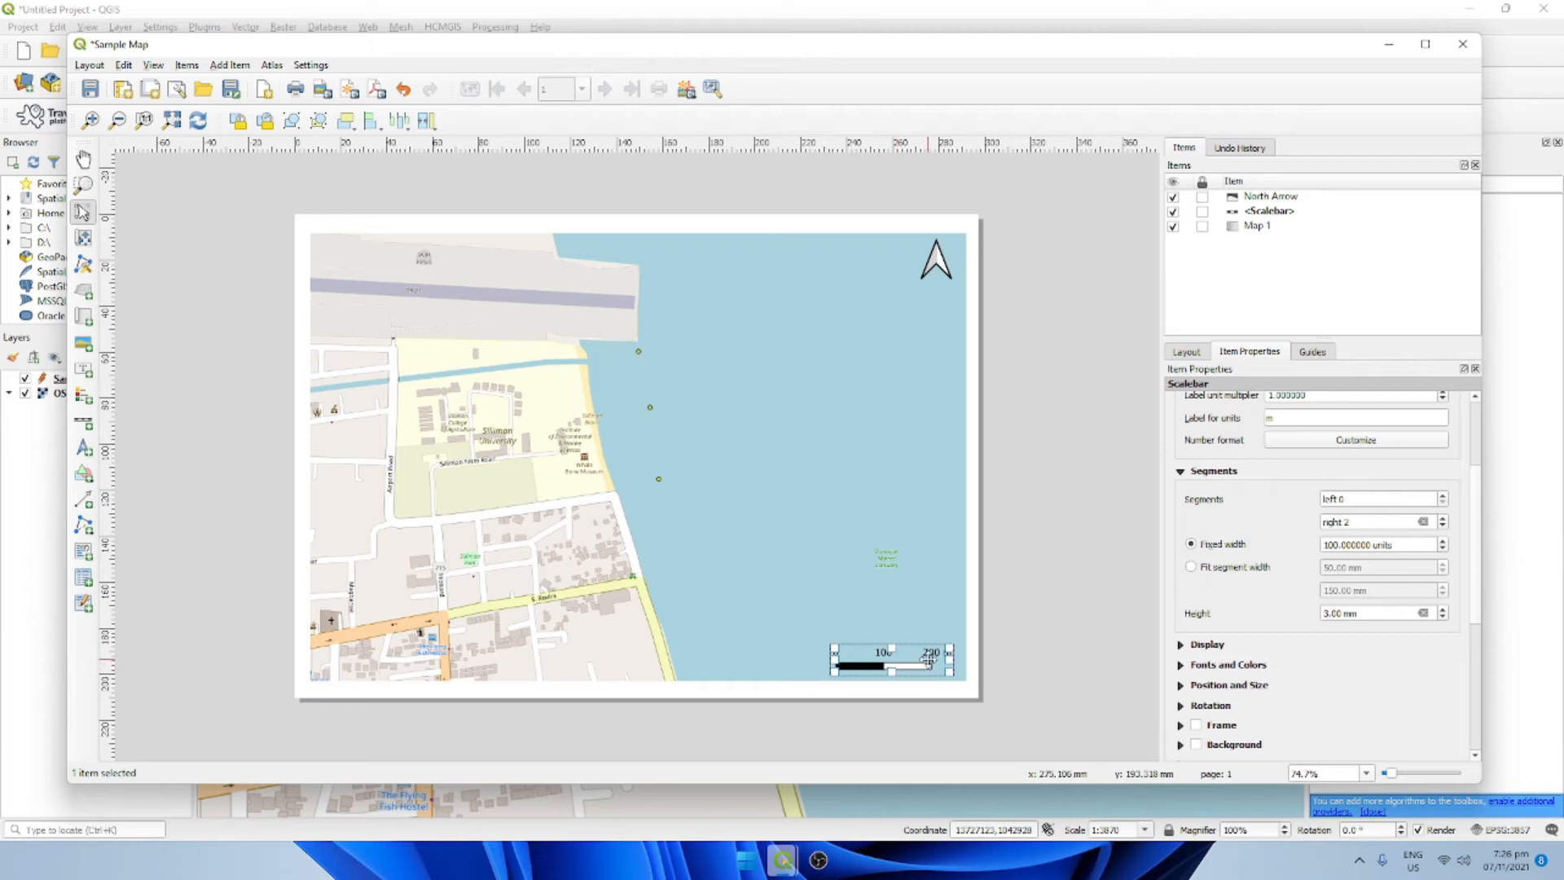
pyautogui.click(1442, 519)
pyautogui.click(1443, 525)
pyautogui.click(1443, 526)
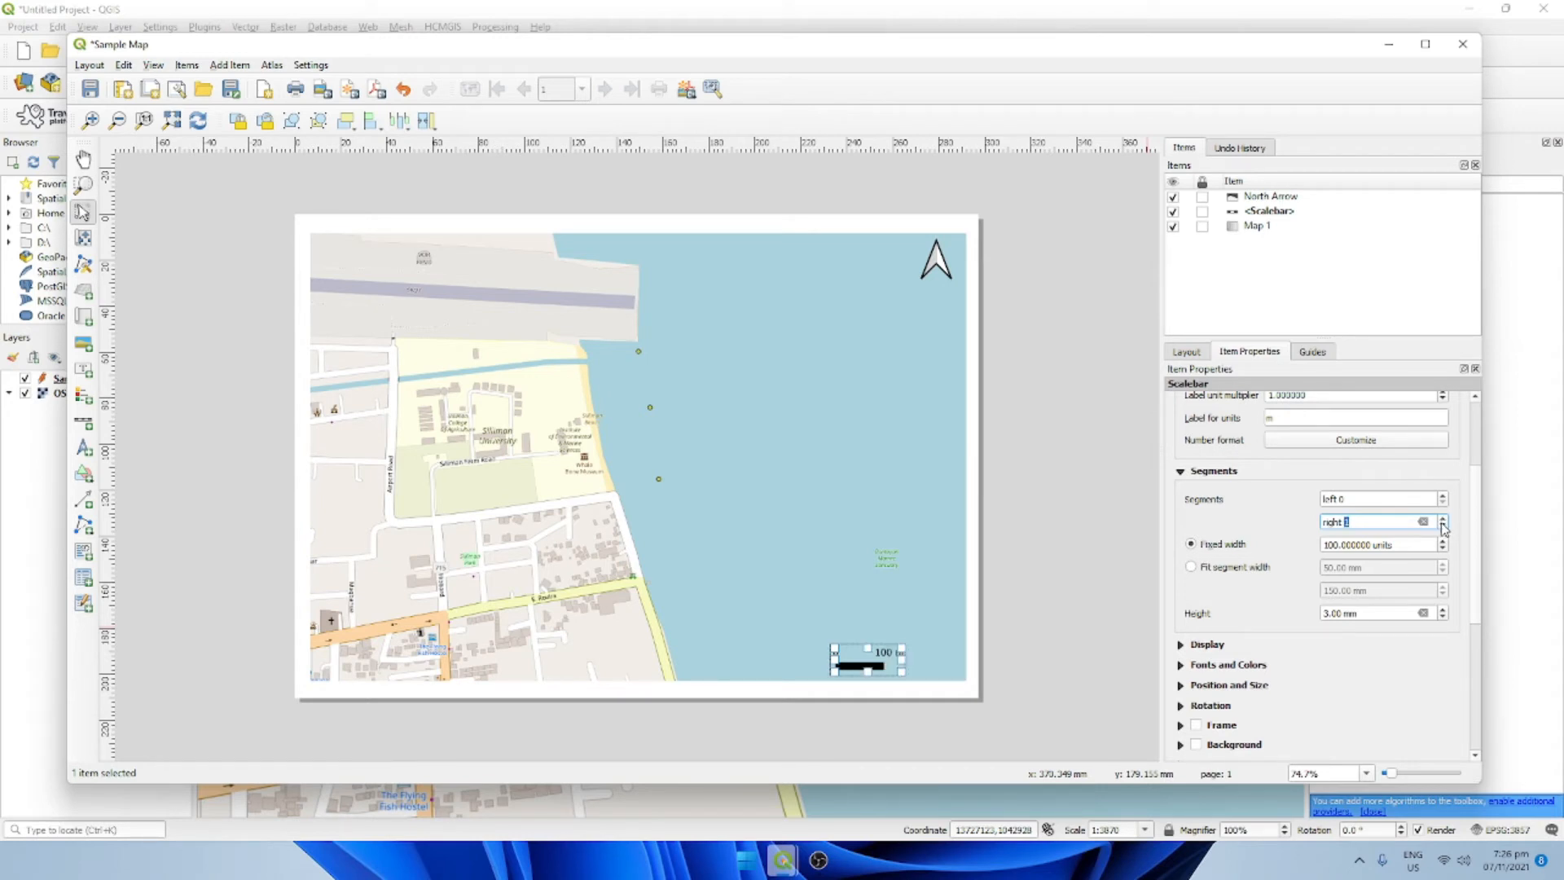
pyautogui.click(1442, 526)
pyautogui.click(1444, 518)
pyautogui.click(1444, 518)
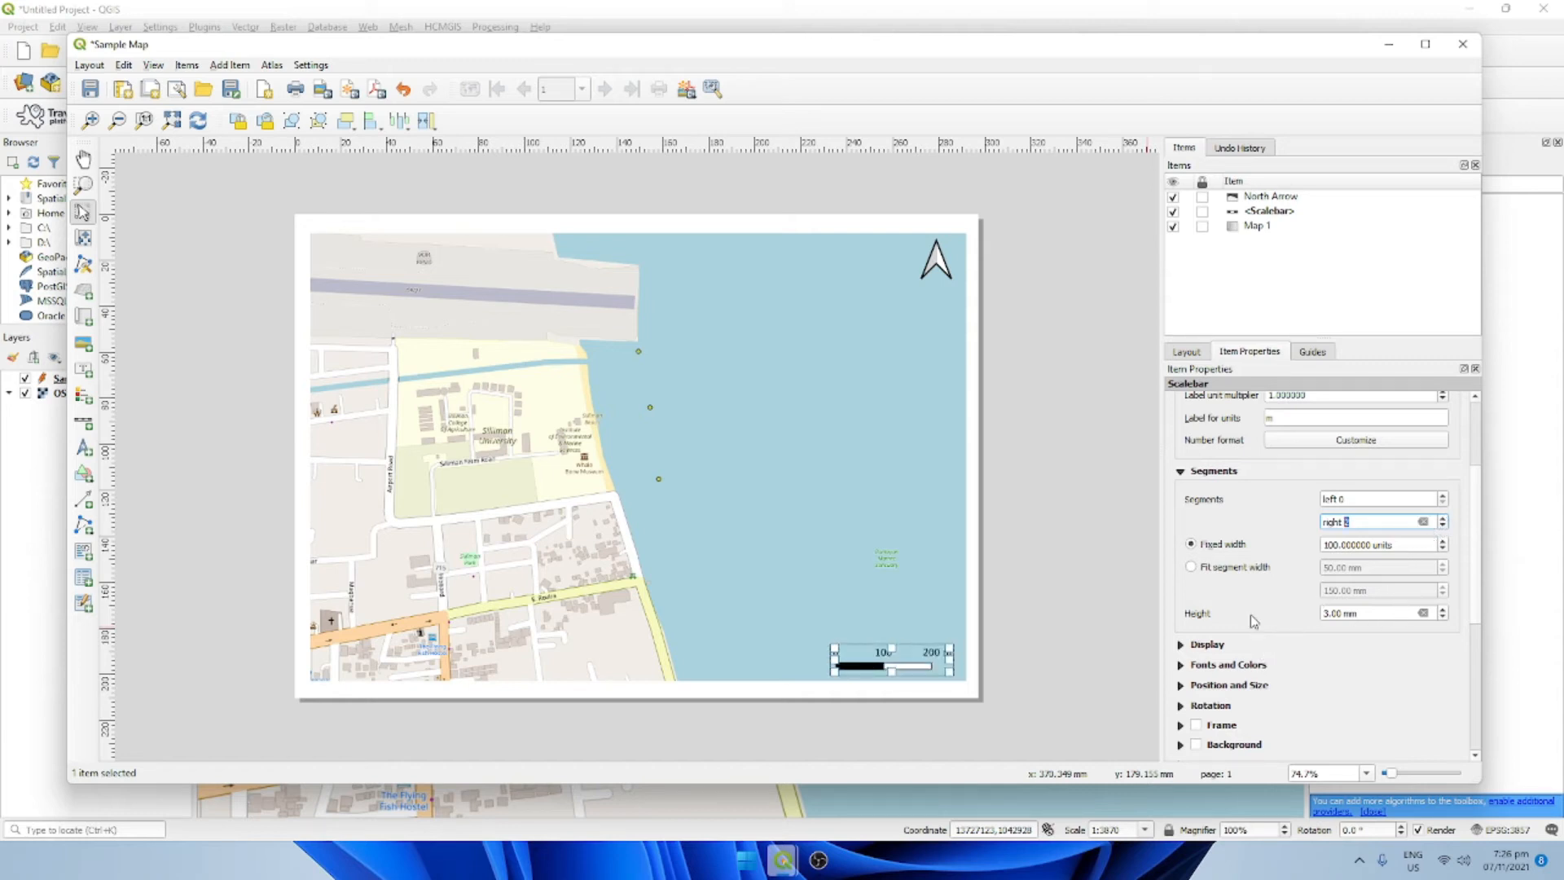
# Step: Try kilometers as the scale bar's units and switch it back to meters
pyautogui.scroll(-1, 1259, 619)
pyautogui.scroll(-2, 1280, 619)
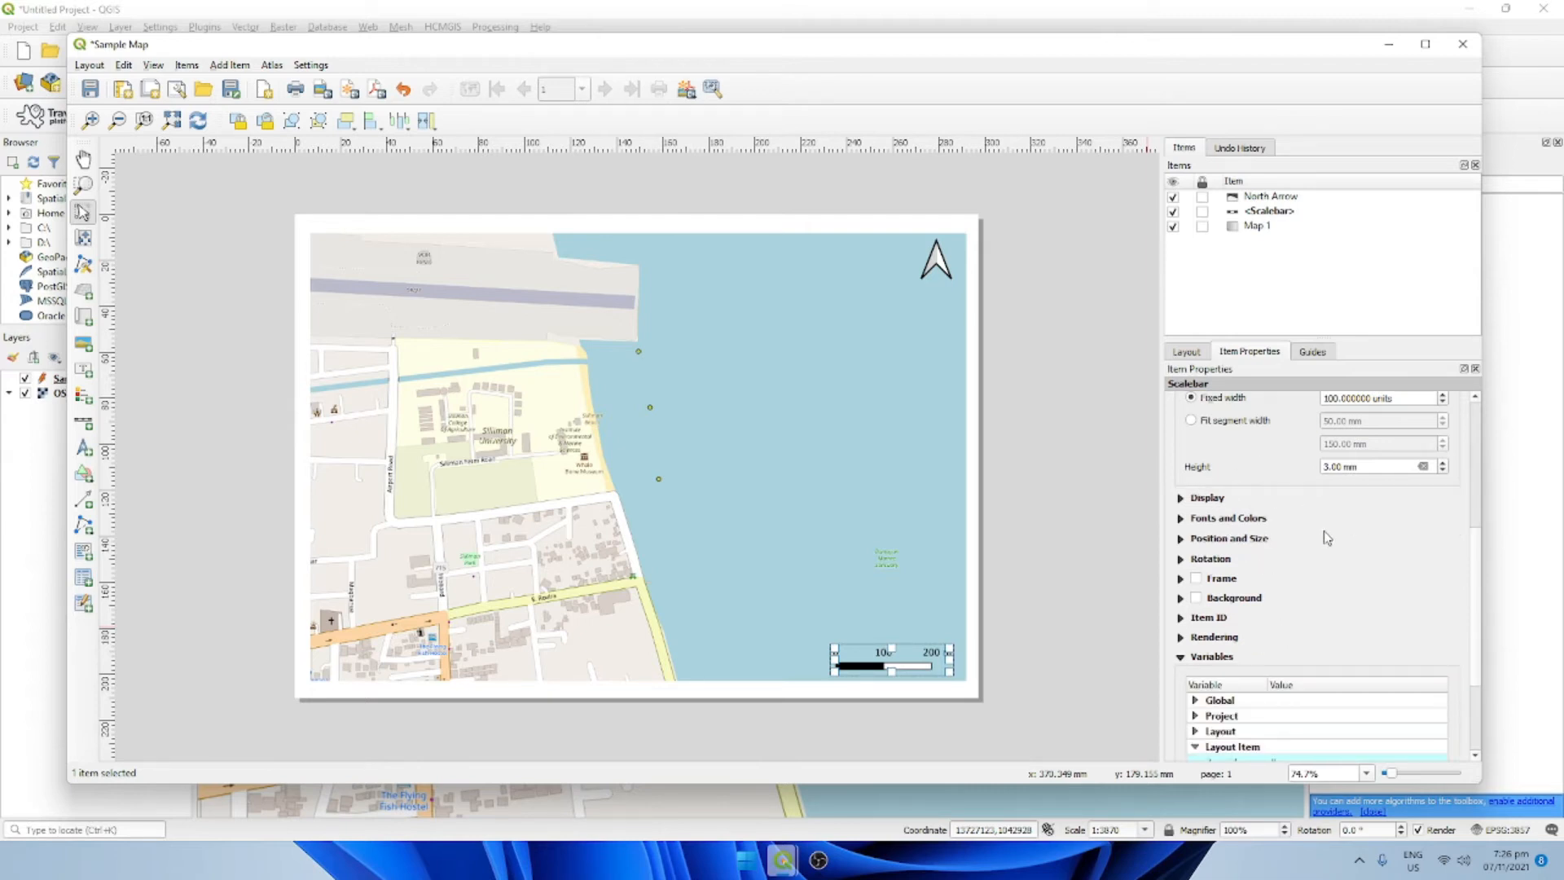
pyautogui.scroll(5, 1343, 619)
pyautogui.scroll(1, 1244, 623)
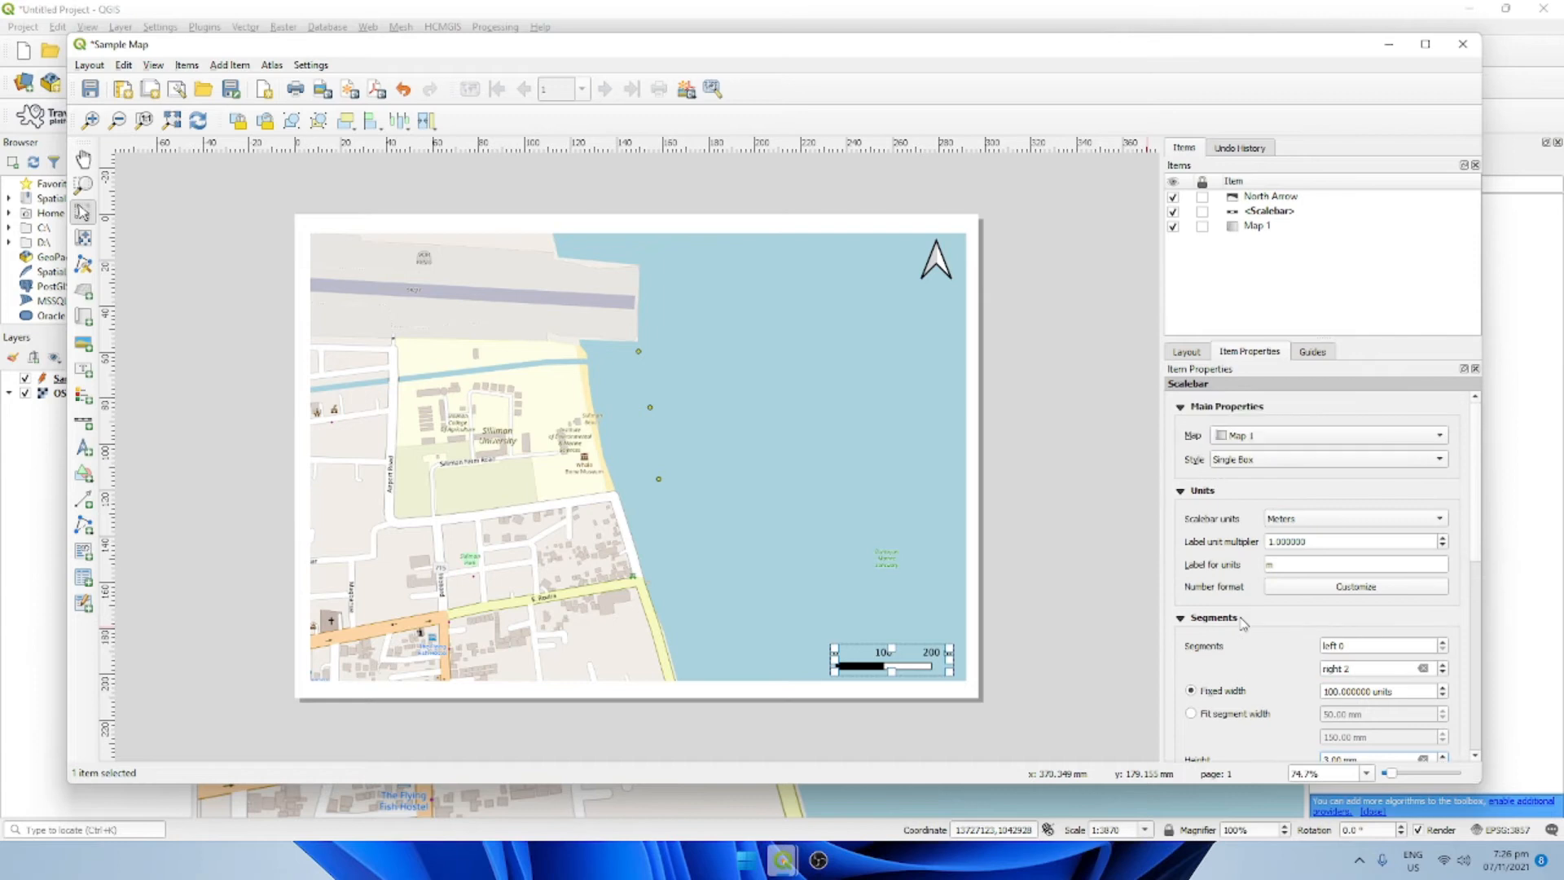
pyautogui.click(1309, 524)
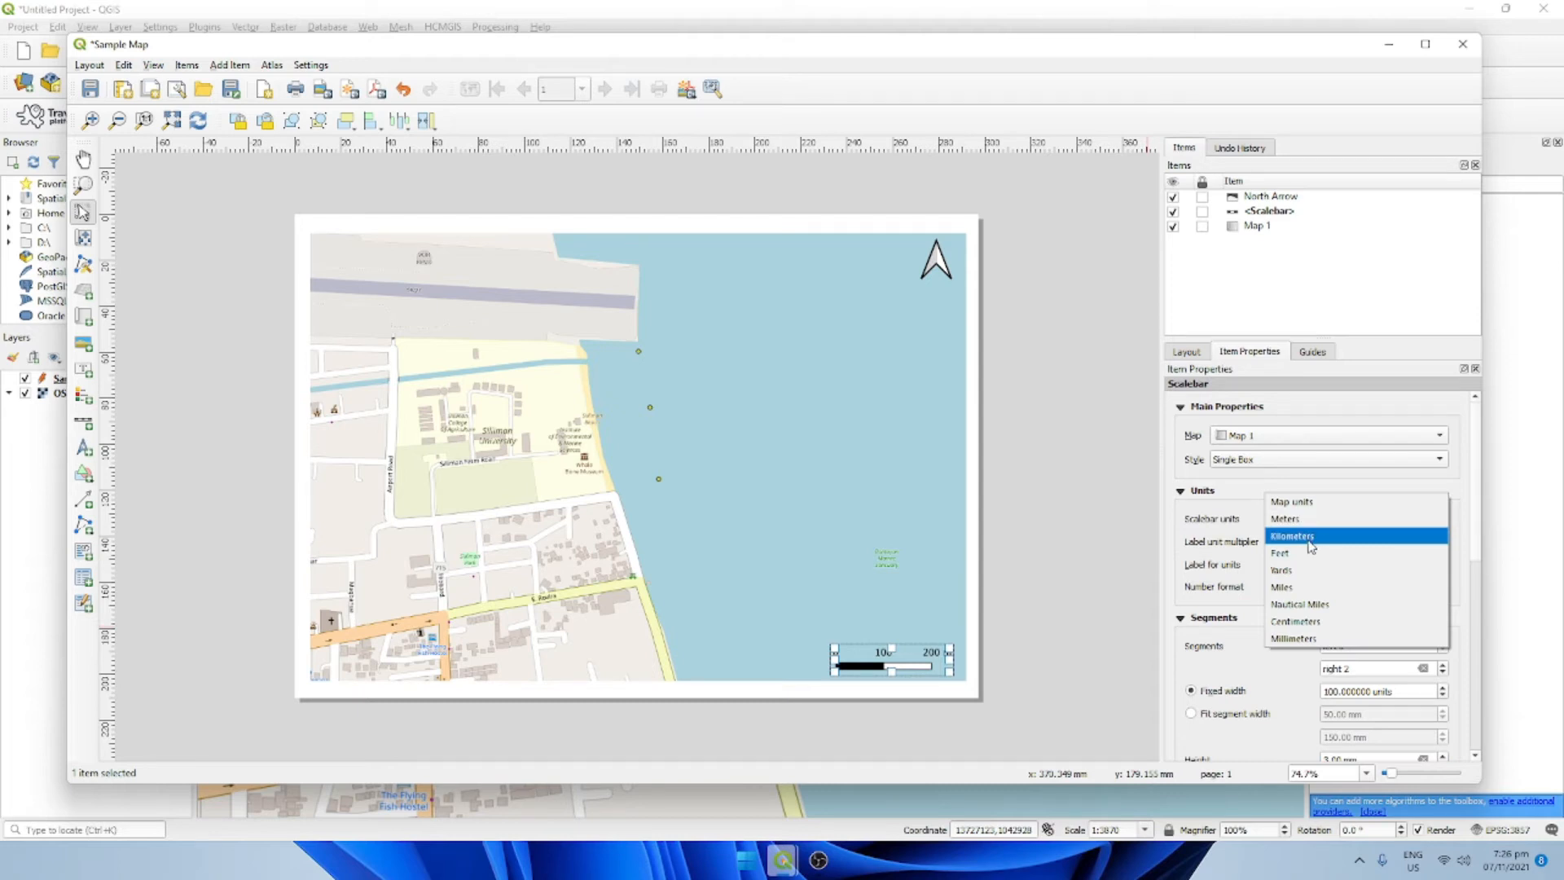
pyautogui.click(1311, 530)
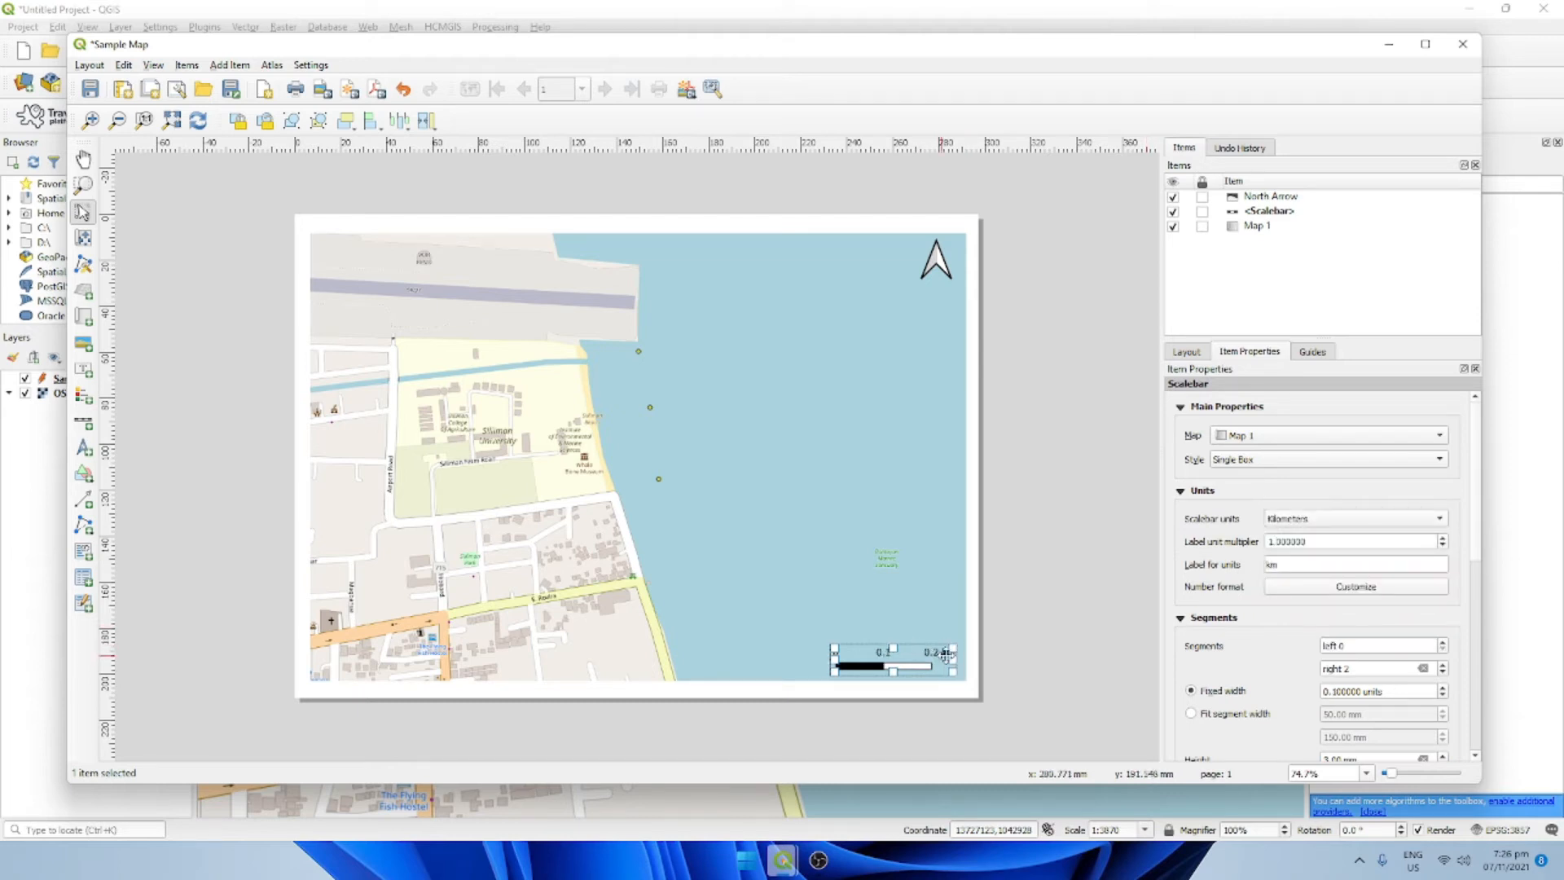
pyautogui.click(1274, 521)
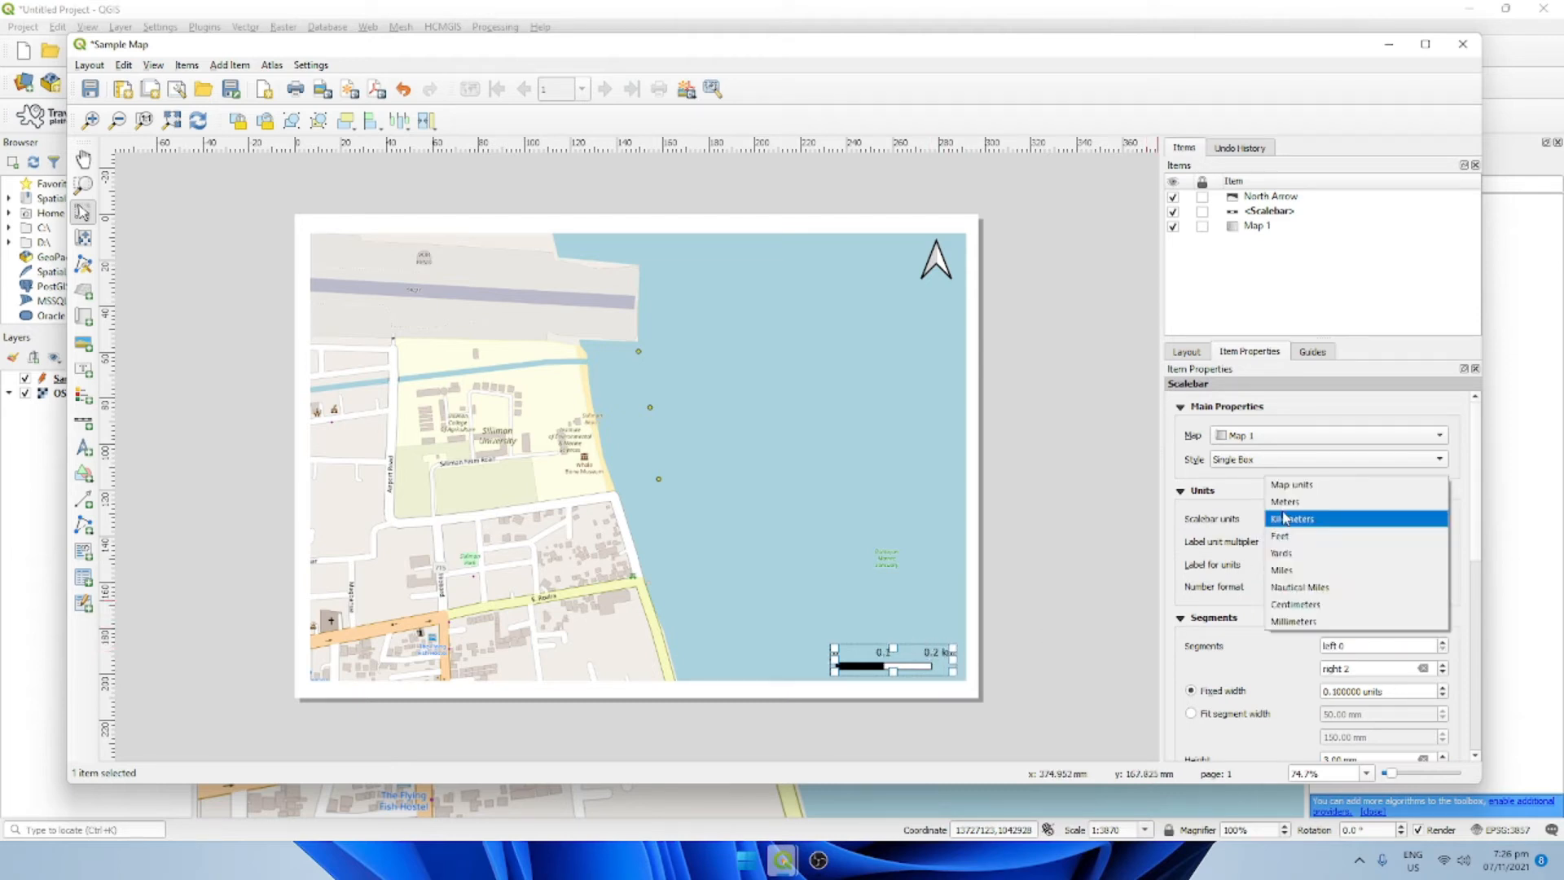
pyautogui.click(1285, 502)
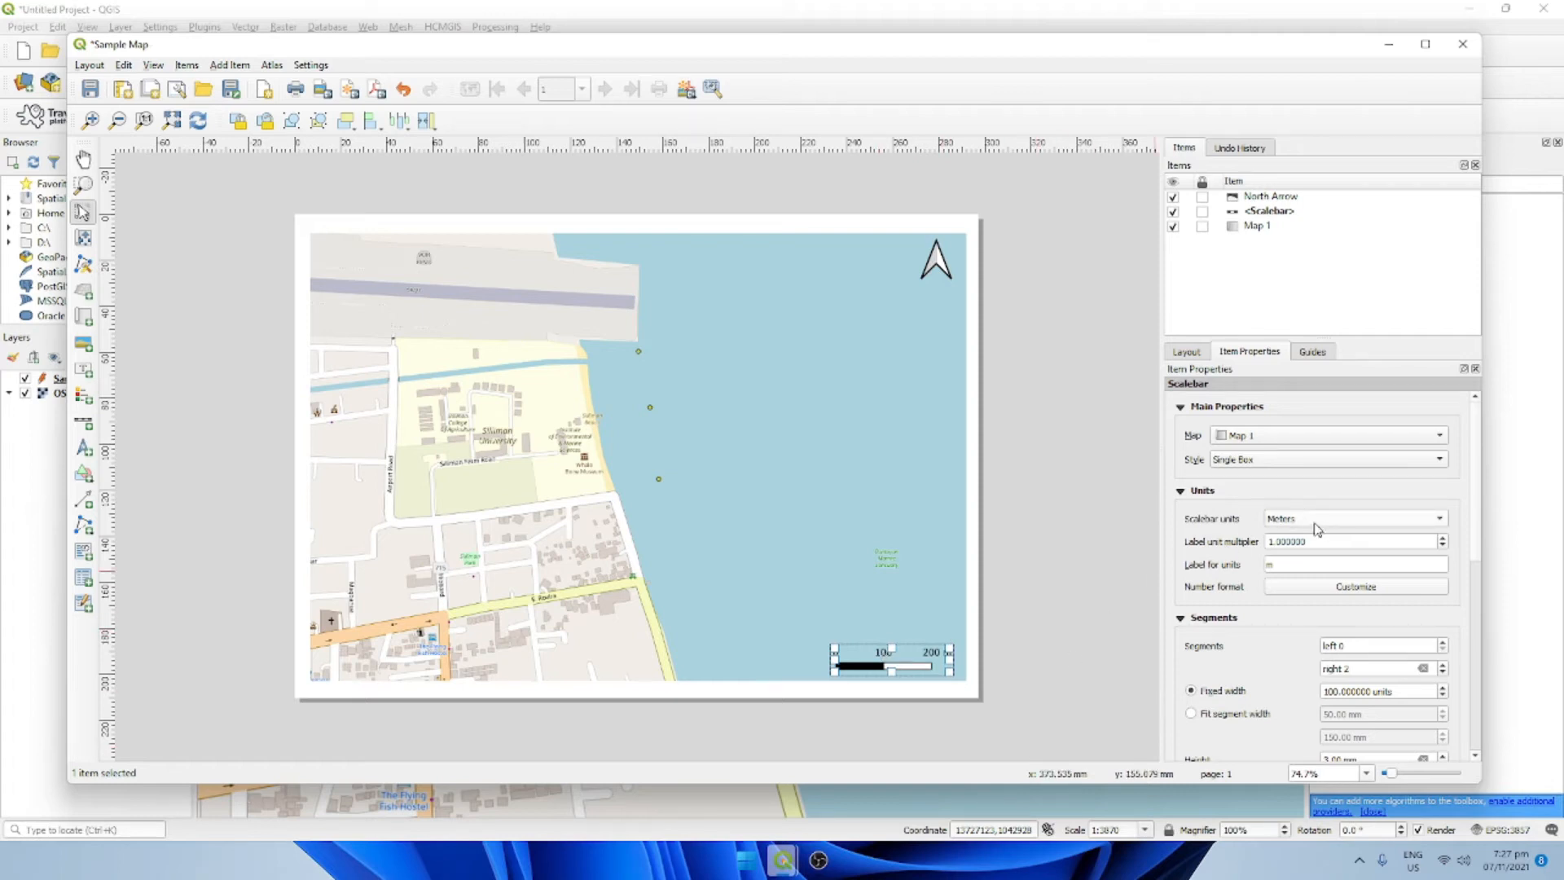
pyautogui.click(973, 661)
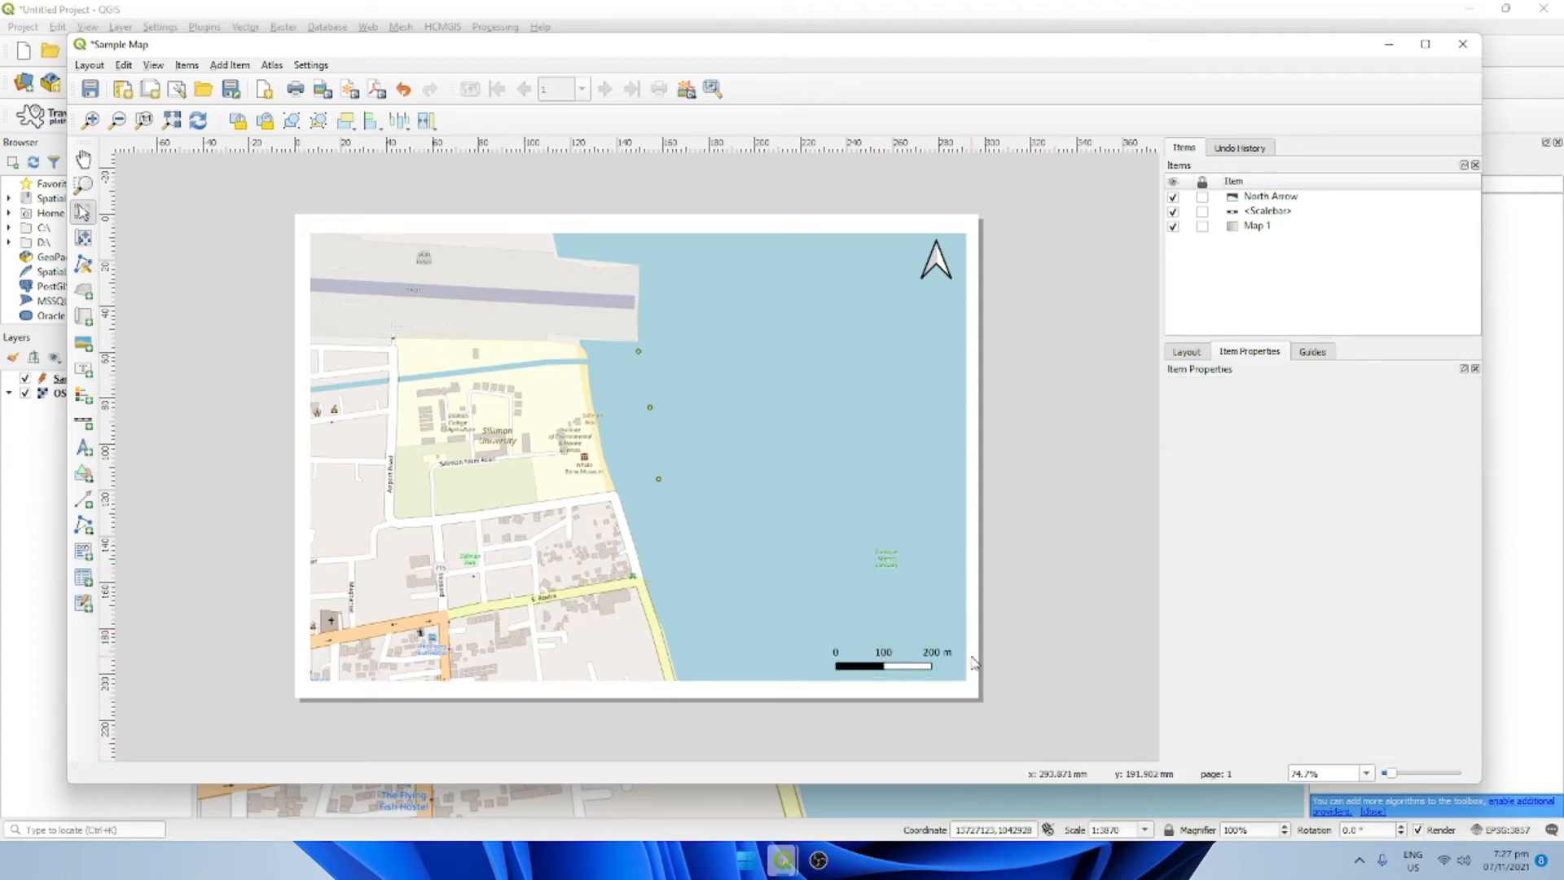
pyautogui.click(600, 373)
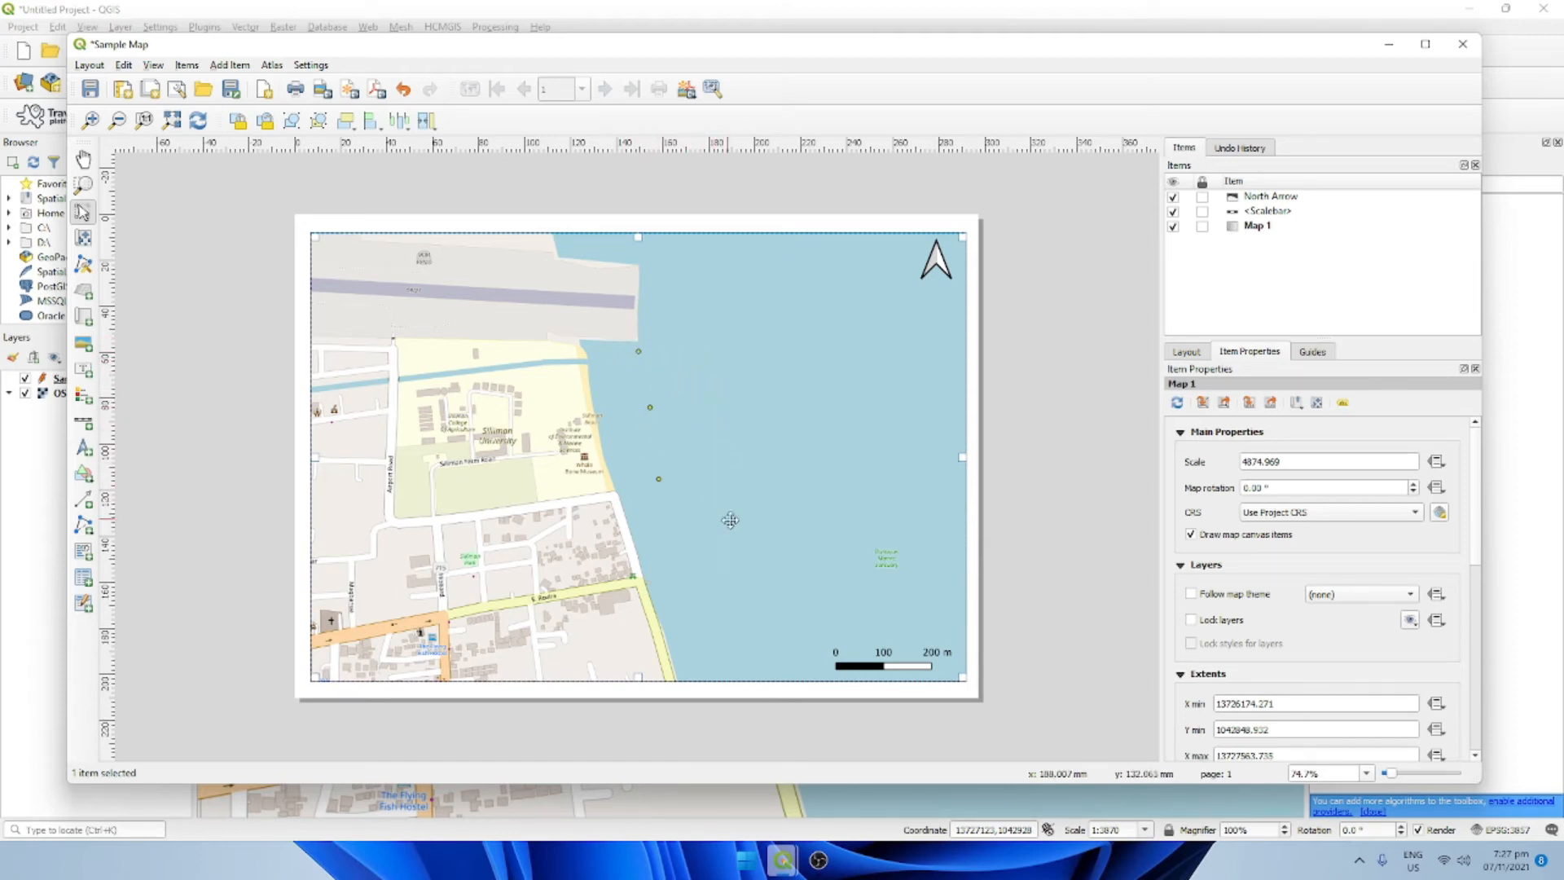
# Step: Add a text label reading "Site 1" beside the northernmost point off the coast
pyautogui.click(84, 372)
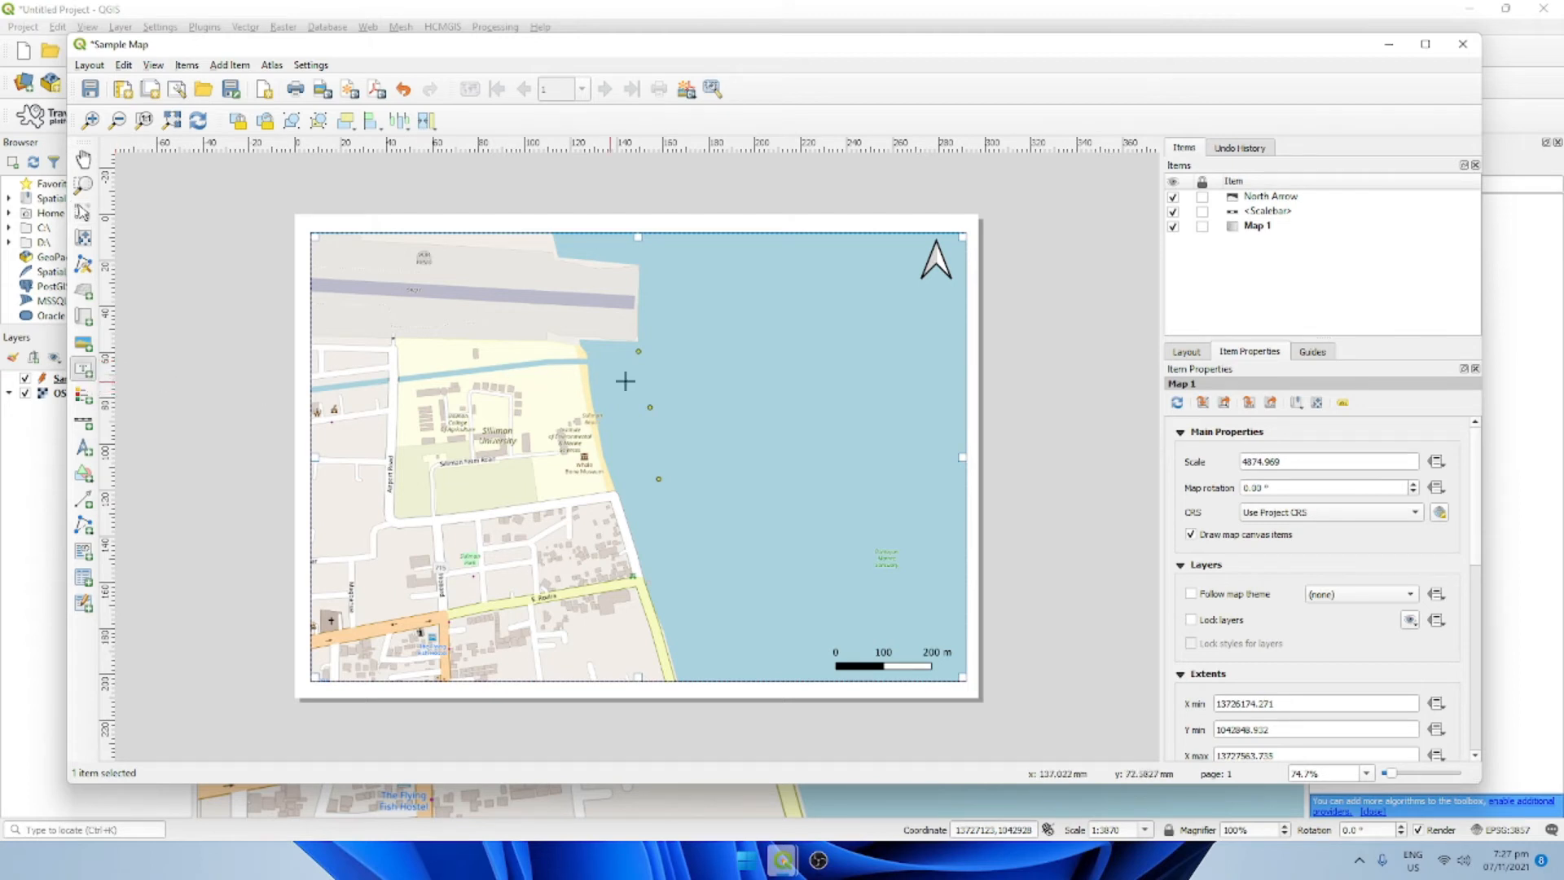
pyautogui.moveTo(646, 353); pyautogui.dragTo(750, 369)
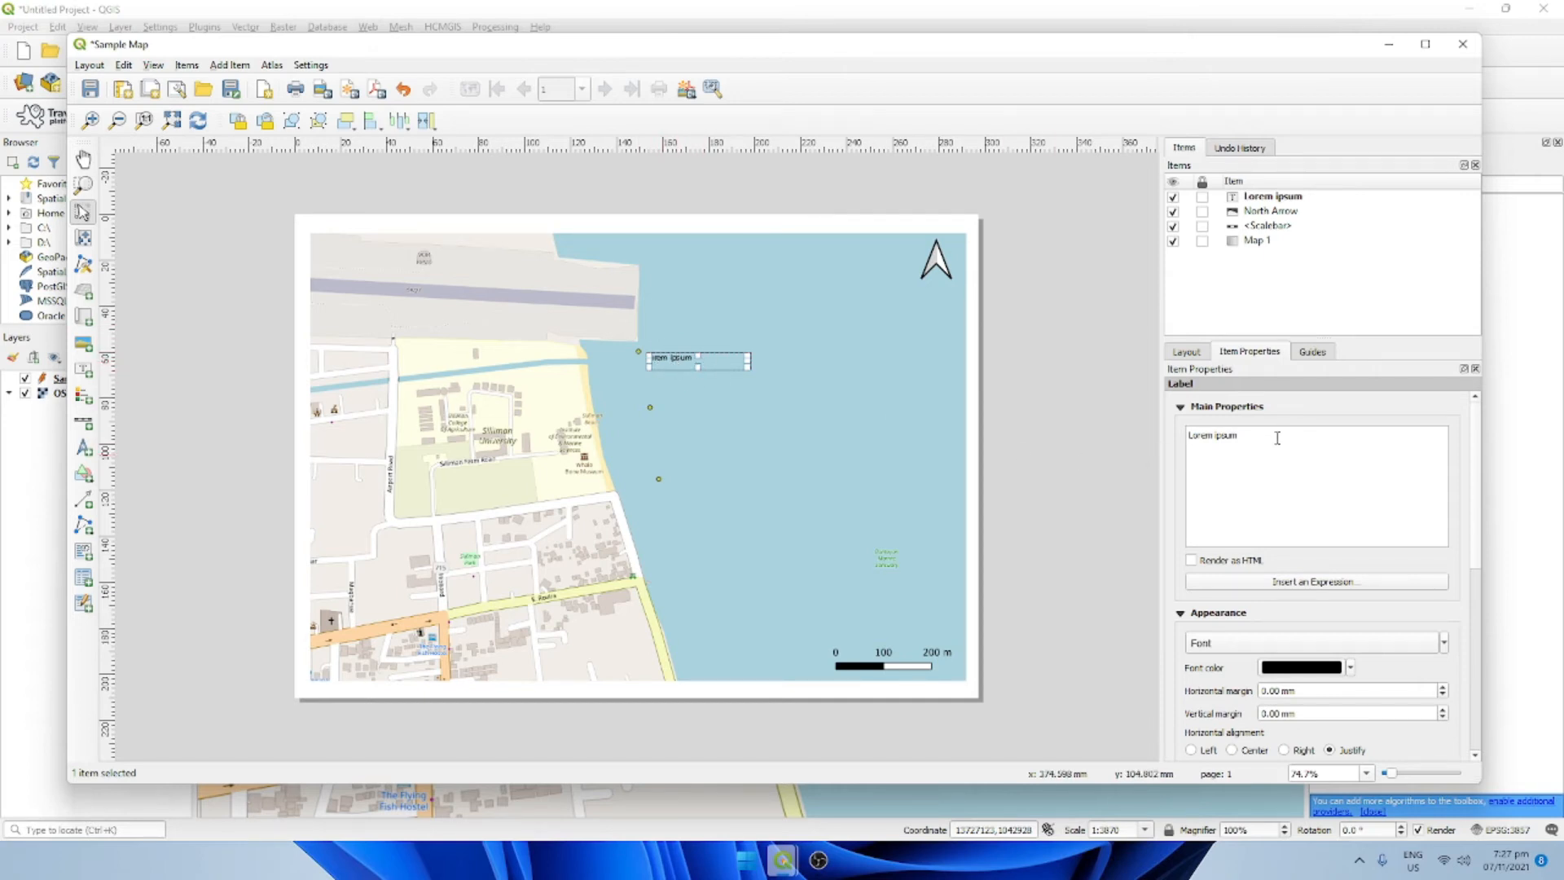
pyautogui.doubleClick(1215, 440)
pyautogui.click(1245, 439)
pyautogui.moveTo(1237, 442); pyautogui.dragTo(1179, 439)
pyautogui.press('BackSpace')
pyautogui.write('Site 1')
pyautogui.click(1145, 443)
pyautogui.click(670, 362)
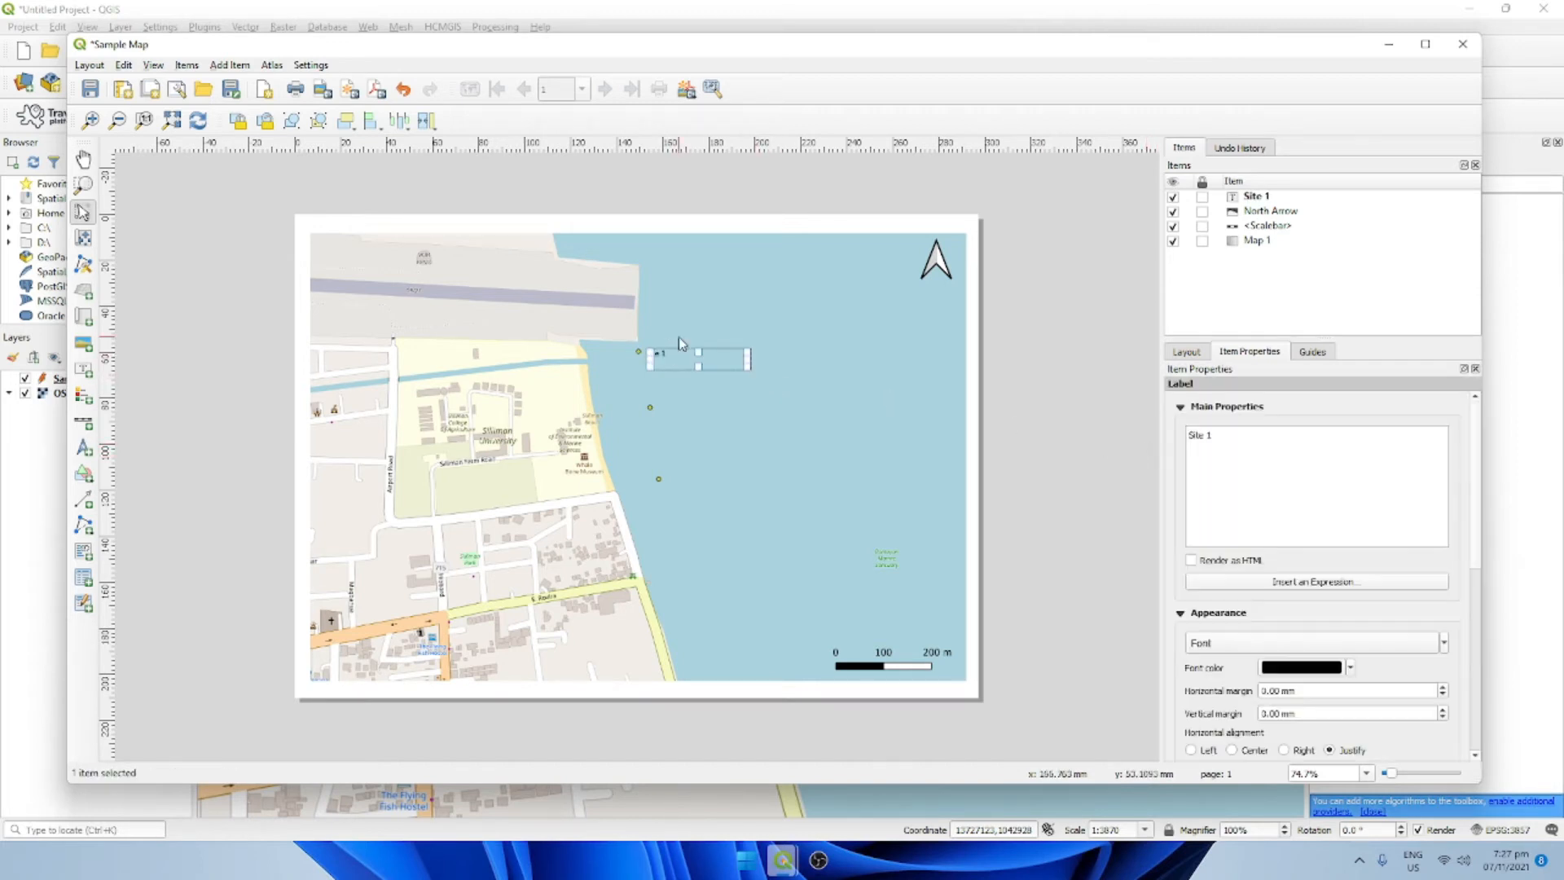
pyautogui.click(697, 378)
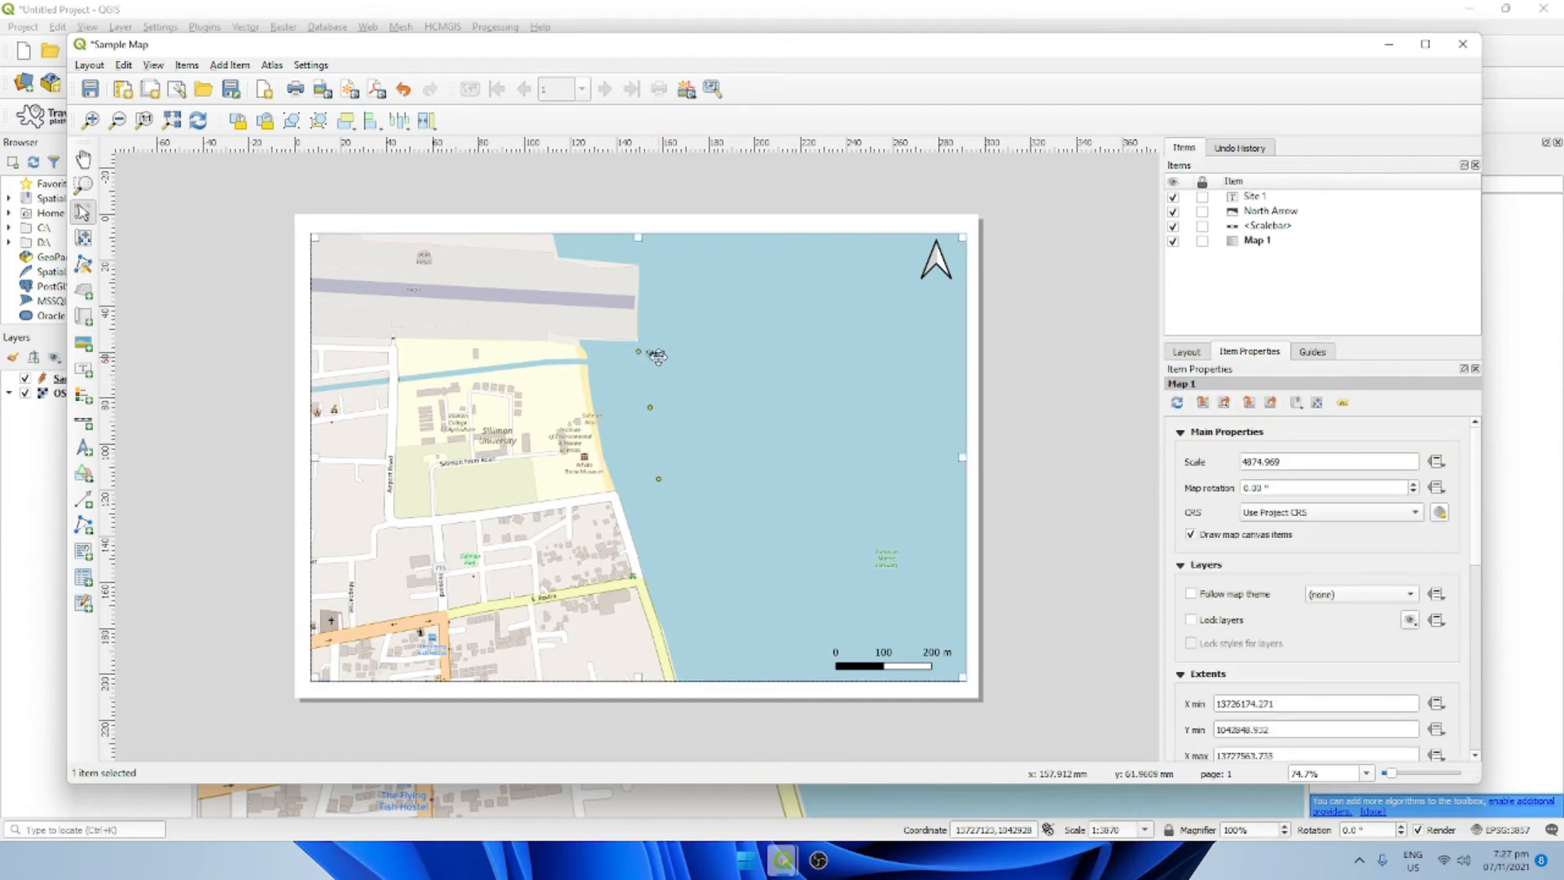
# Step: Set the Site 1 label's font size to 11 and narrow its box to fit the text
pyautogui.click(658, 359)
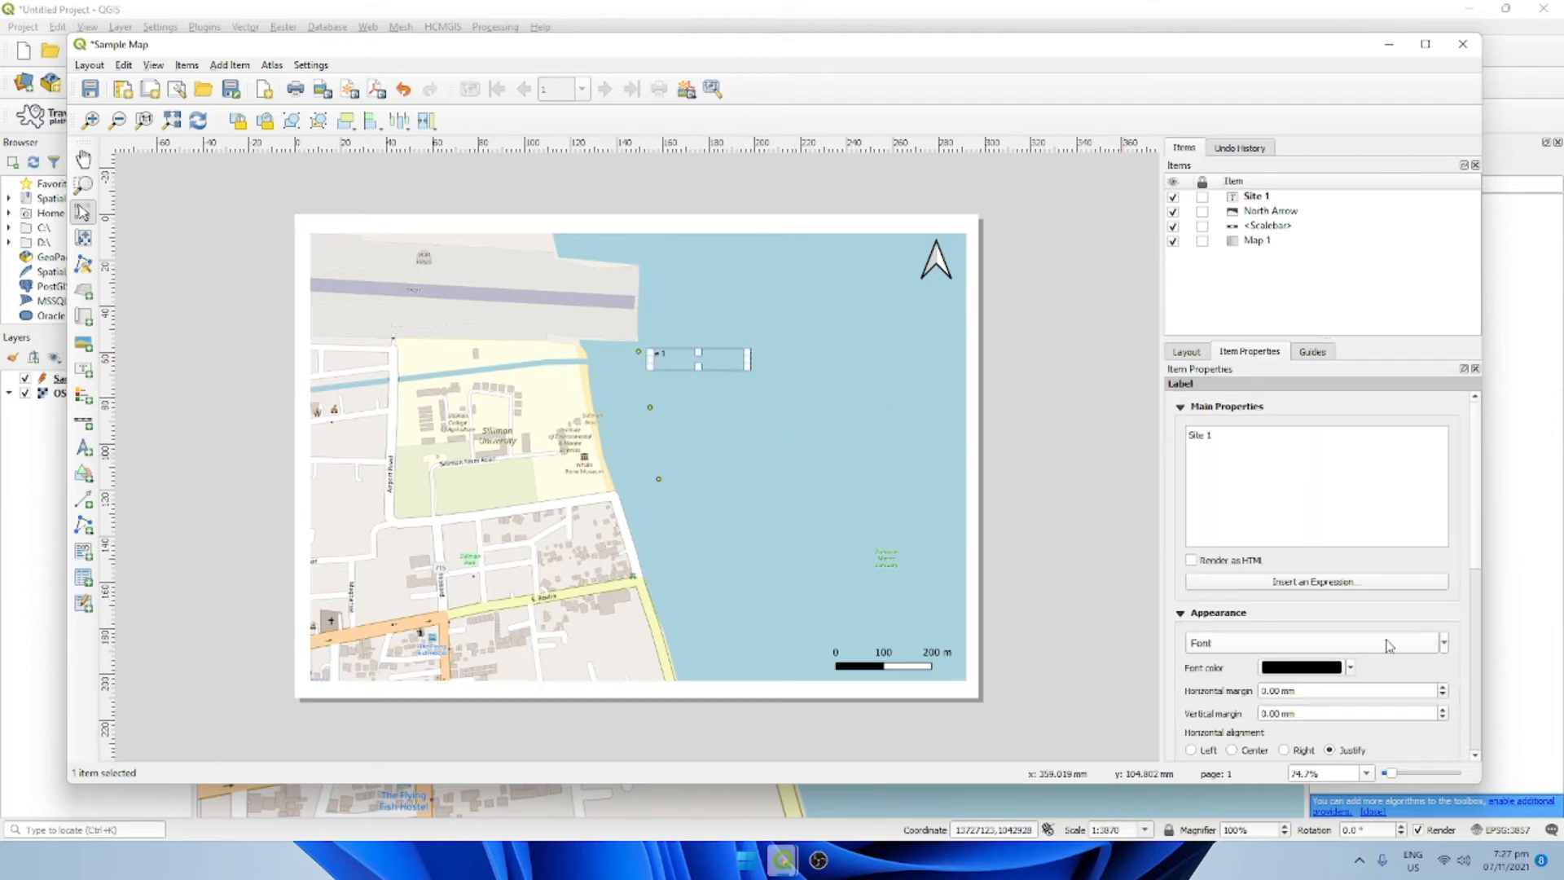
pyautogui.click(1261, 642)
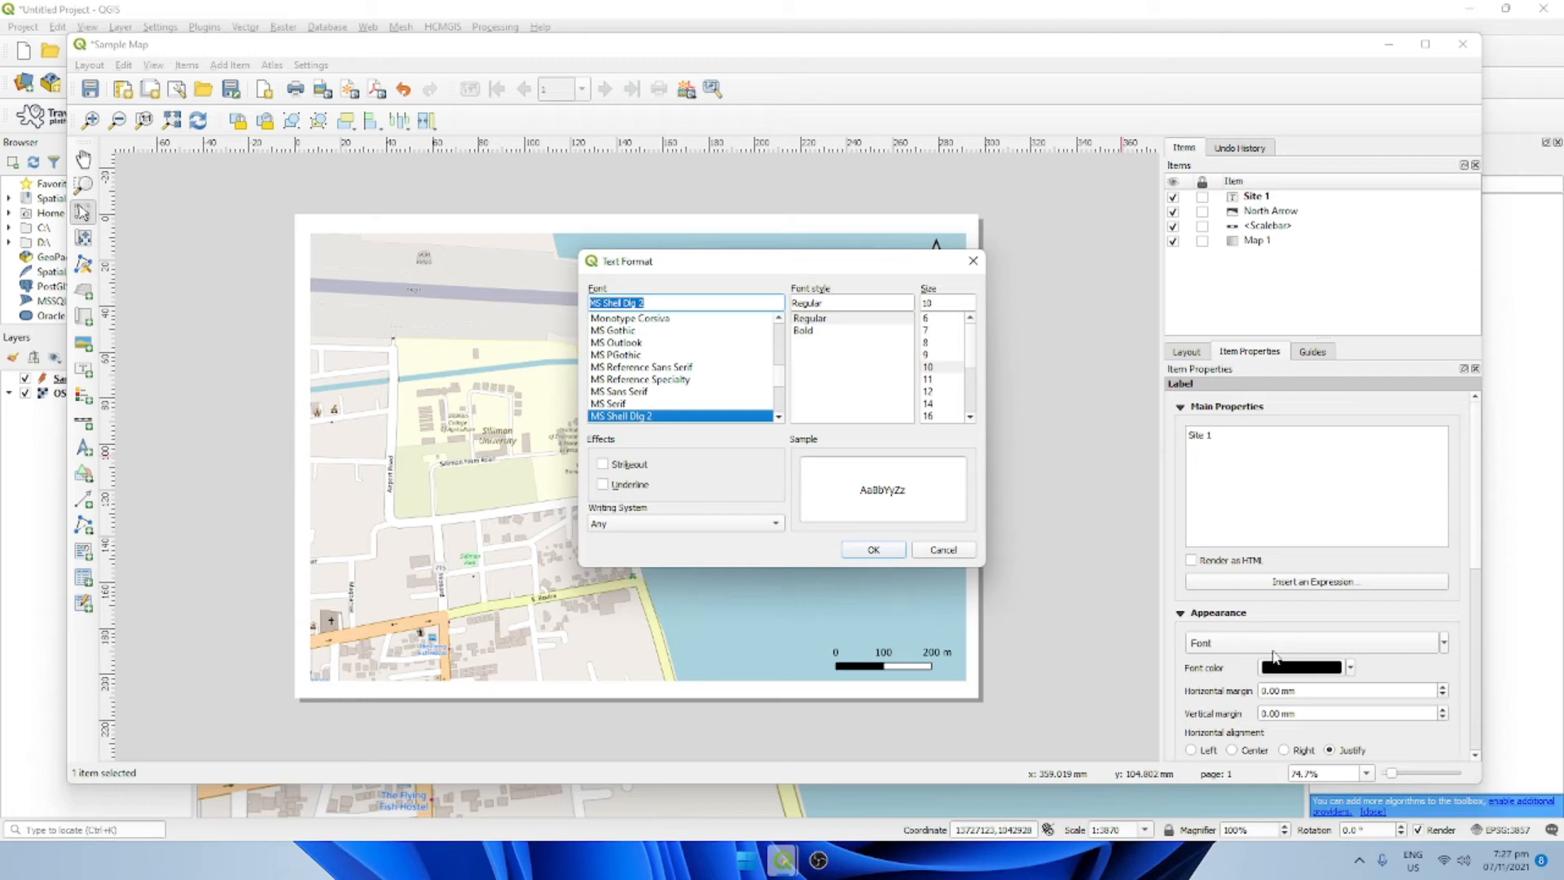
pyautogui.click(934, 380)
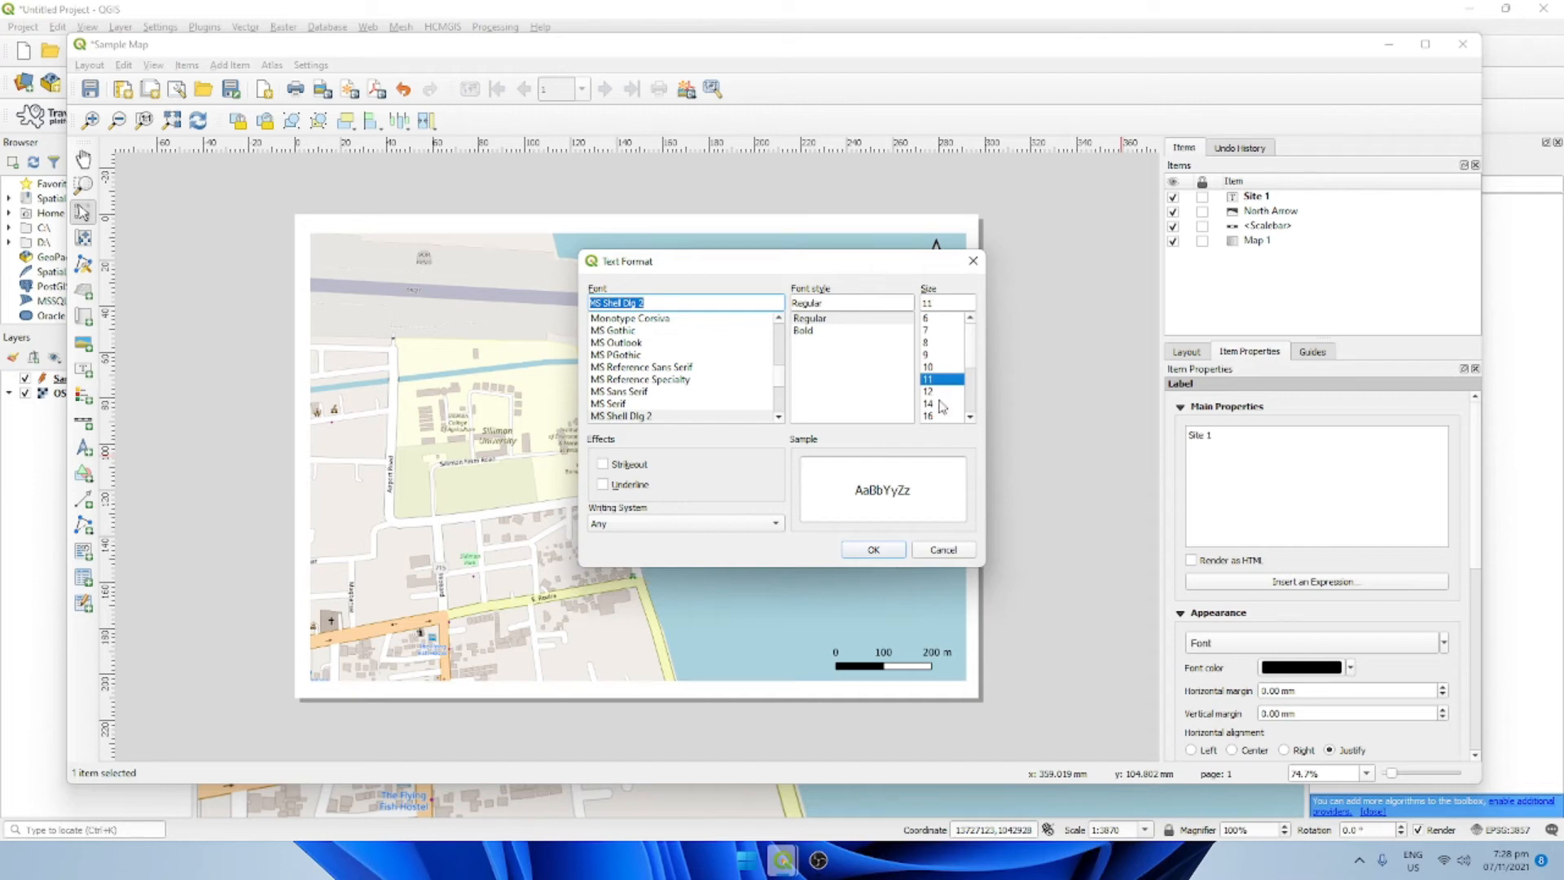
pyautogui.click(889, 556)
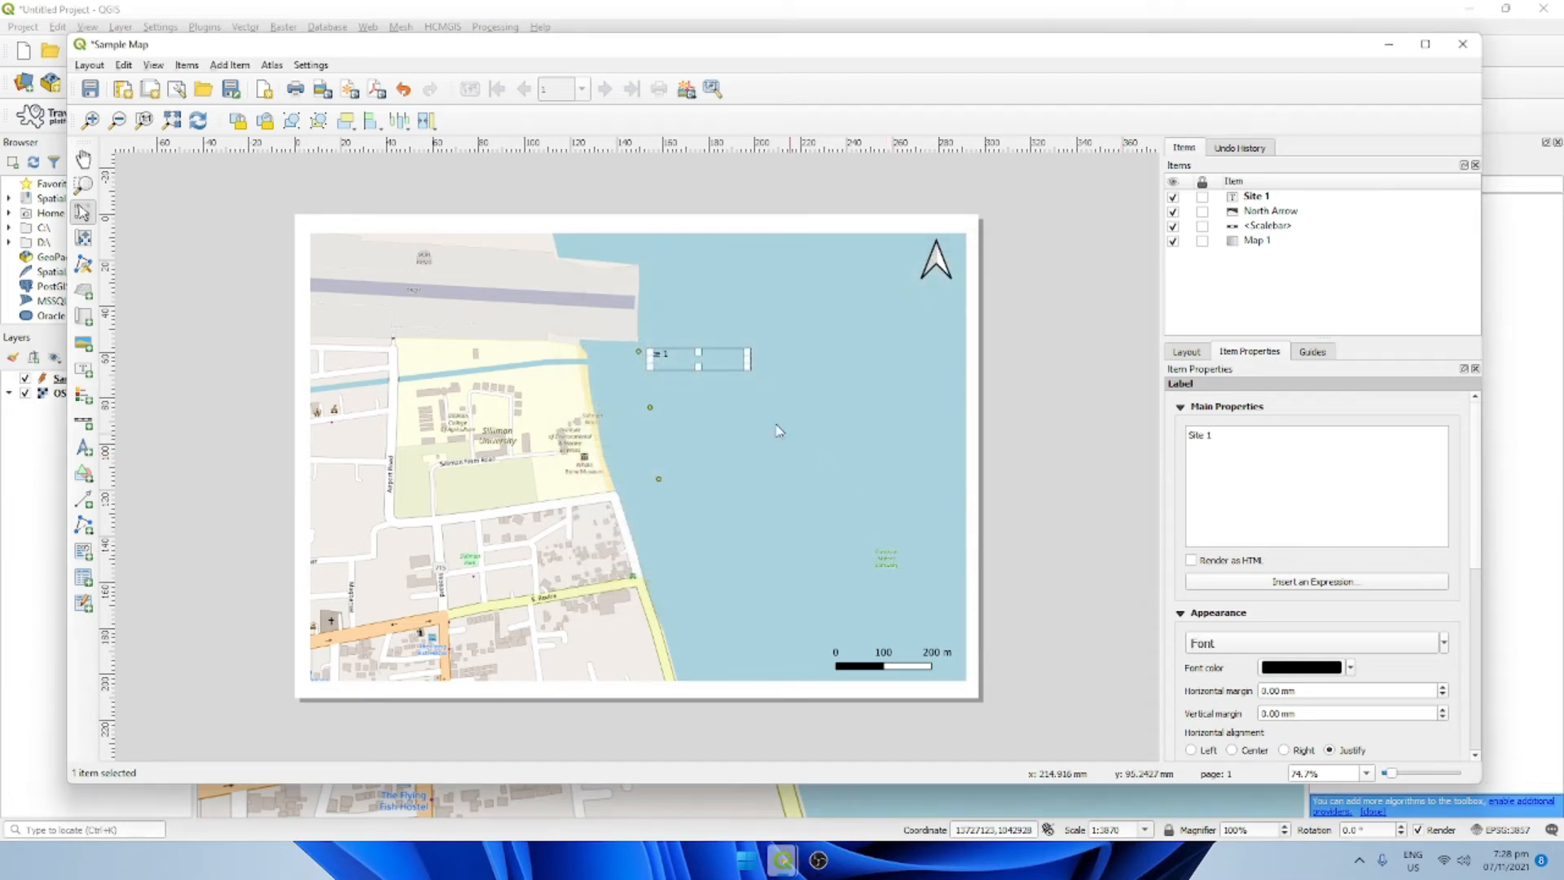
pyautogui.click(712, 388)
pyautogui.click(662, 351)
pyautogui.moveTo(749, 359); pyautogui.dragTo(672, 354)
pyautogui.click(657, 378)
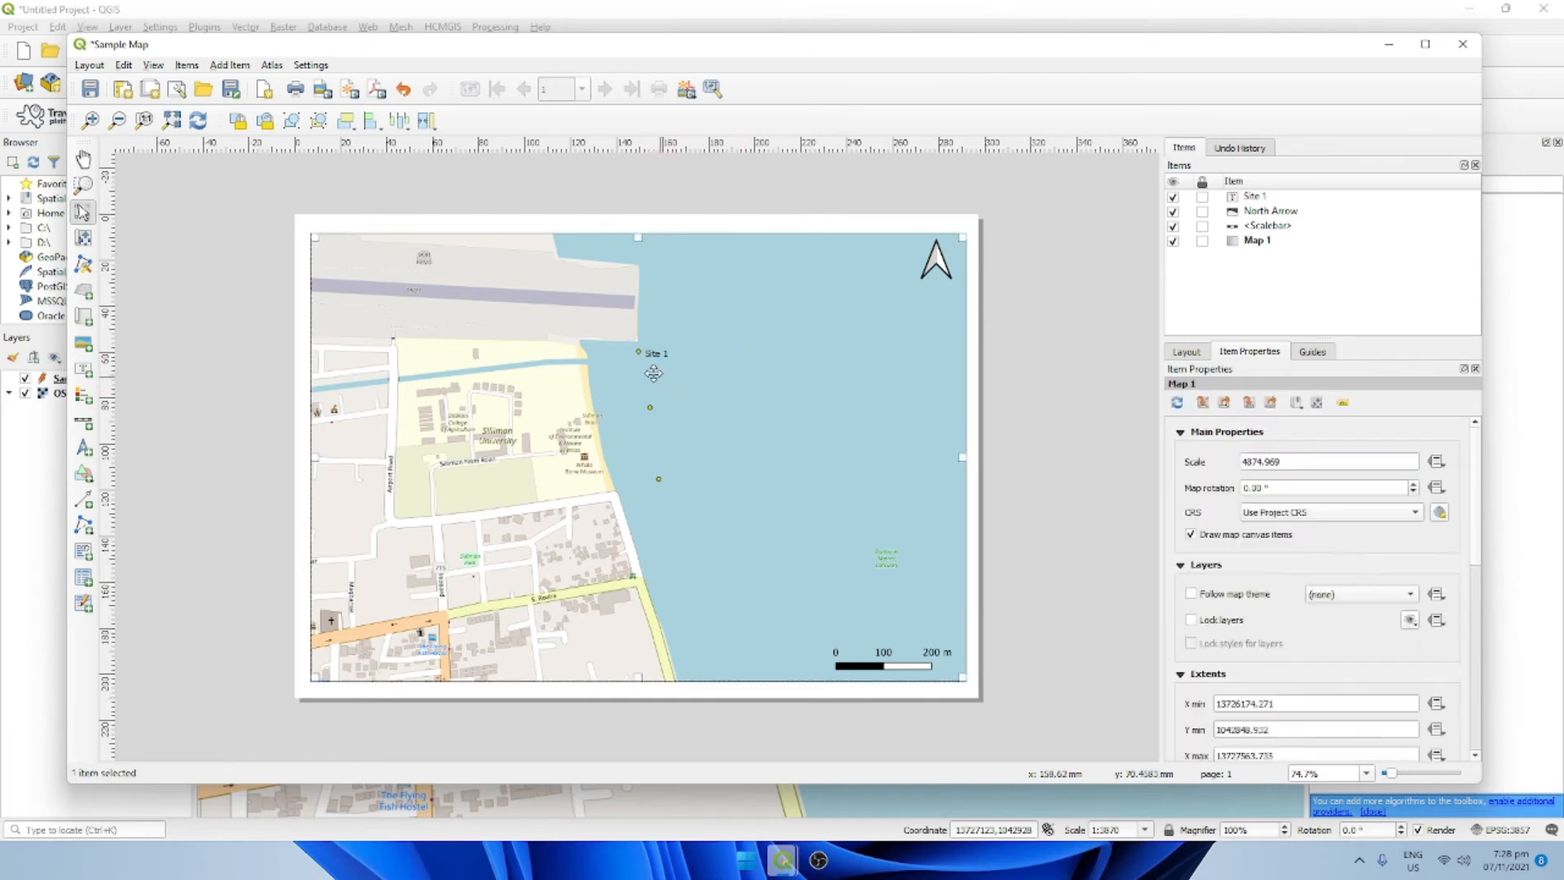
# Step: Add a text label reading "Site 2" beside the middle point
pyautogui.click(84, 371)
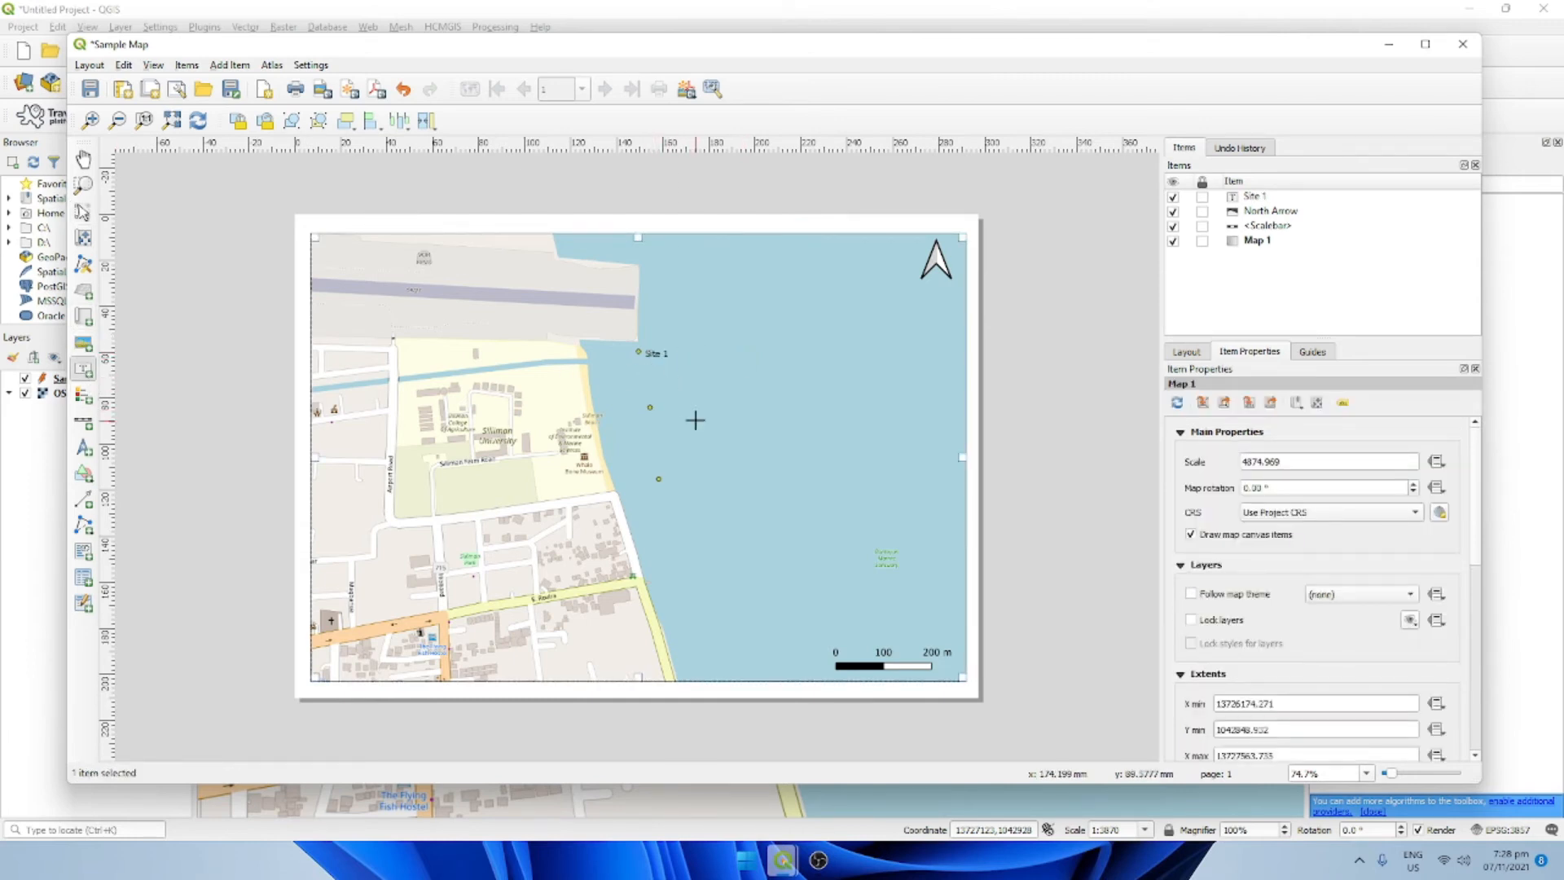
pyautogui.moveTo(660, 407); pyautogui.dragTo(707, 422)
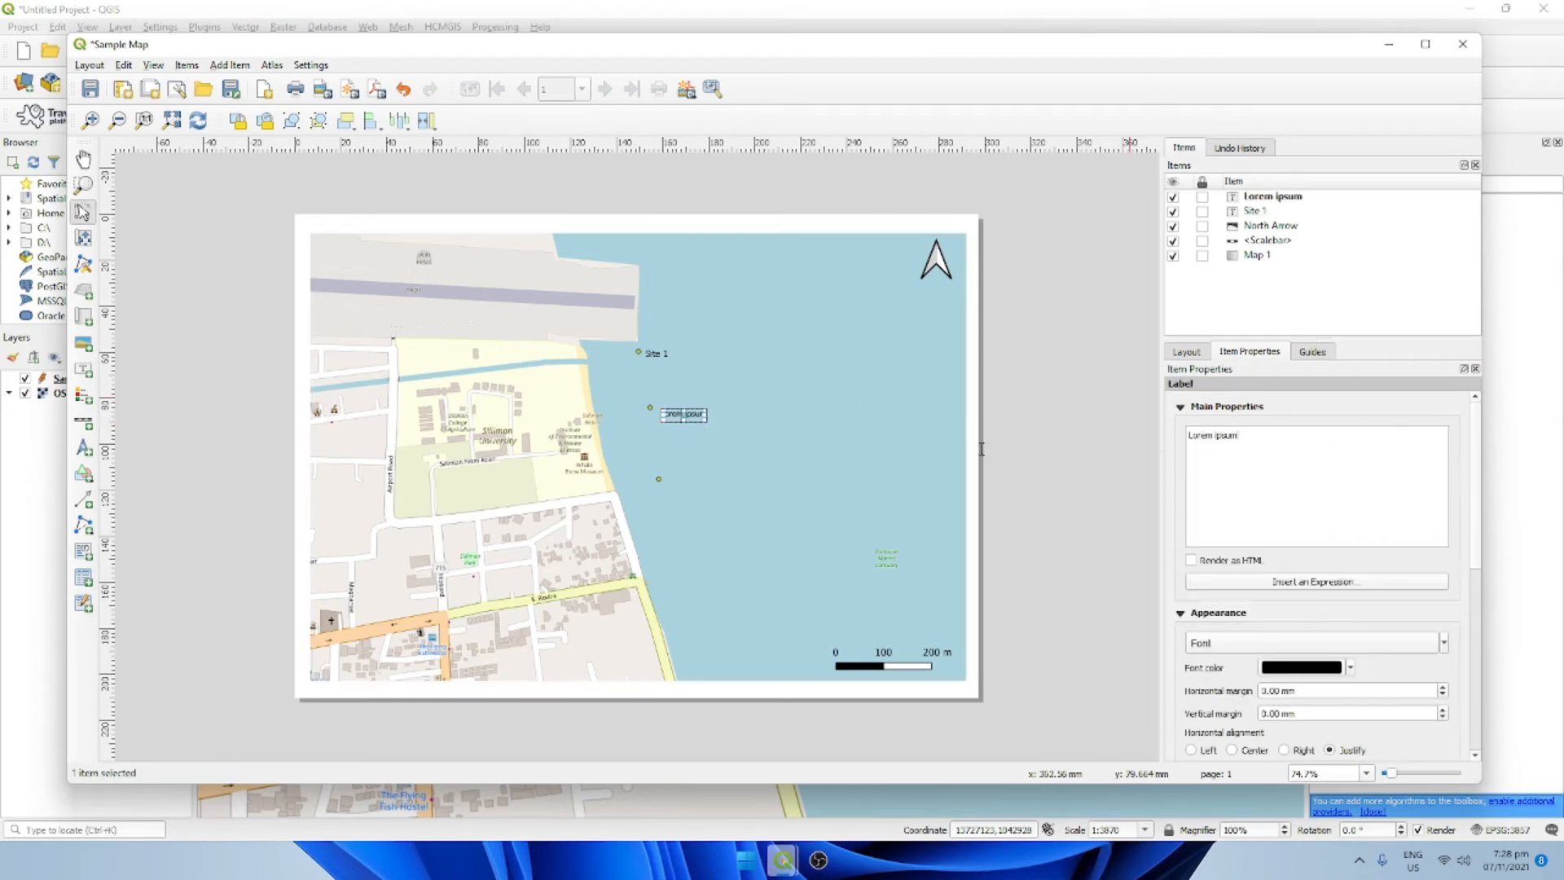
pyautogui.moveTo(1237, 438); pyautogui.dragTo(1160, 430)
pyautogui.write('Site 2')
# Step: Add a text label reading "Site 3" beside the southernmost point
pyautogui.click(83, 371)
pyautogui.moveTo(667, 479); pyautogui.dragTo(720, 493)
pyautogui.moveTo(1241, 437); pyautogui.dragTo(1197, 440)
pyautogui.write('Site 3')
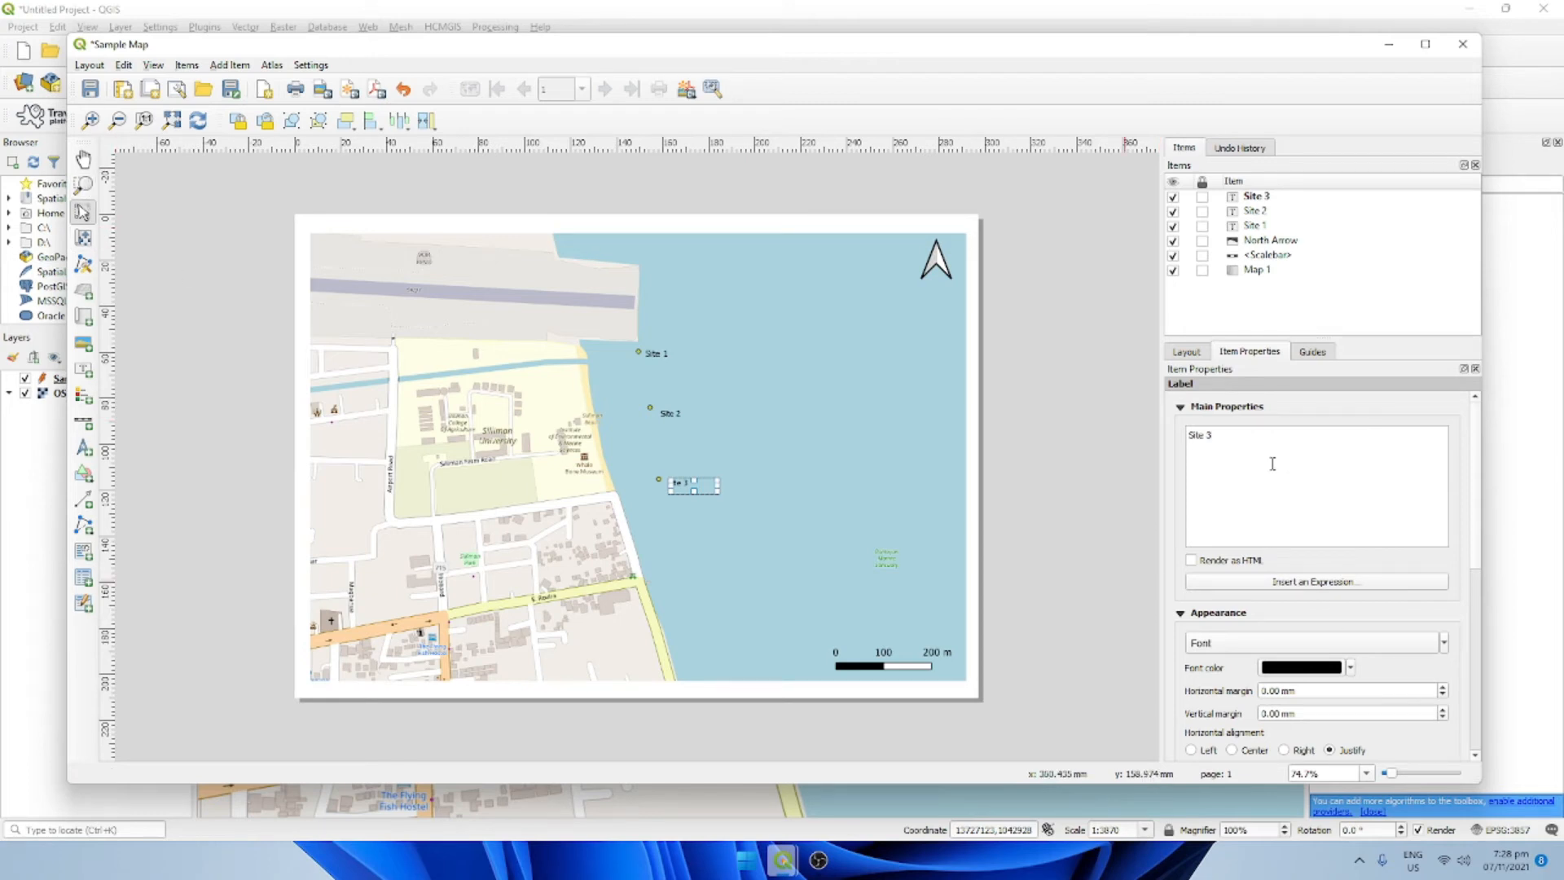
pyautogui.click(926, 353)
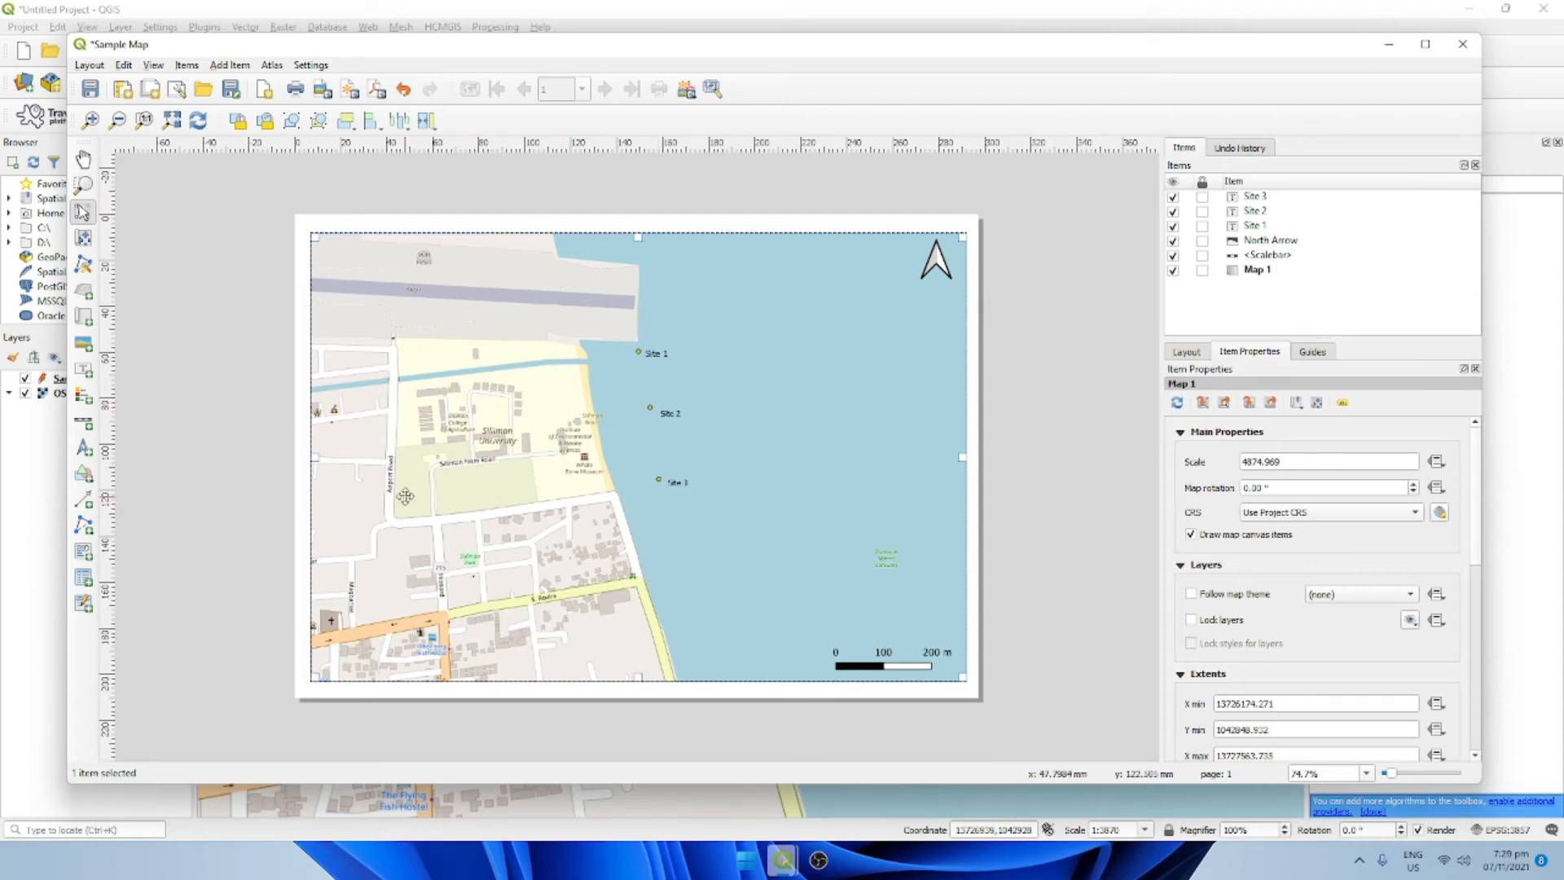
# Step: Try shifting the map content inside its frame and bring the points back in line with their site labels
pyautogui.click(85, 240)
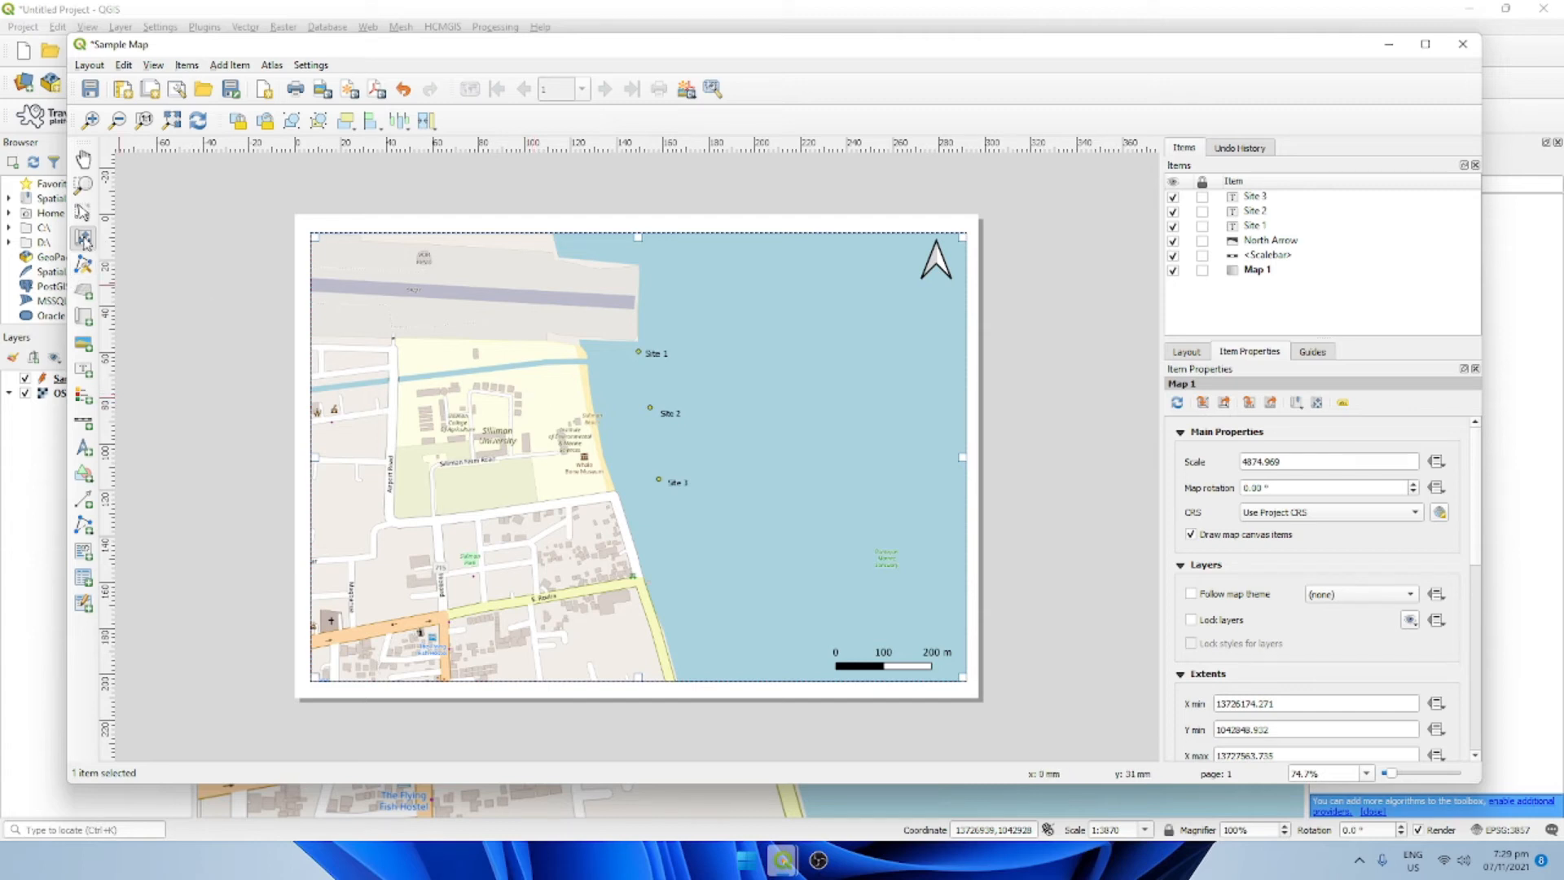
pyautogui.moveTo(491, 397); pyautogui.dragTo(456, 503)
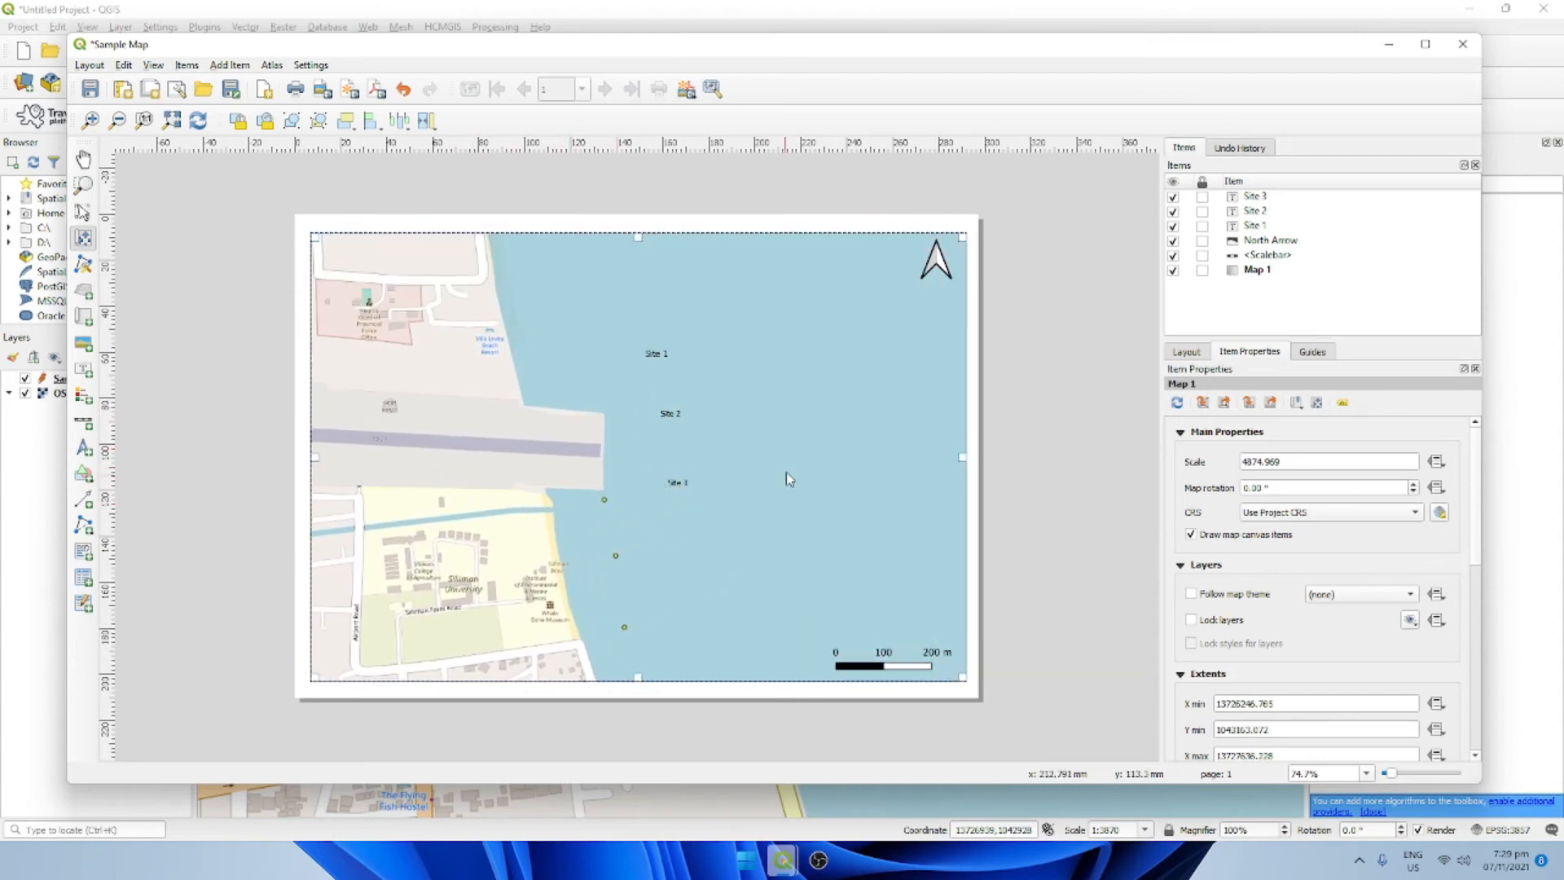
pyautogui.moveTo(806, 499); pyautogui.dragTo(849, 336)
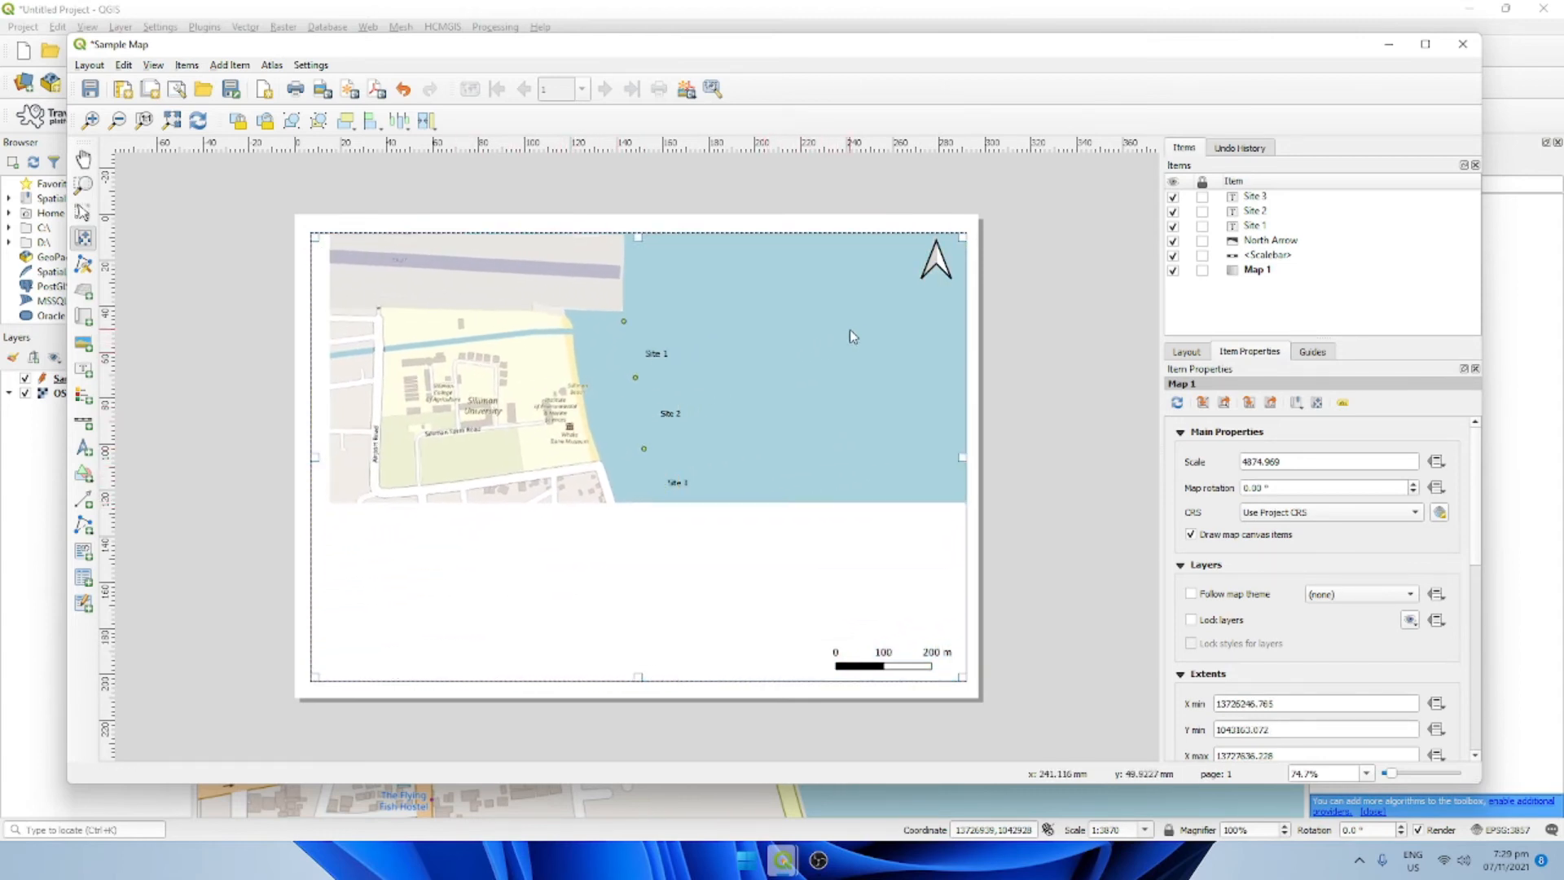
pyautogui.moveTo(530, 529)
pyautogui.mouseDown()
pyautogui.moveTo(613, 452)
pyautogui.moveTo(534, 519)
pyautogui.moveTo(535, 550)
pyautogui.mouseUp()
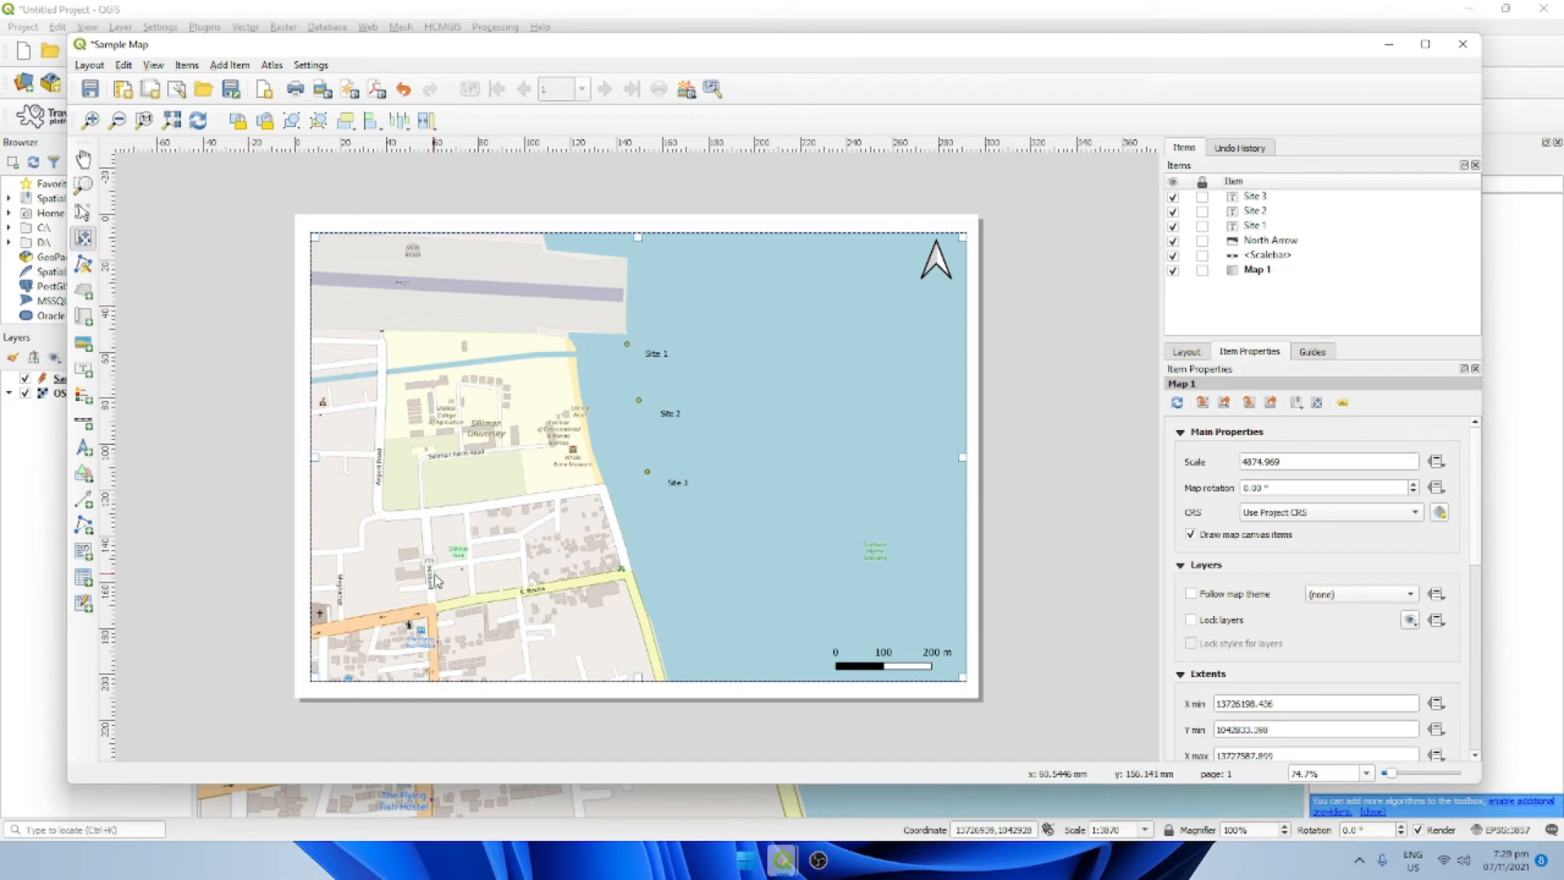
pyautogui.moveTo(502, 494); pyautogui.dragTo(505, 466)
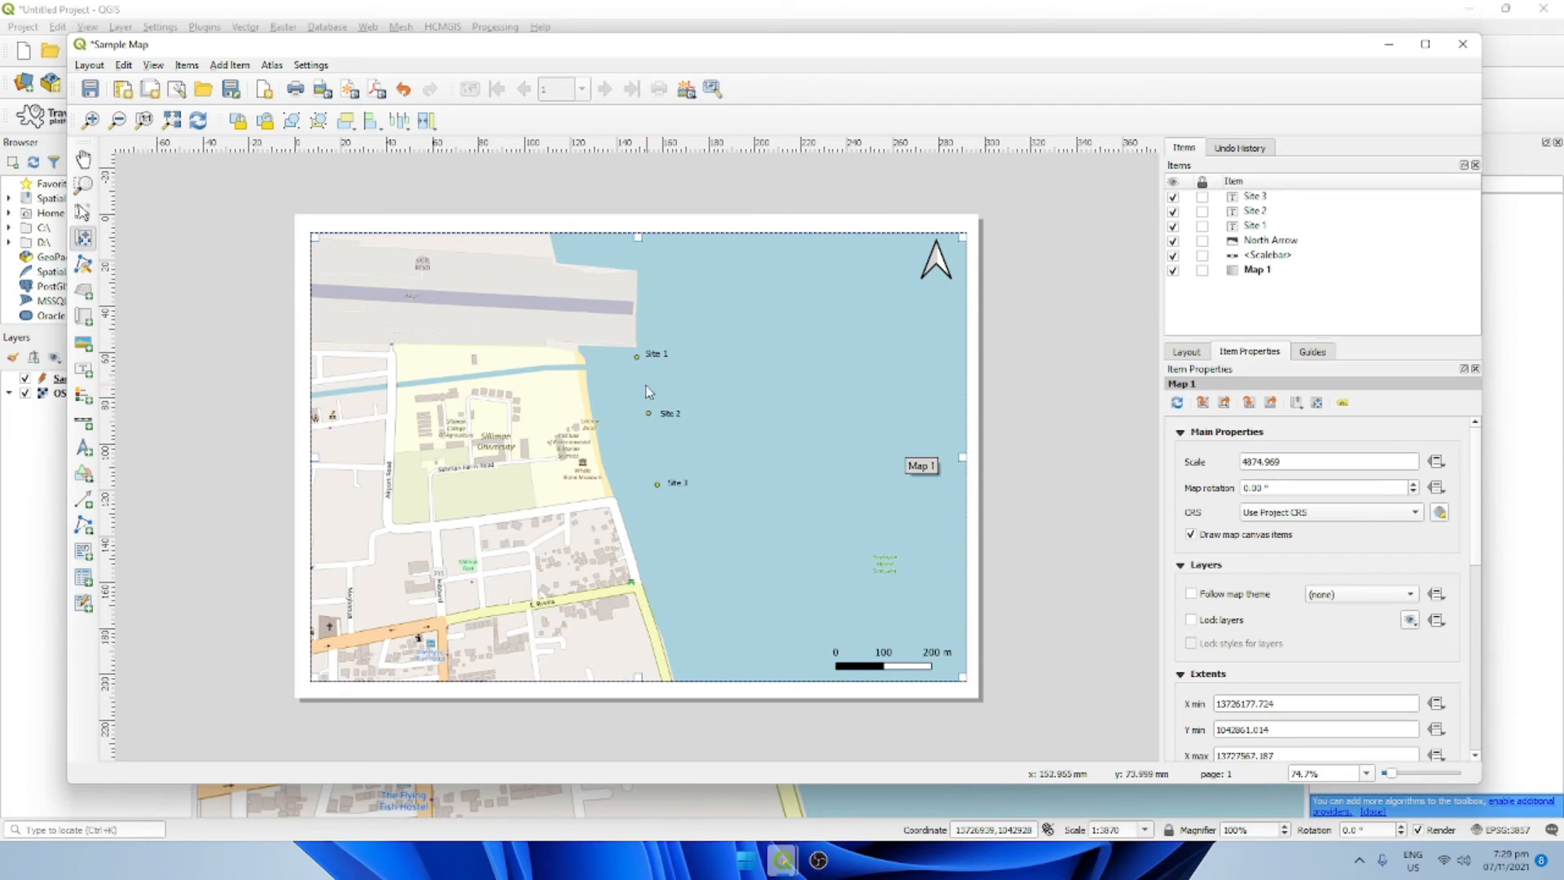
pyautogui.moveTo(580, 392); pyautogui.dragTo(579, 380)
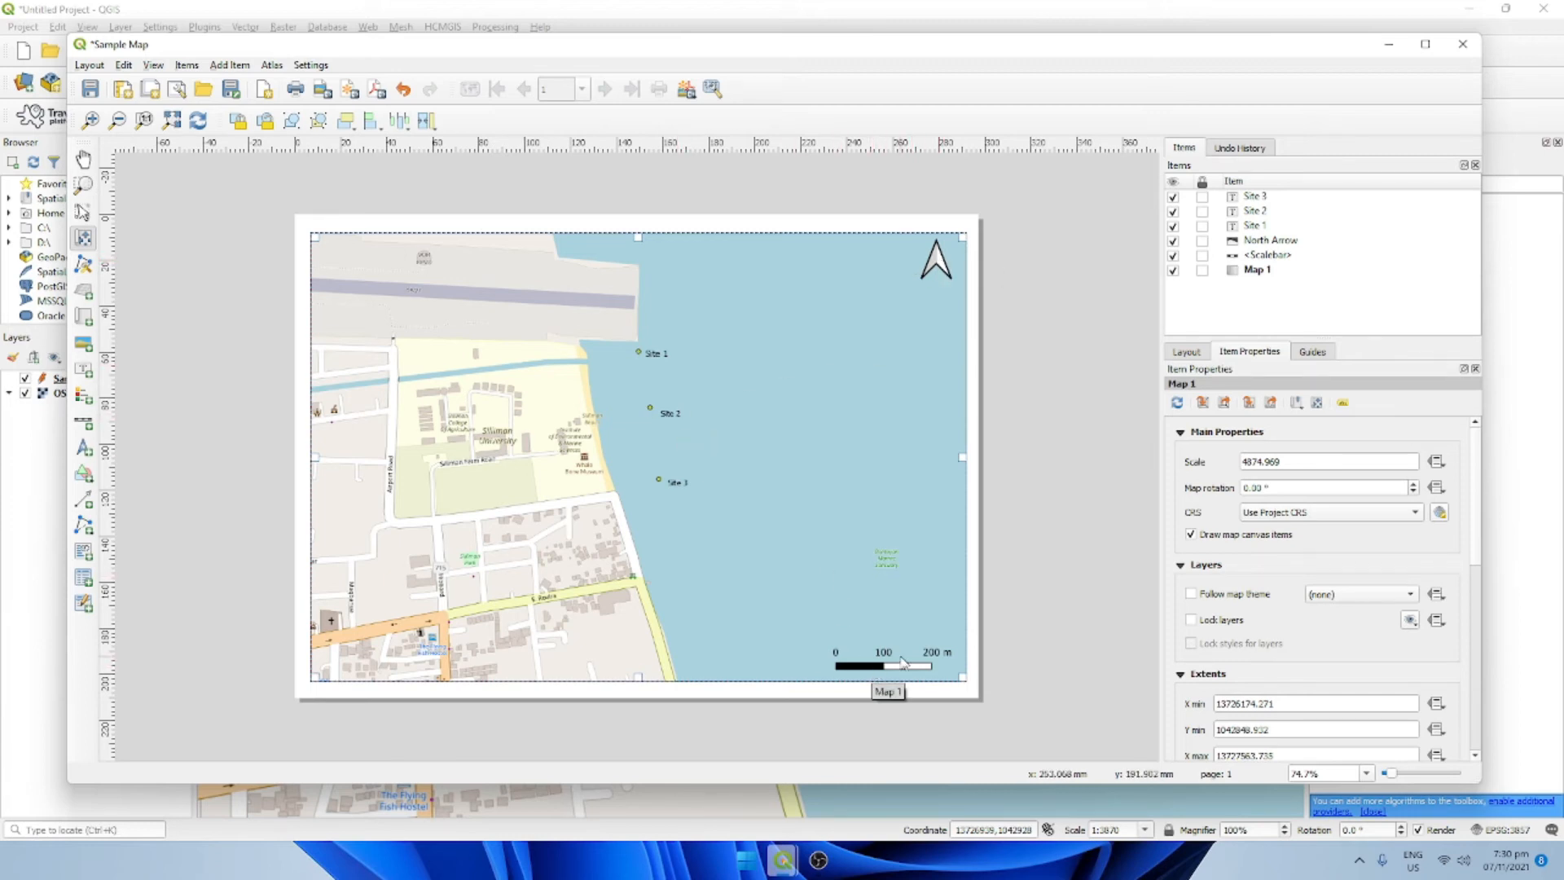
# Step: Add a legend over the map's upper left corner and title it "Legend"
pyautogui.click(82, 401)
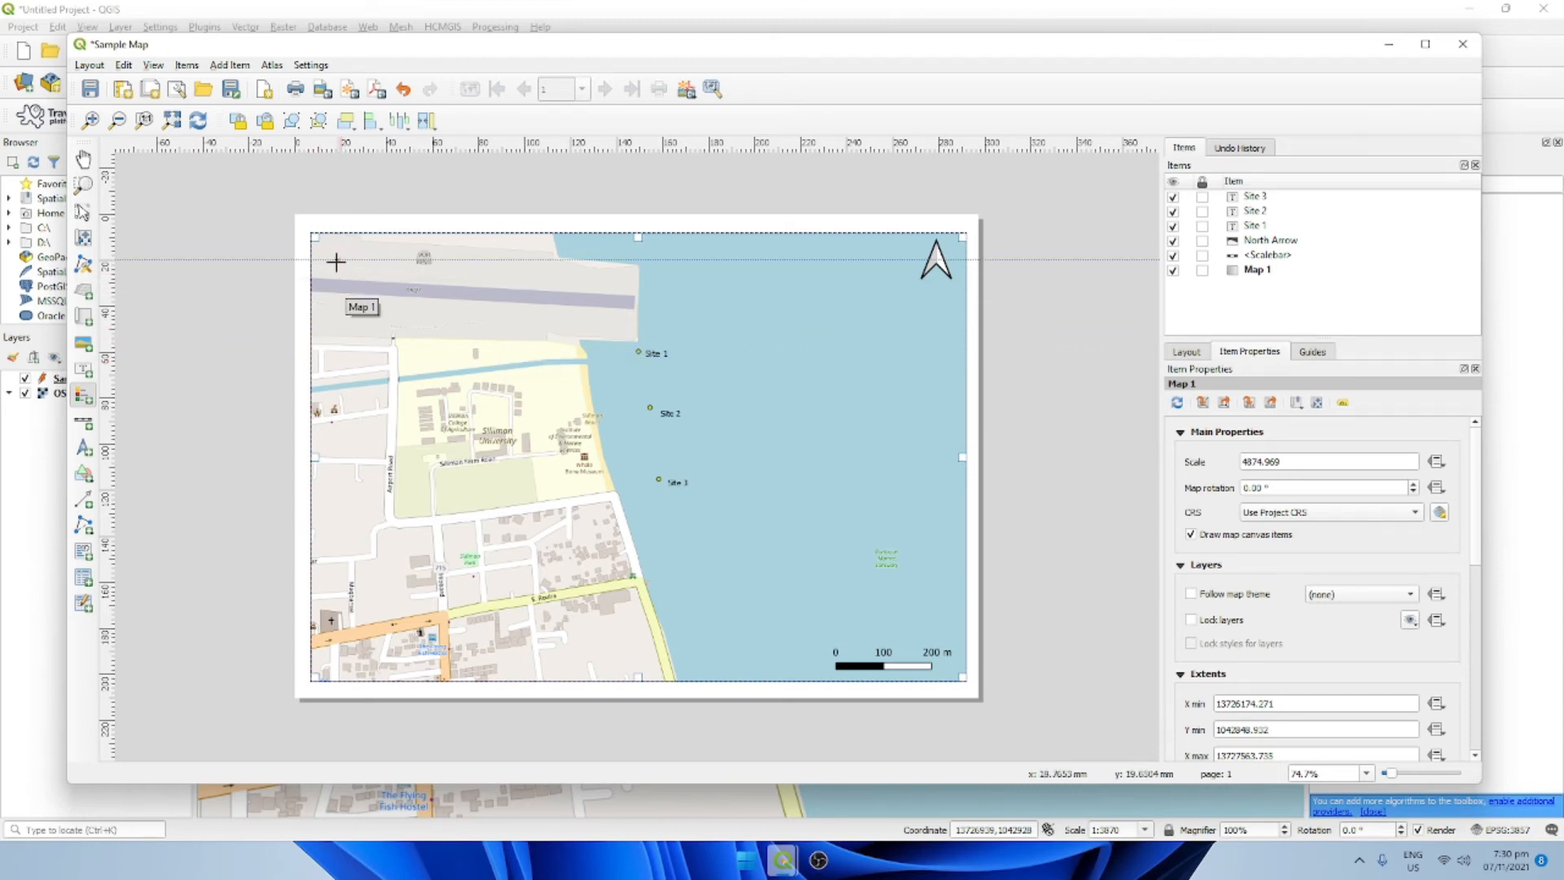
pyautogui.click(84, 396)
pyautogui.moveTo(319, 241); pyautogui.dragTo(445, 327)
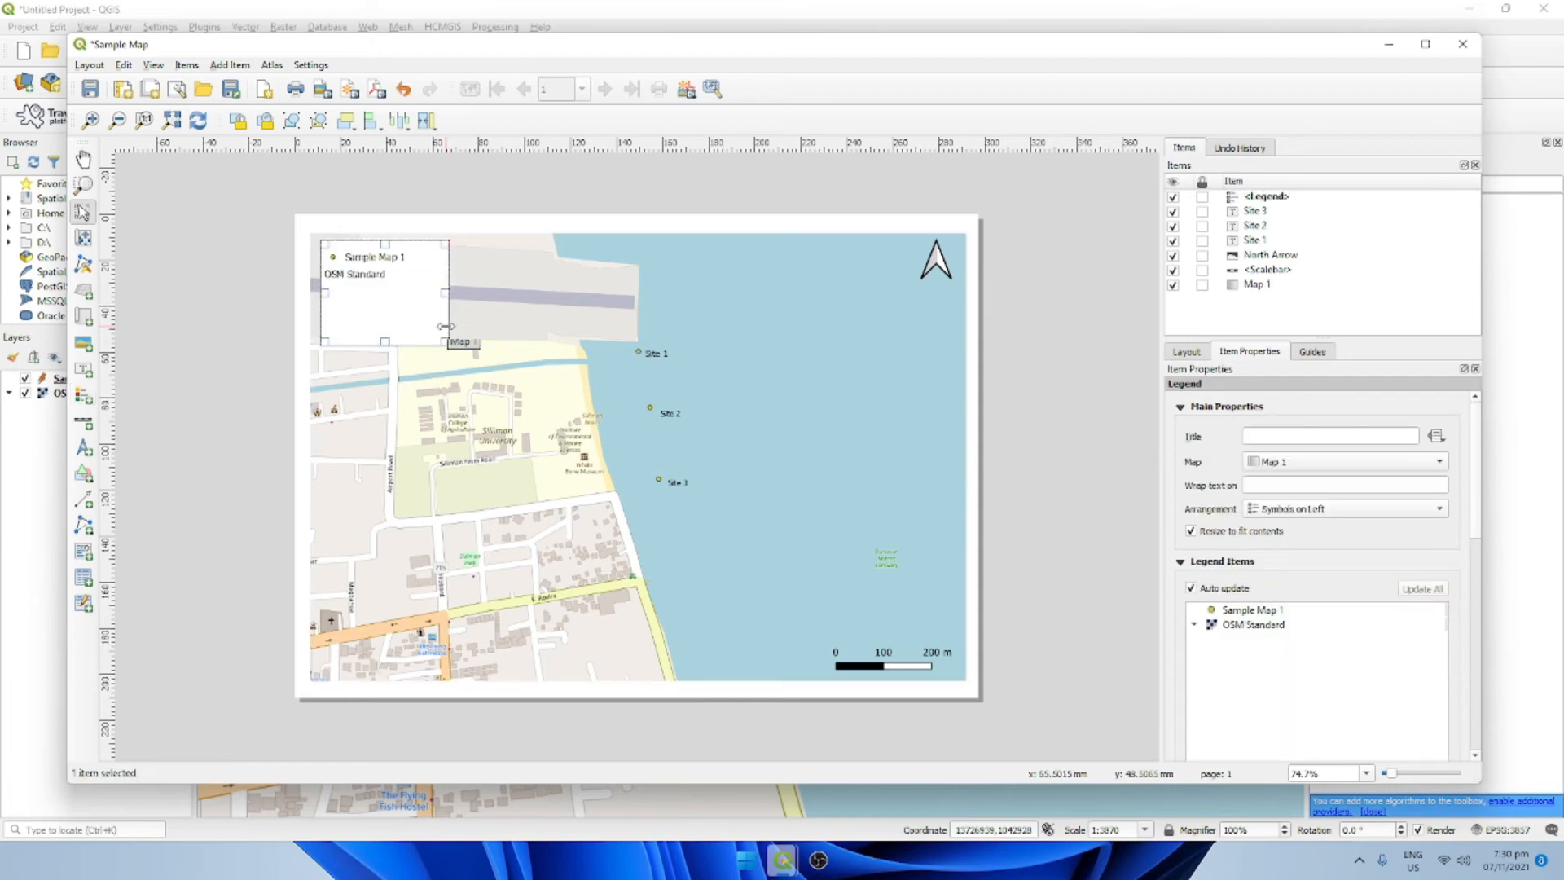
pyautogui.moveTo(351, 249)
pyautogui.mouseDown()
pyautogui.moveTo(407, 316)
pyautogui.moveTo(851, 324)
pyautogui.moveTo(361, 258)
pyautogui.mouseUp()
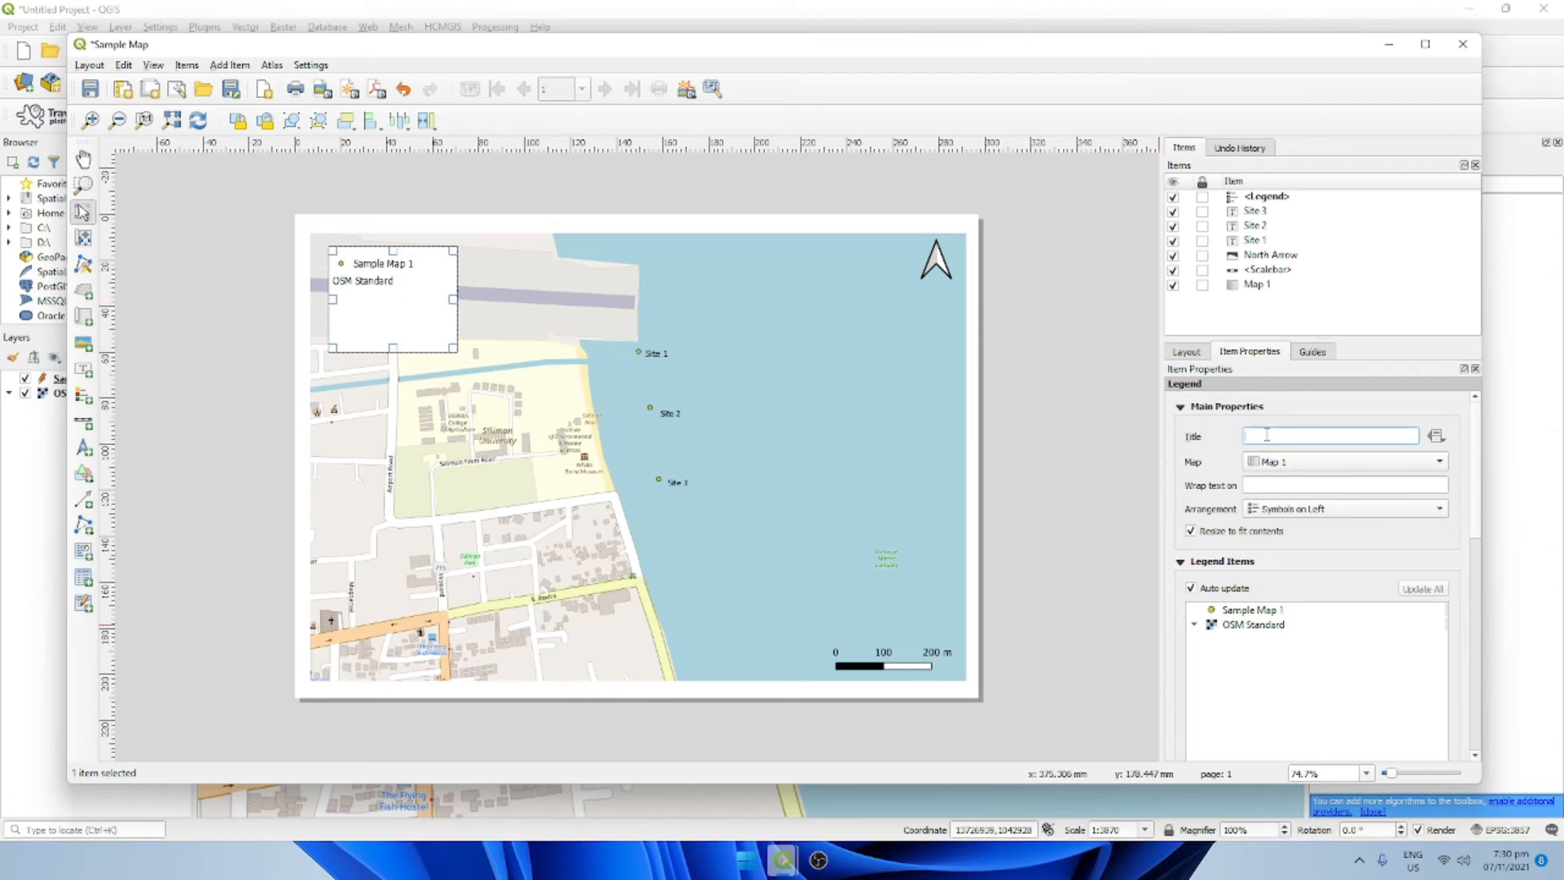
pyautogui.write('Legend')
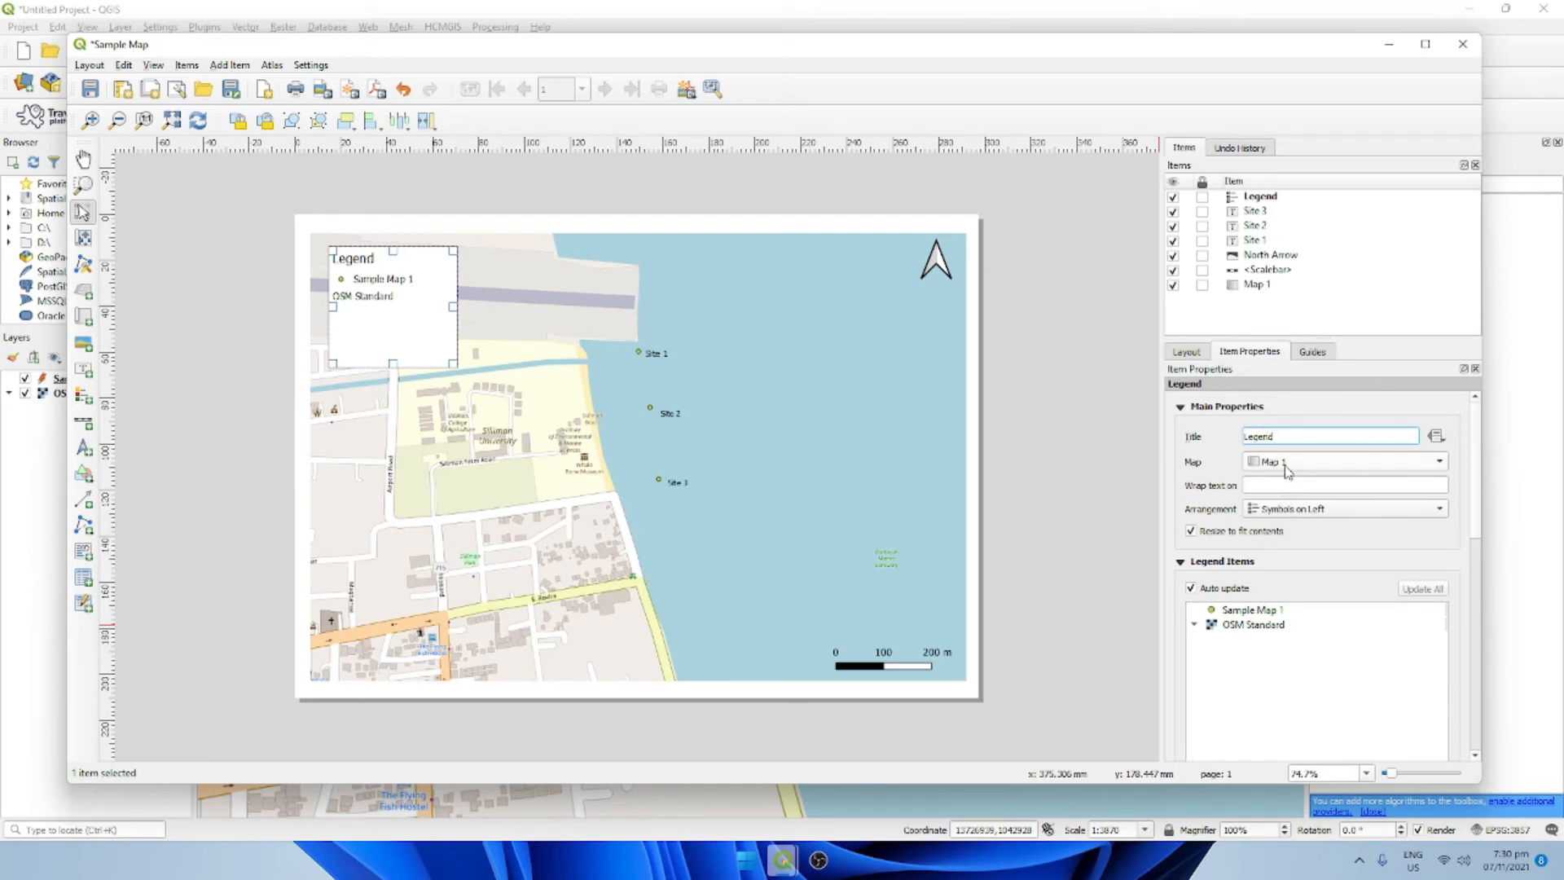
# Step: Turn off the legend's auto update and rename its Sample Map 1 entry as "Sampling Sites"
pyautogui.scroll(-2, 1229, 601)
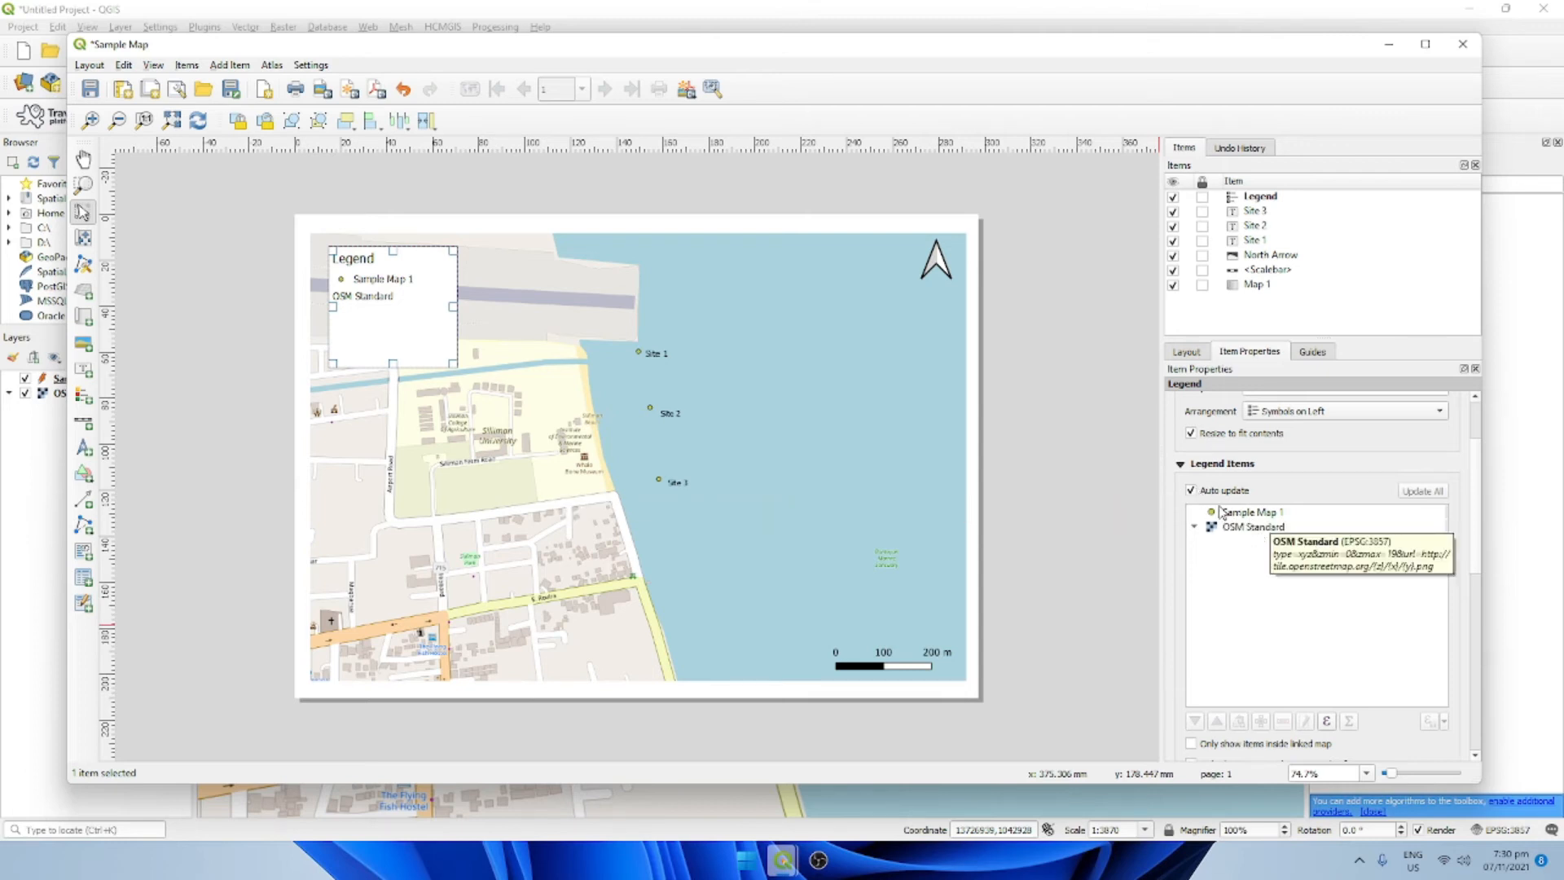
pyautogui.click(1191, 491)
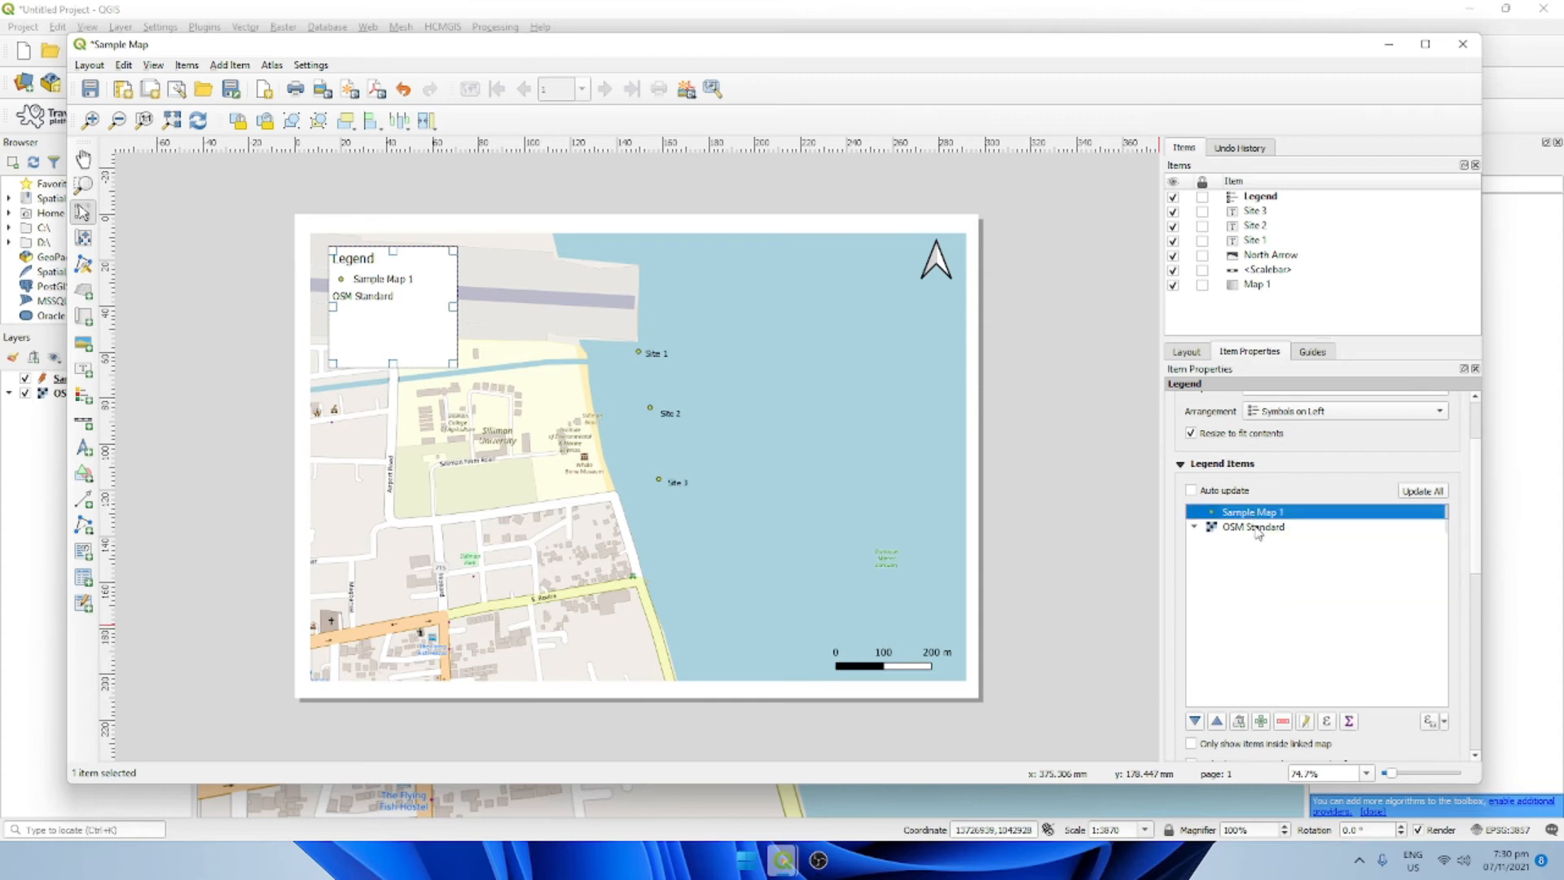
pyautogui.click(1251, 527)
pyautogui.click(1250, 514)
pyautogui.doubleClick(1260, 513)
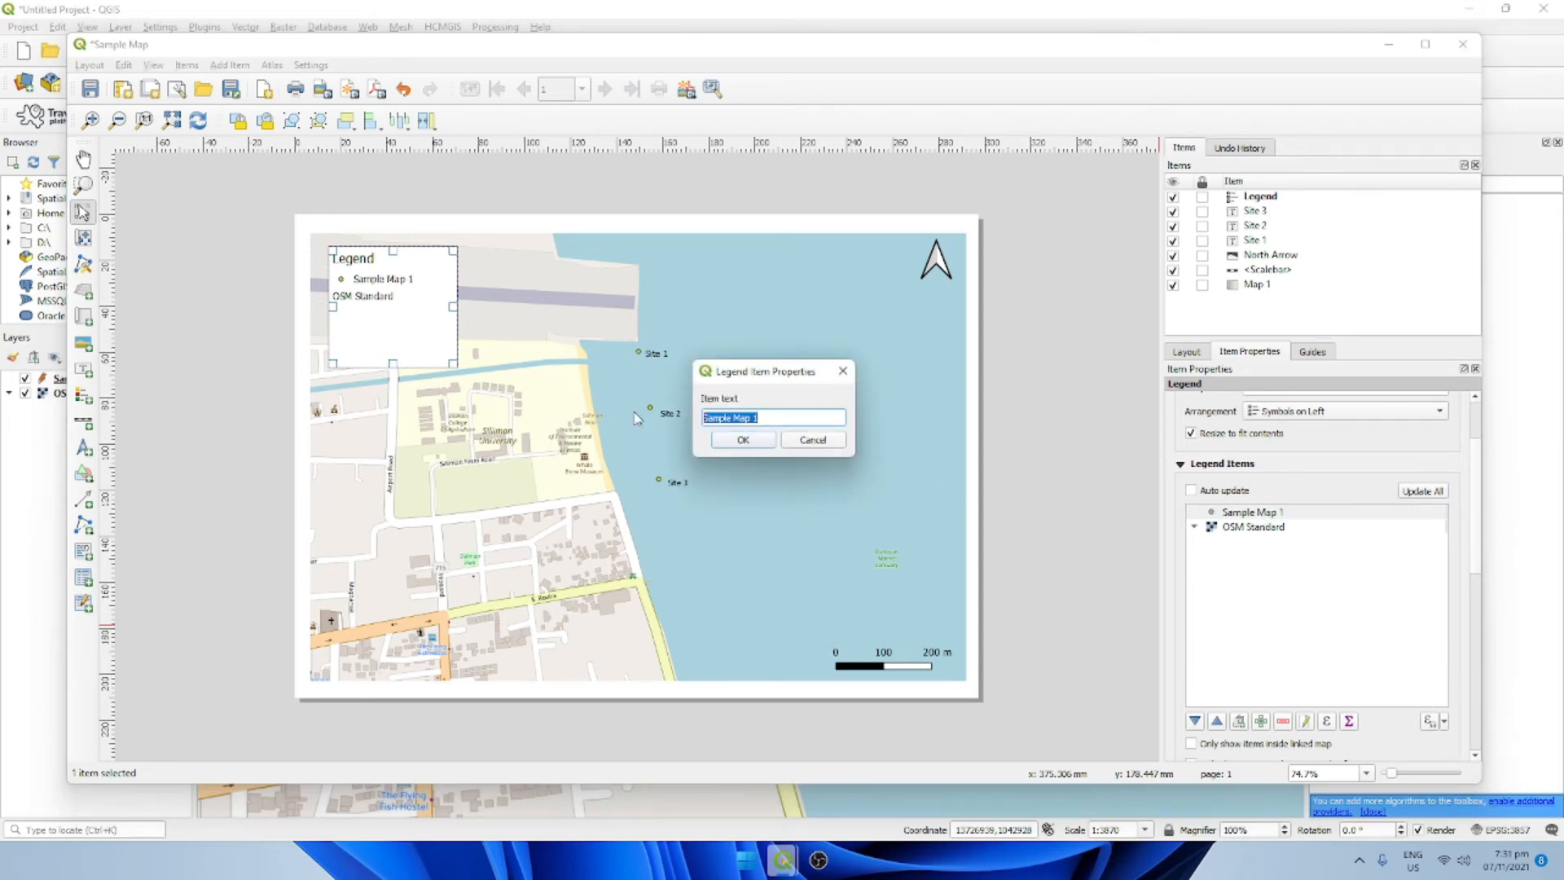
pyautogui.write('S')
pyautogui.click(741, 441)
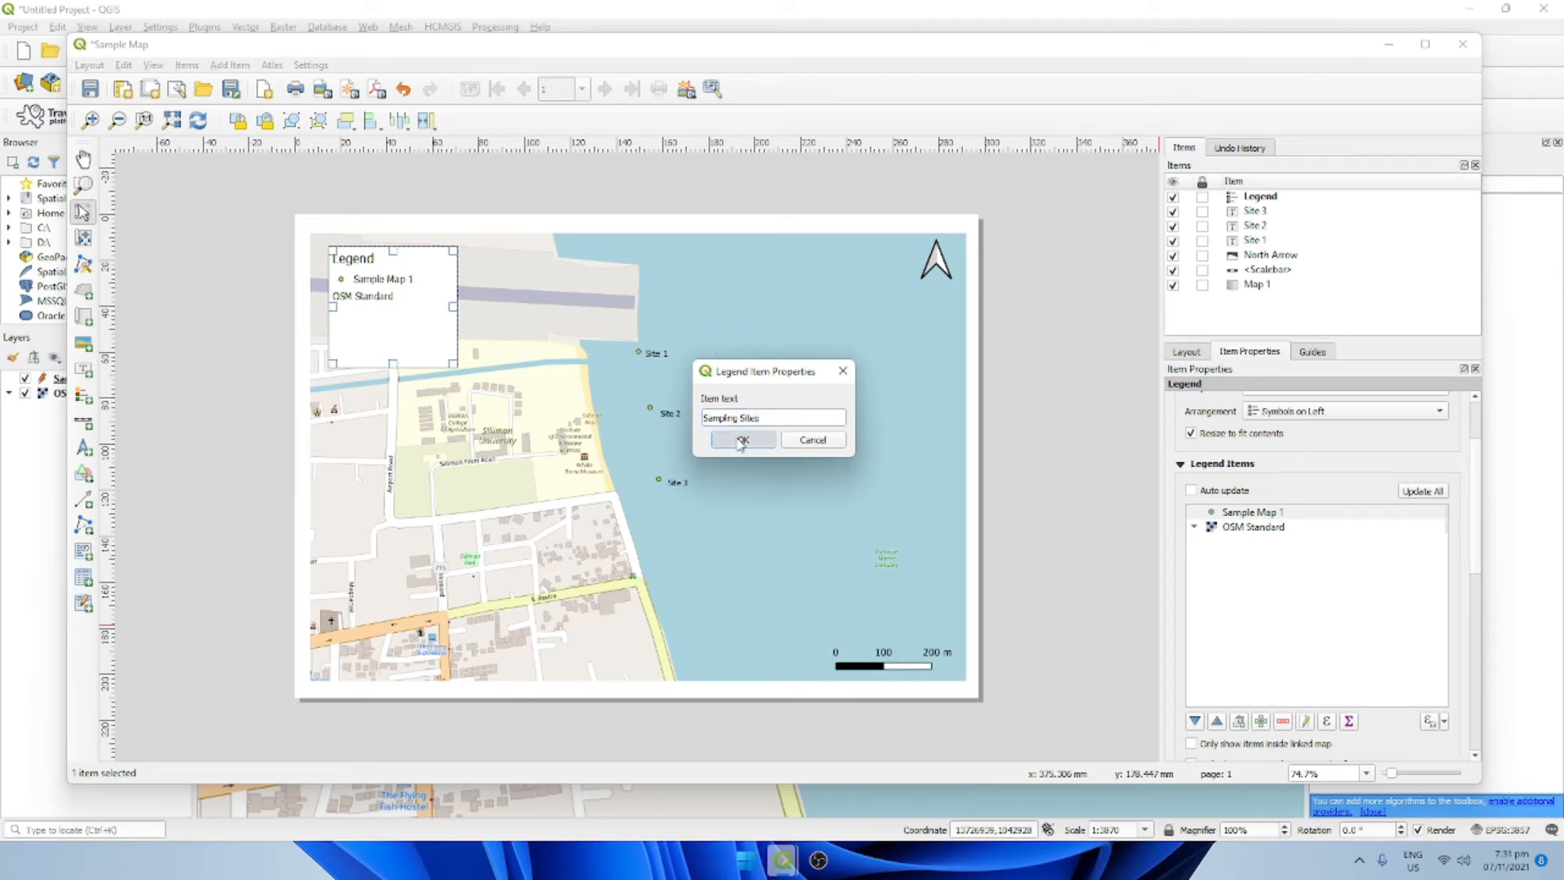
# Step: Rename the OSM Standard legend entry as "Dumaguete" and remove that entry from the legend
pyautogui.doubleClick(1268, 527)
pyautogui.write('Dumaguete')
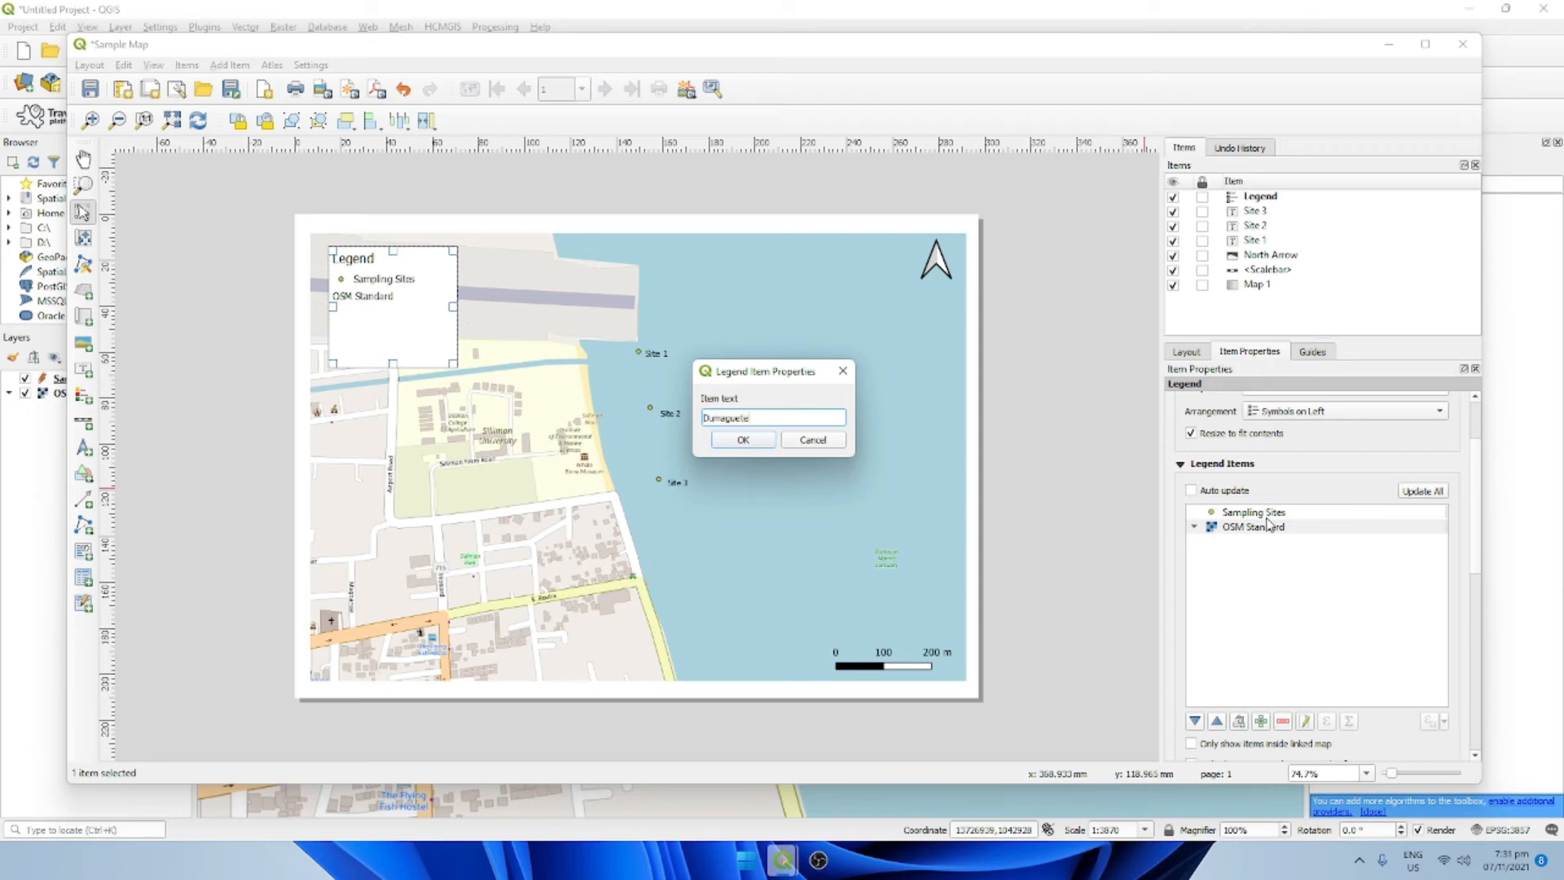
pyautogui.click(748, 440)
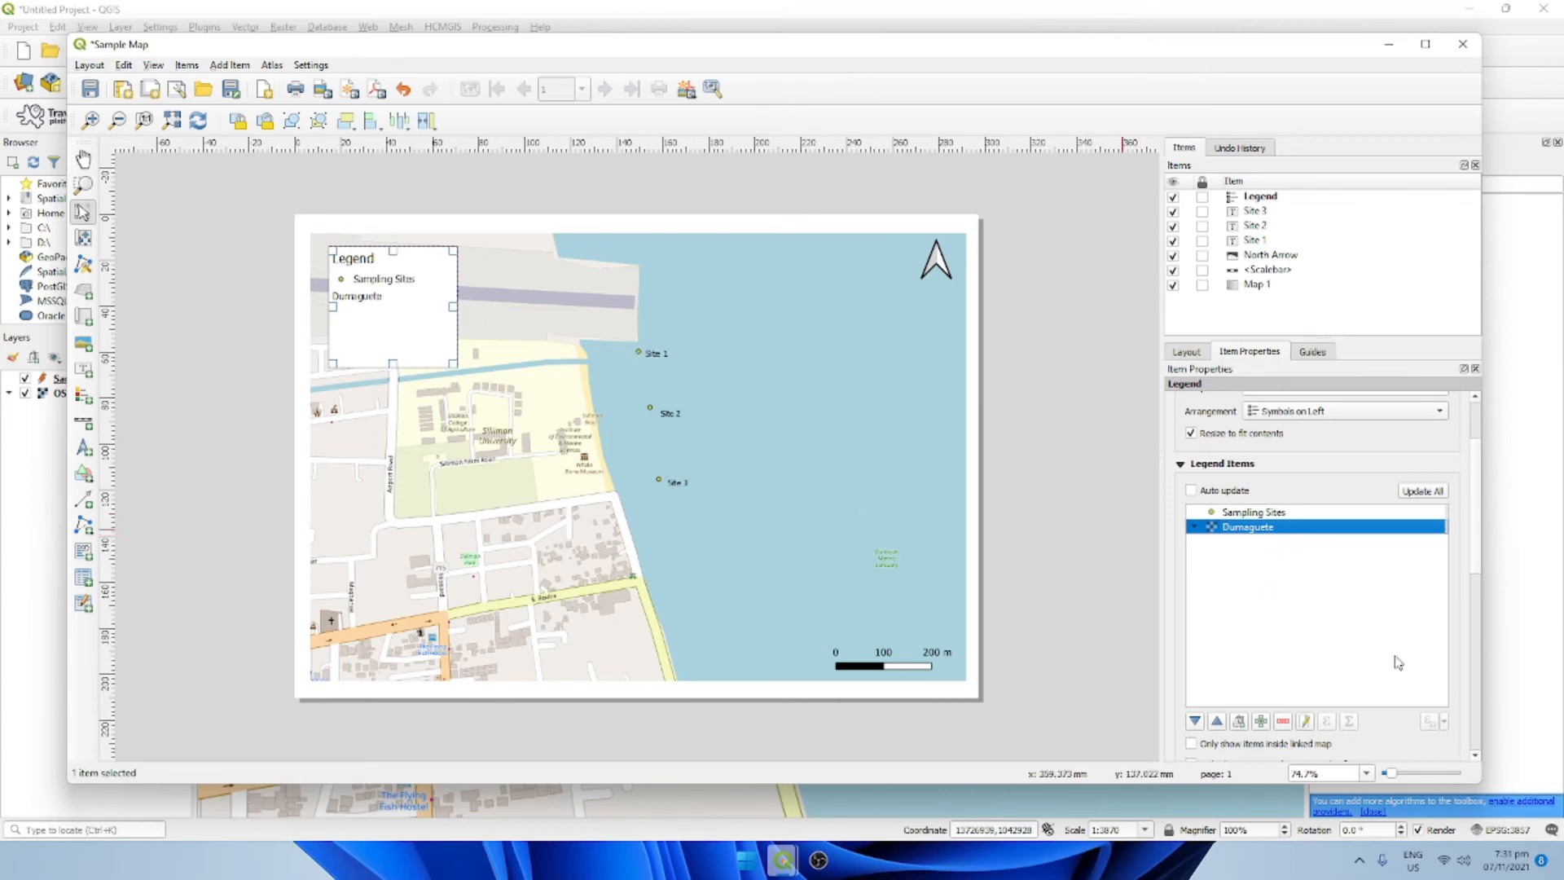
pyautogui.click(1283, 723)
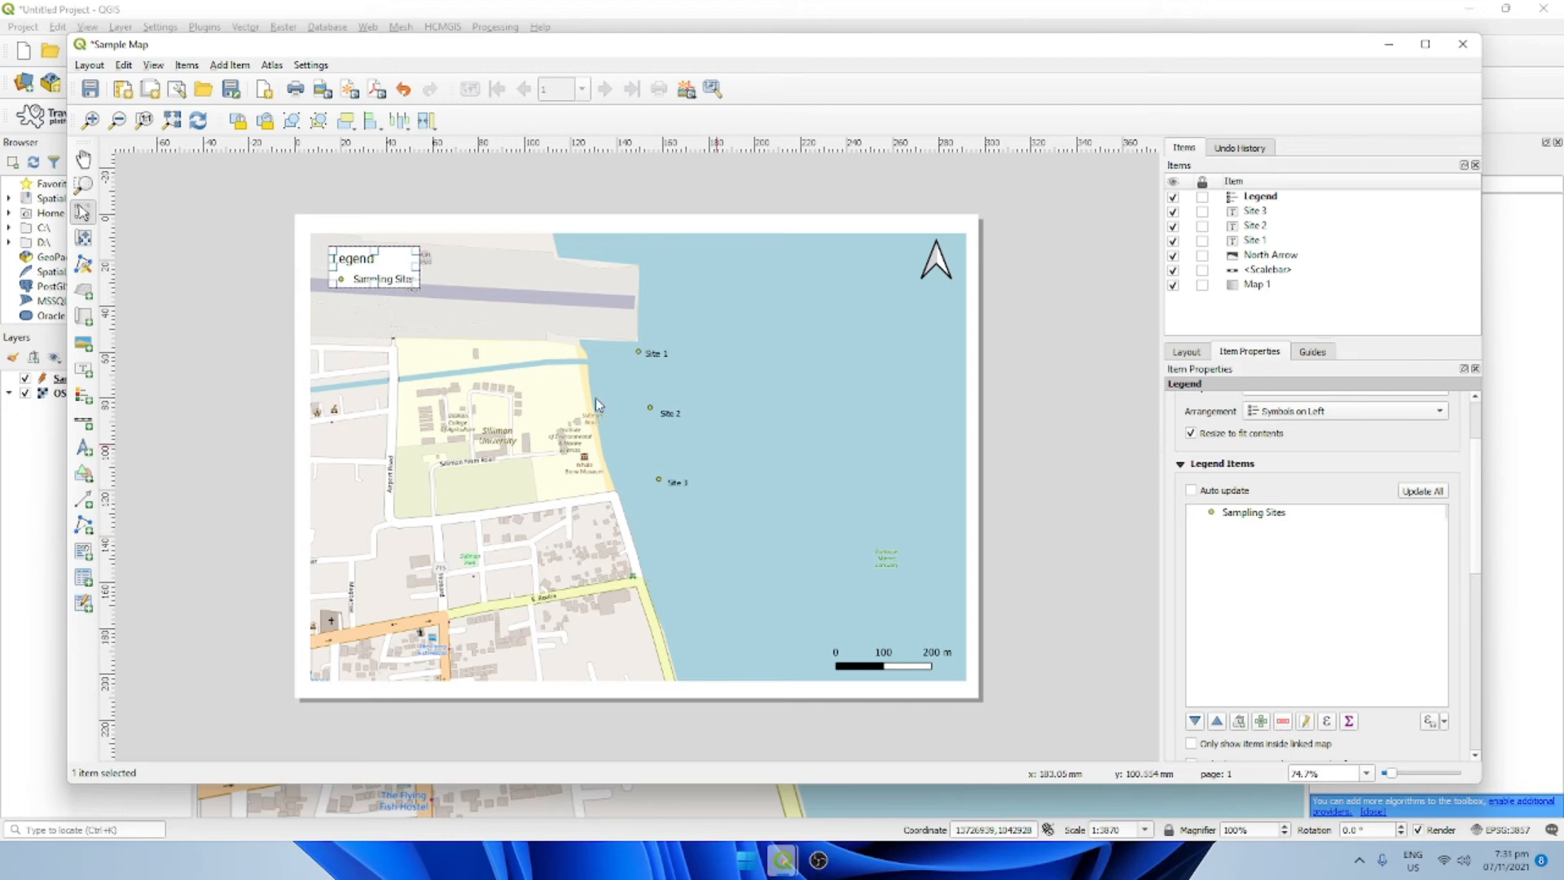
# Step: Move the legend beside the north arrow and turn off its background
pyautogui.moveTo(376, 260); pyautogui.dragTo(858, 259)
pyautogui.click(832, 385)
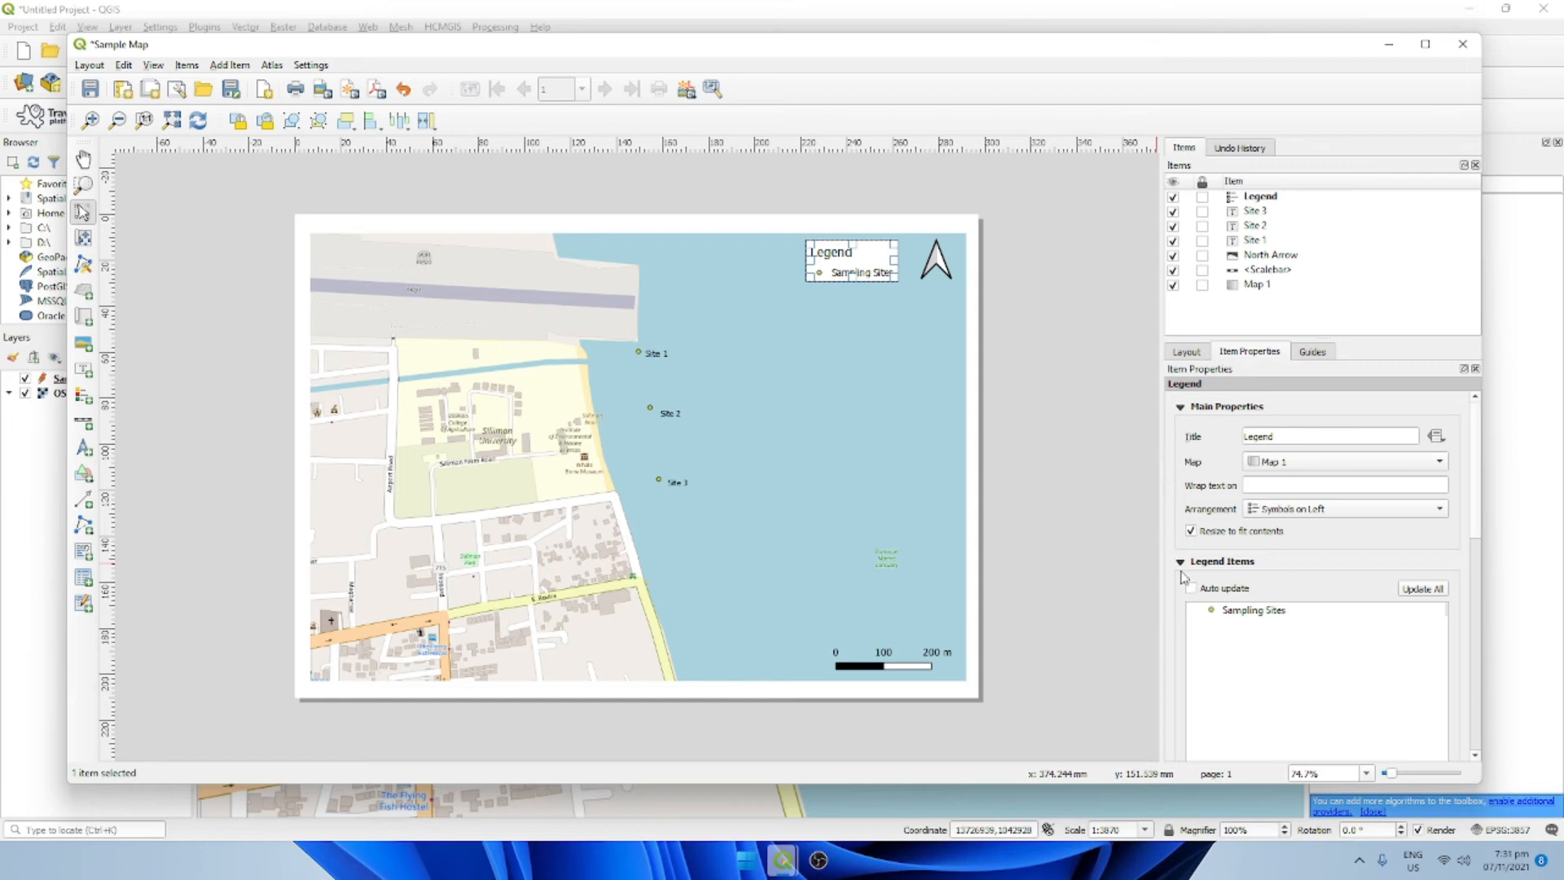
pyautogui.scroll(-3, 1213, 602)
pyautogui.scroll(-2, 1195, 716)
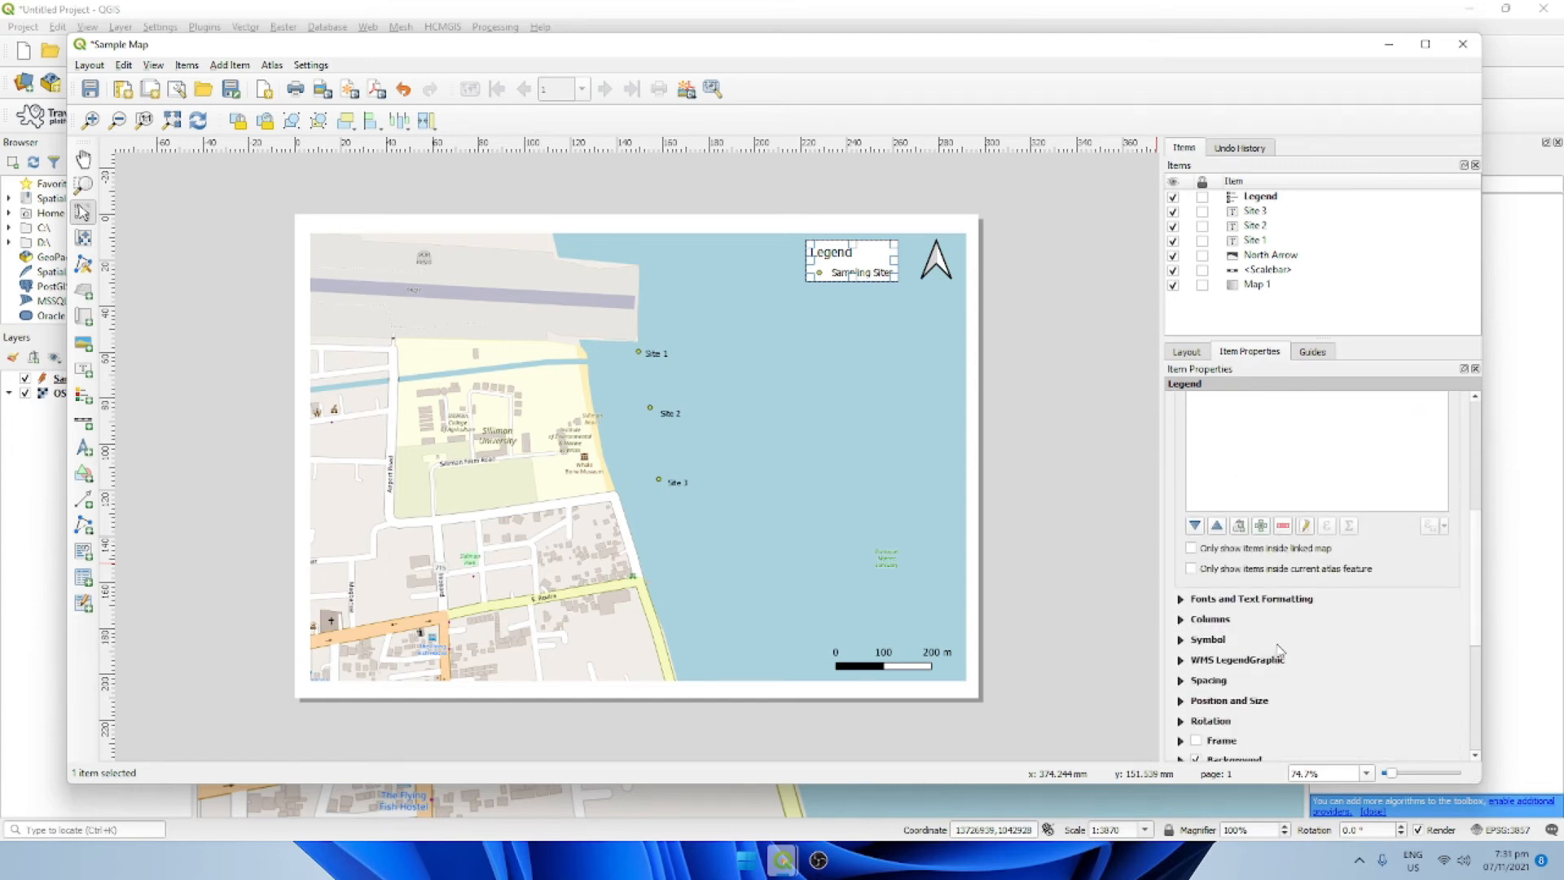
pyautogui.scroll(-2, 1284, 627)
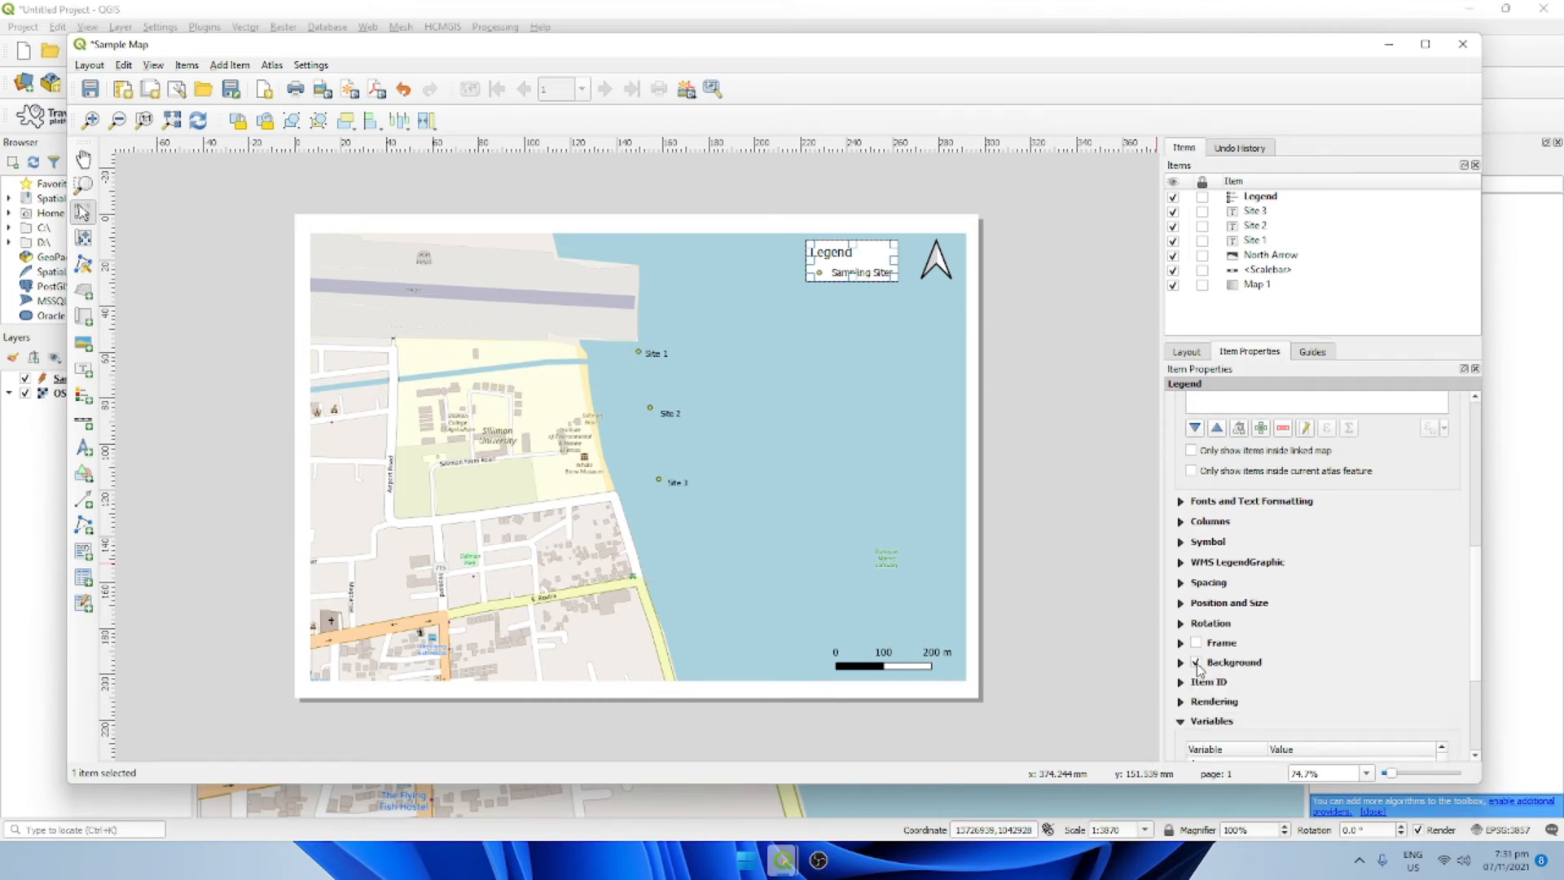
pyautogui.click(819, 264)
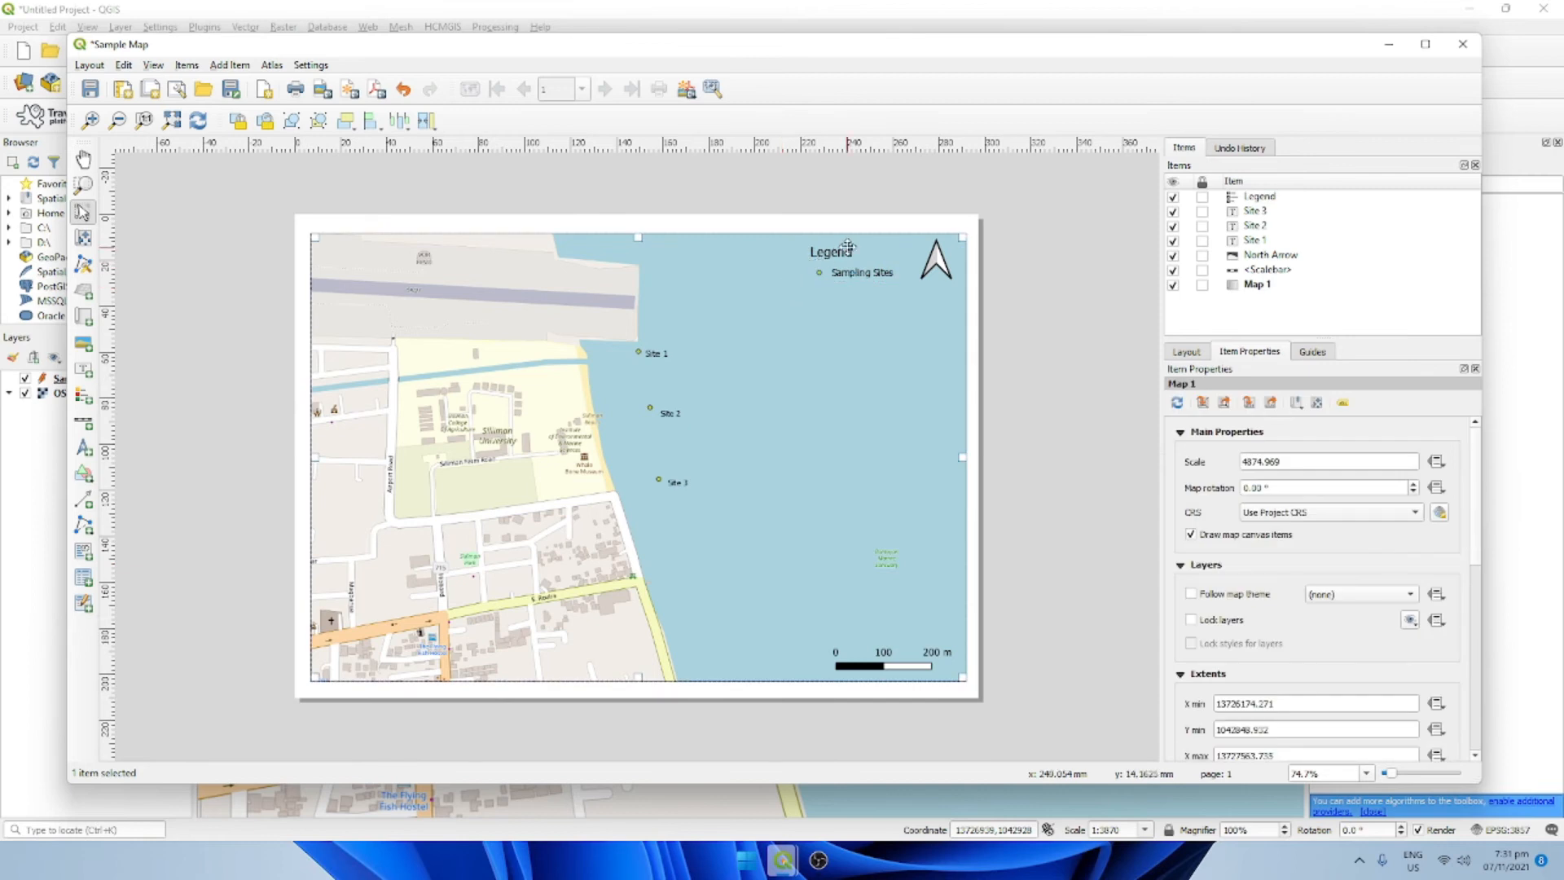
# Step: Move the legend down over the sea, just above the scale bar
pyautogui.moveTo(847, 259); pyautogui.dragTo(886, 603)
pyautogui.click(841, 430)
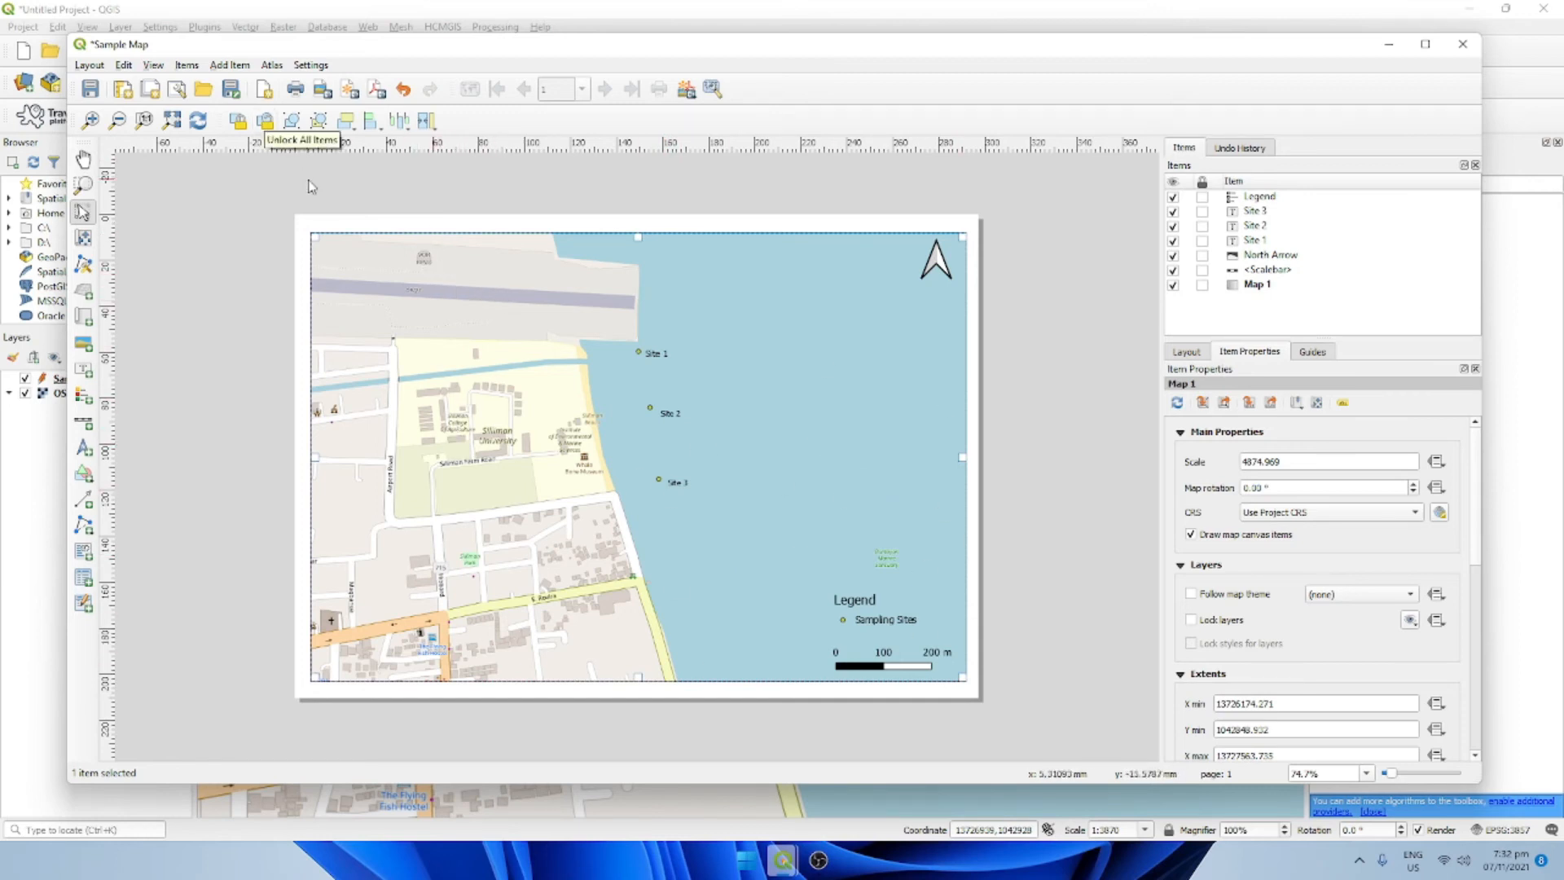
pyautogui.click(257, 315)
pyautogui.click(443, 315)
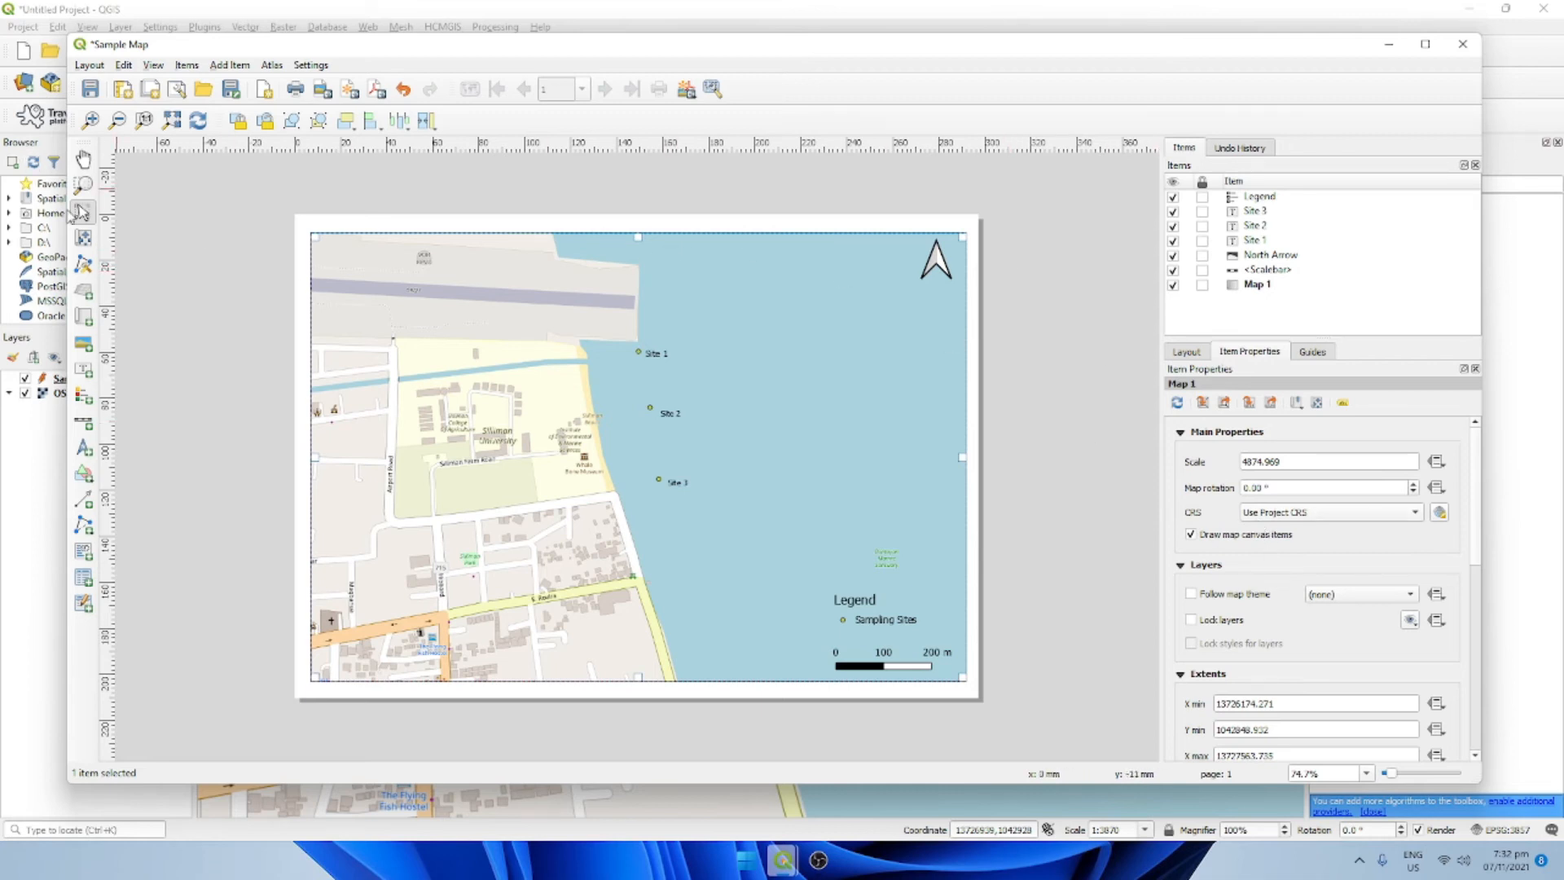
pyautogui.click(490, 196)
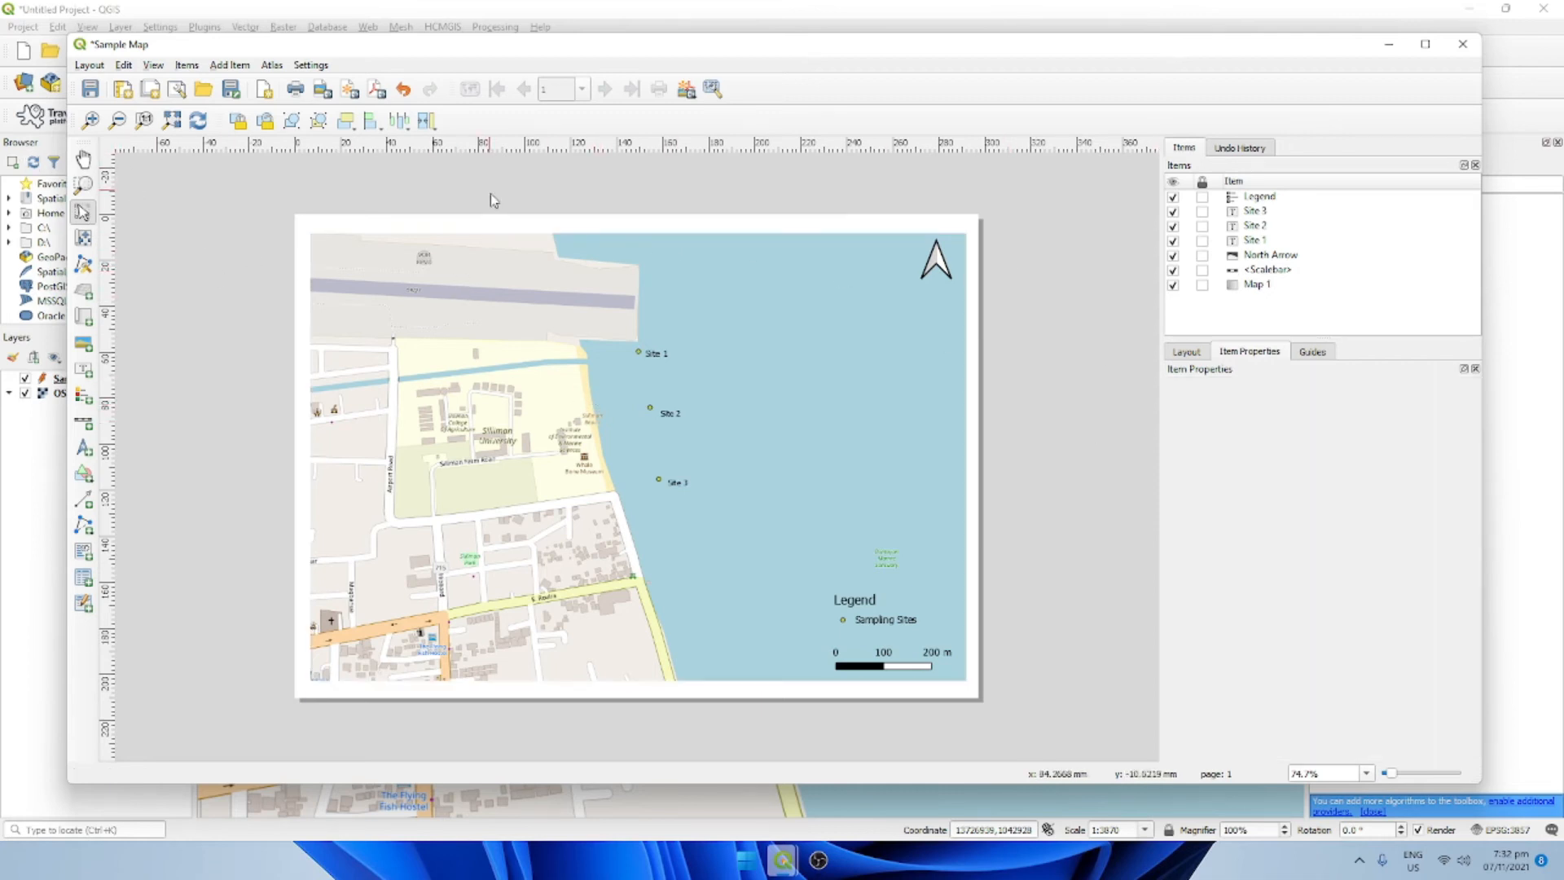
# Step: Add a grid to Map 1 in the layout and open the grid's properties for editing
pyautogui.click(553, 326)
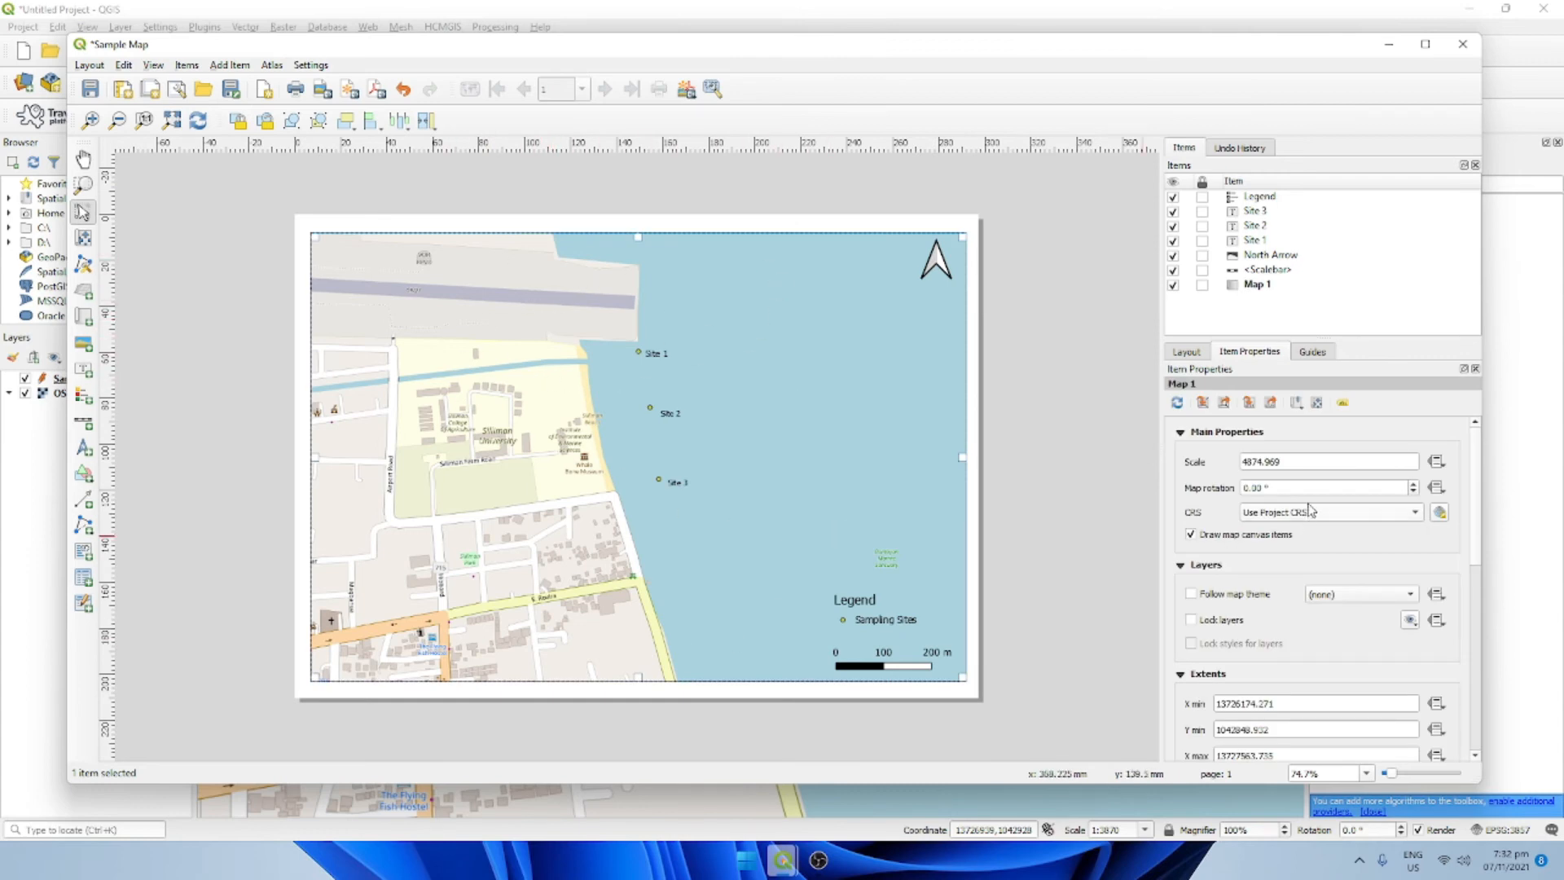
pyautogui.scroll(-5, 1197, 568)
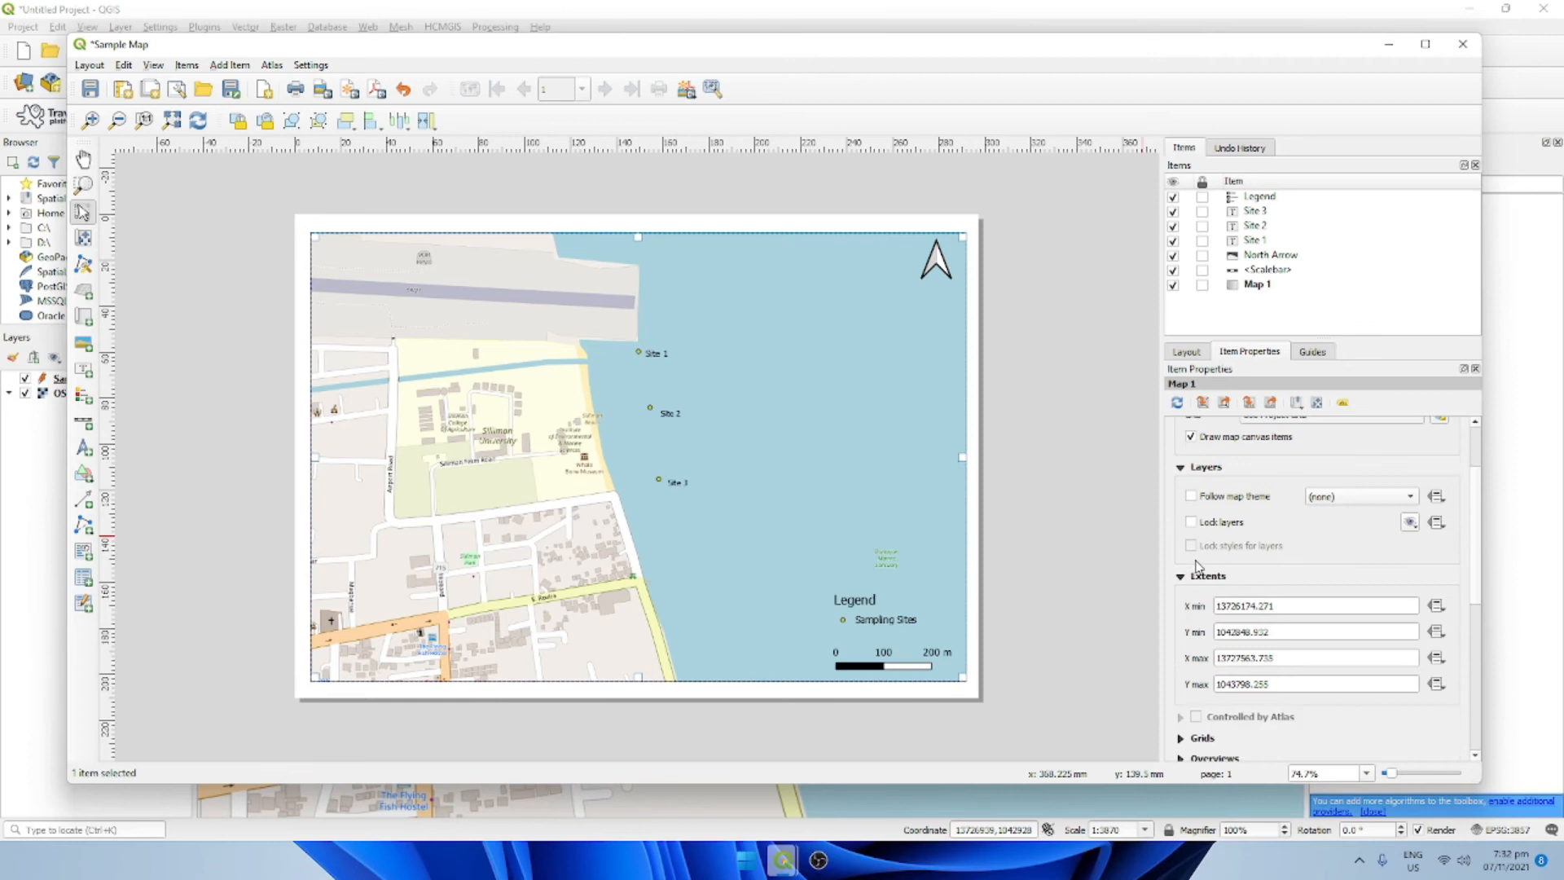
pyautogui.scroll(-1, 1197, 569)
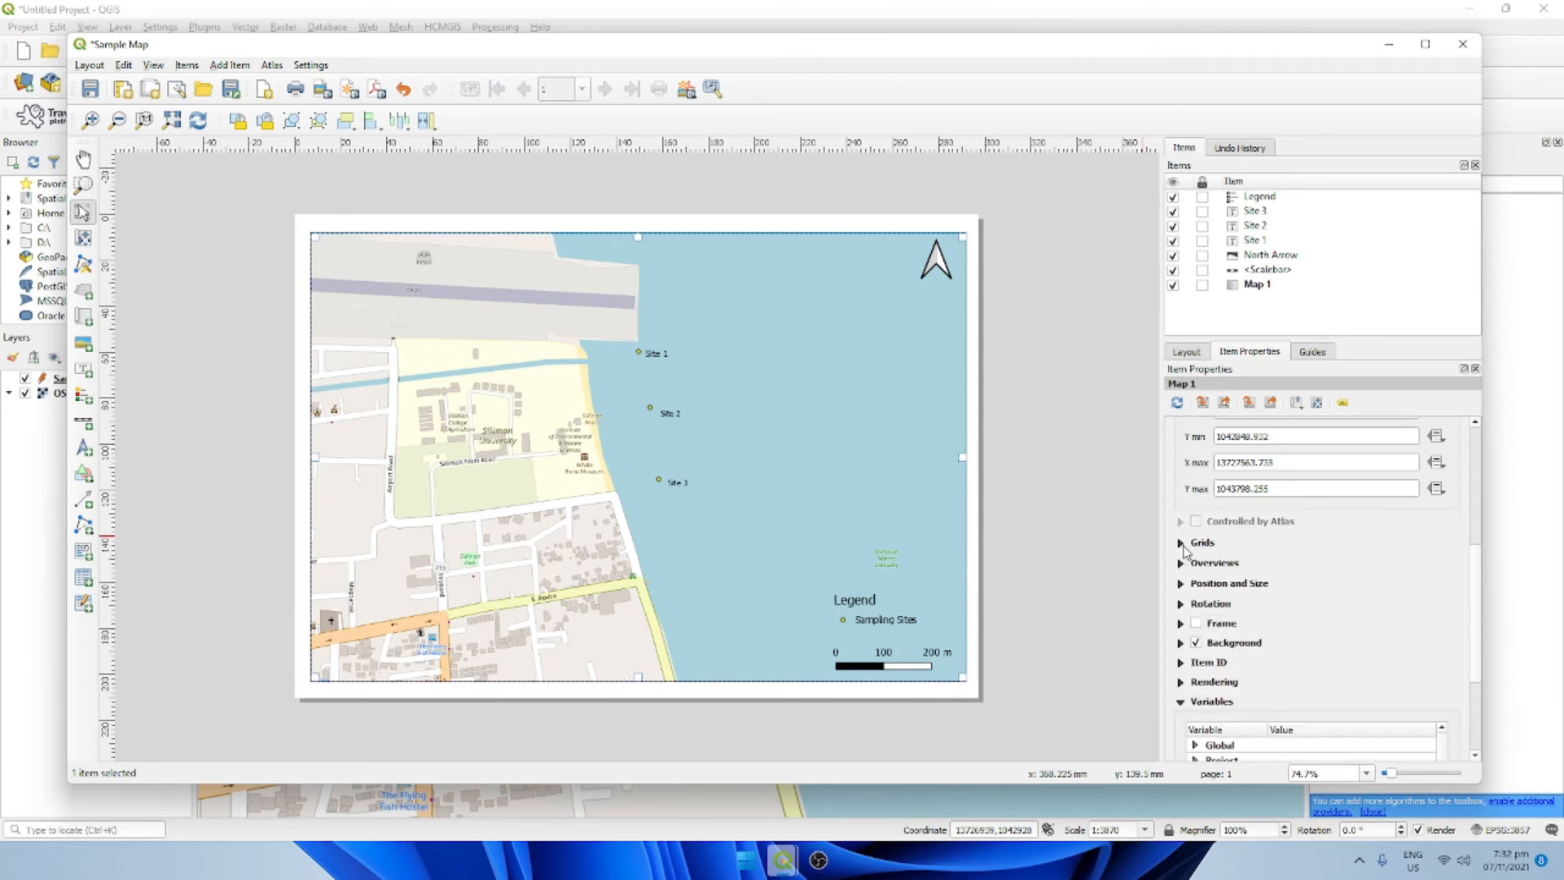
pyautogui.click(1180, 543)
pyautogui.scroll(-3, 1228, 548)
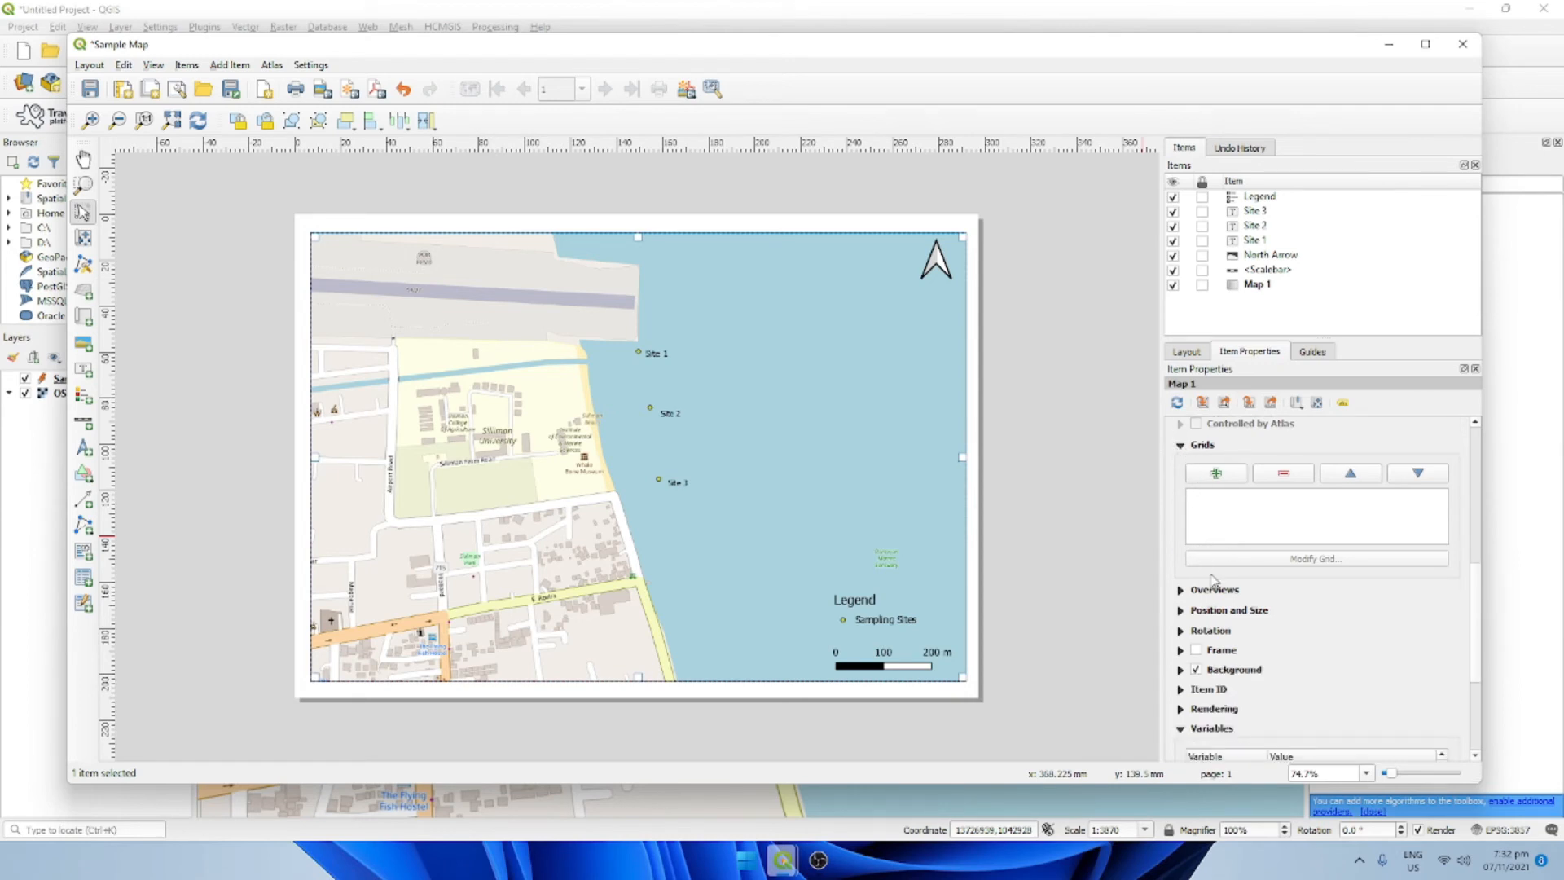
pyautogui.click(1226, 477)
pyautogui.click(1219, 499)
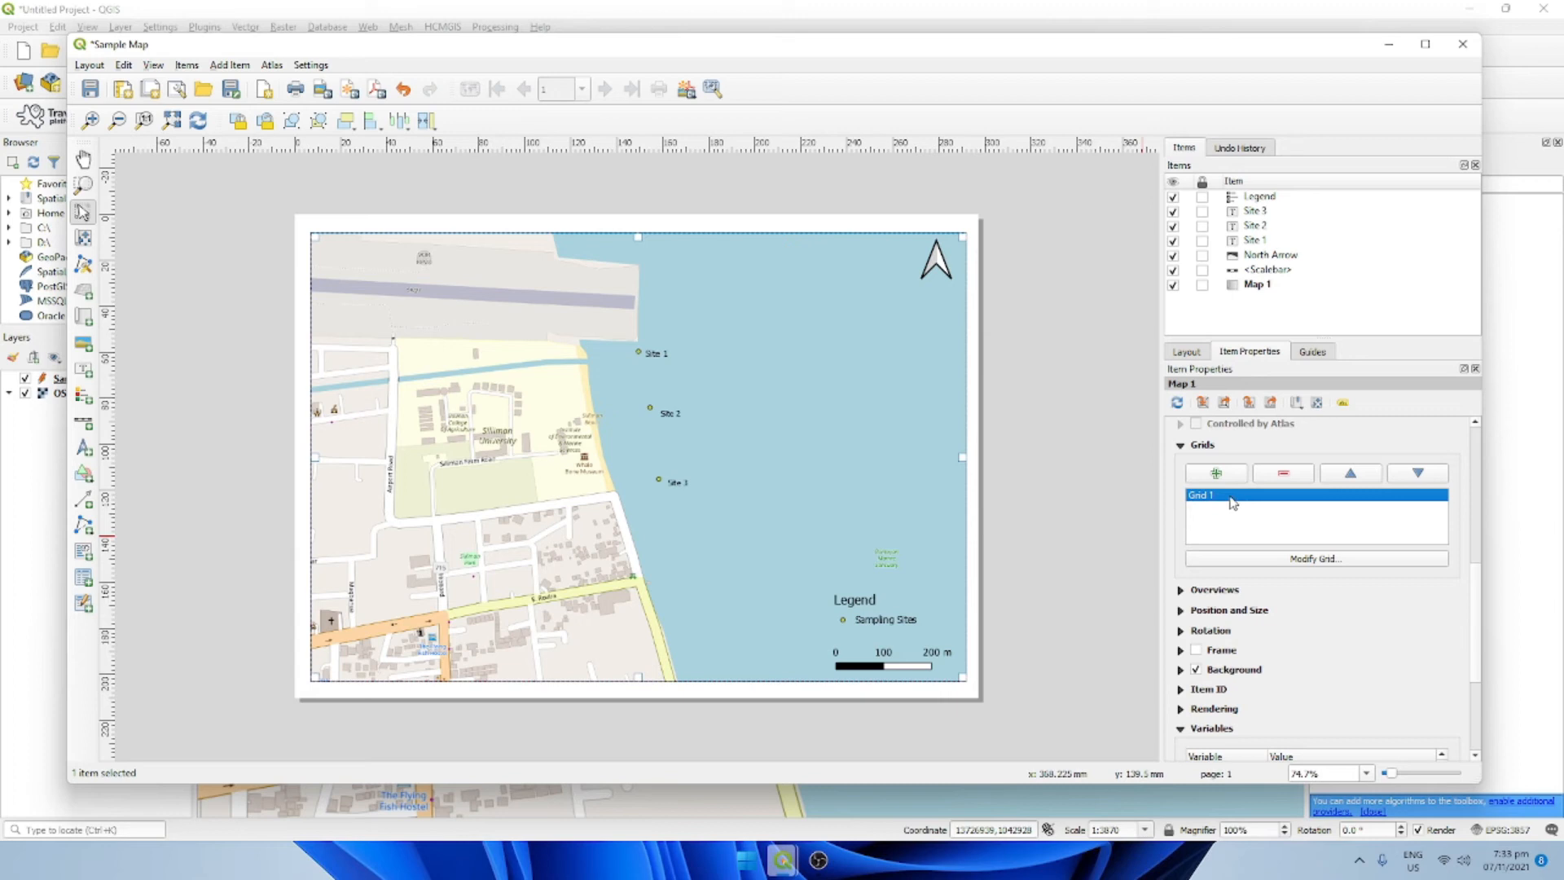
pyautogui.click(1297, 566)
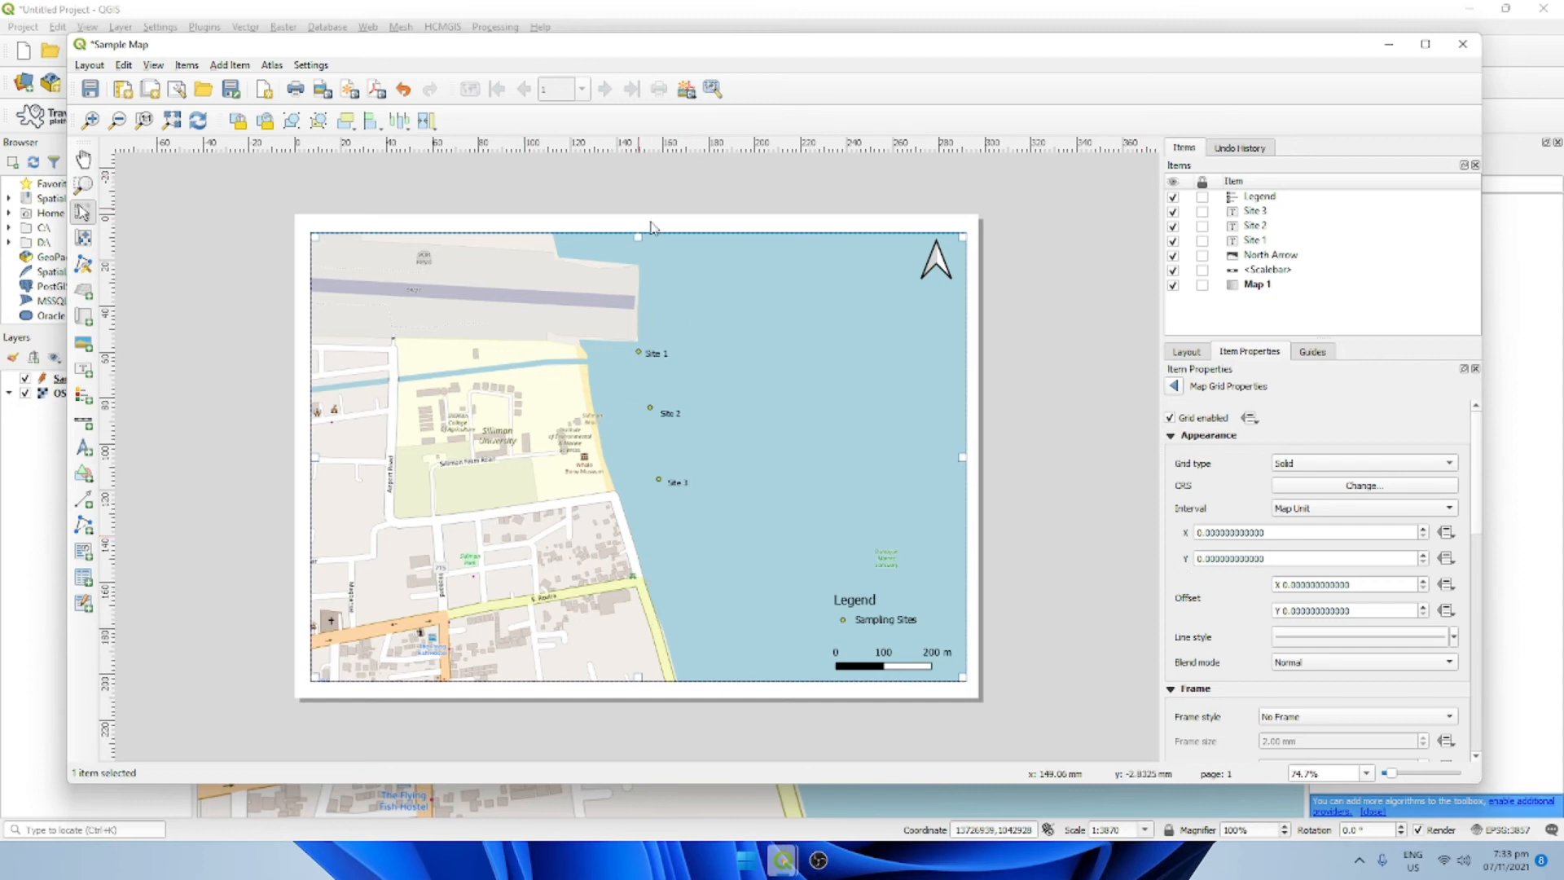
# Step: Try grid intervals of 0.1, 0.01 and 0.001 map units in both X and Y
pyautogui.click(1209, 535)
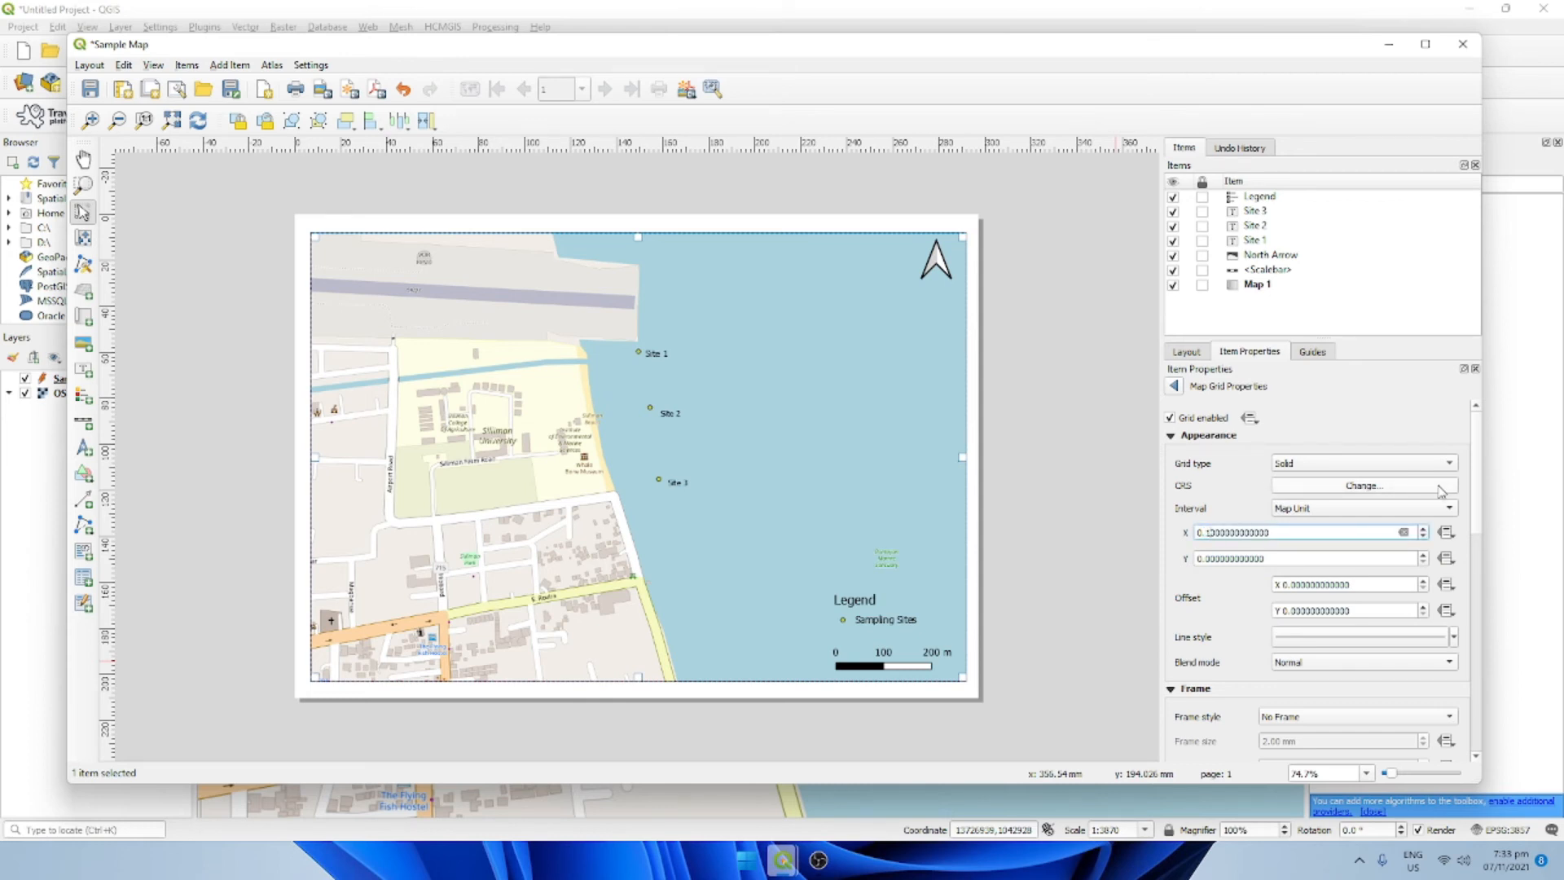
pyautogui.click(1209, 558)
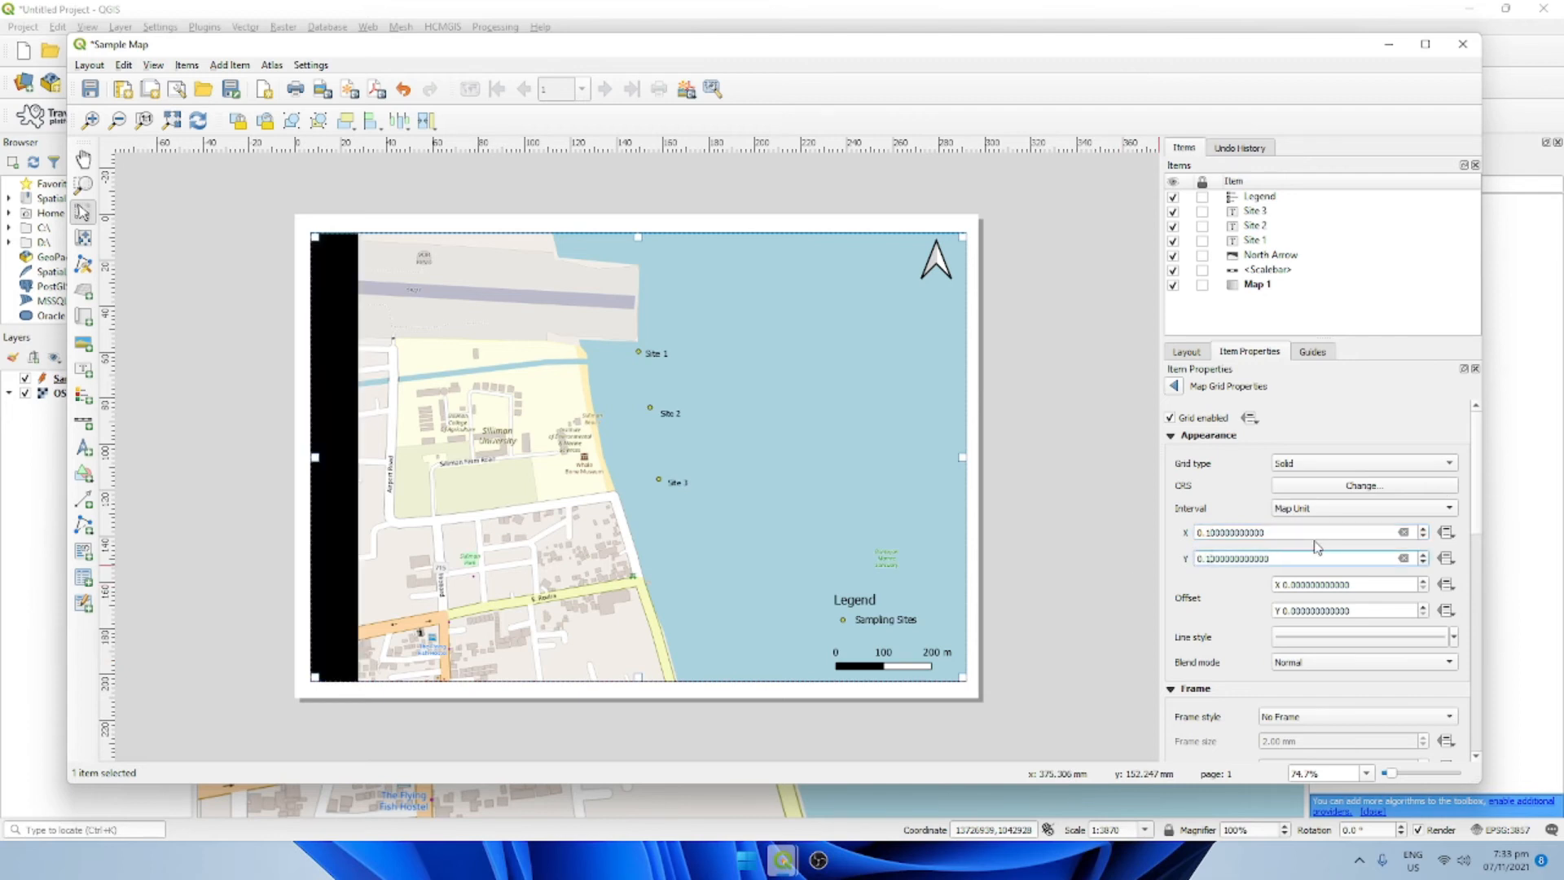
pyautogui.click(1251, 604)
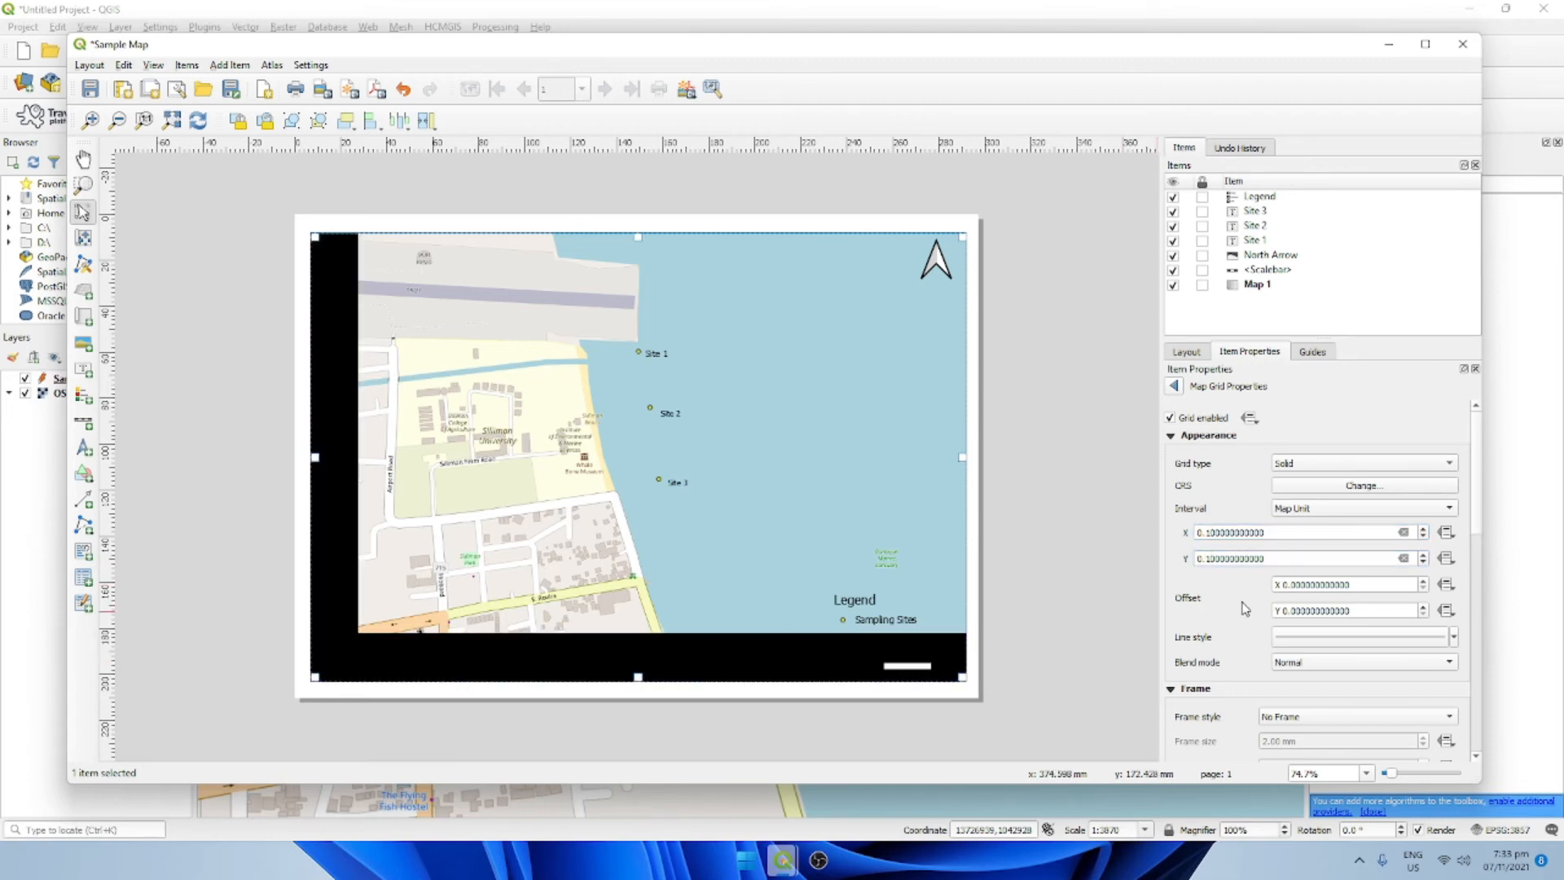
pyautogui.click(1233, 532)
pyautogui.click(1207, 560)
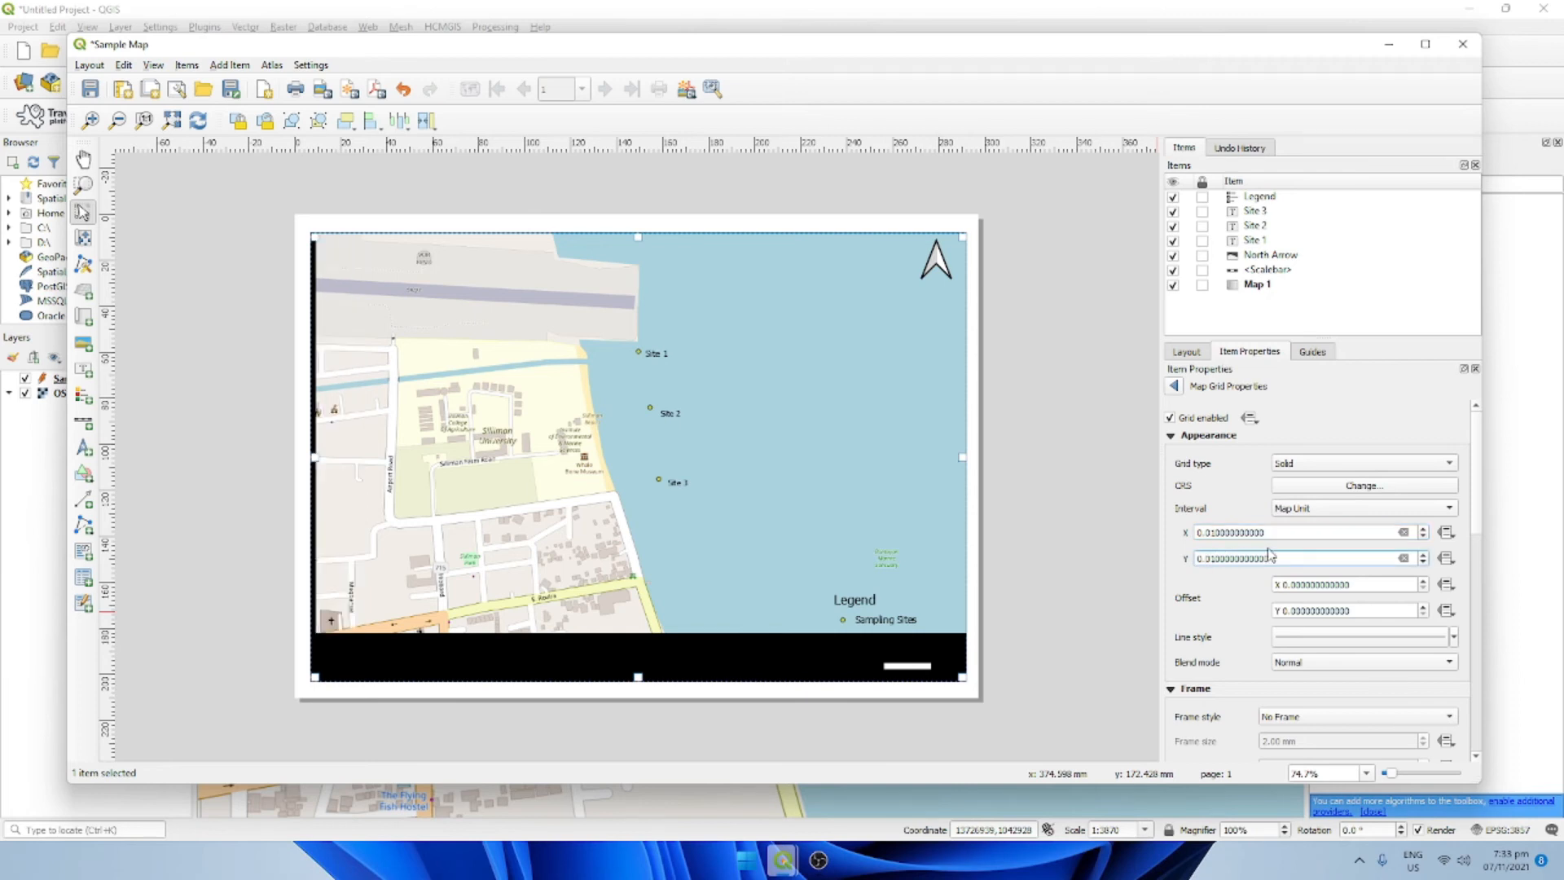
pyautogui.click(1237, 596)
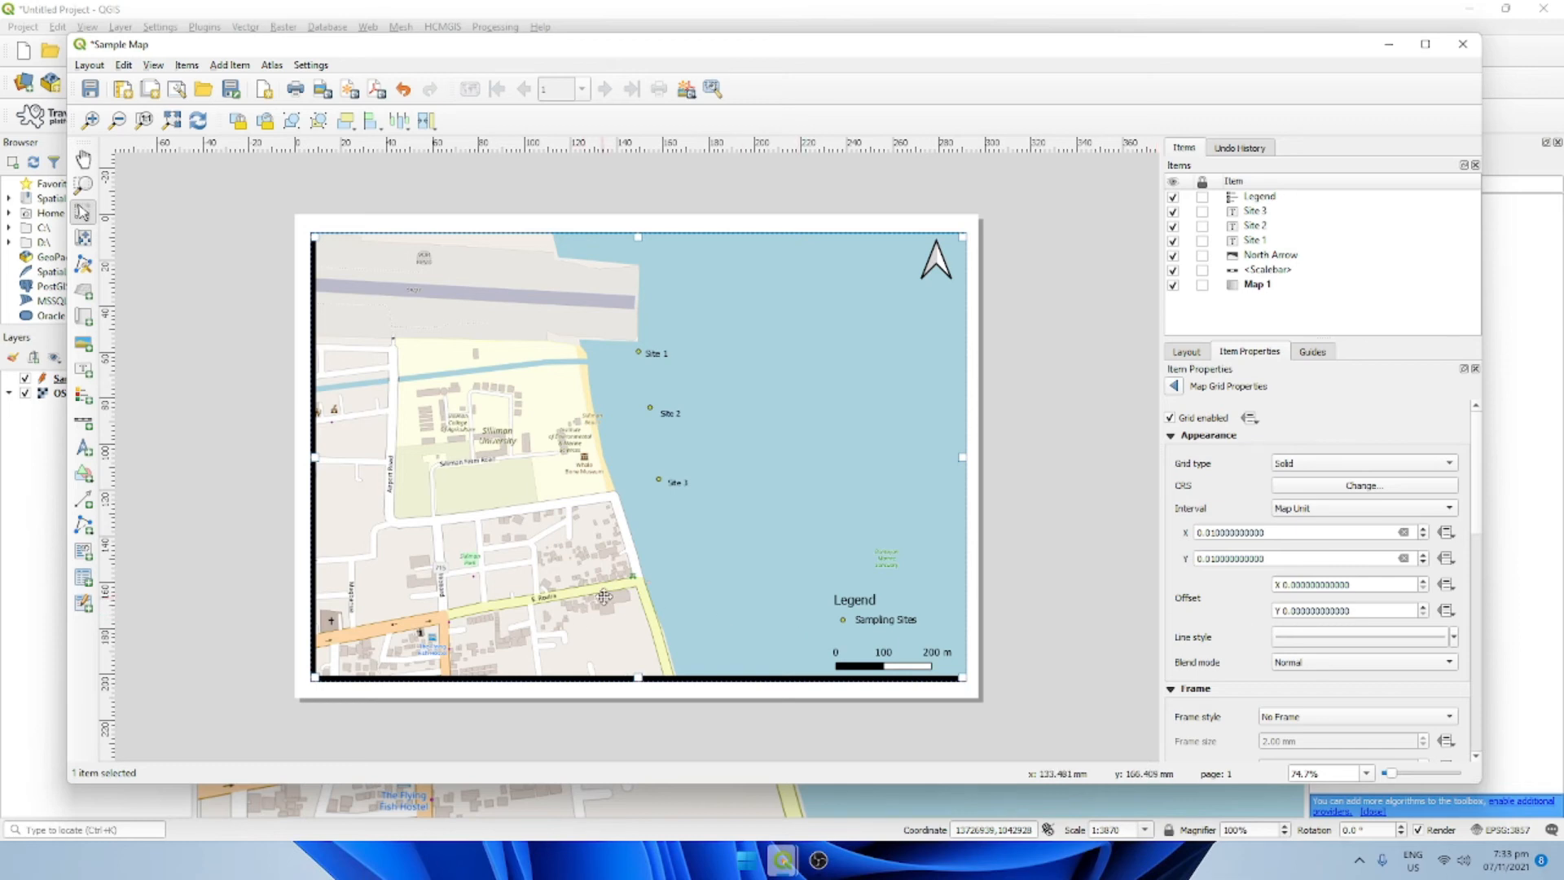
pyautogui.click(1226, 531)
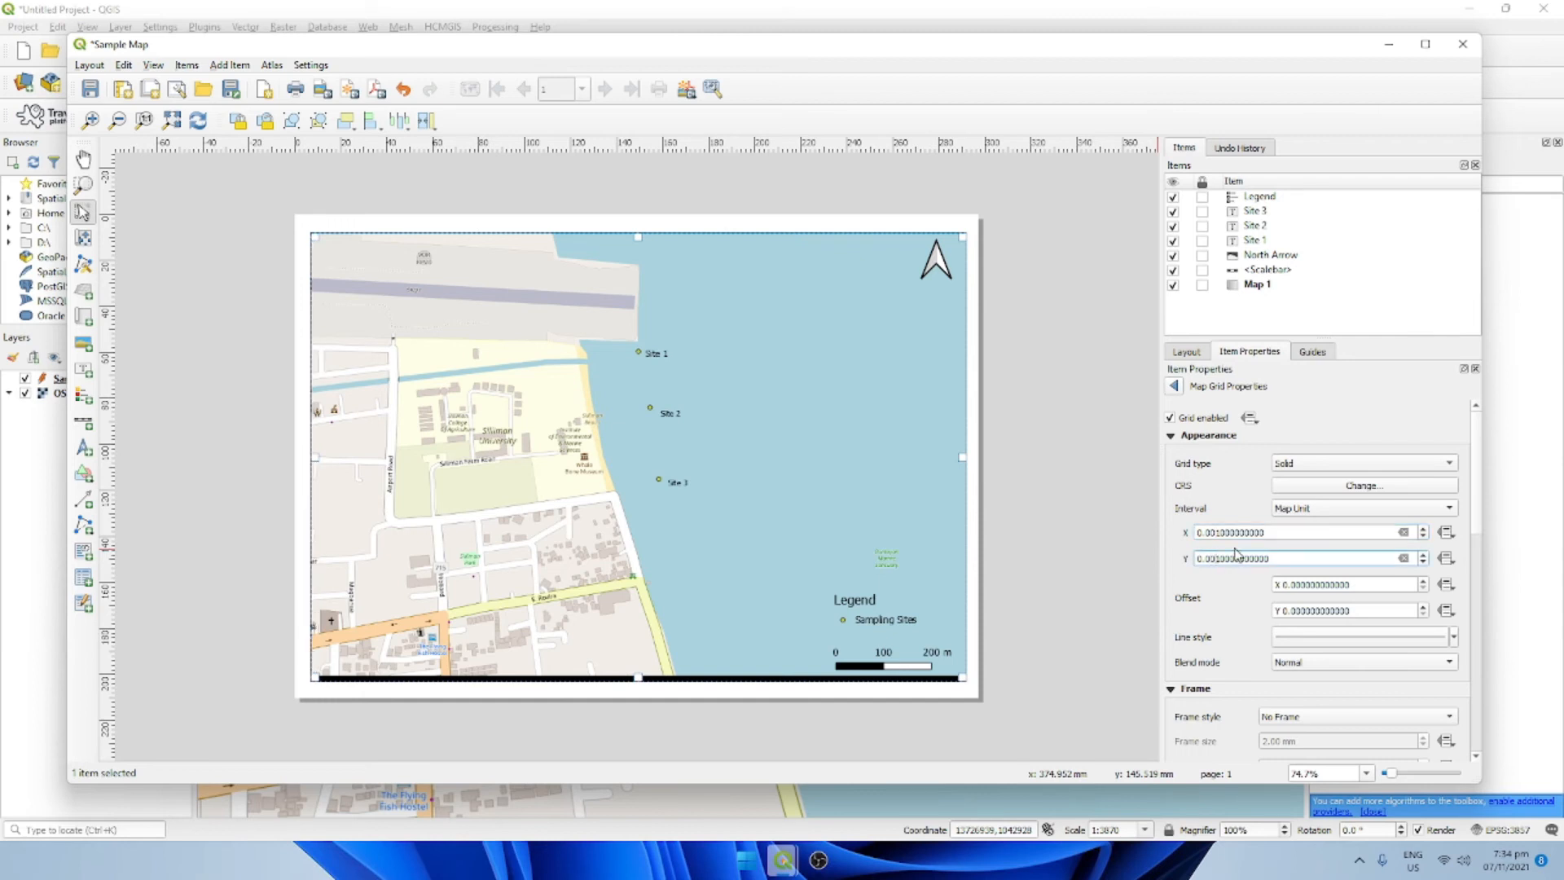
# Step: Switch the grid type to Frame and annotations only, and return it to Solid
pyautogui.click(1317, 461)
pyautogui.click(1320, 511)
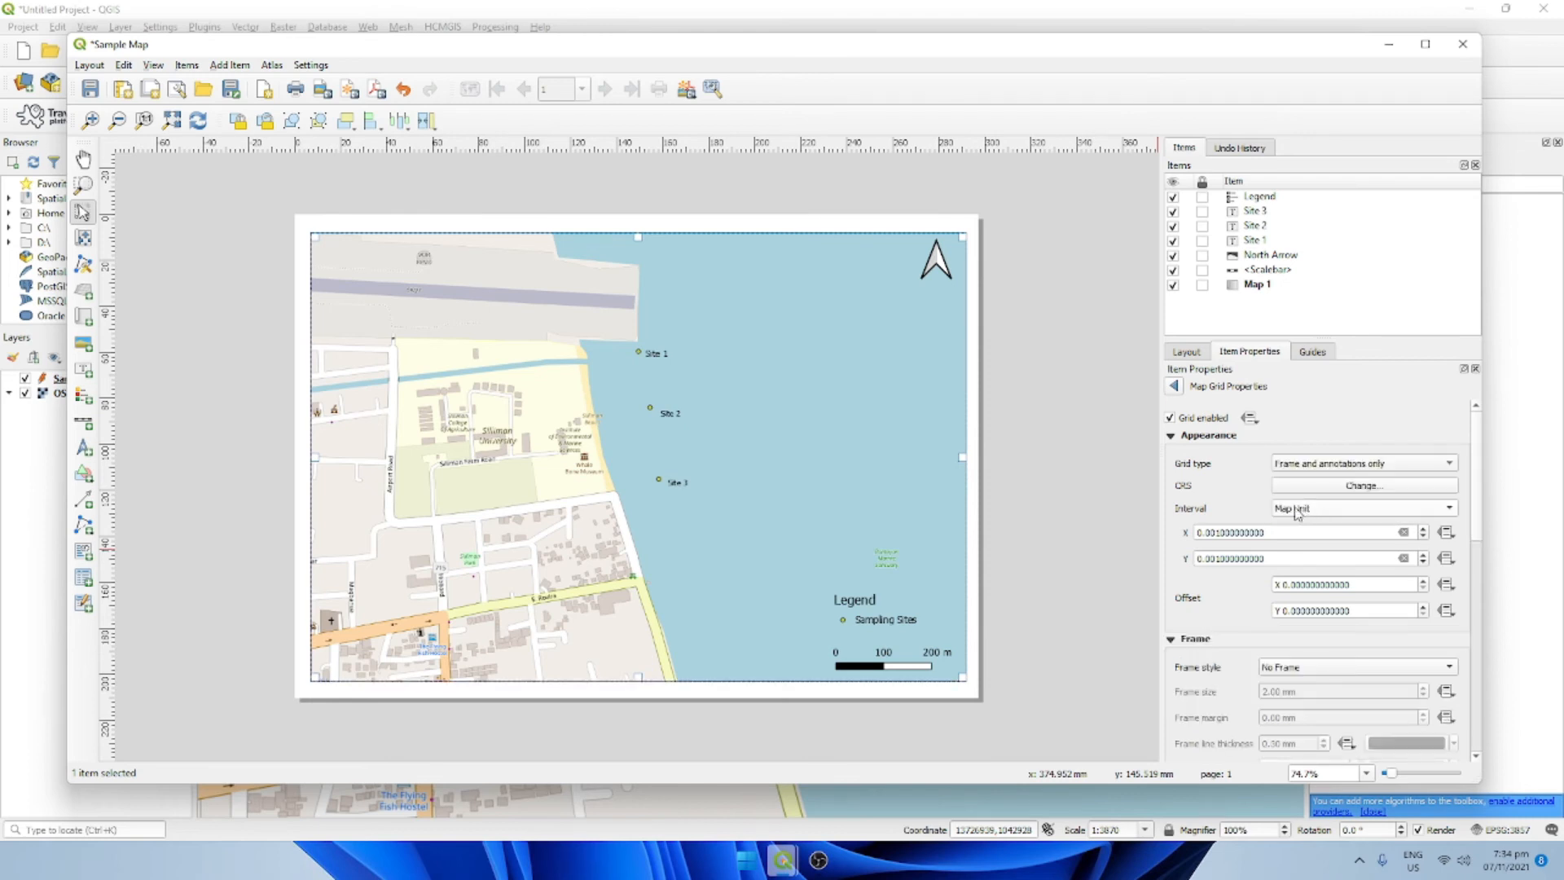
pyautogui.click(1296, 463)
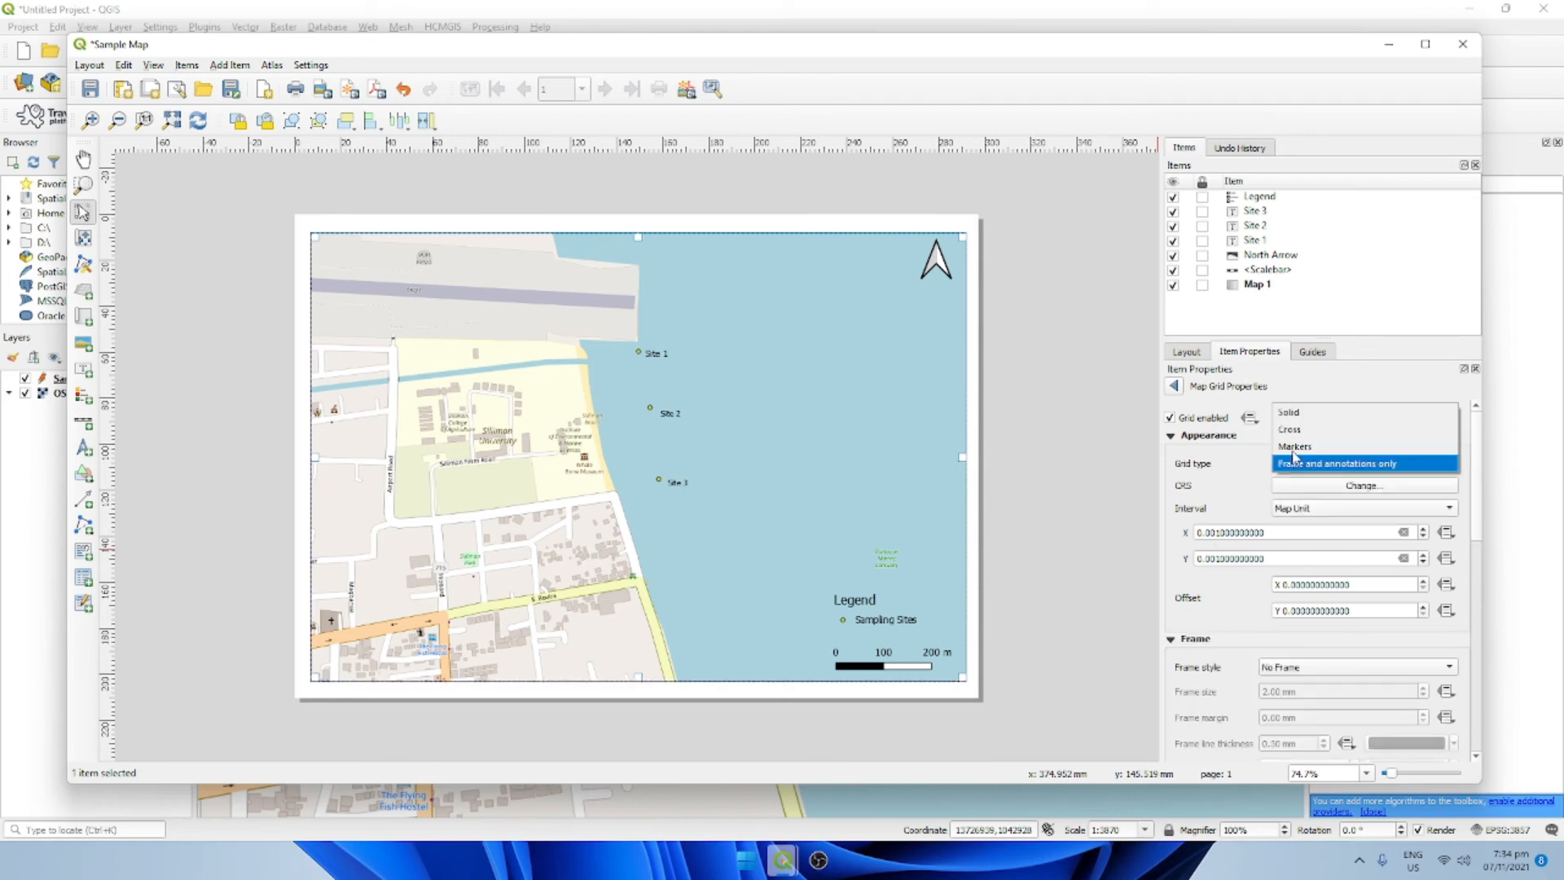
pyautogui.click(1297, 413)
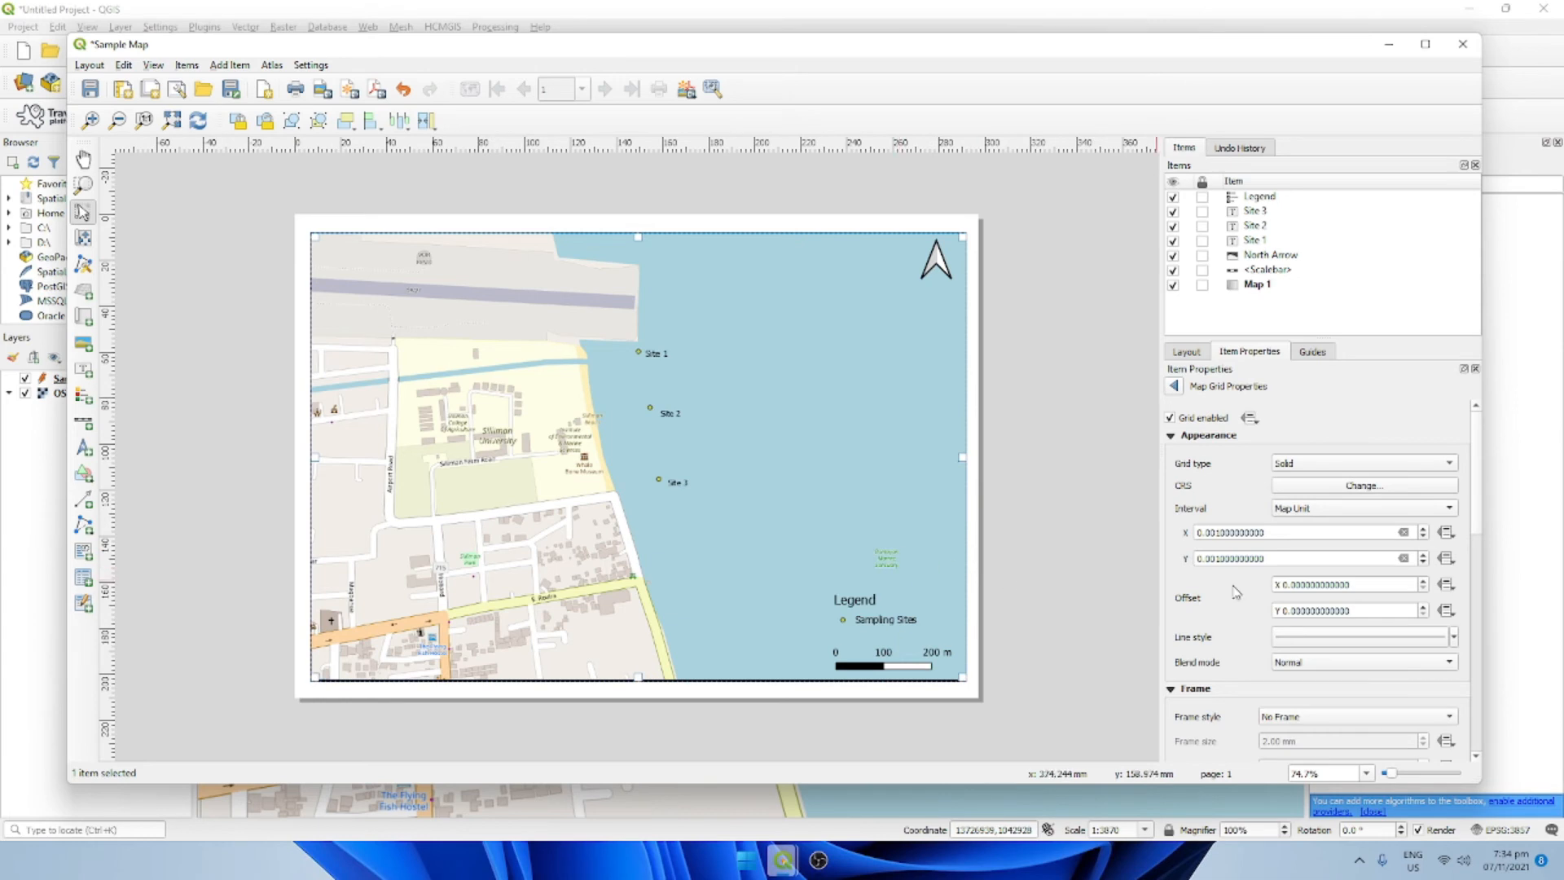
# Step: Set the grid's X and Y intervals to 0.0001 map units and its CRS to WGS 84 (EPSG:4326)
pyautogui.click(1219, 532)
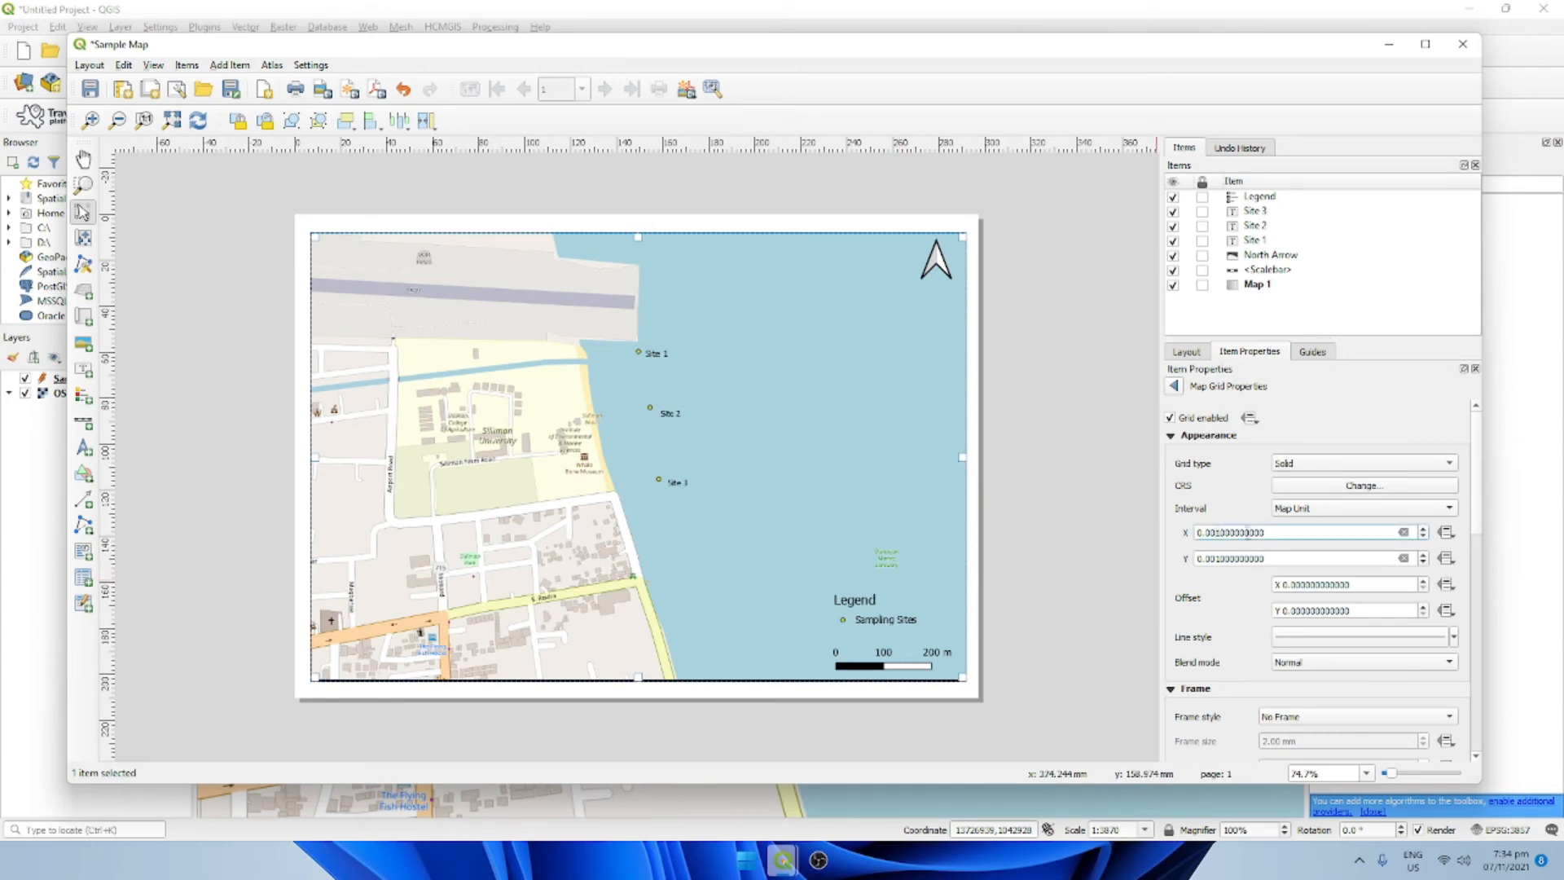
pyautogui.click(1215, 559)
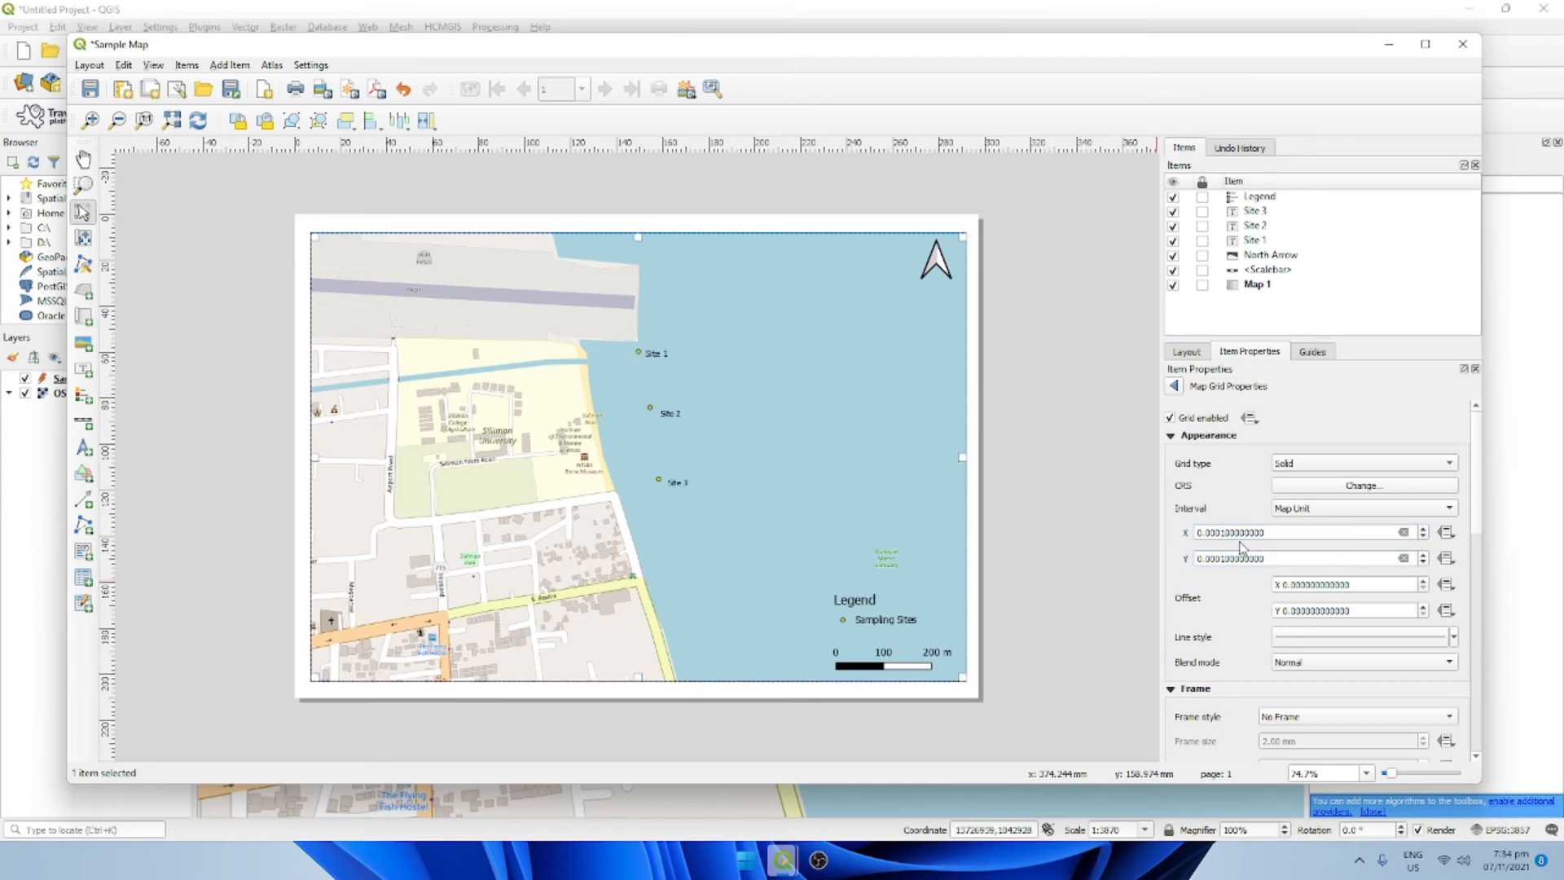
pyautogui.click(1302, 488)
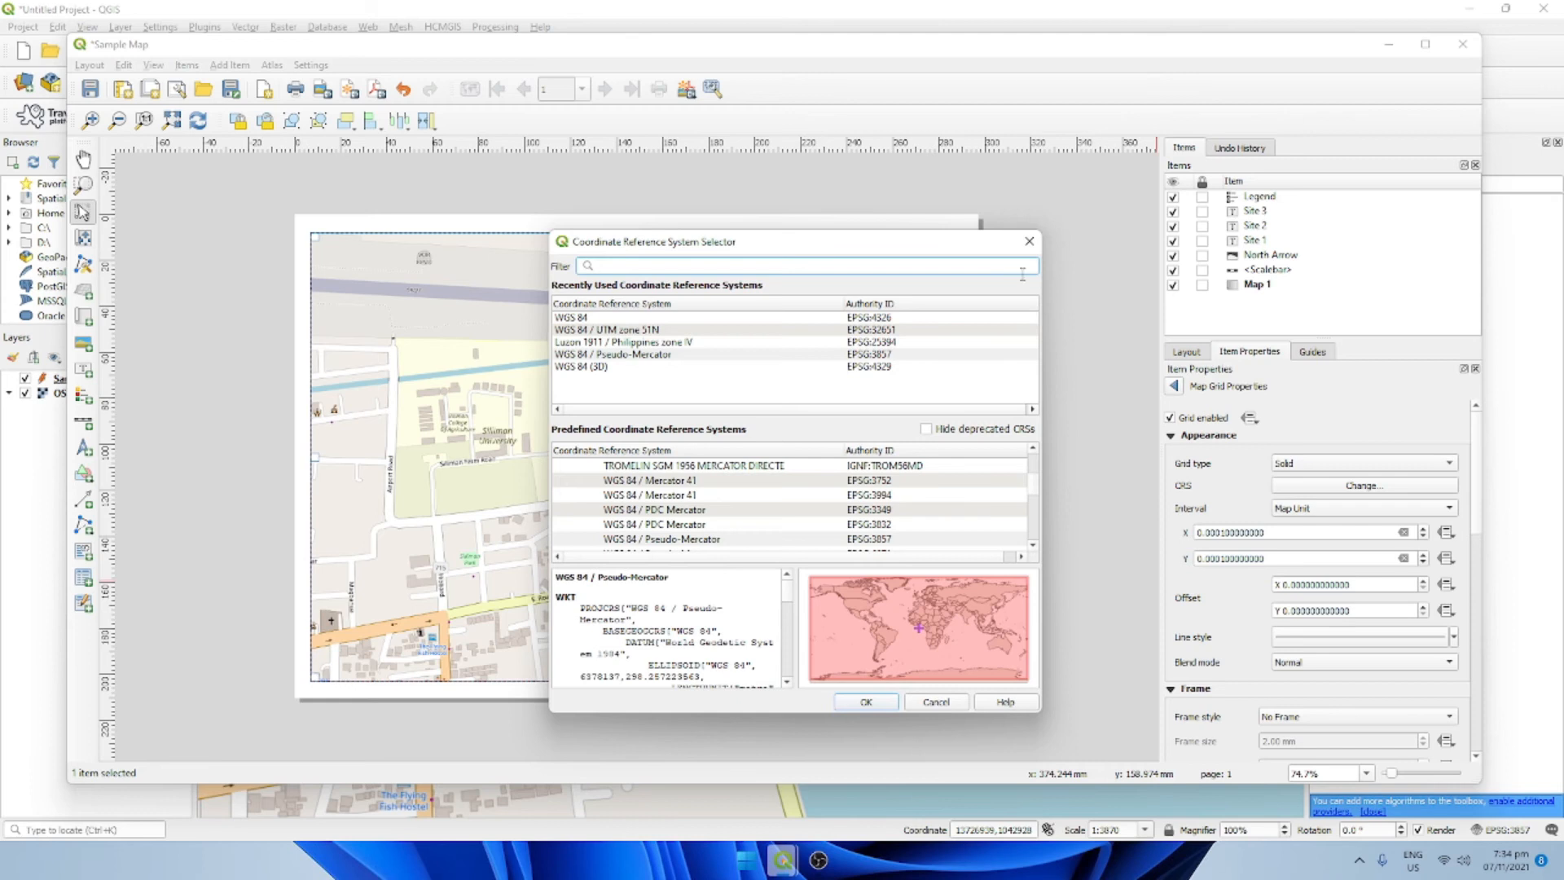
pyautogui.doubleClick(859, 317)
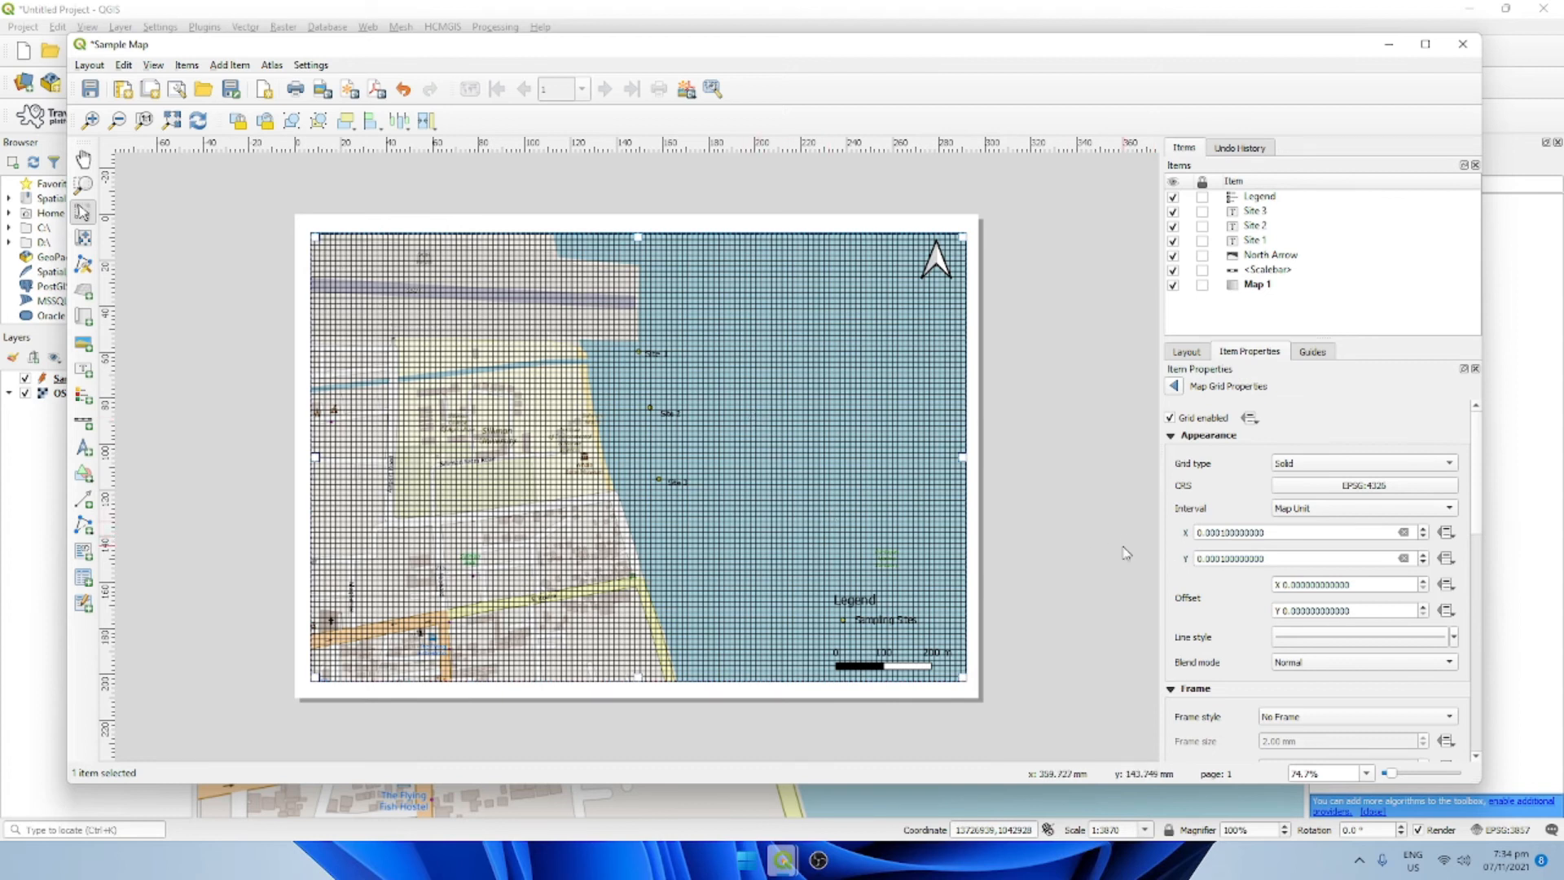
# Step: Set the grid's CRS to WGS 84 / Pseudo-Mercator (EPSG:3857), matching the project
pyautogui.click(1342, 493)
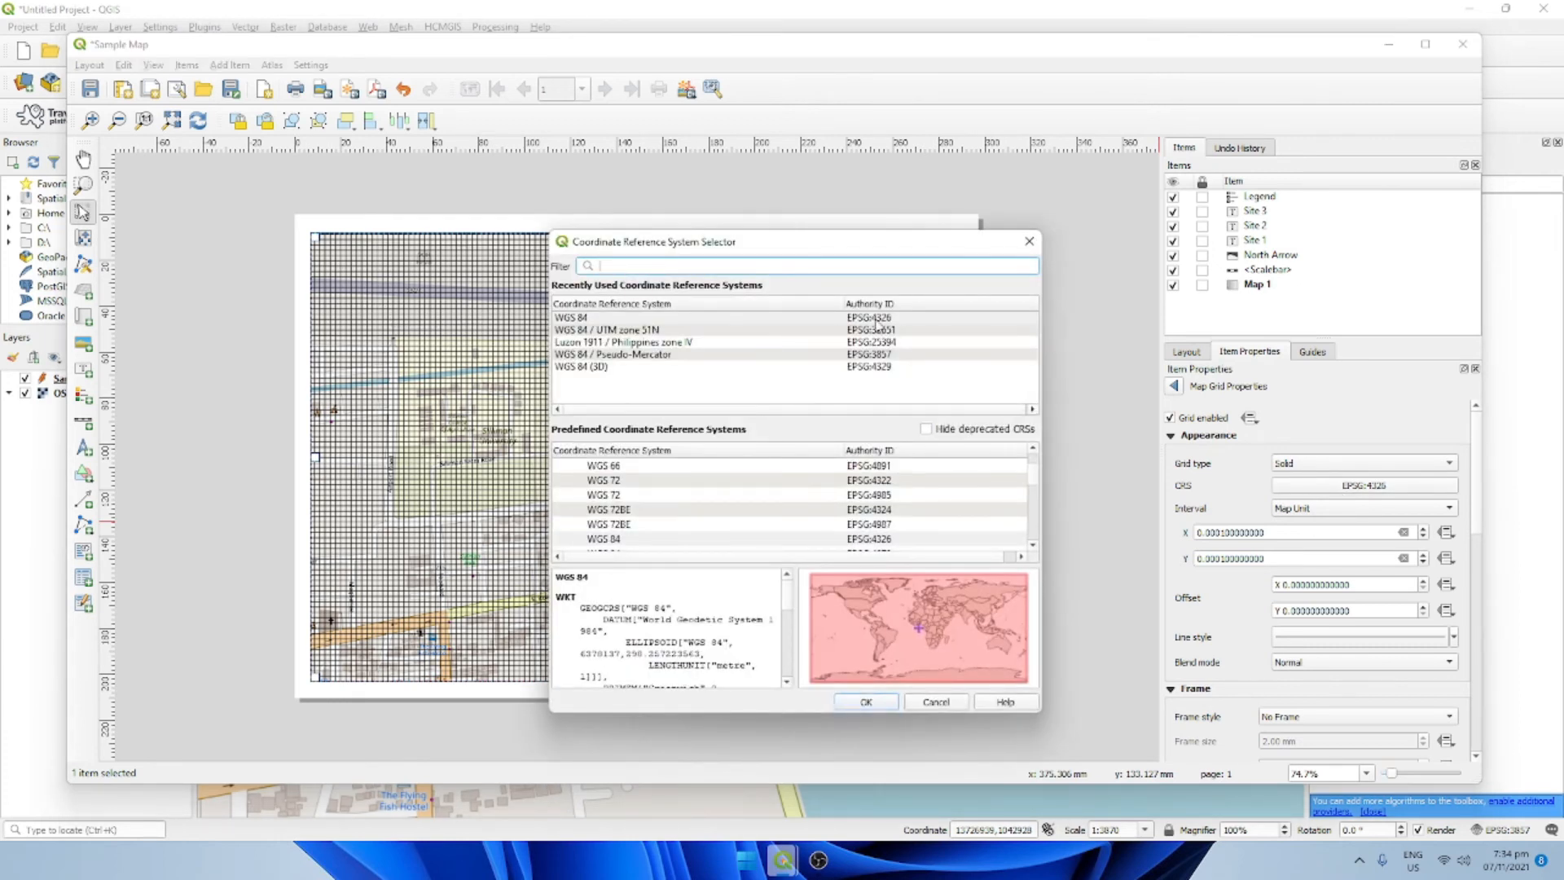
pyautogui.click(872, 355)
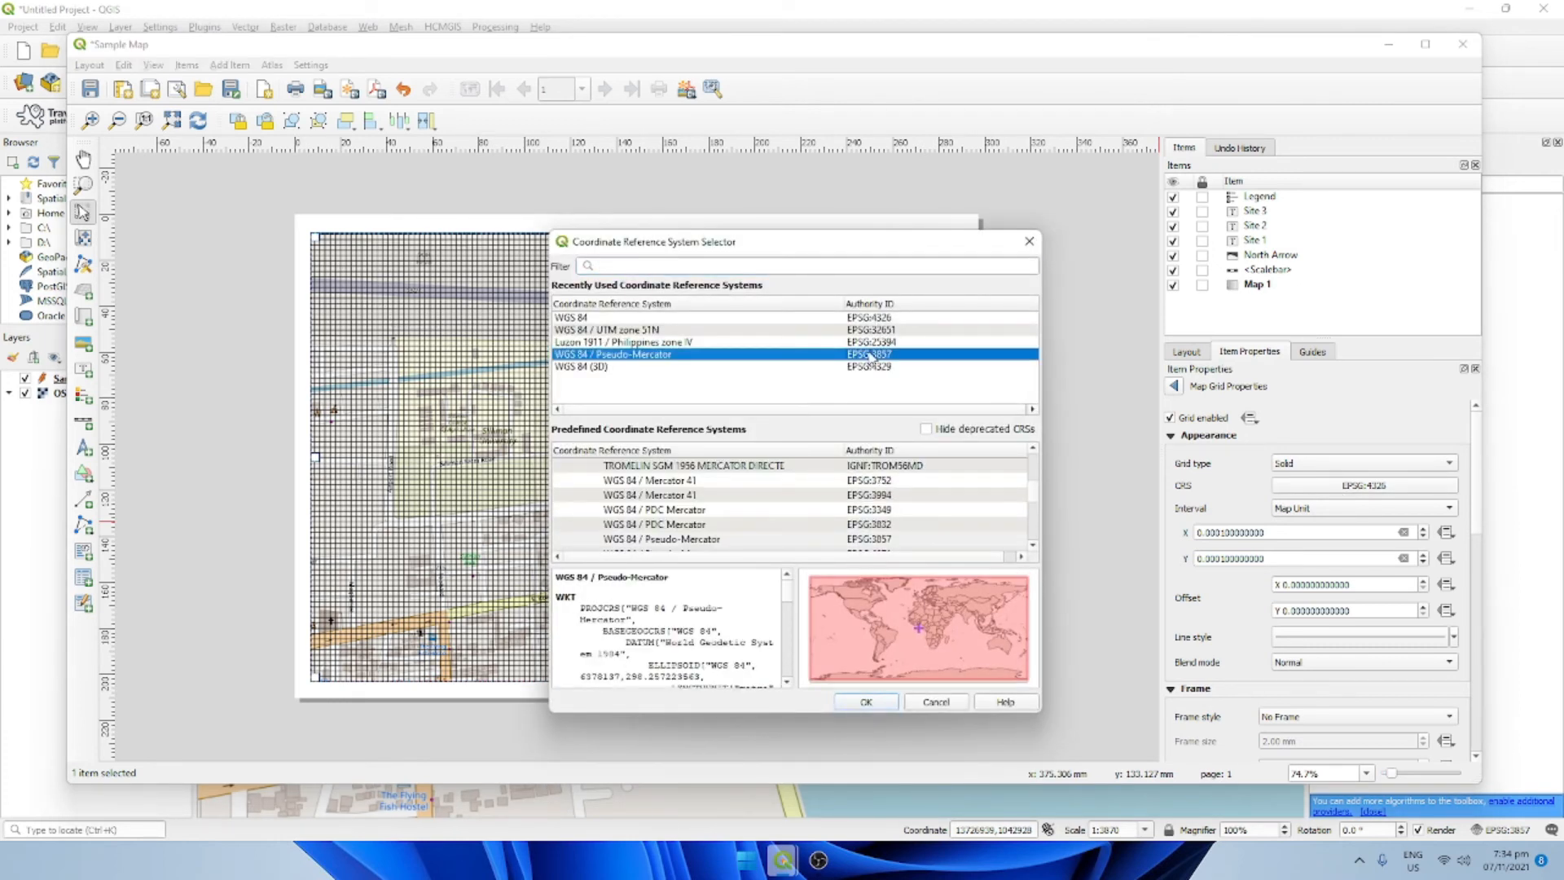
pyautogui.doubleClick(871, 359)
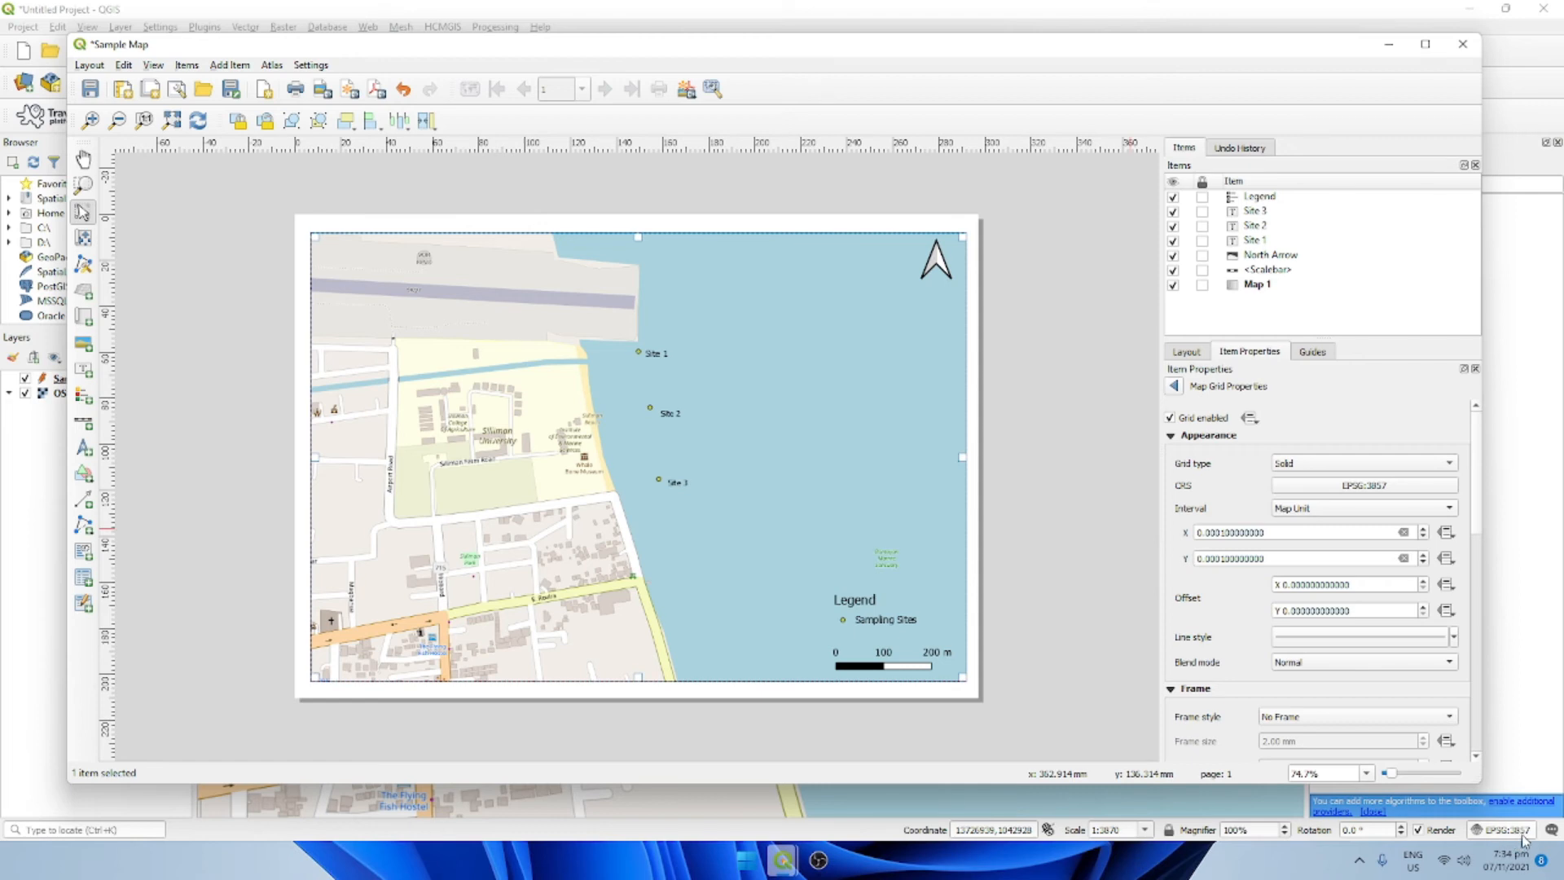
pyautogui.click(1339, 489)
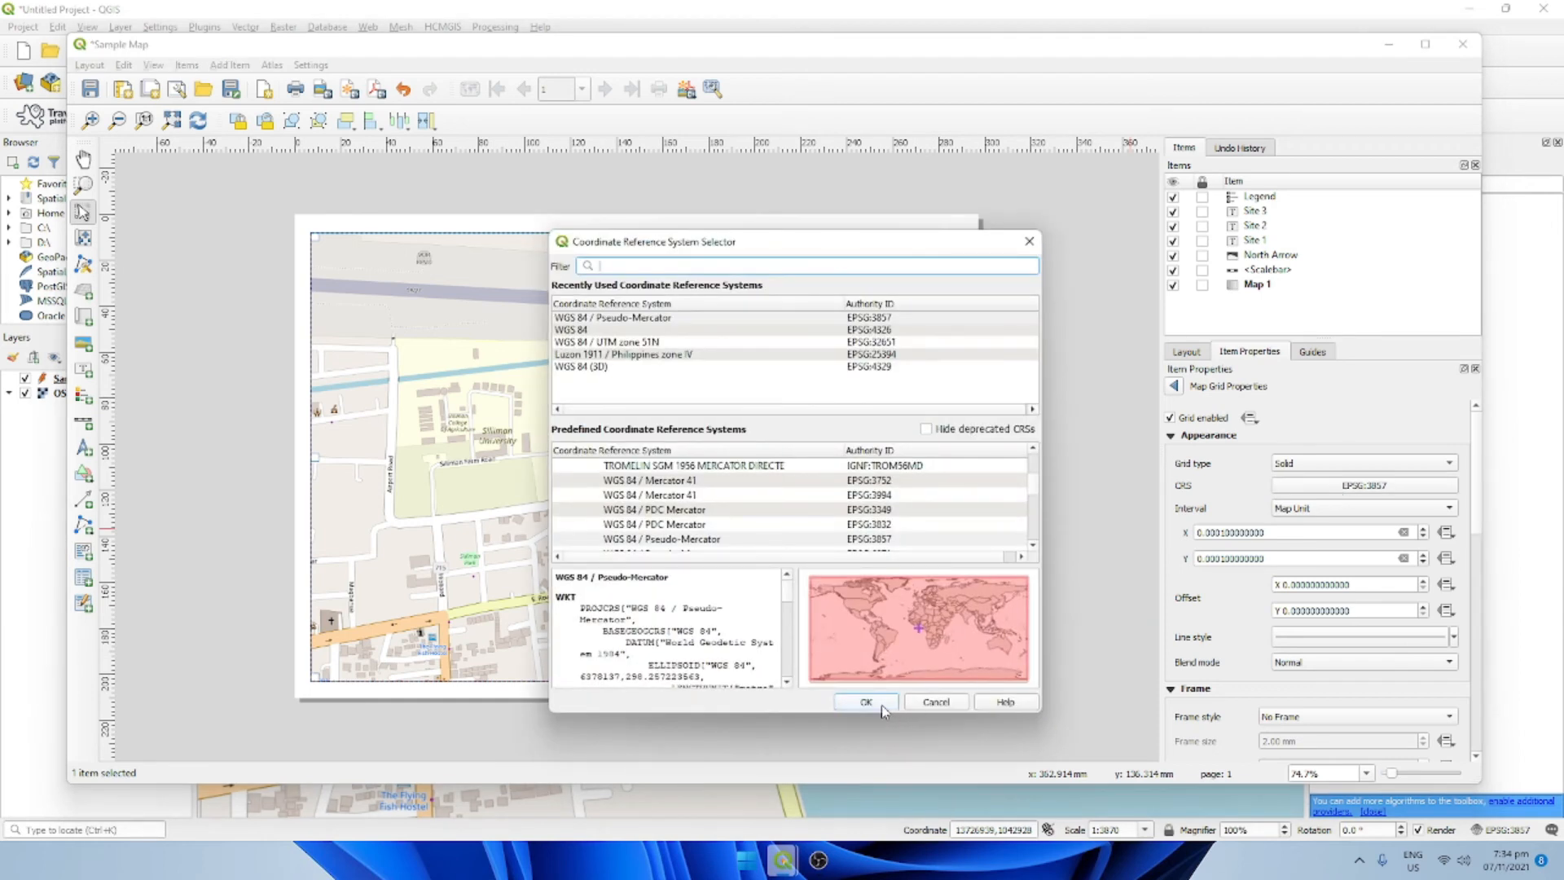
pyautogui.click(866, 701)
# Step: Set the grid's X and Y intervals to 0.001 map units and shift the map content slightly within its frame
pyautogui.click(1215, 531)
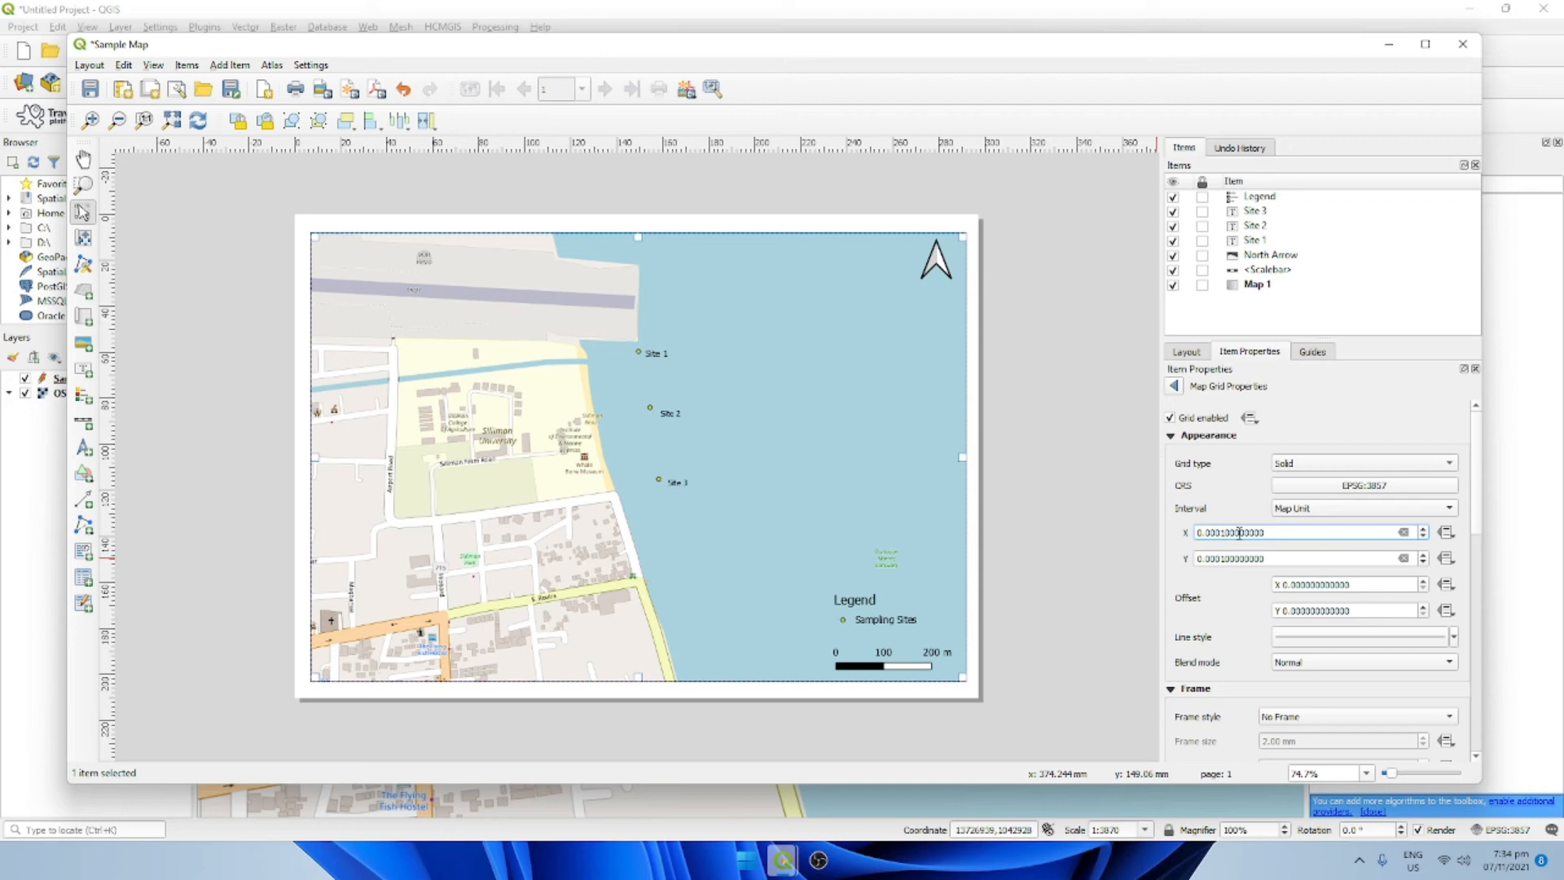
pyautogui.click(1216, 558)
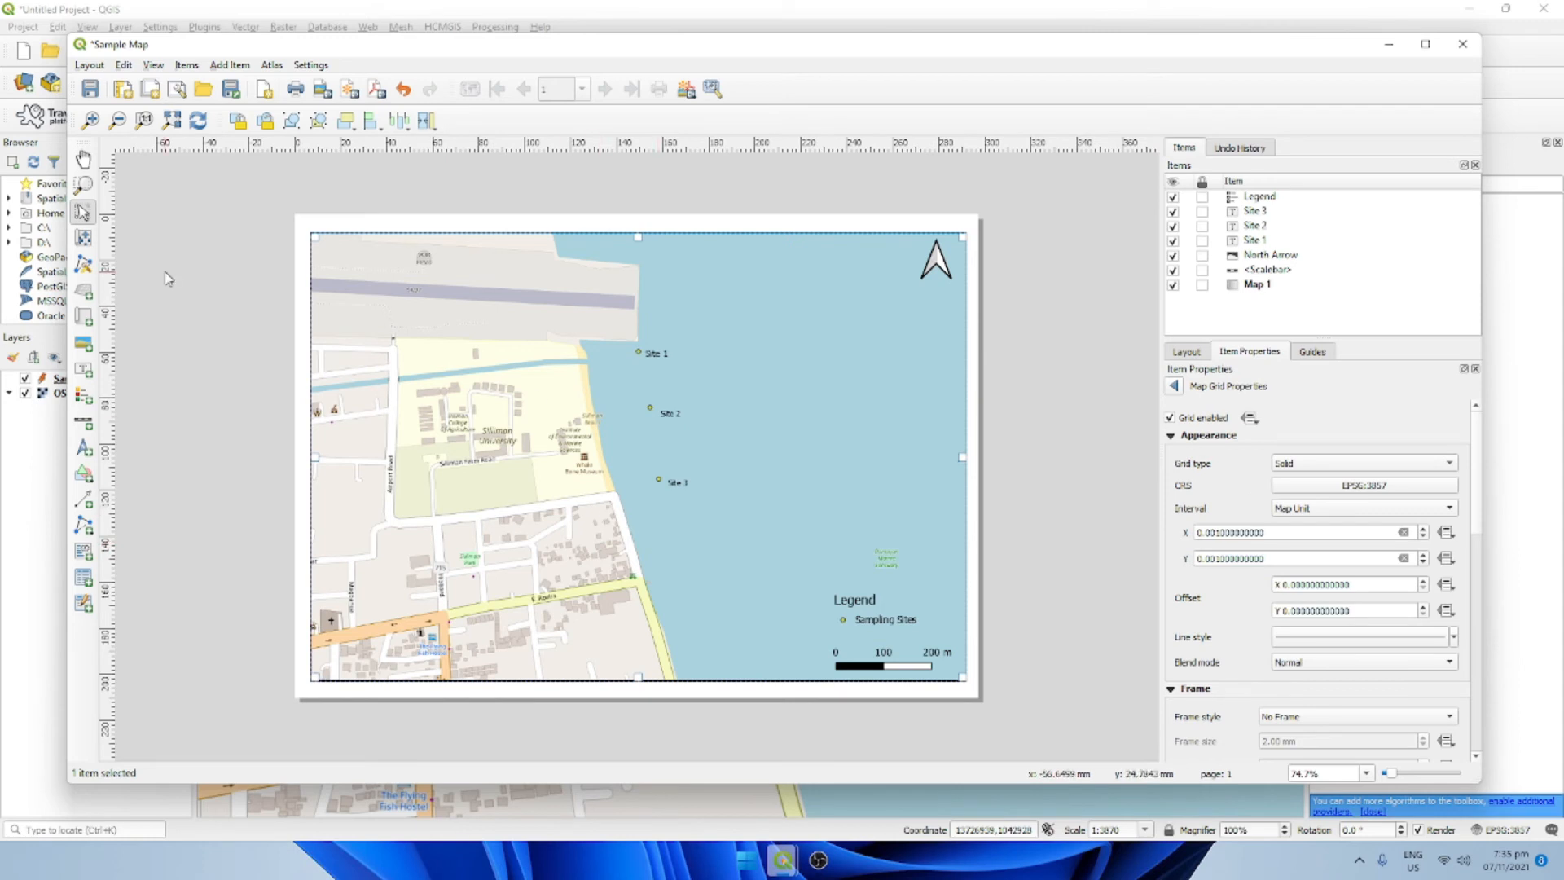
pyautogui.click(83, 237)
pyautogui.moveTo(617, 445)
pyautogui.mouseDown()
pyautogui.moveTo(786, 374)
pyautogui.moveTo(613, 438)
pyautogui.mouseUp()
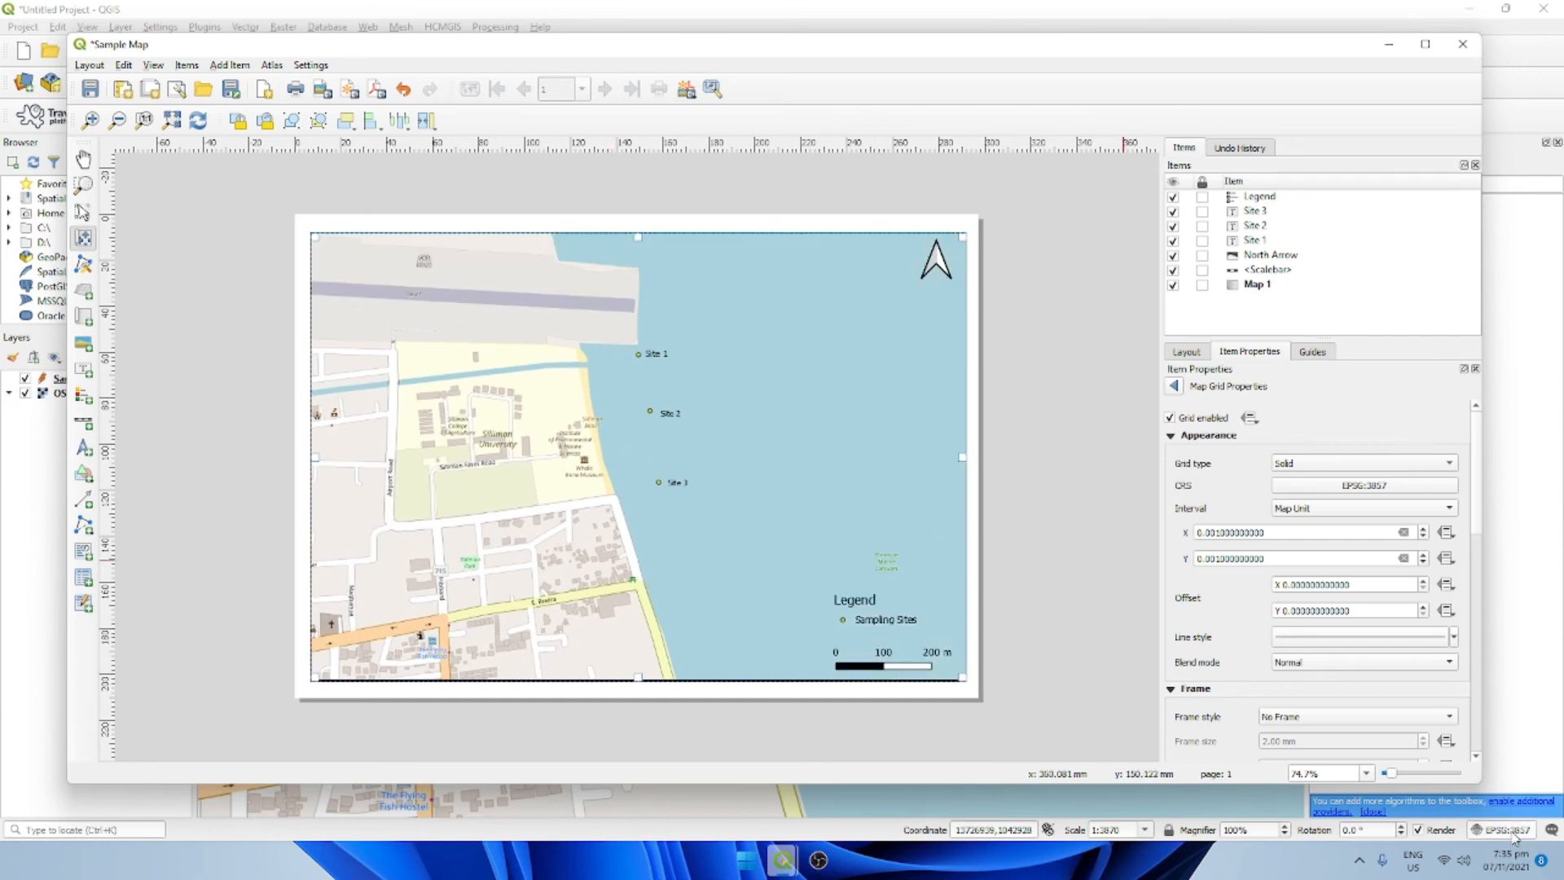
# Step: Change the project CRS to WGS 84 (EPSG:4326) and give the layout's map grid the same CRS
pyautogui.click(1511, 831)
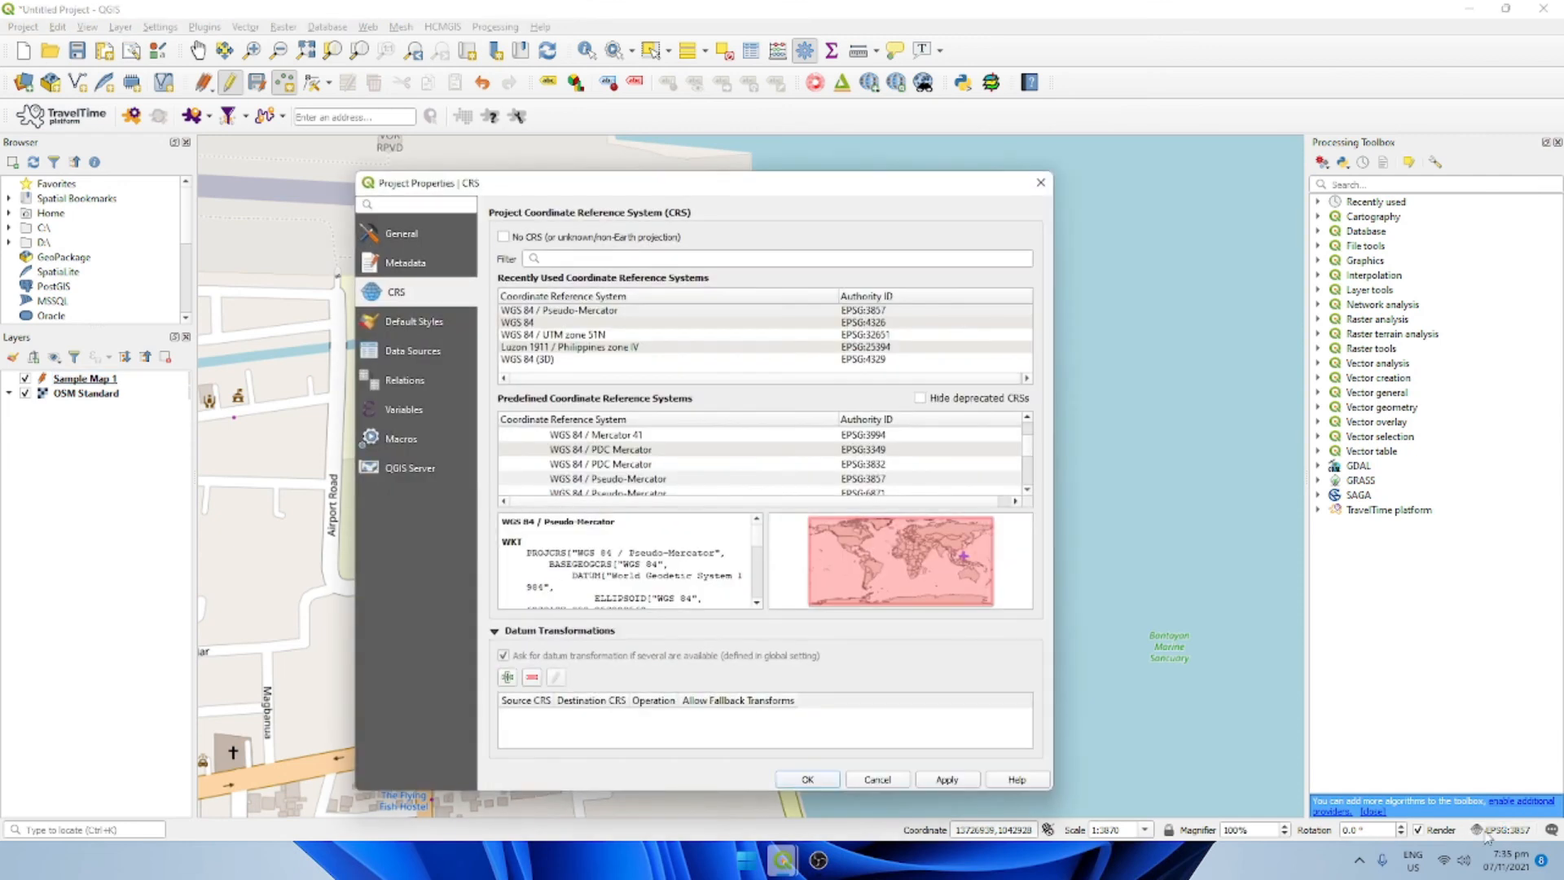
pyautogui.click(878, 327)
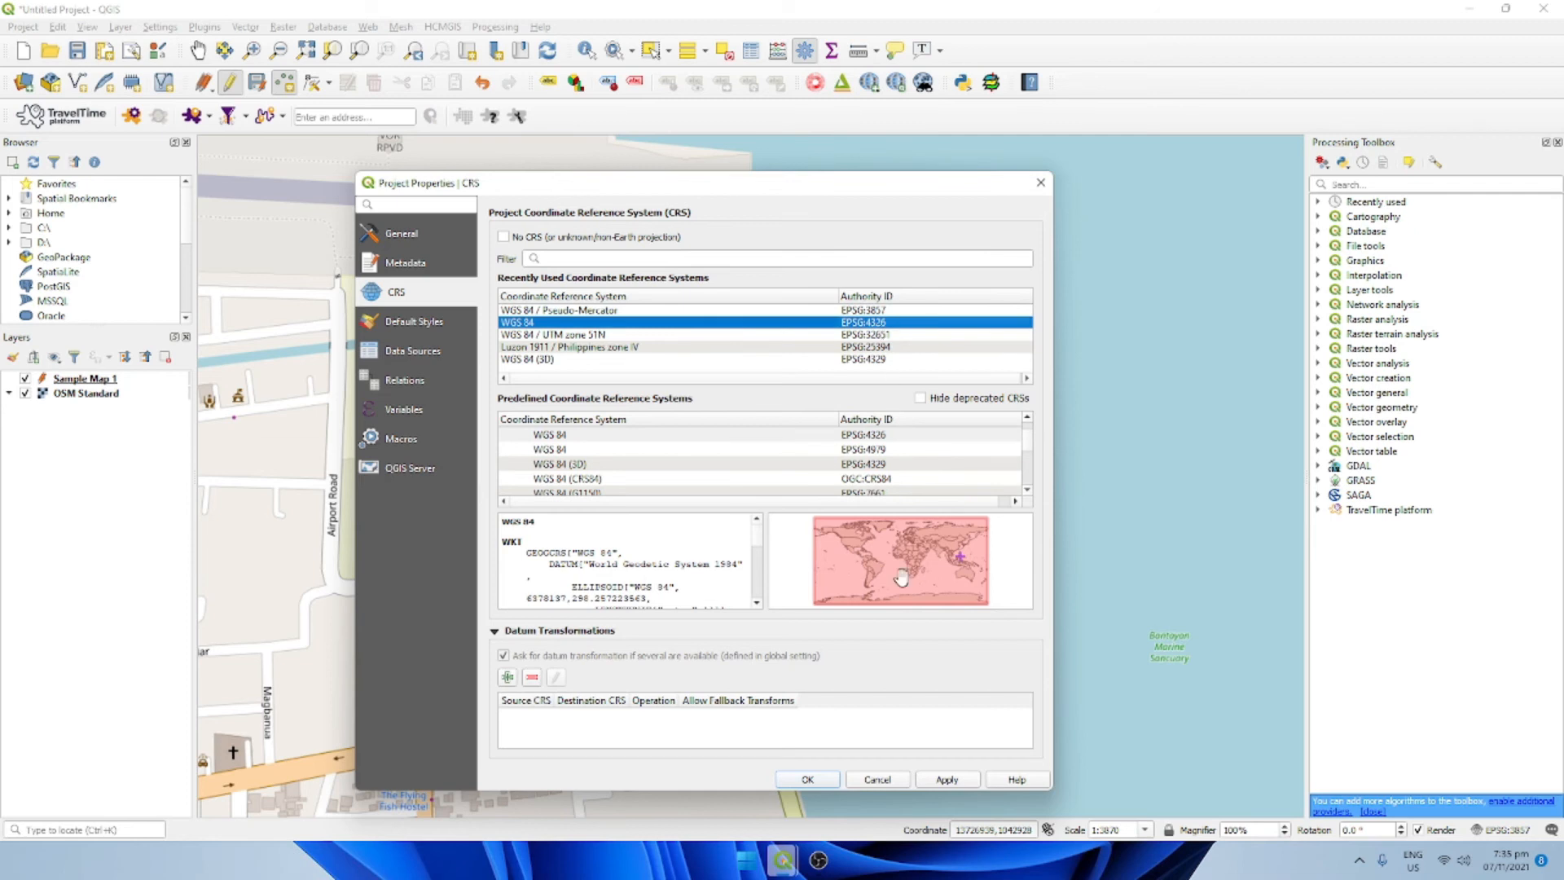
pyautogui.click(950, 780)
pyautogui.click(809, 780)
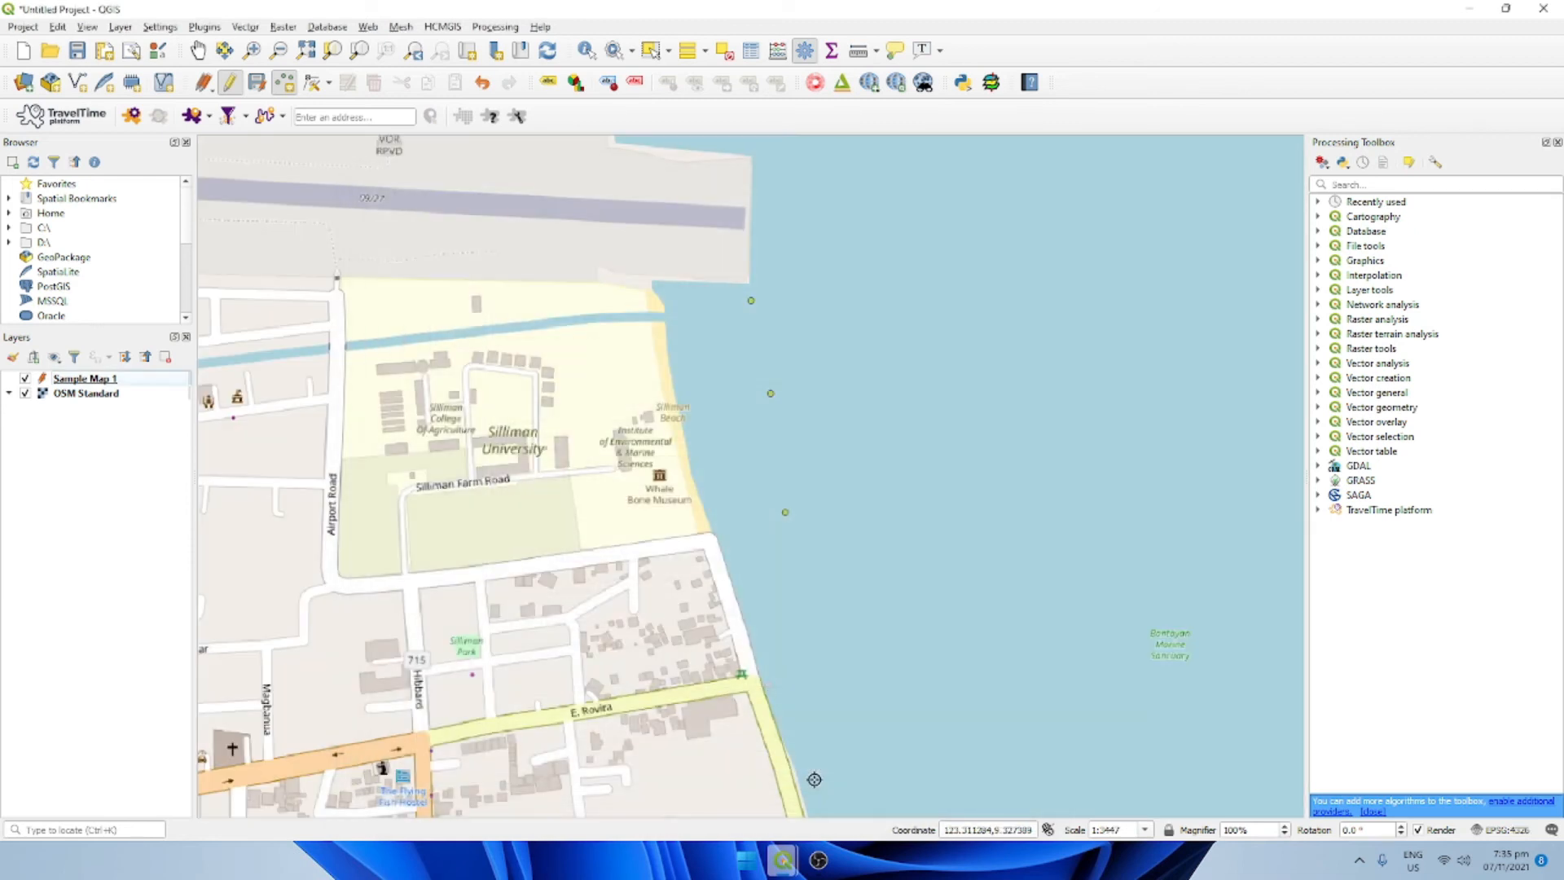
pyautogui.hotkey('alt', 'Tab')
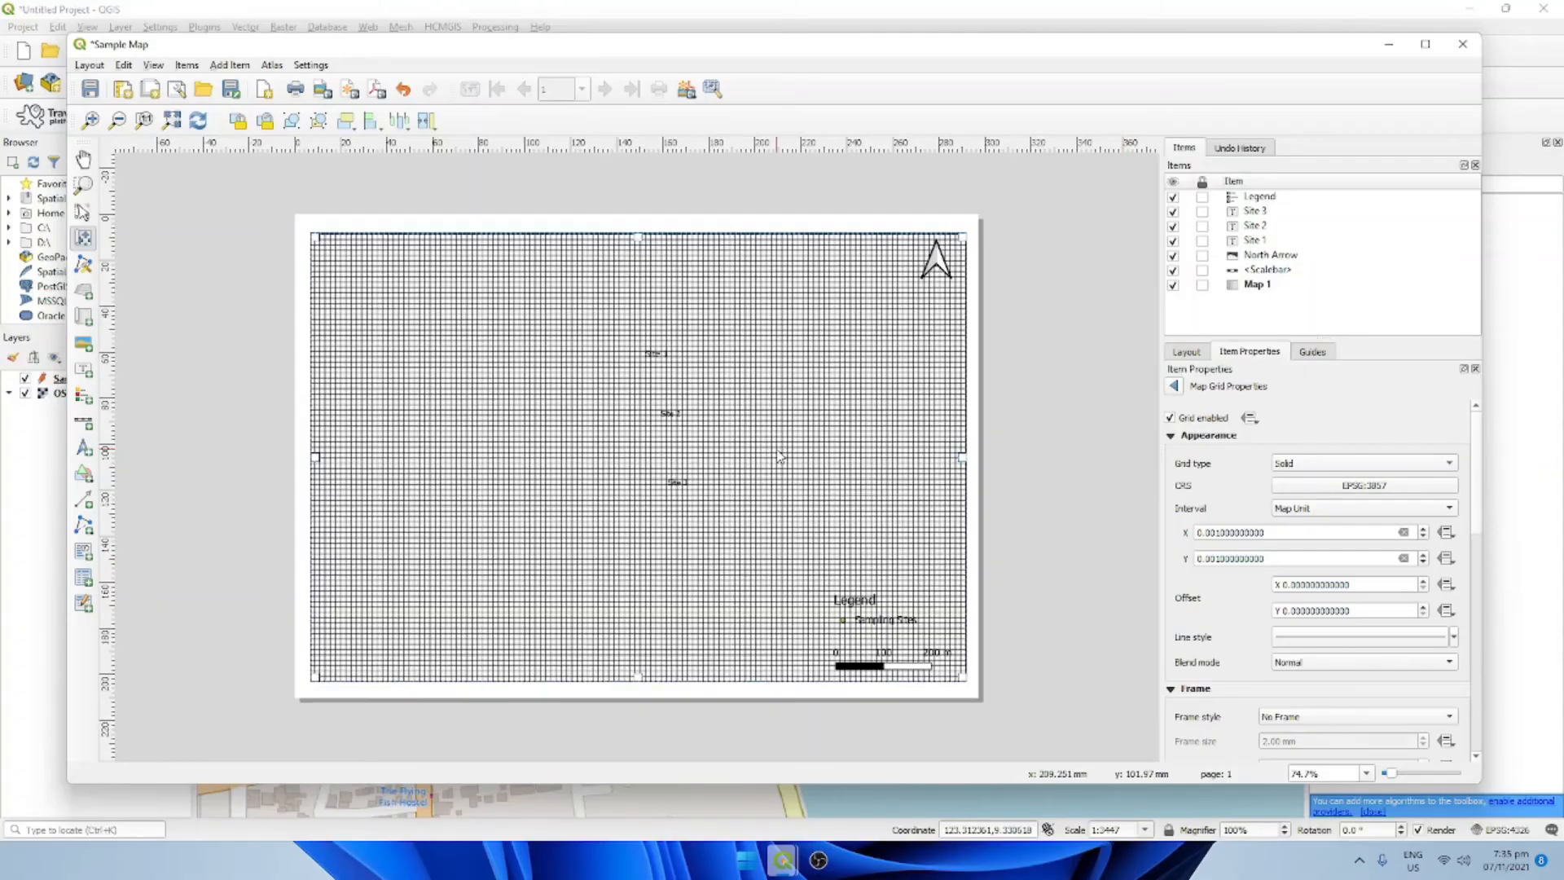
pyautogui.click(1340, 486)
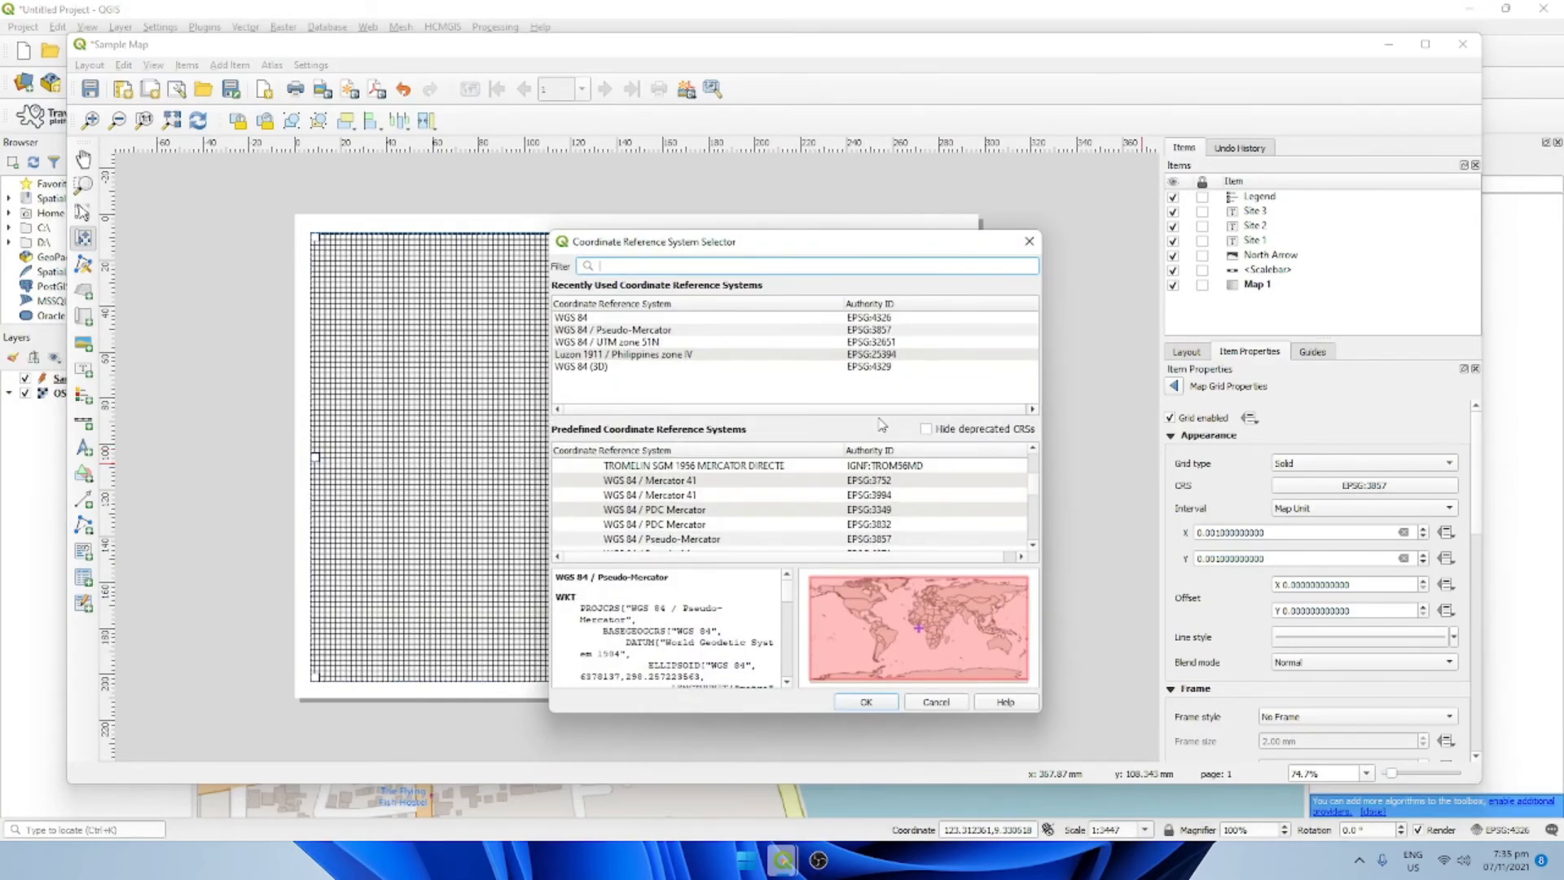
pyautogui.doubleClick(890, 320)
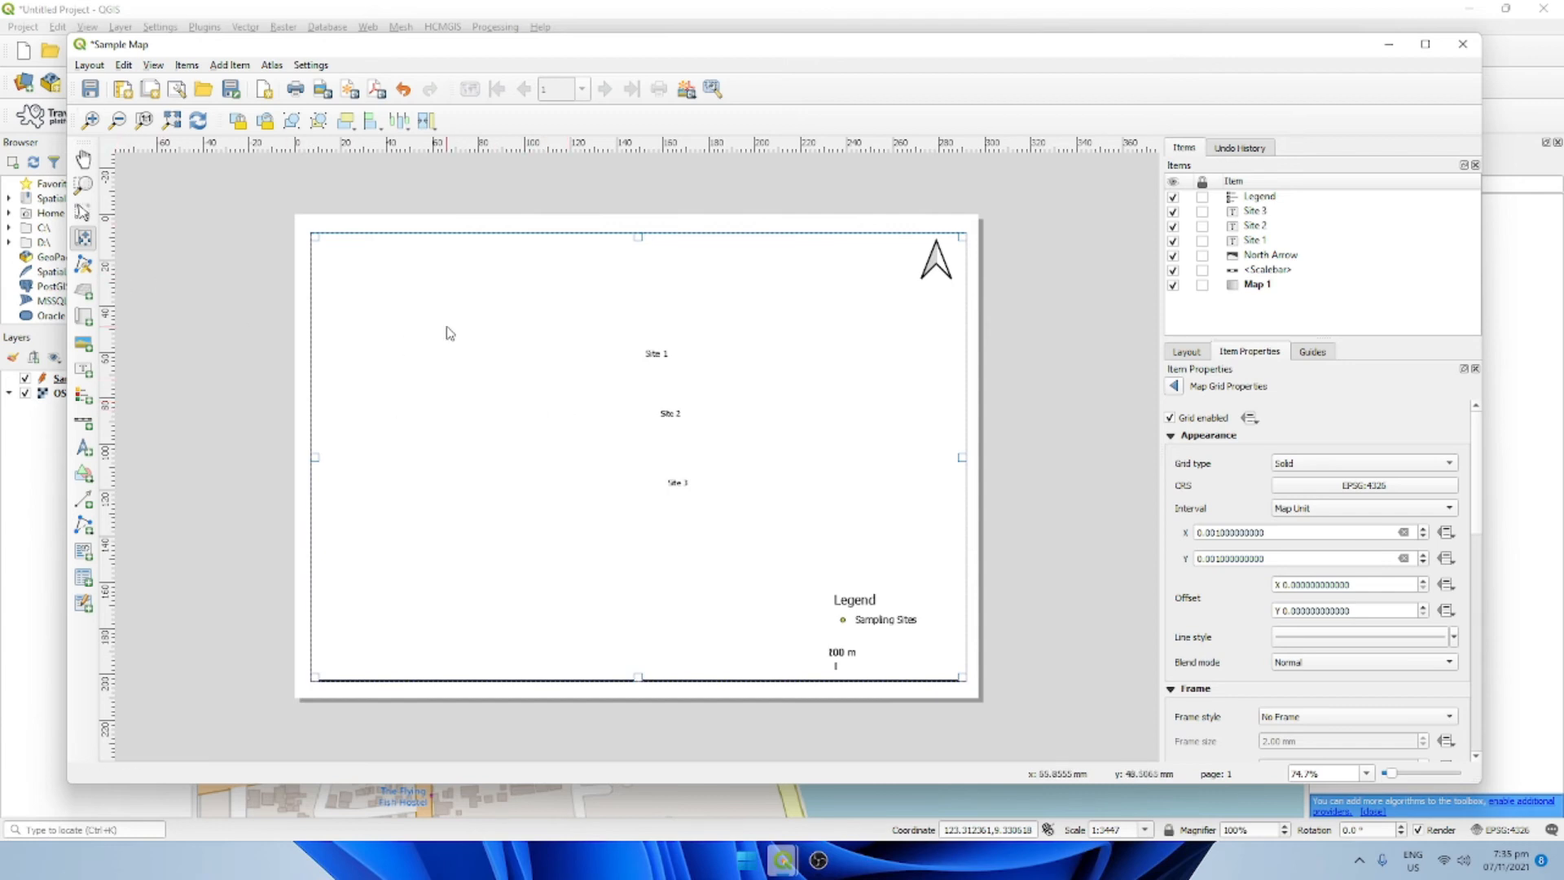
# Step: Replace the blank map with a new map frame filling most of the page and send it behind the other items
pyautogui.press('Delete')
pyautogui.click(83, 316)
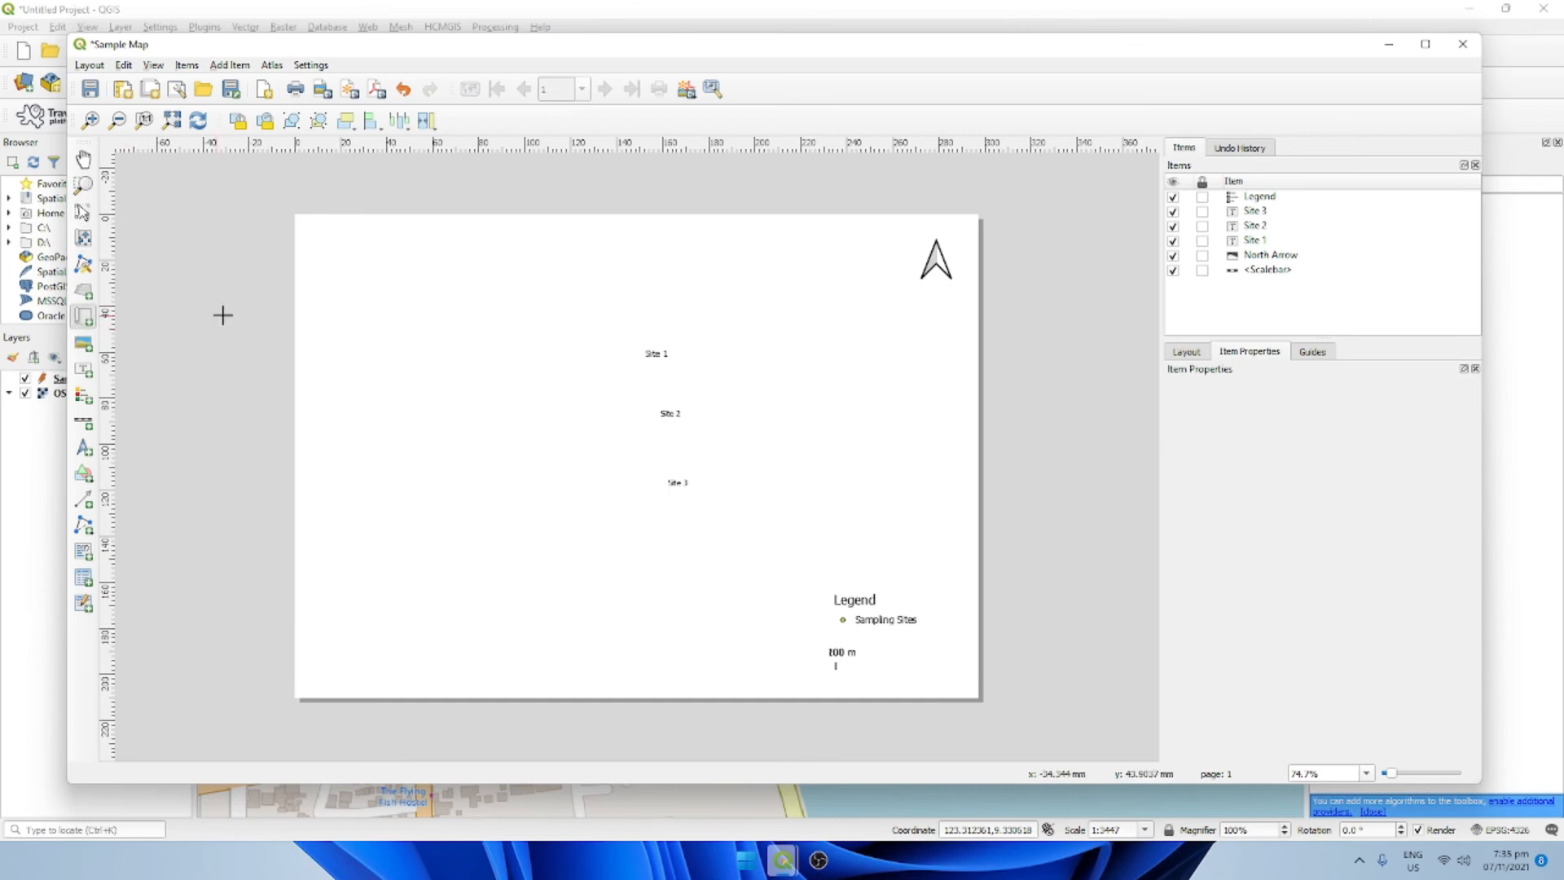
pyautogui.moveTo(312, 228); pyautogui.dragTo(960, 676)
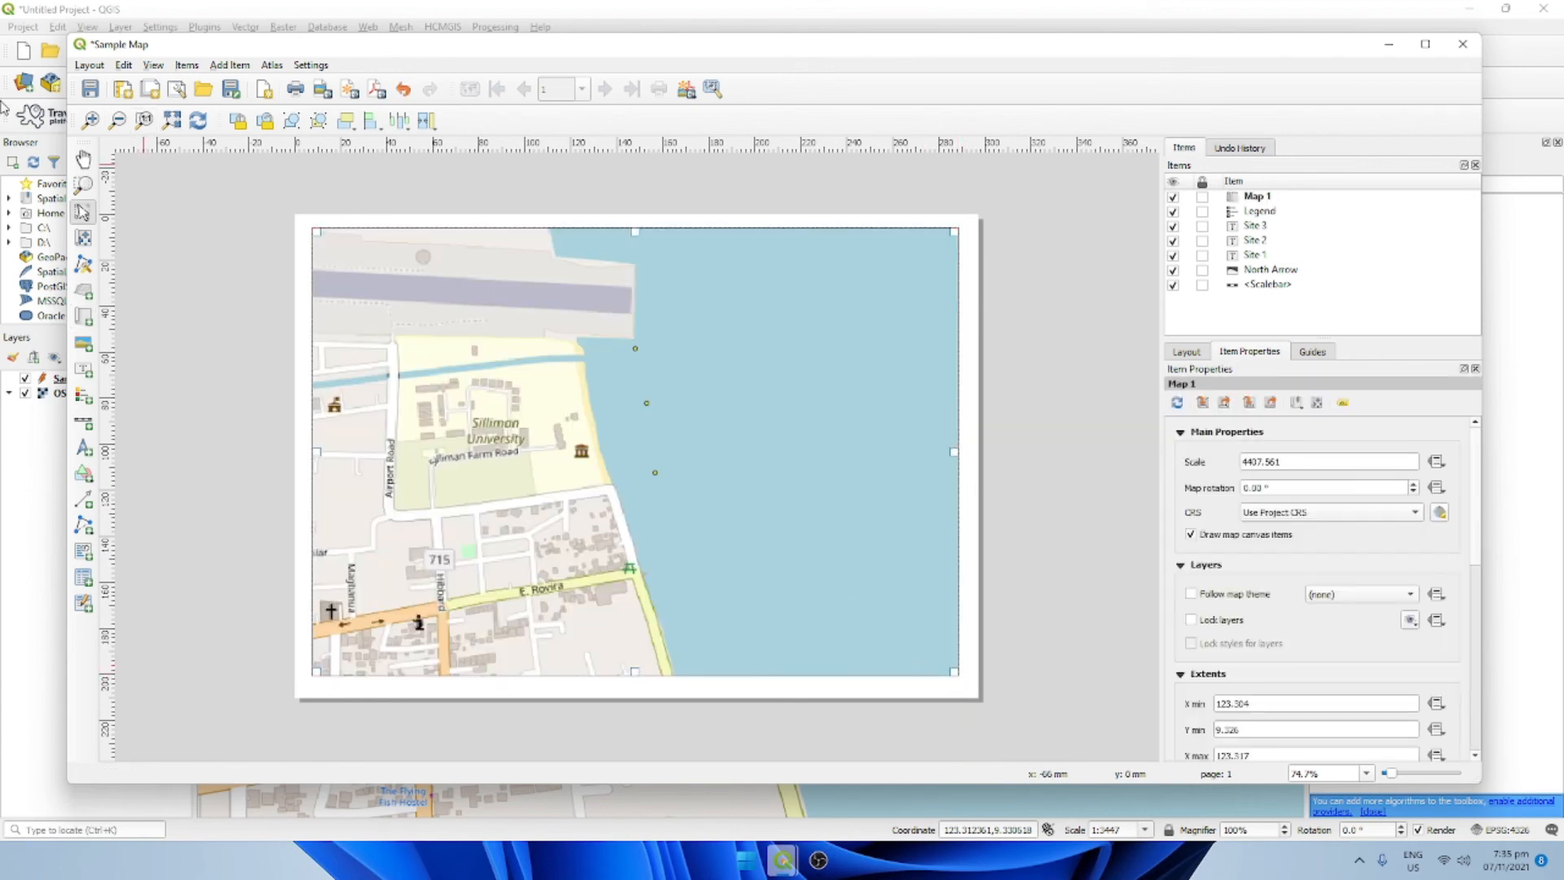
pyautogui.moveTo(614, 376); pyautogui.dragTo(615, 381)
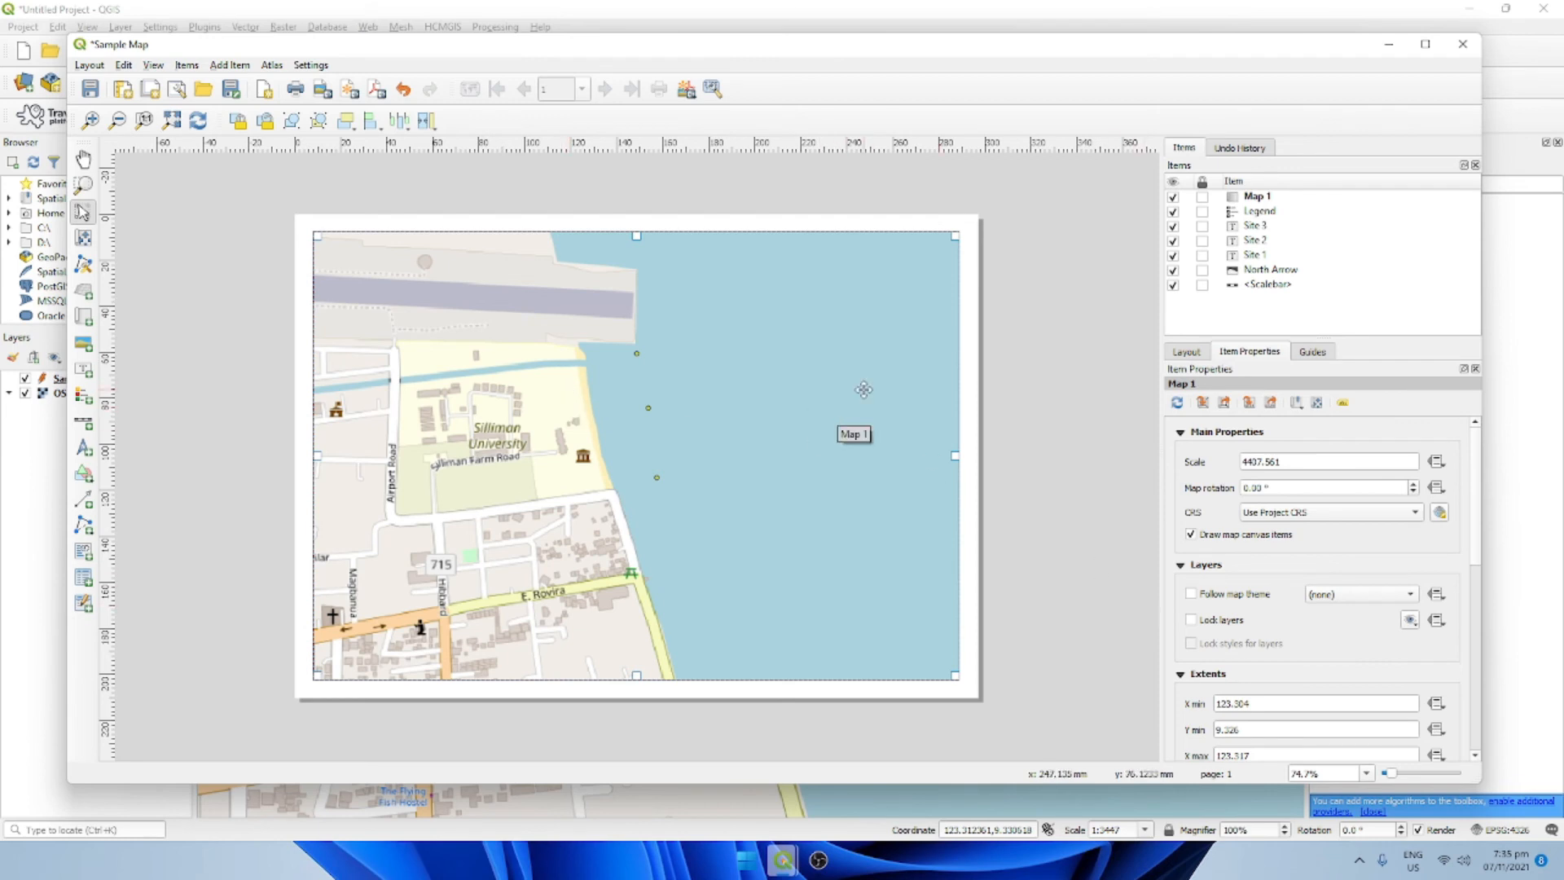
pyautogui.click(349, 124)
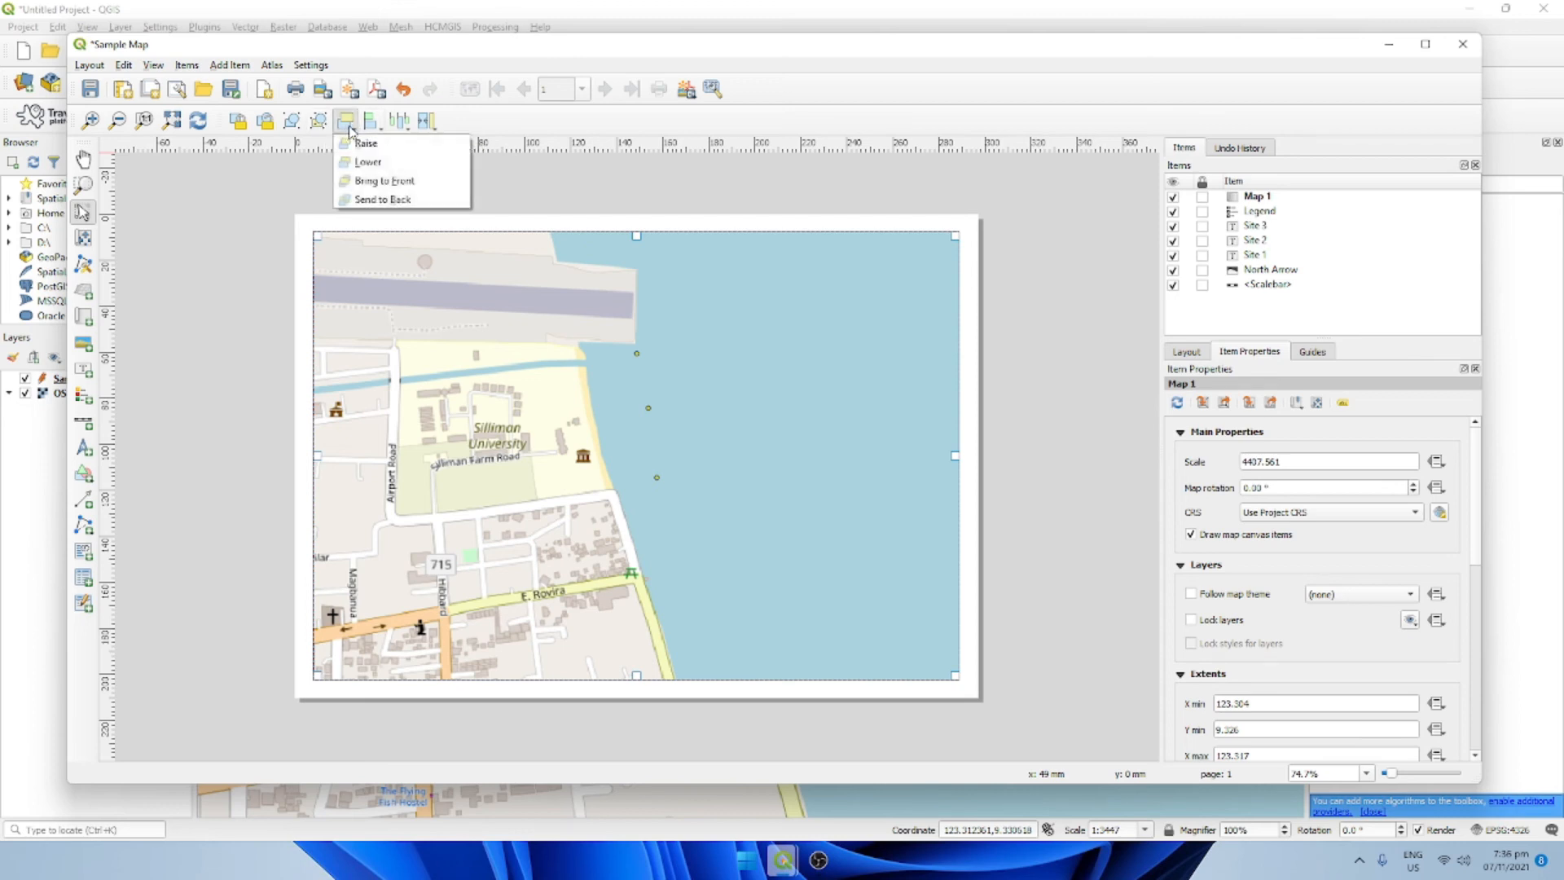
pyautogui.click(393, 204)
# Step: Delete the broken scale bar and add a new one just below the legend
pyautogui.click(839, 657)
pyautogui.press('Delete')
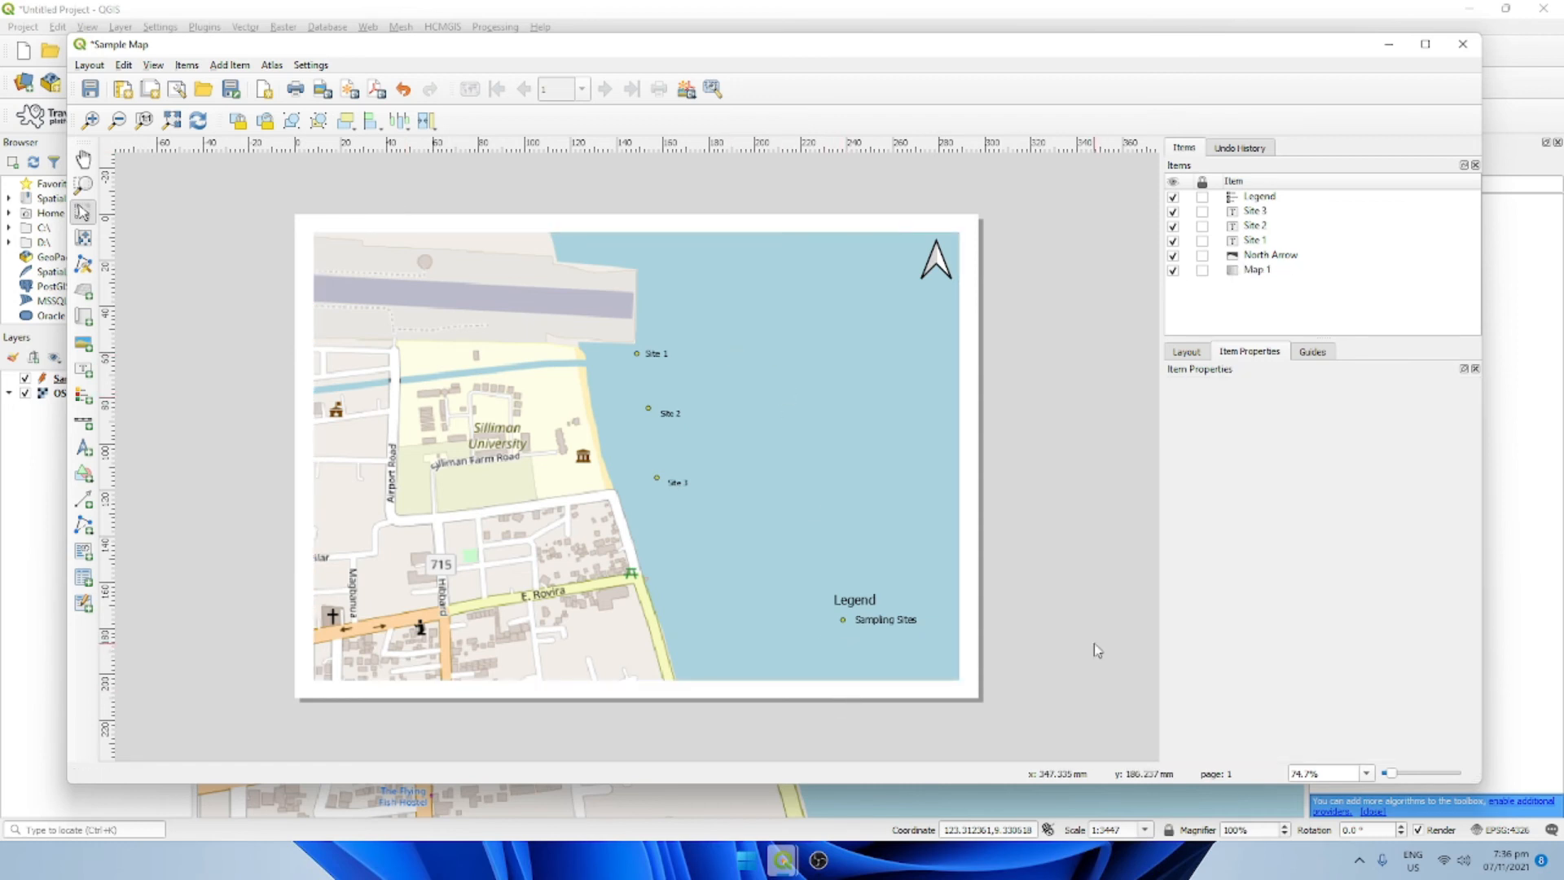
pyautogui.click(84, 422)
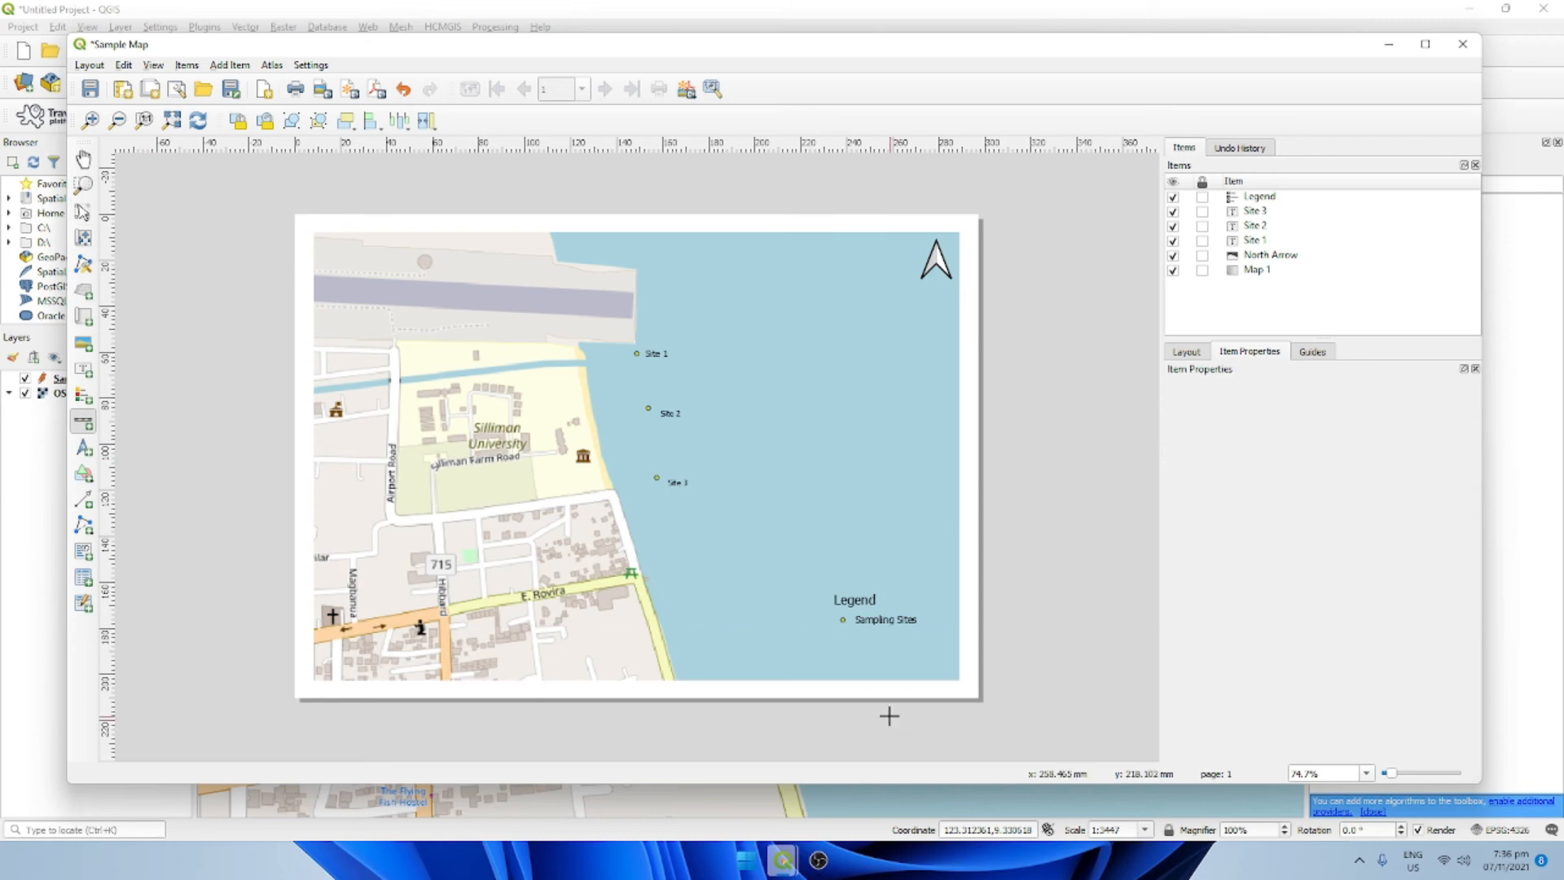
pyautogui.click(823, 653)
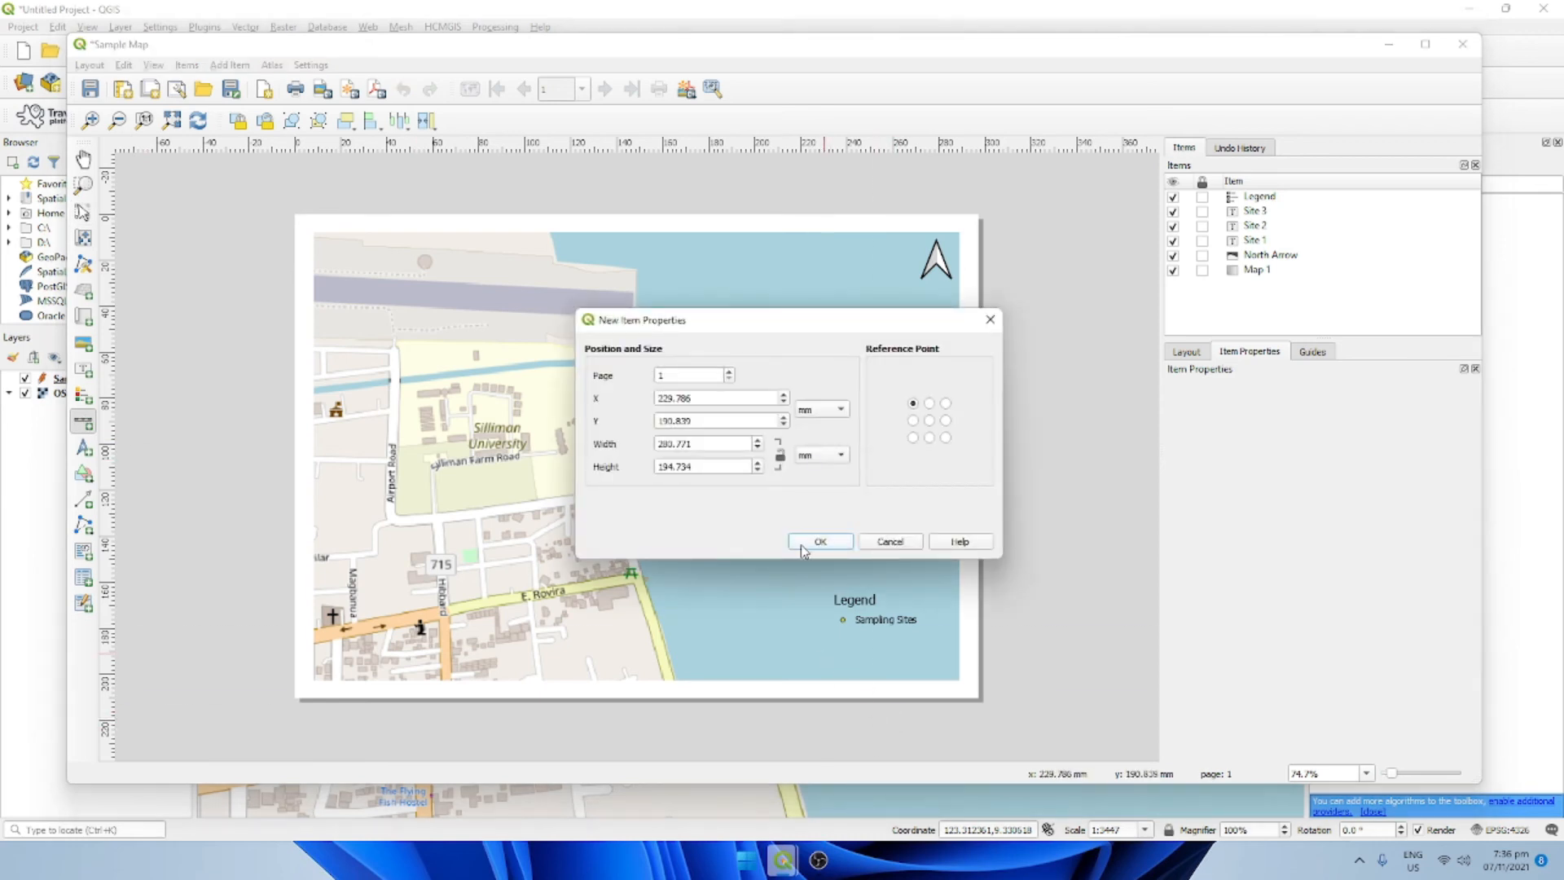
pyautogui.click(818, 541)
pyautogui.moveTo(891, 619)
pyautogui.mouseDown()
pyautogui.moveTo(886, 632)
pyautogui.moveTo(735, 432)
pyautogui.moveTo(699, 220)
pyautogui.moveTo(695, 603)
pyautogui.moveTo(753, 627)
pyautogui.moveTo(893, 629)
pyautogui.mouseUp()
# Step: Nudge the map content slightly within its frame to keep the site points beside their labels
pyautogui.click(674, 432)
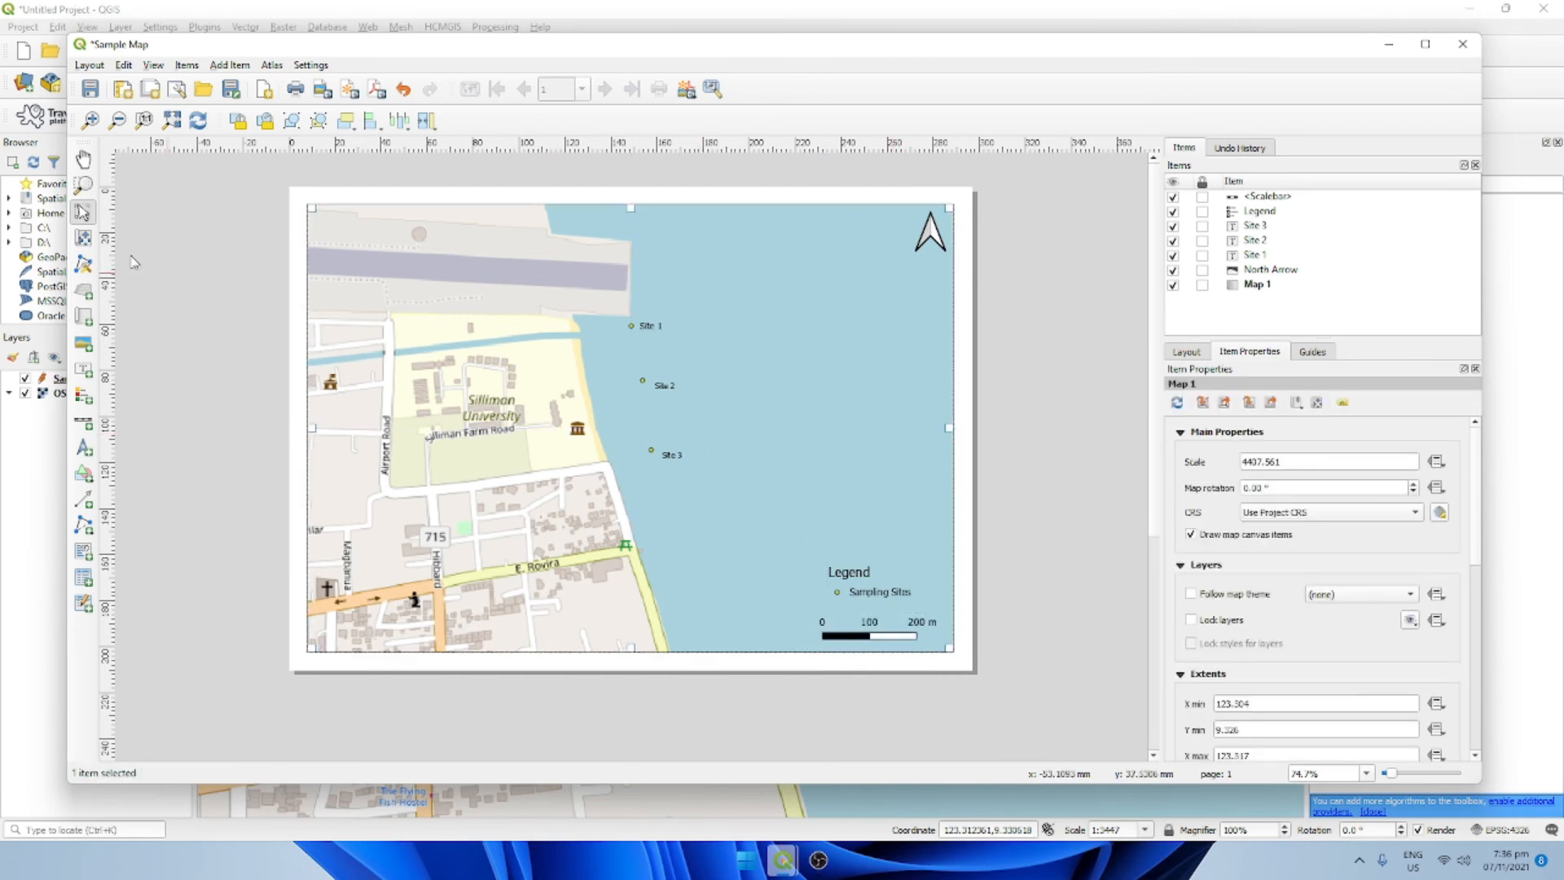
pyautogui.click(82, 237)
pyautogui.moveTo(566, 368); pyautogui.dragTo(570, 380)
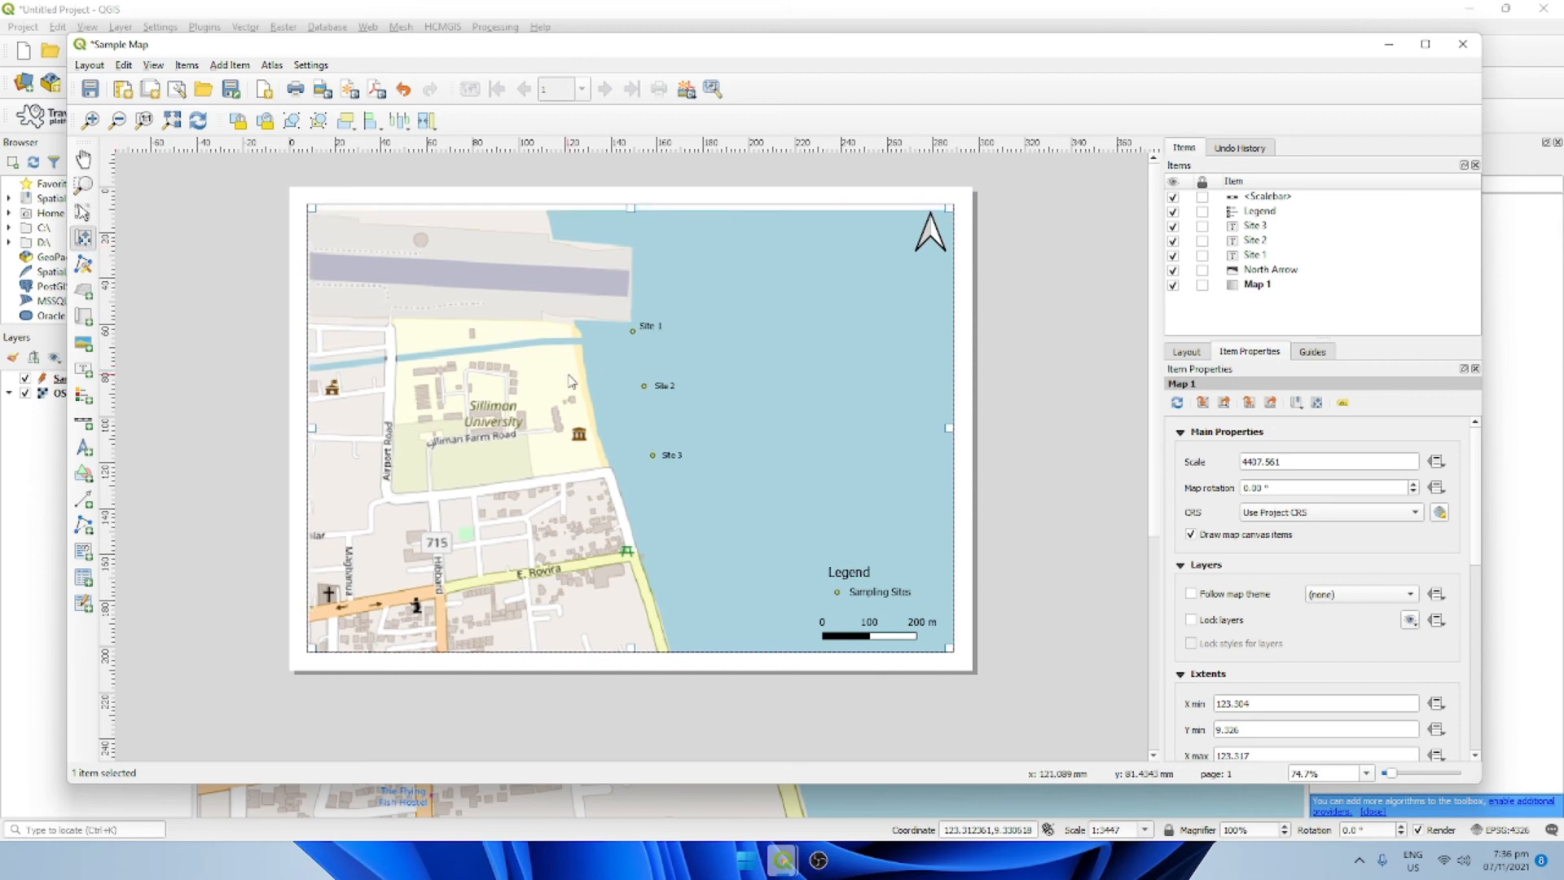
pyautogui.click(82, 212)
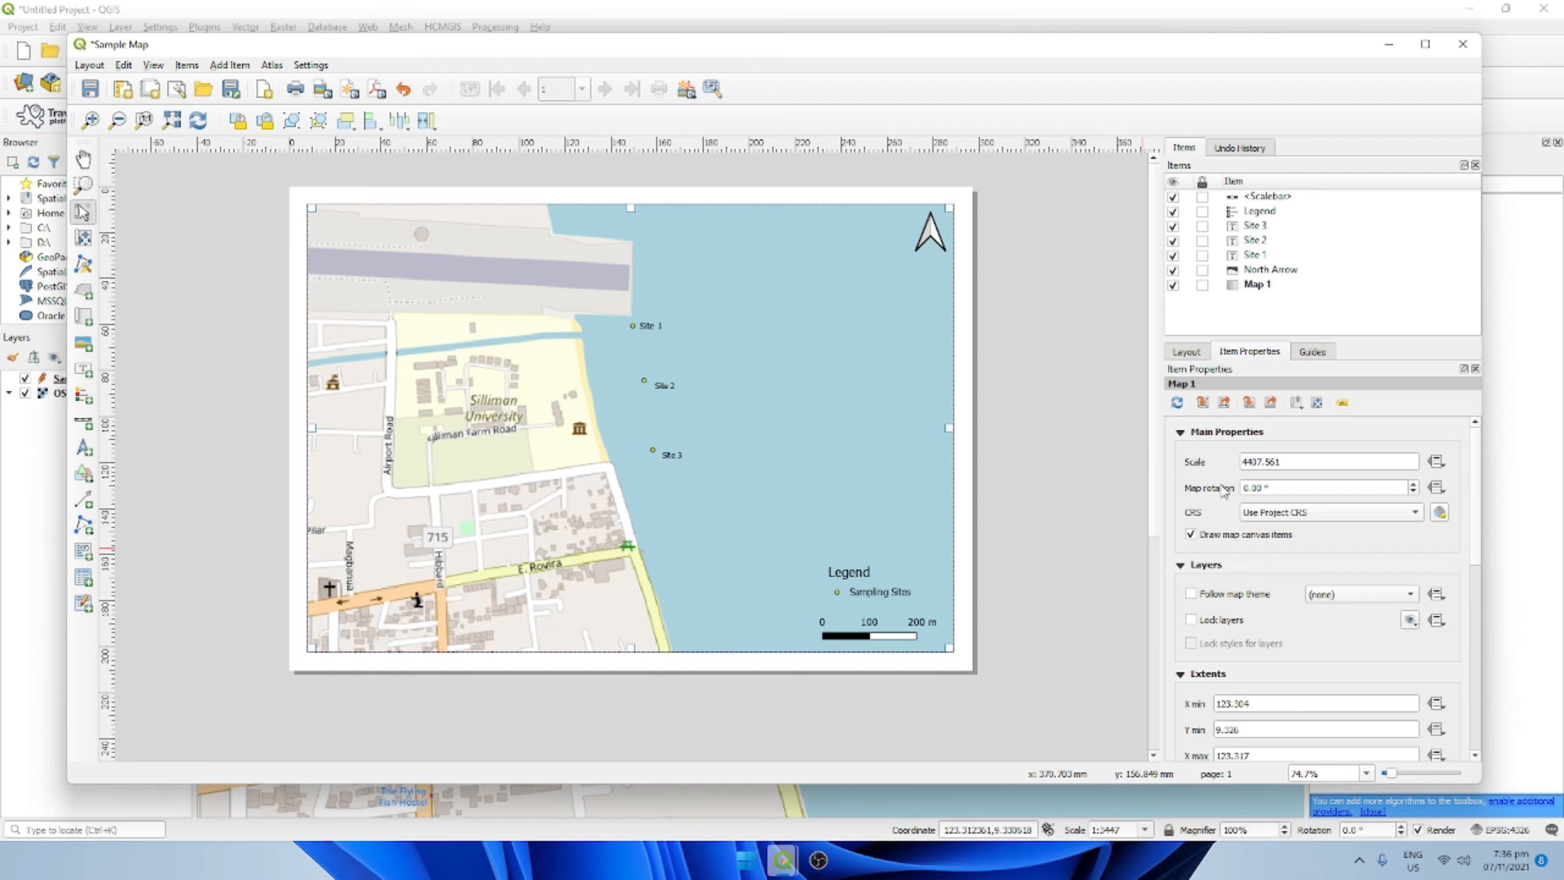
# Step: Add a grid to the new map and open the grid's properties
pyautogui.scroll(-2, 1289, 649)
pyautogui.scroll(-1, 1265, 649)
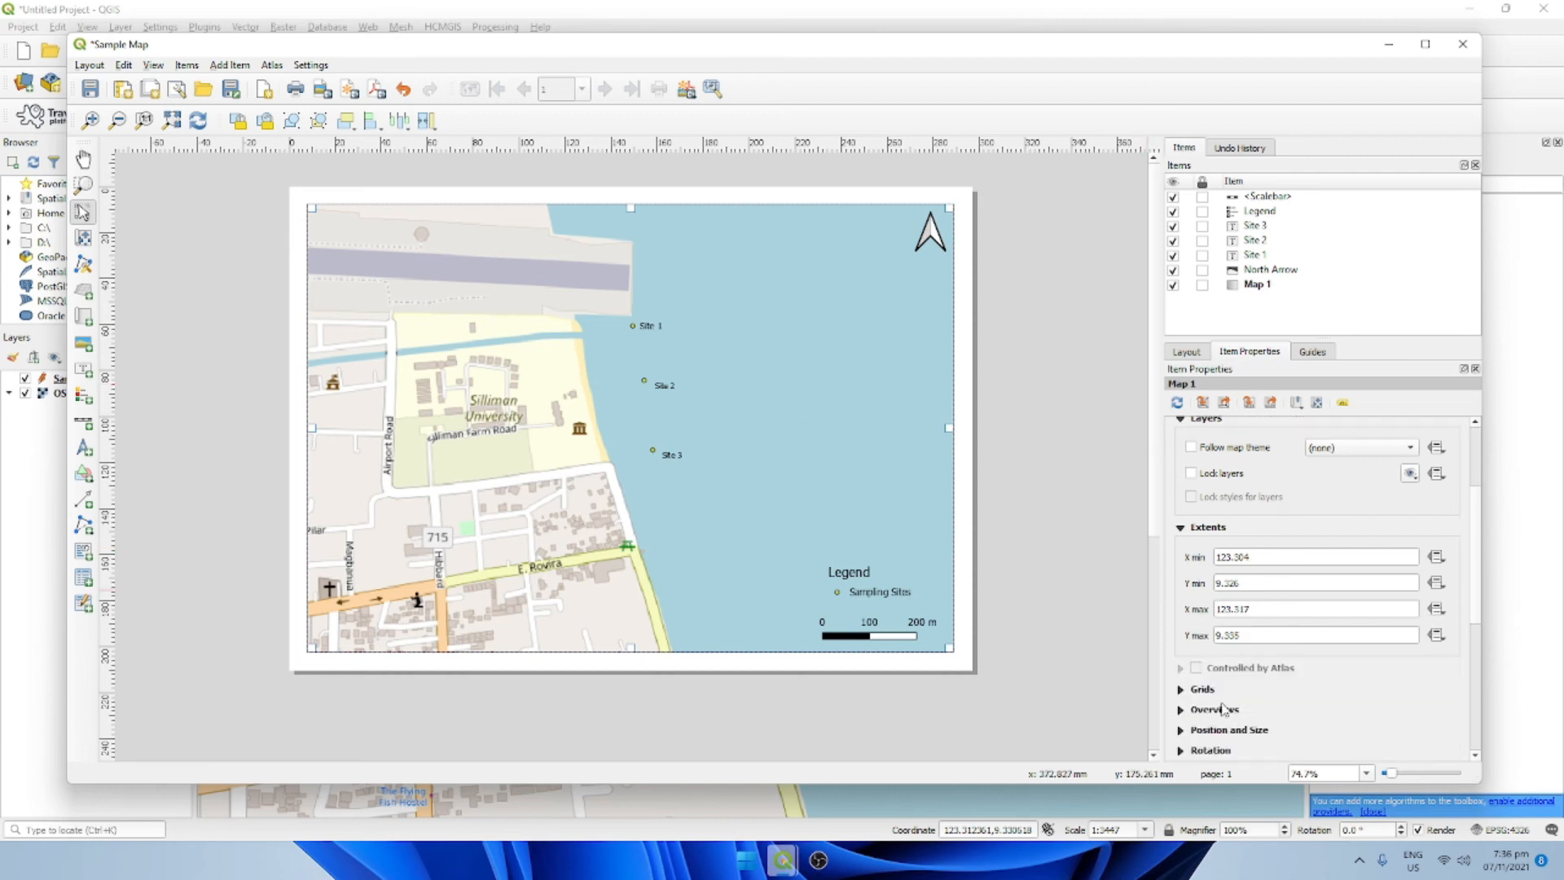
pyautogui.click(1182, 690)
pyautogui.scroll(-4, 1239, 685)
pyautogui.click(1216, 519)
pyautogui.click(1294, 603)
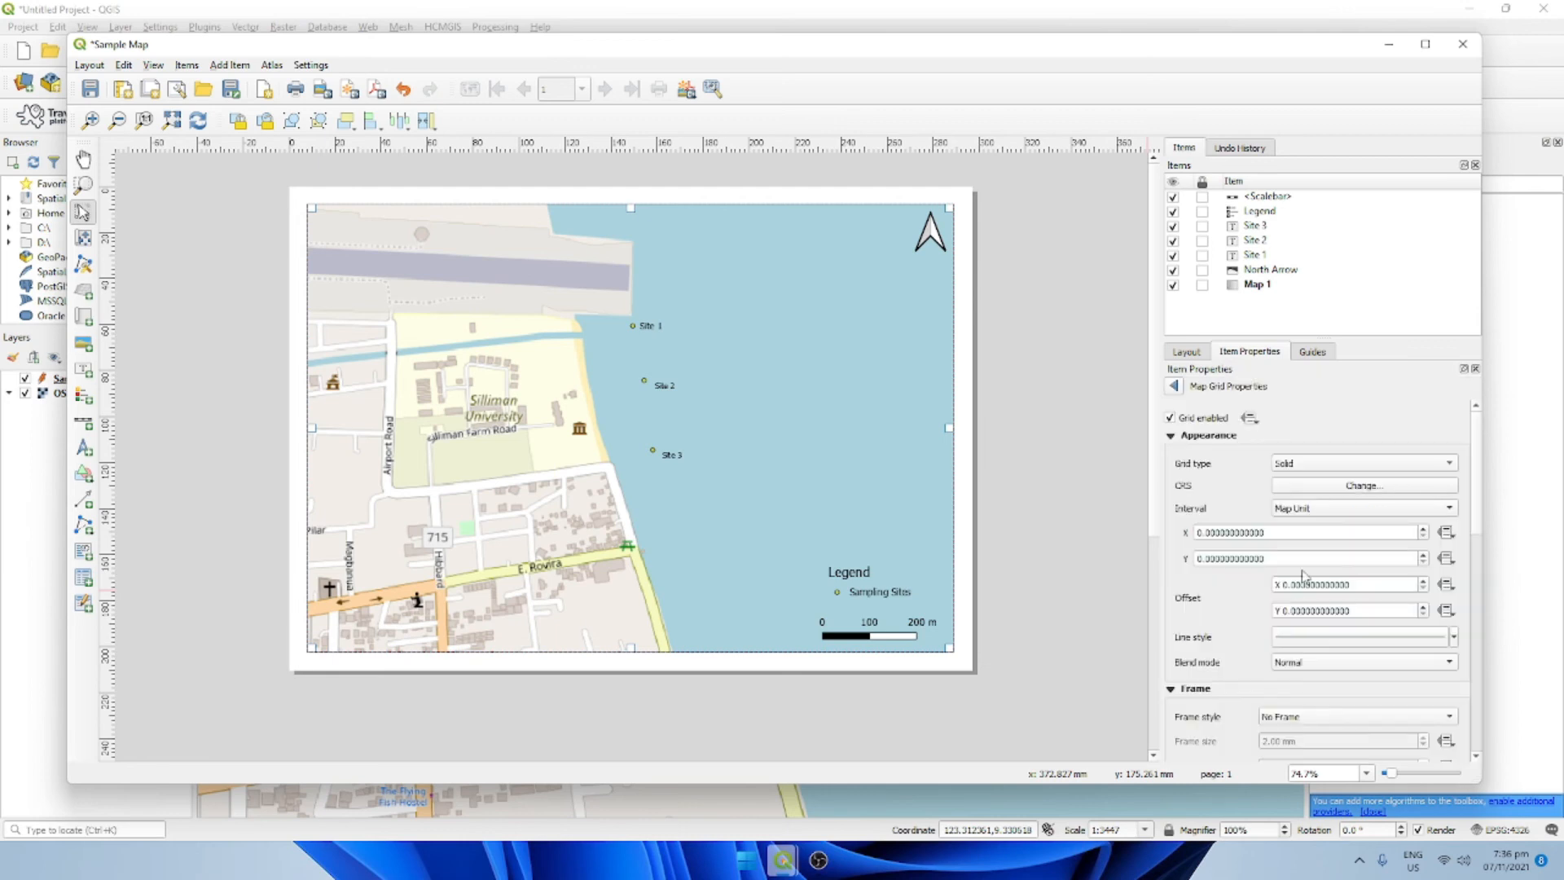
# Step: Set the grid's X and Y intervals to 0.01 map units
pyautogui.click(1214, 531)
pyautogui.write('1')
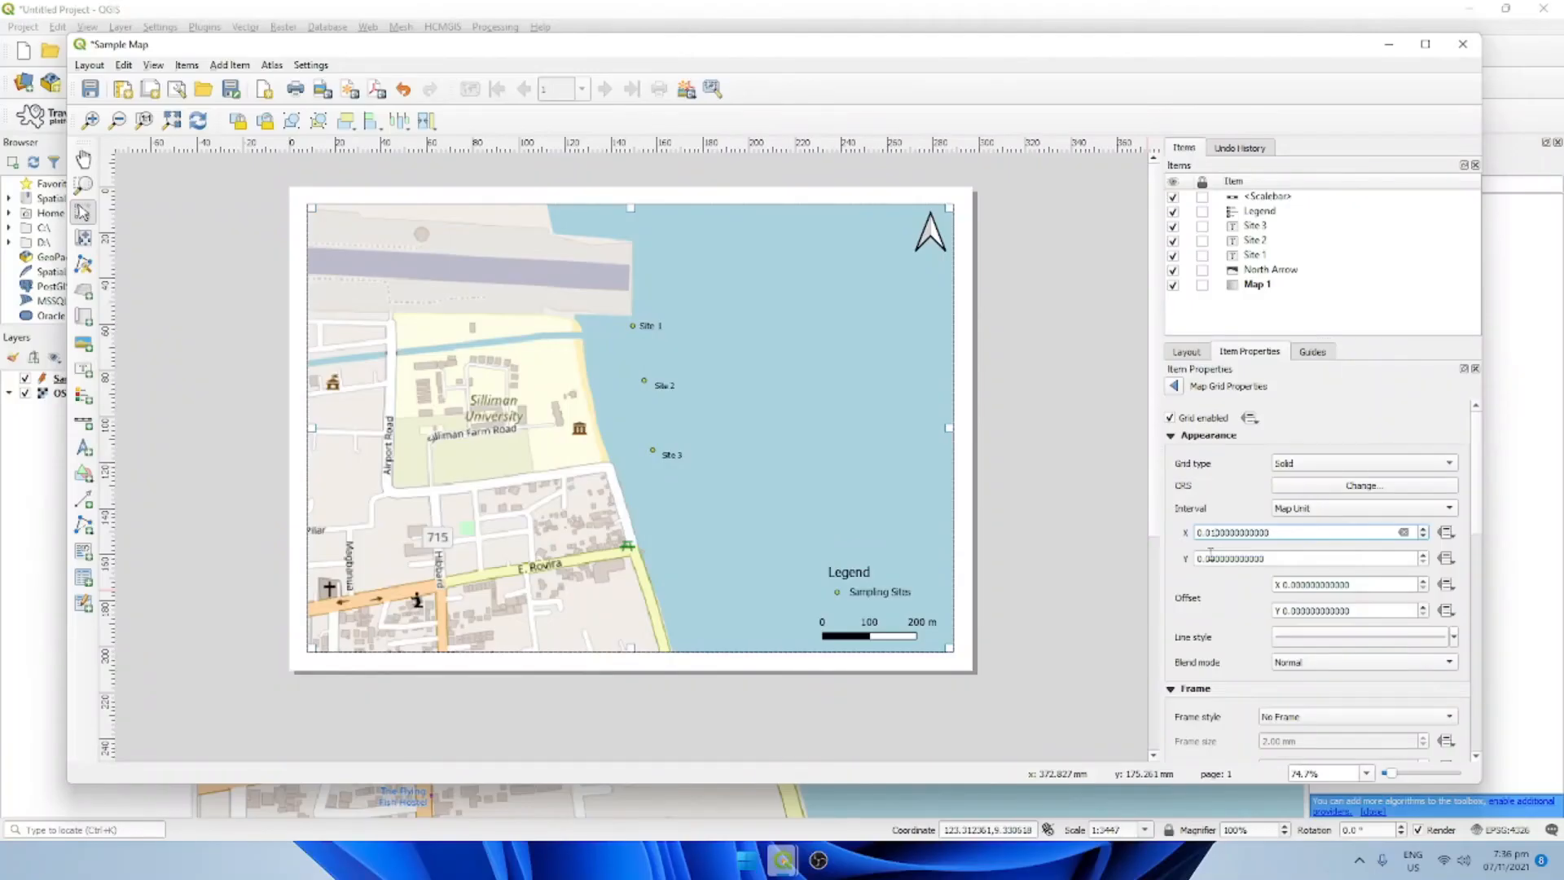
pyautogui.click(1213, 558)
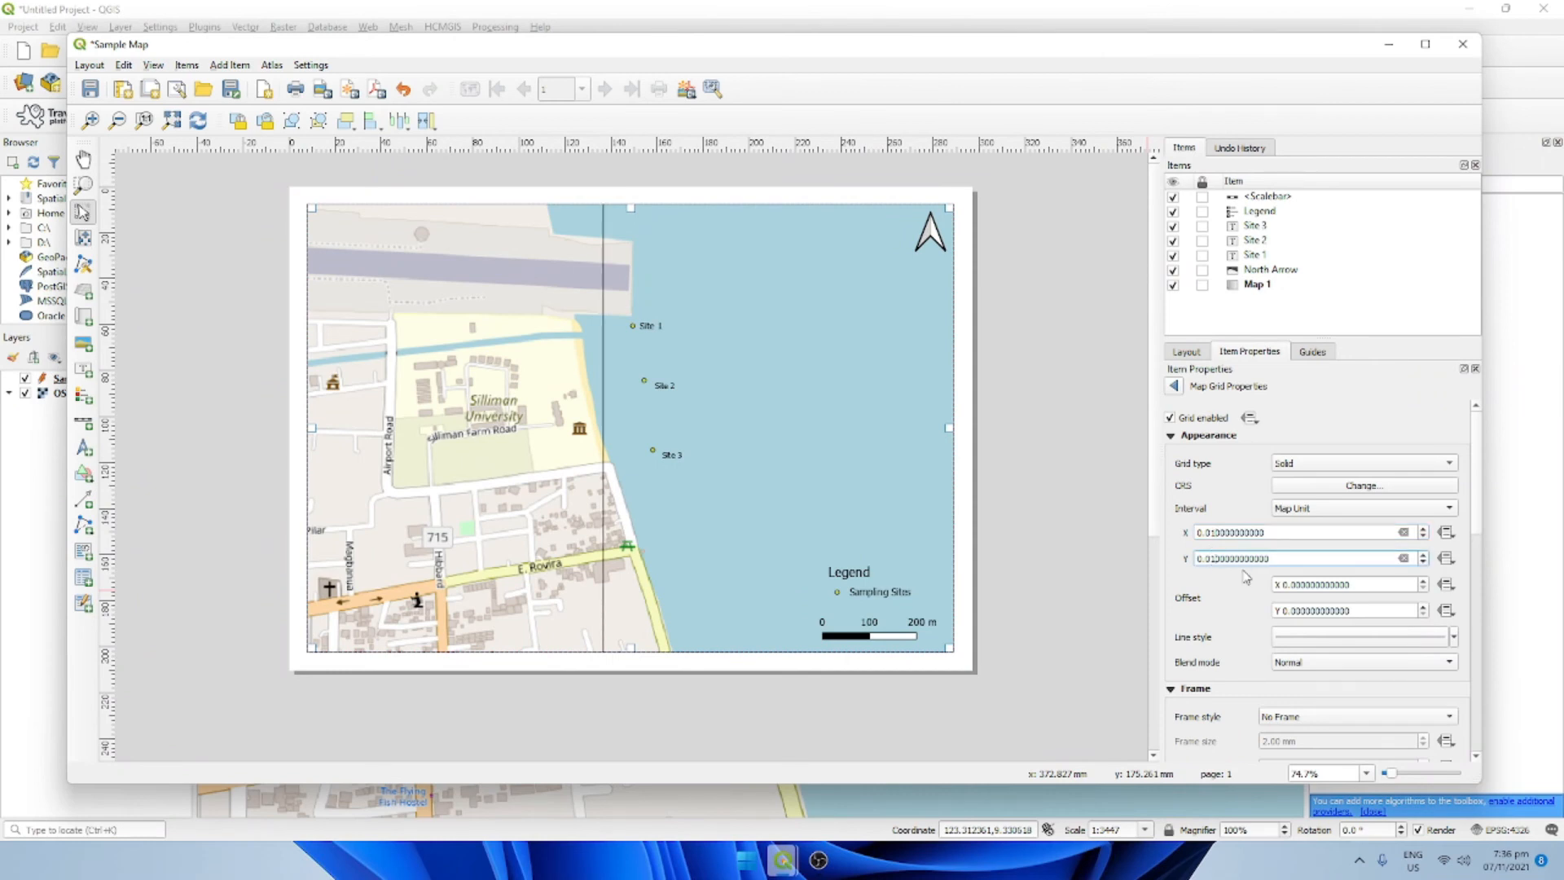
pyautogui.click(1228, 590)
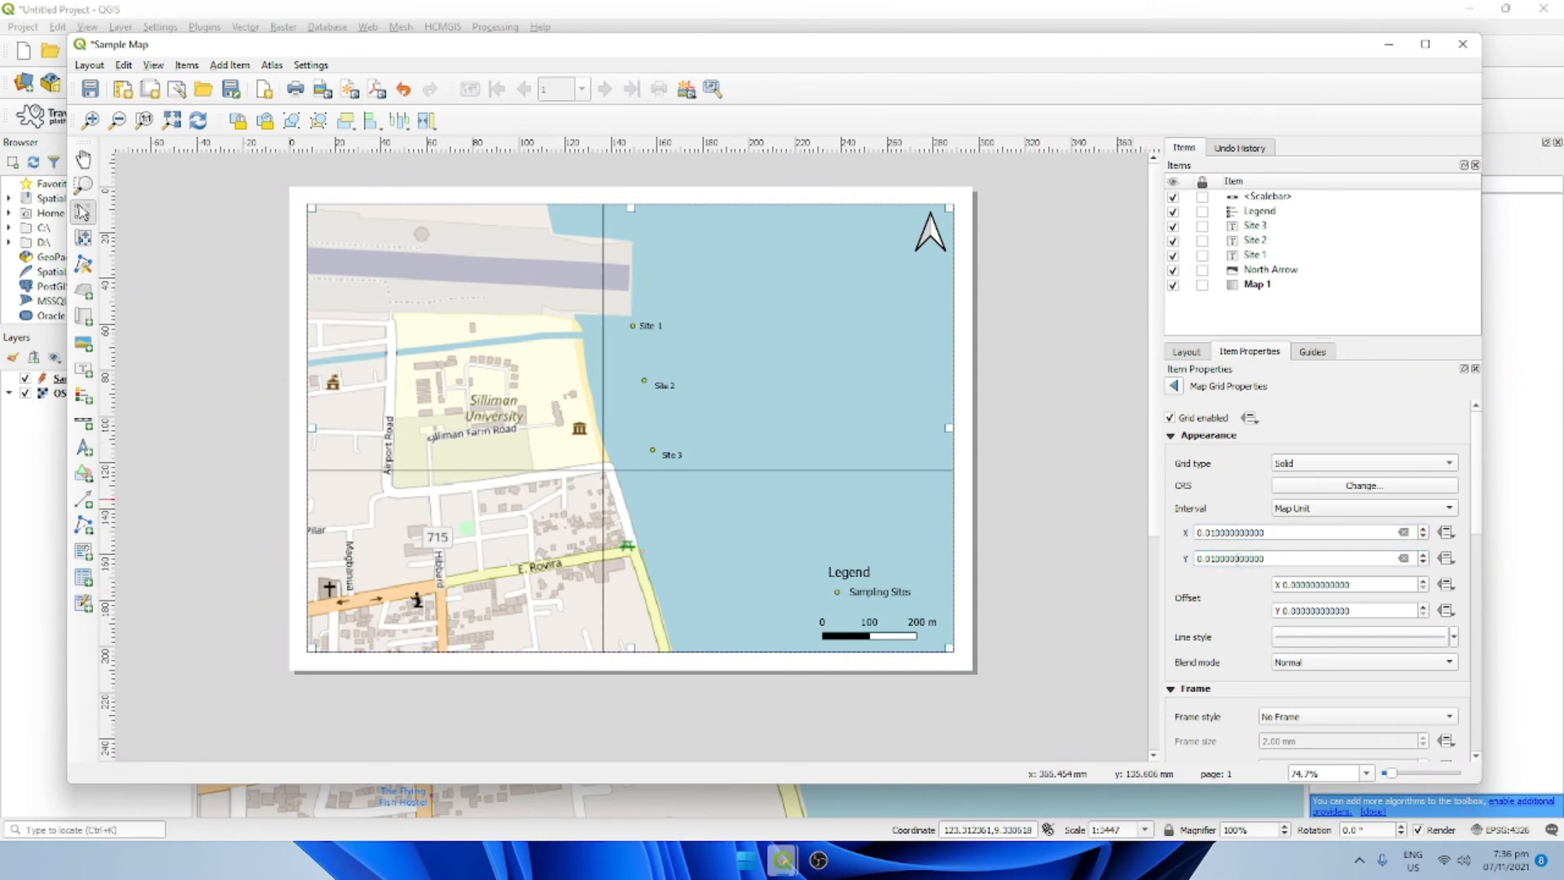
# Step: Set both the X and Y intervals of the map grid to 0.001 map units
pyautogui.click(1212, 532)
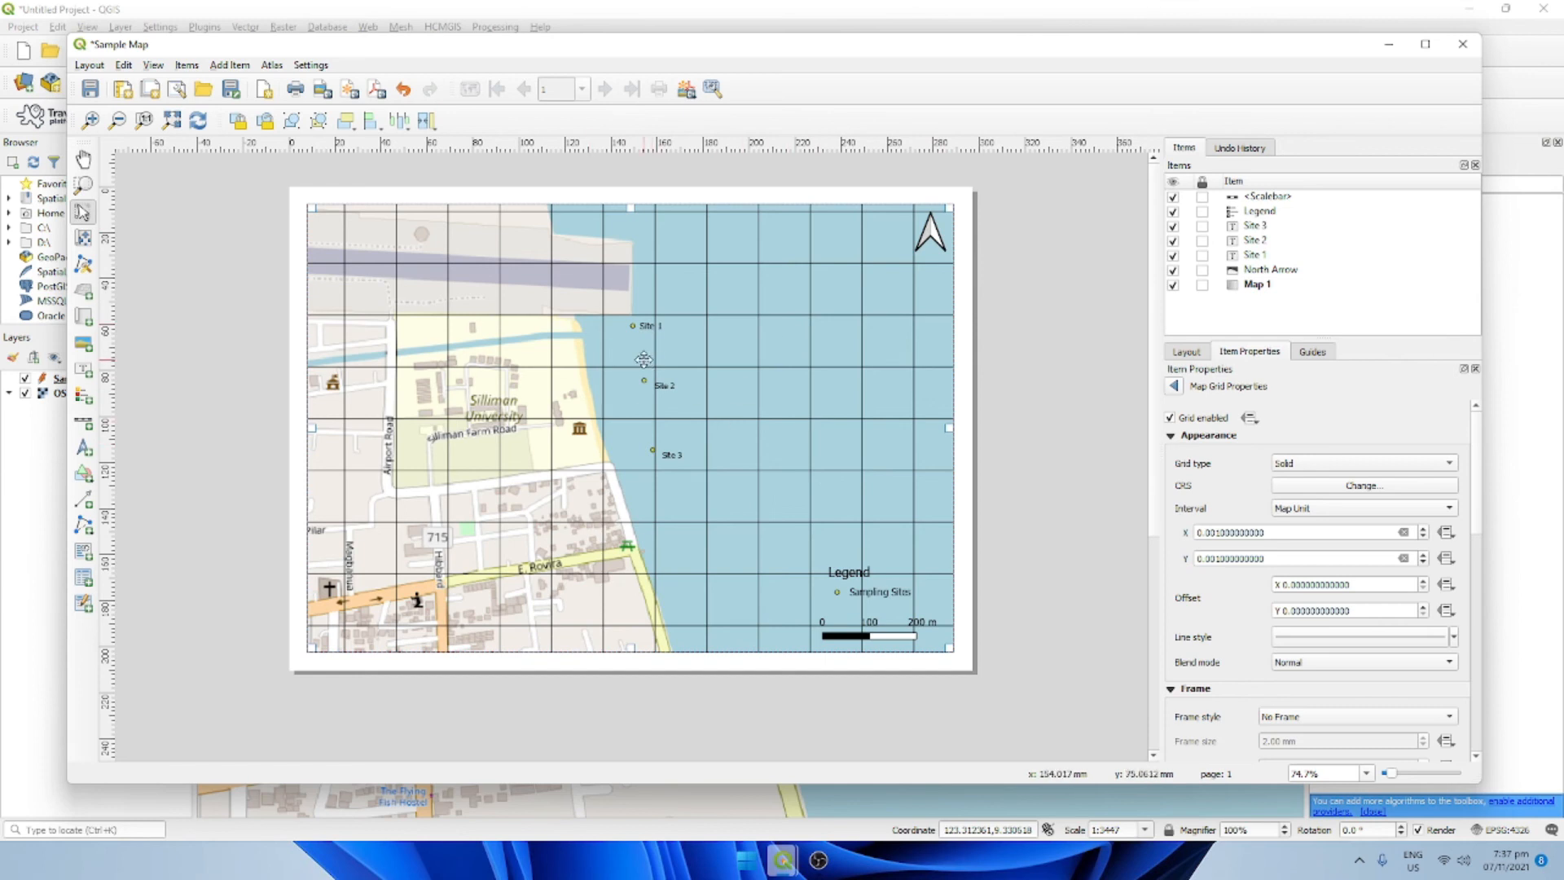
pyautogui.scroll(-2, 643, 360)
pyautogui.scroll(2, 647, 359)
pyautogui.scroll(2, 647, 359)
pyautogui.scroll(-2, 648, 359)
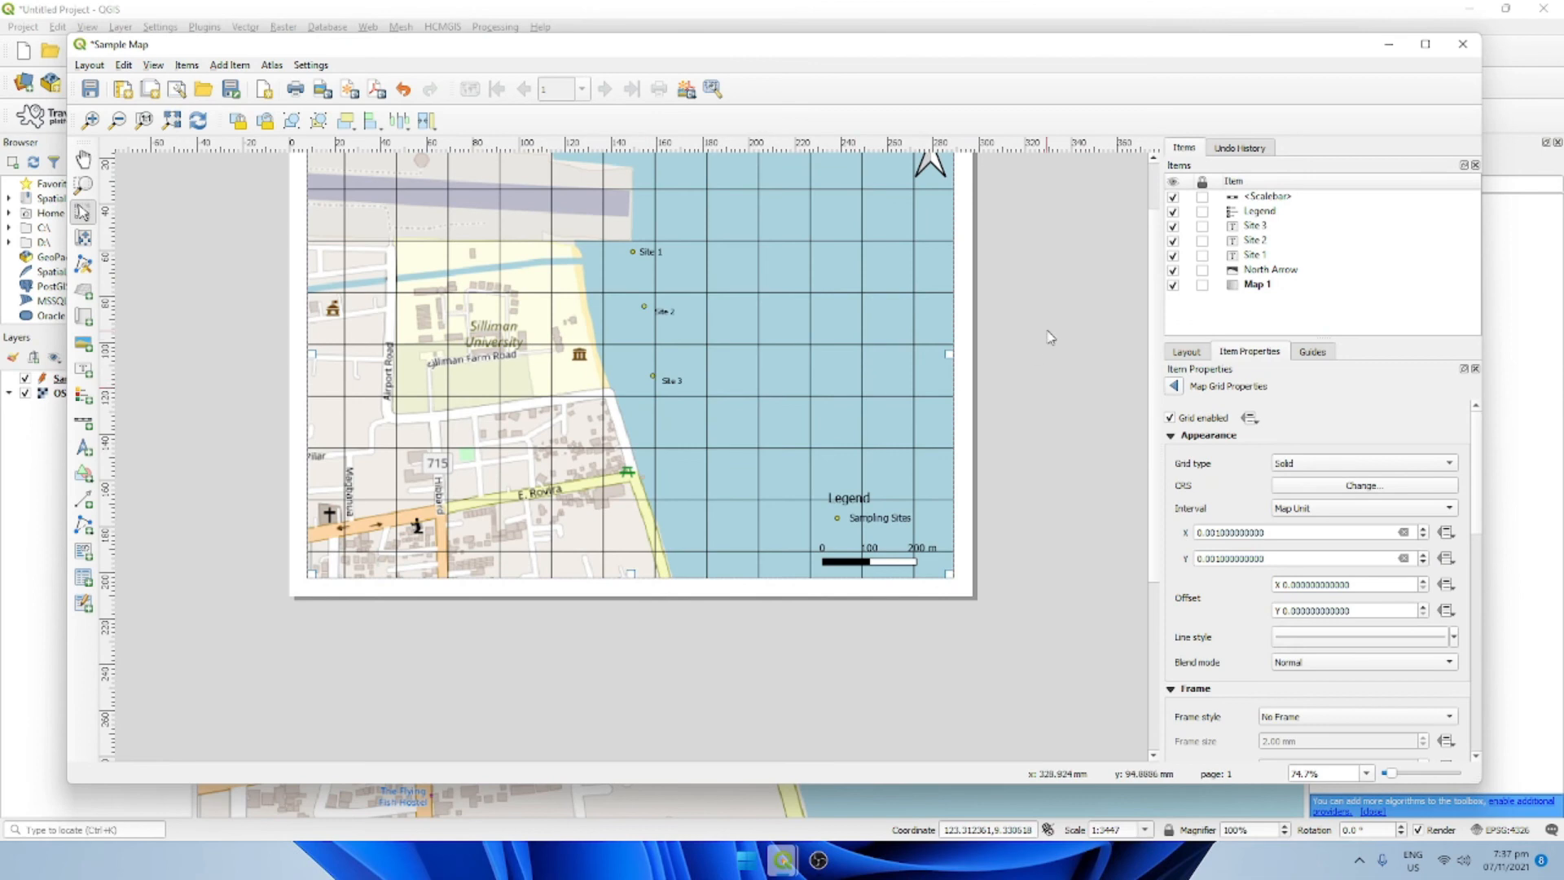
pyautogui.moveTo(1154, 377); pyautogui.dragTo(1151, 331)
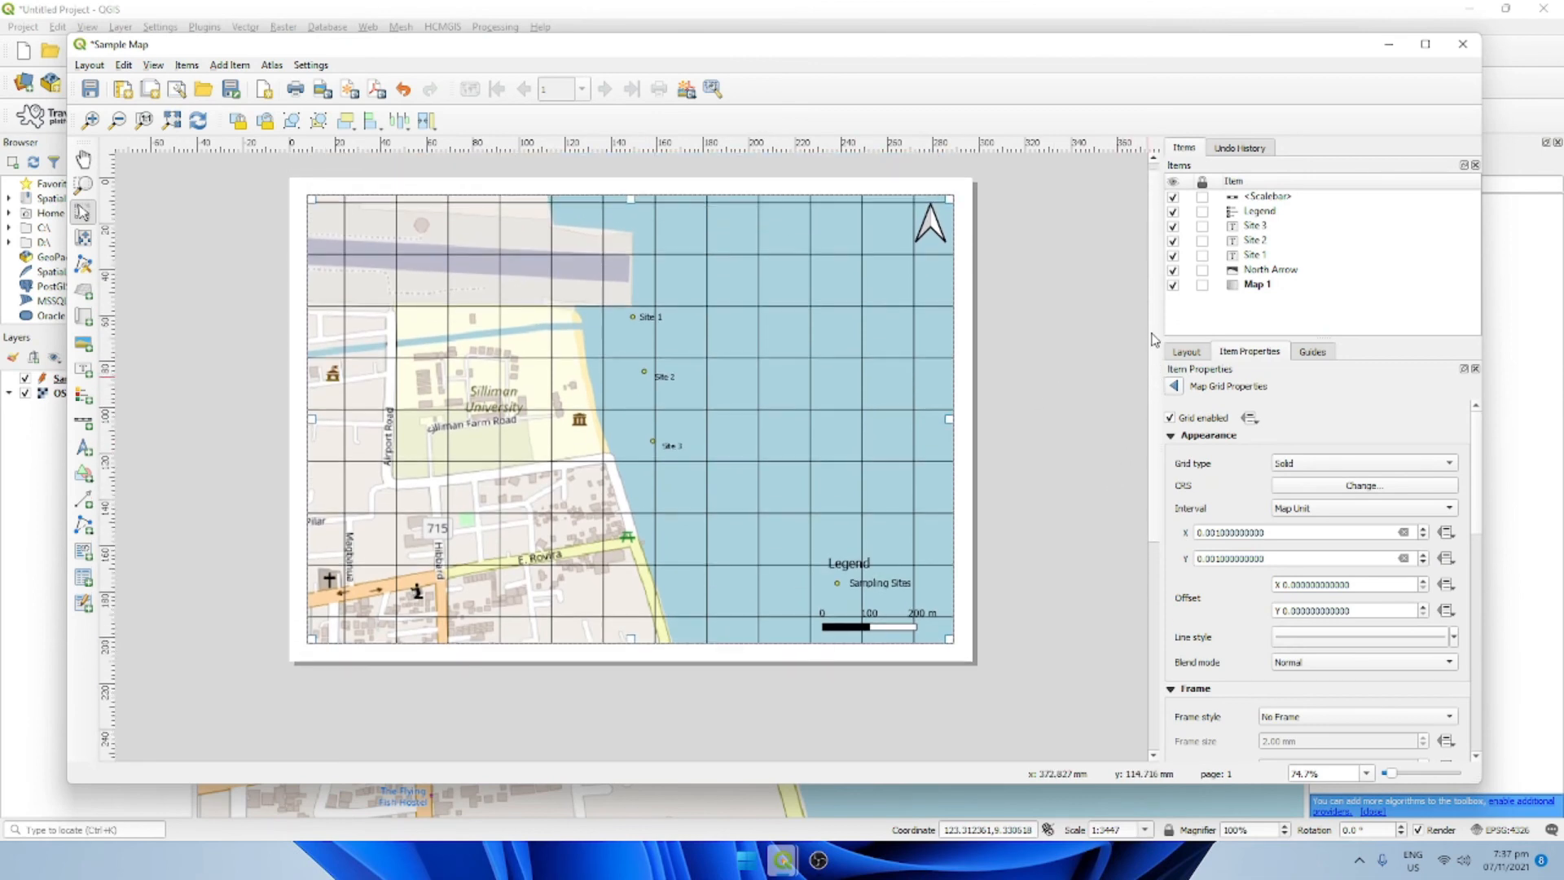
# Step: Try the Frame and annotations only grid type and switch back to Solid
pyautogui.click(1298, 463)
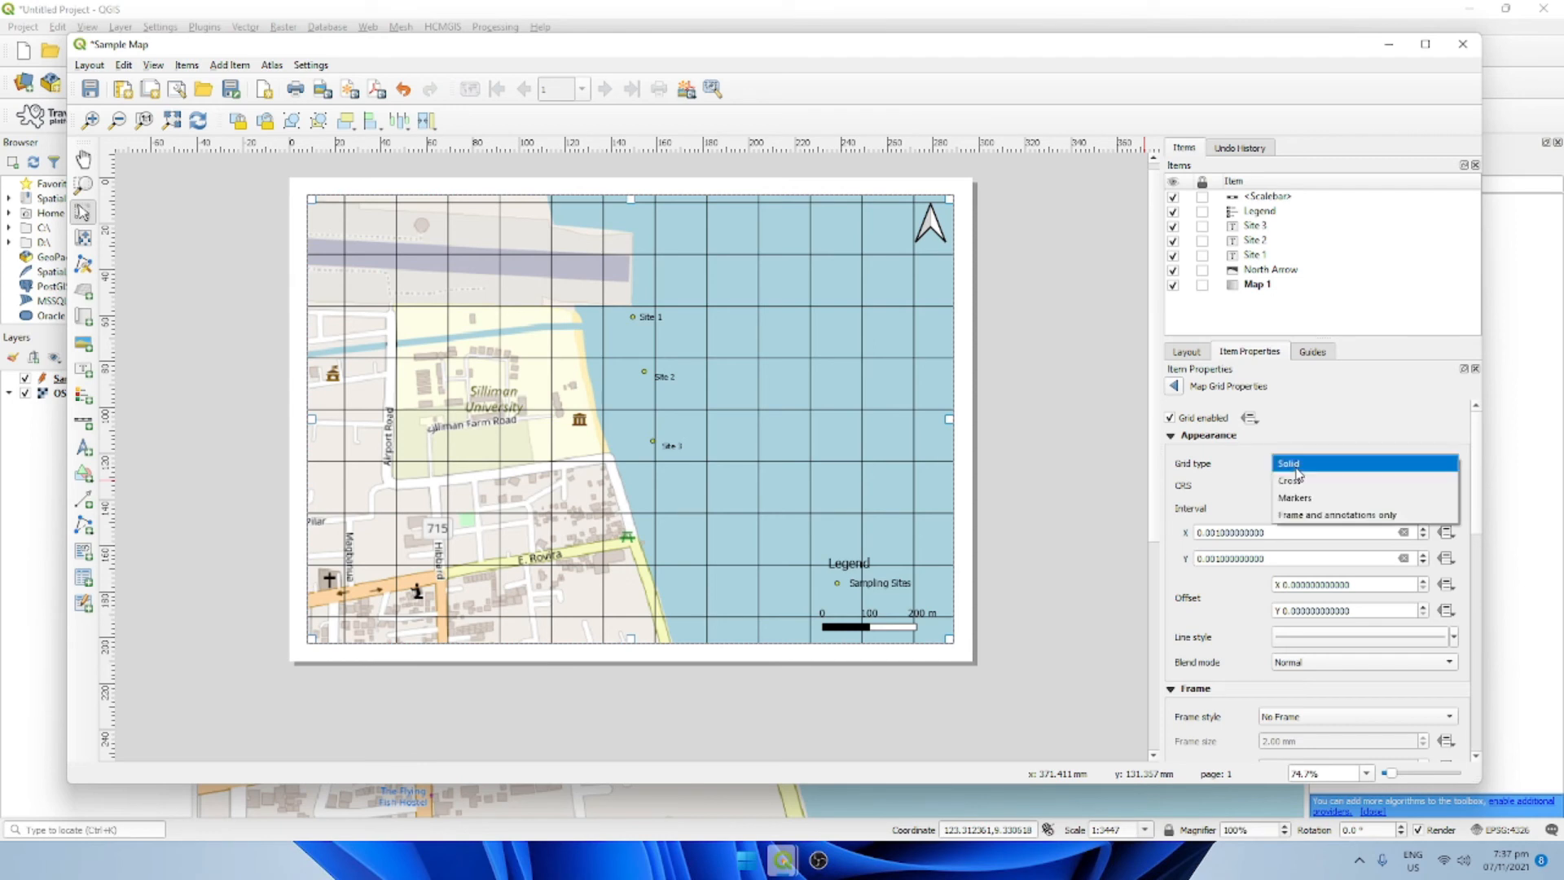
pyautogui.click(1313, 516)
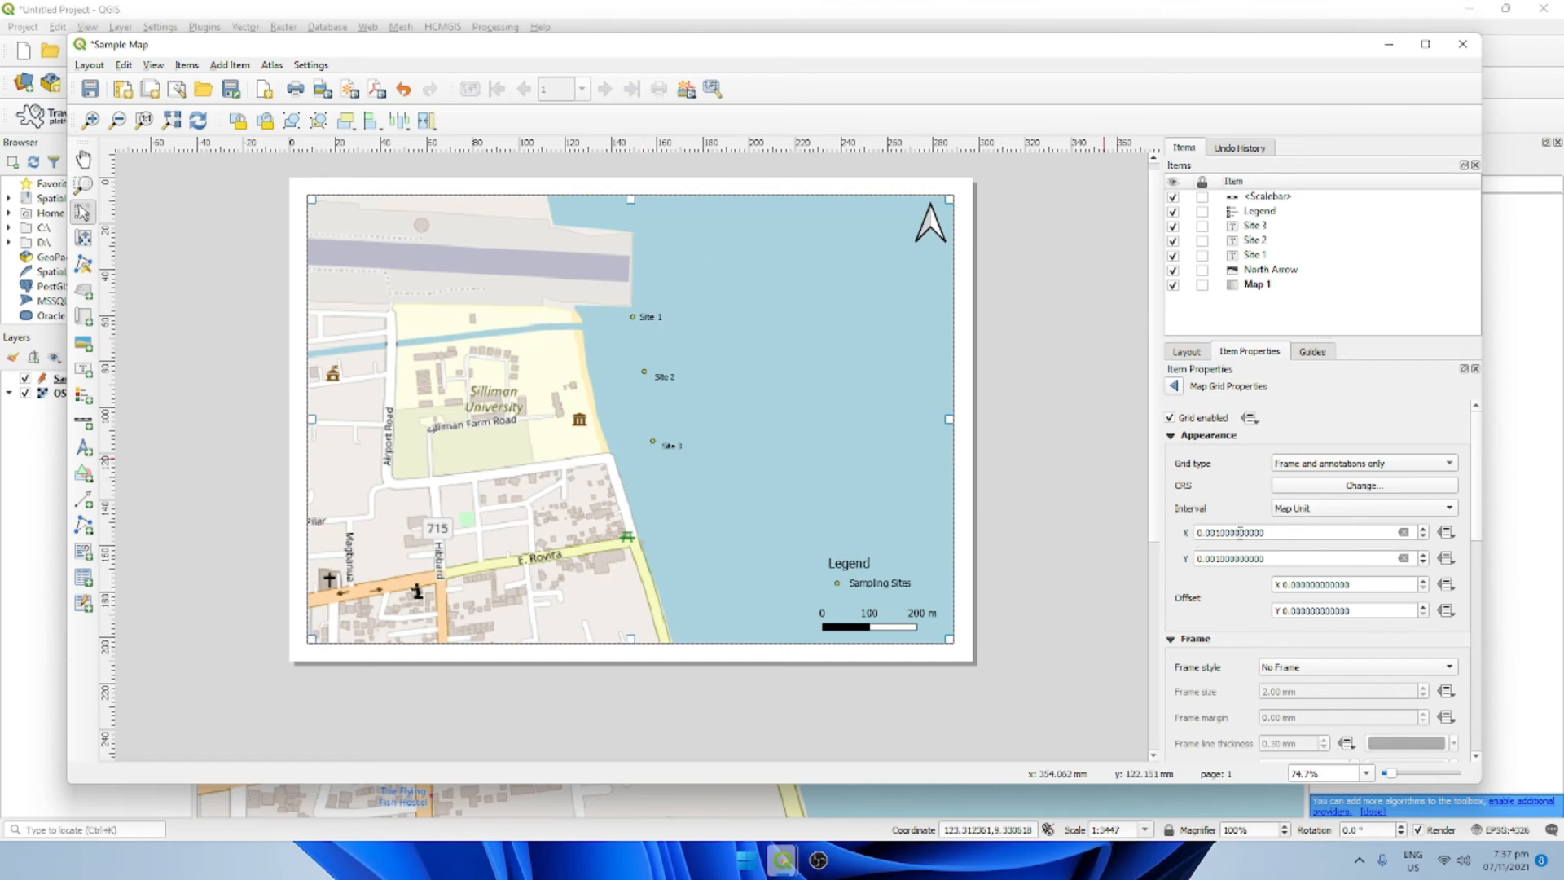
pyautogui.click(1296, 467)
pyautogui.click(1296, 417)
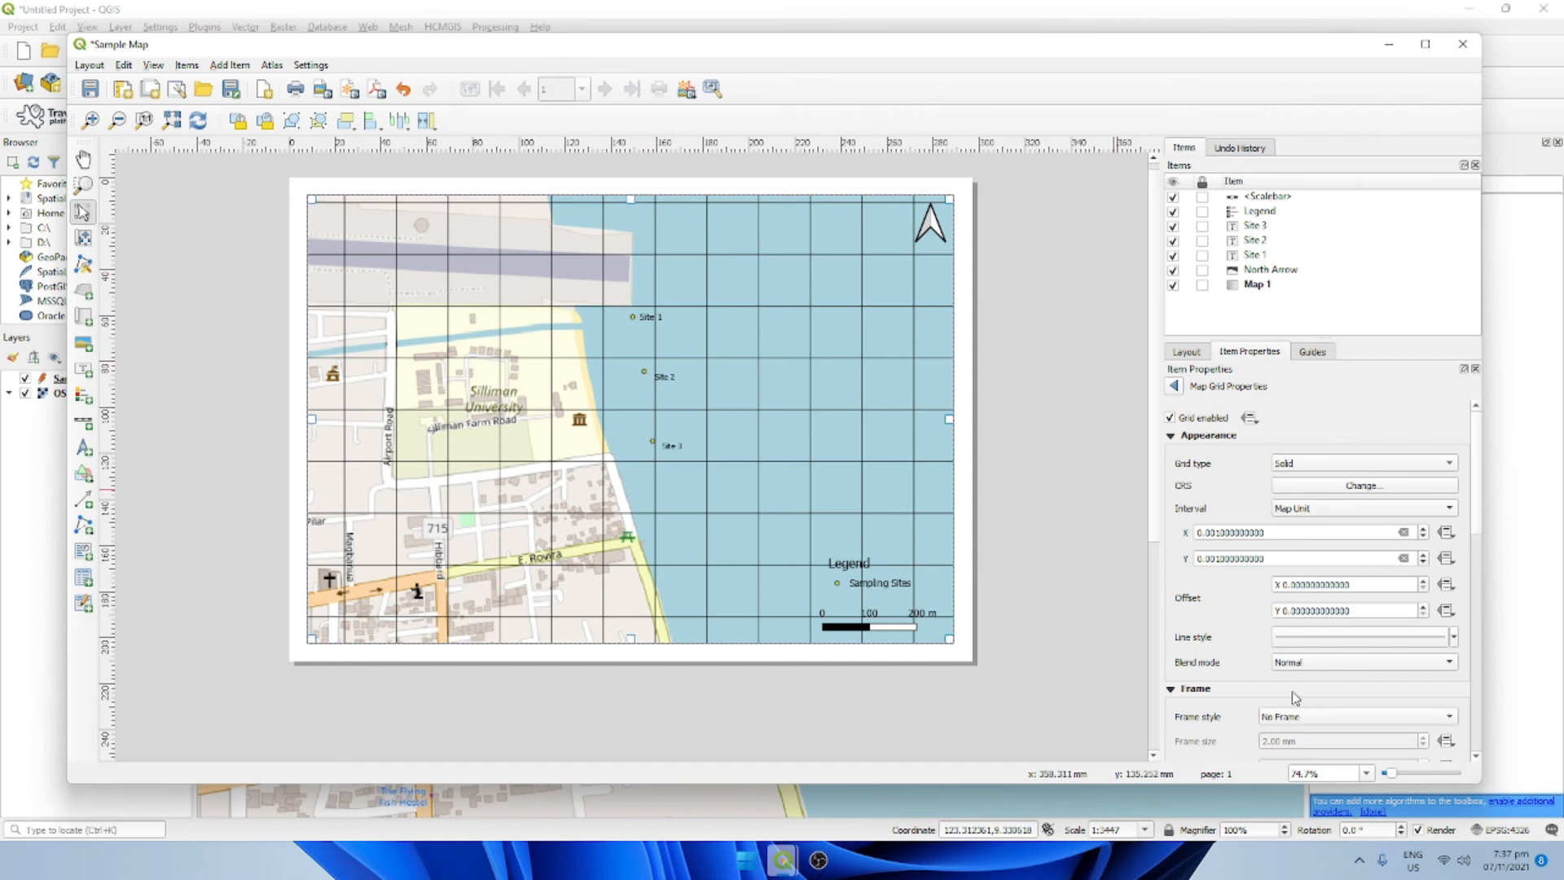
# Step: Lower the opacity of the grid's line symbol to less than half
pyautogui.click(1308, 643)
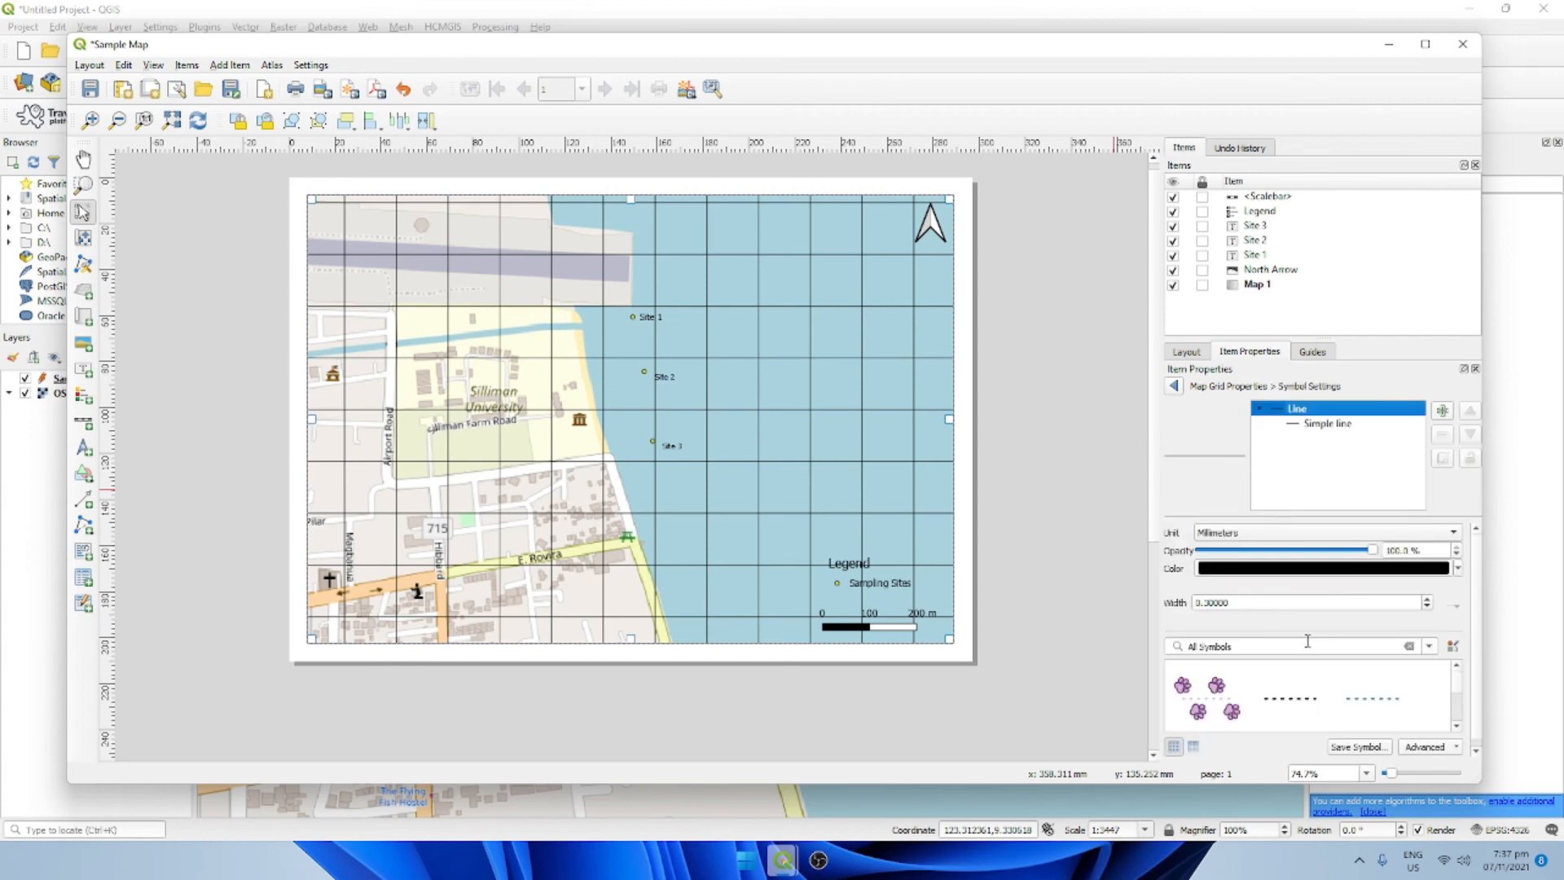
pyautogui.moveTo(1373, 551); pyautogui.dragTo(1276, 559)
pyautogui.click(1415, 550)
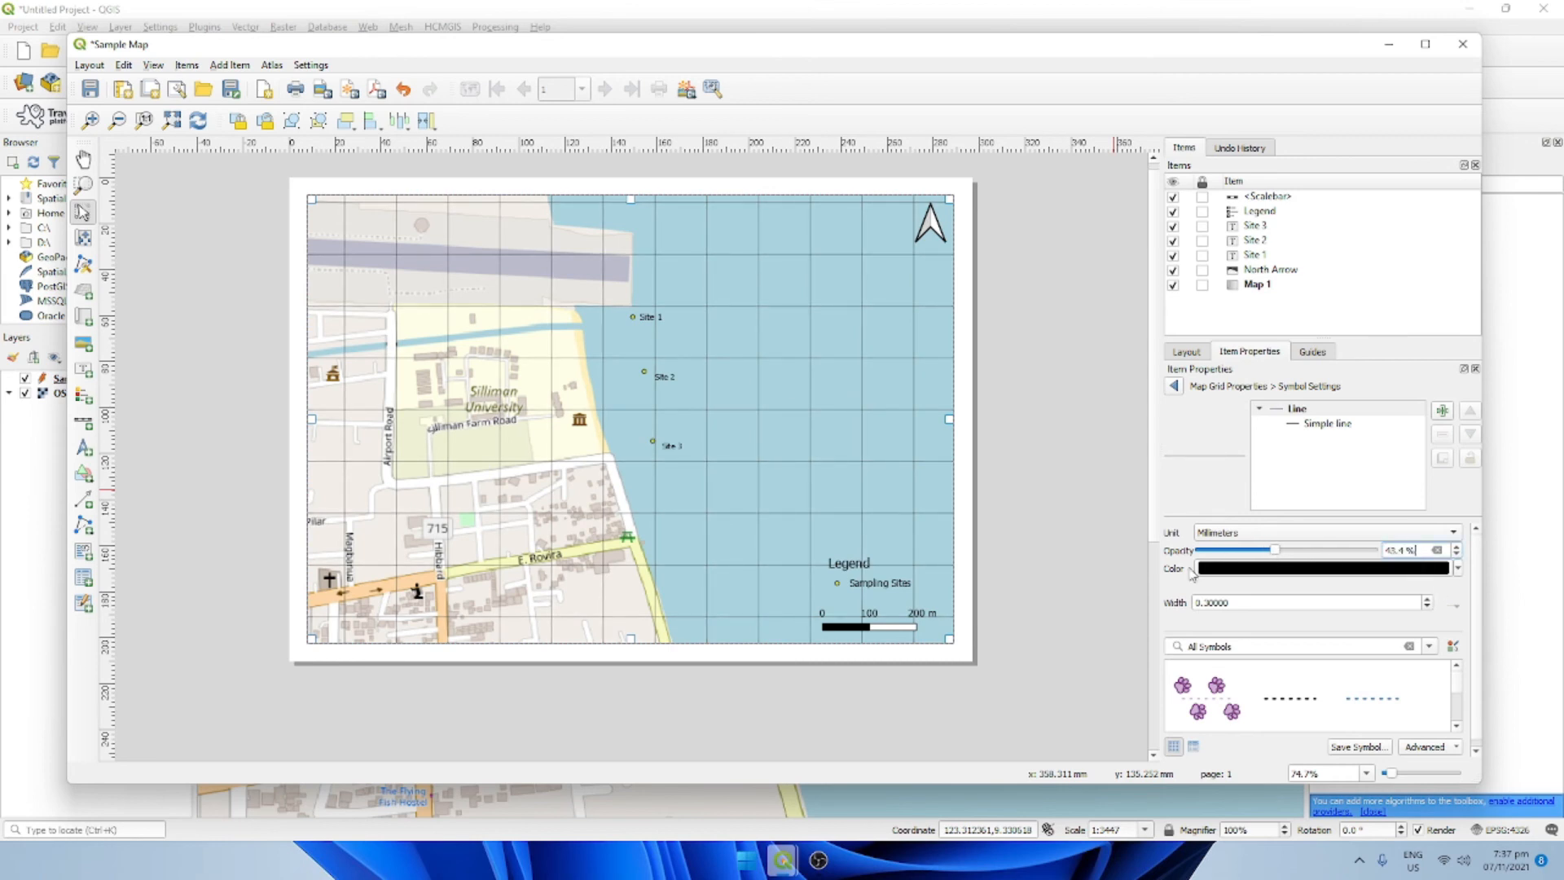
pyautogui.press('BackSpace')
pyautogui.write('0')
pyautogui.click(1173, 387)
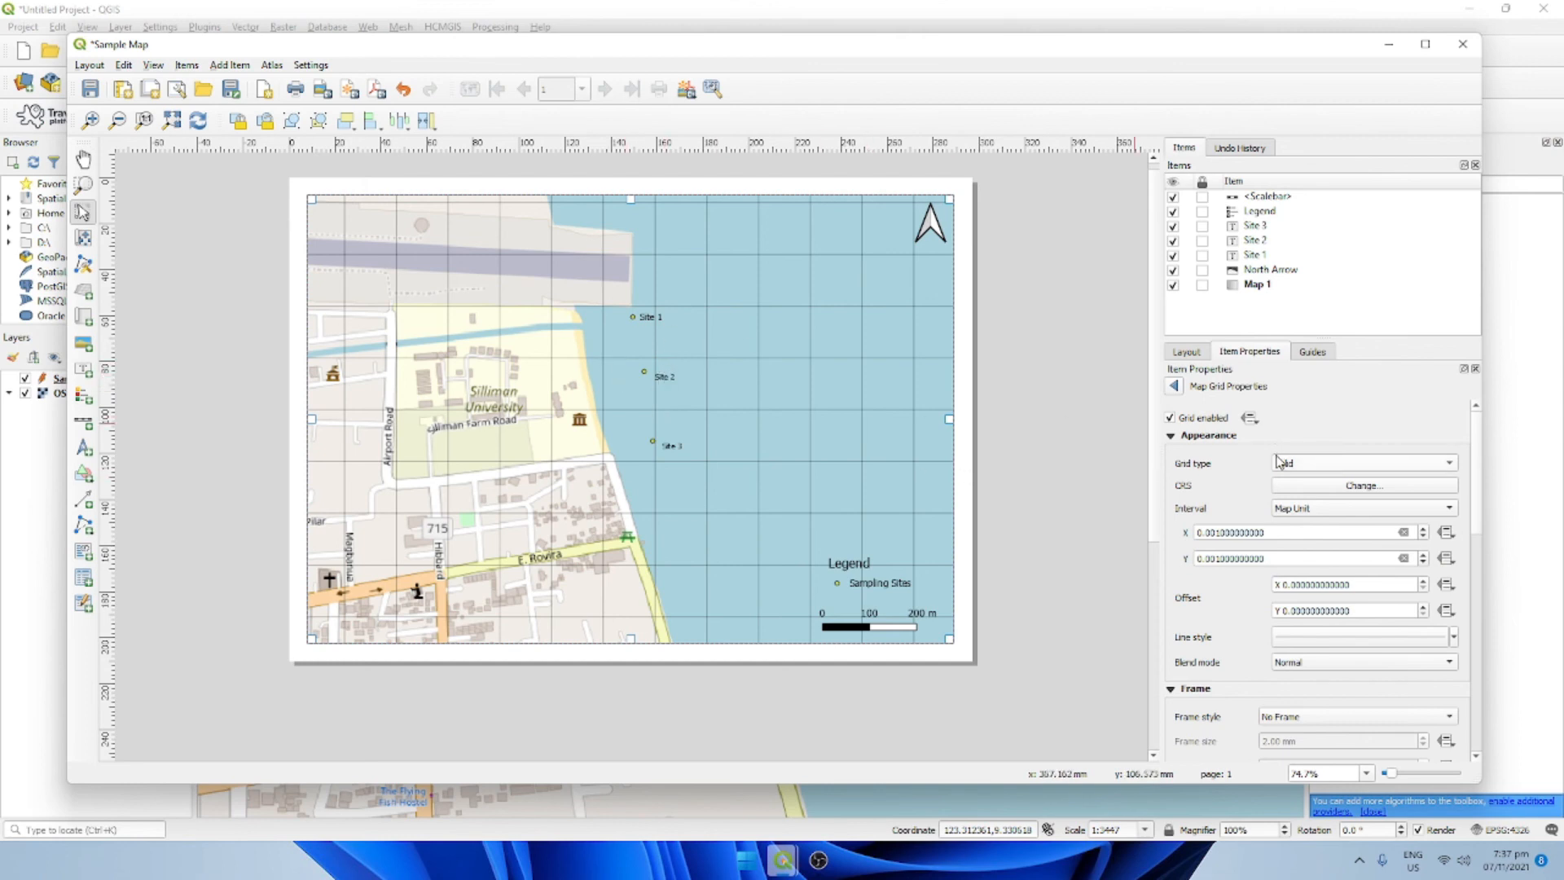
pyautogui.click(965, 269)
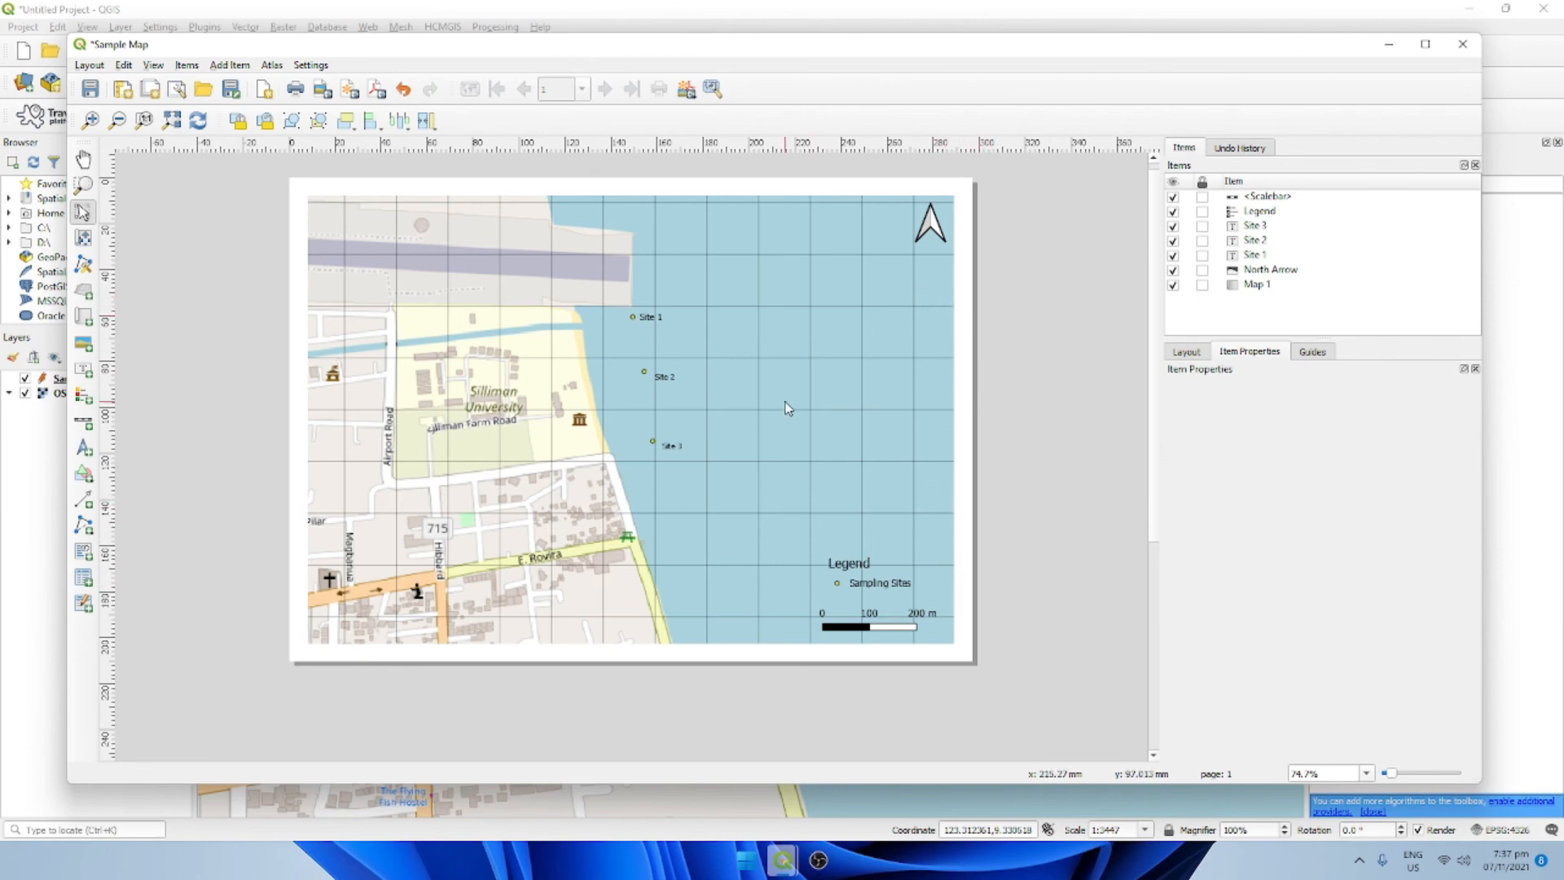
# Step: Reopen the properties of the map's grid and set its grid type to Frame and annotations only
pyautogui.click(737, 447)
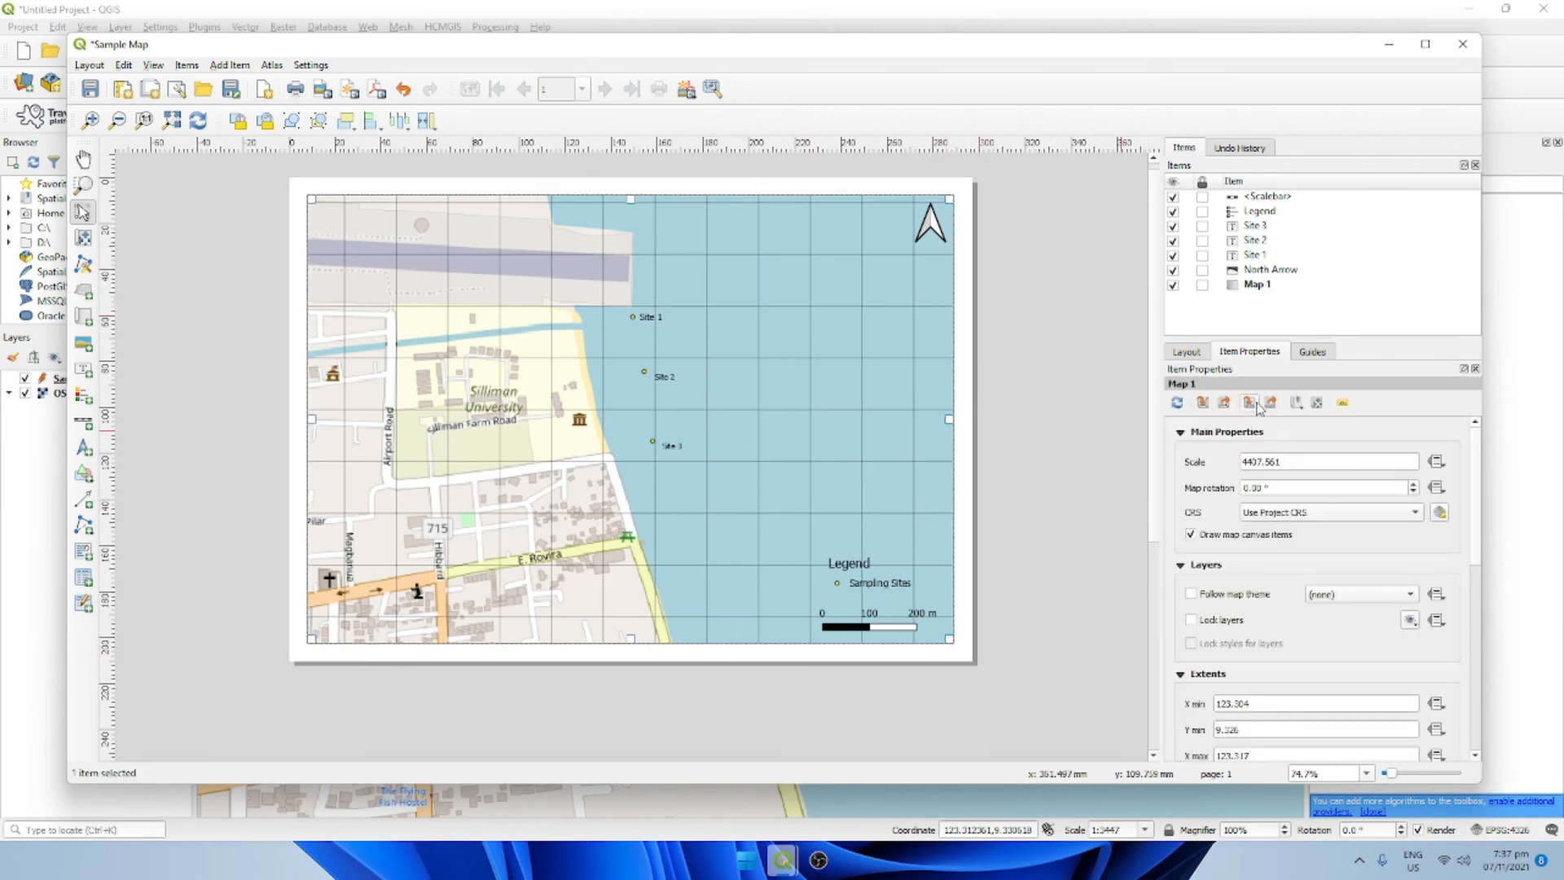
pyautogui.scroll(-5, 1261, 603)
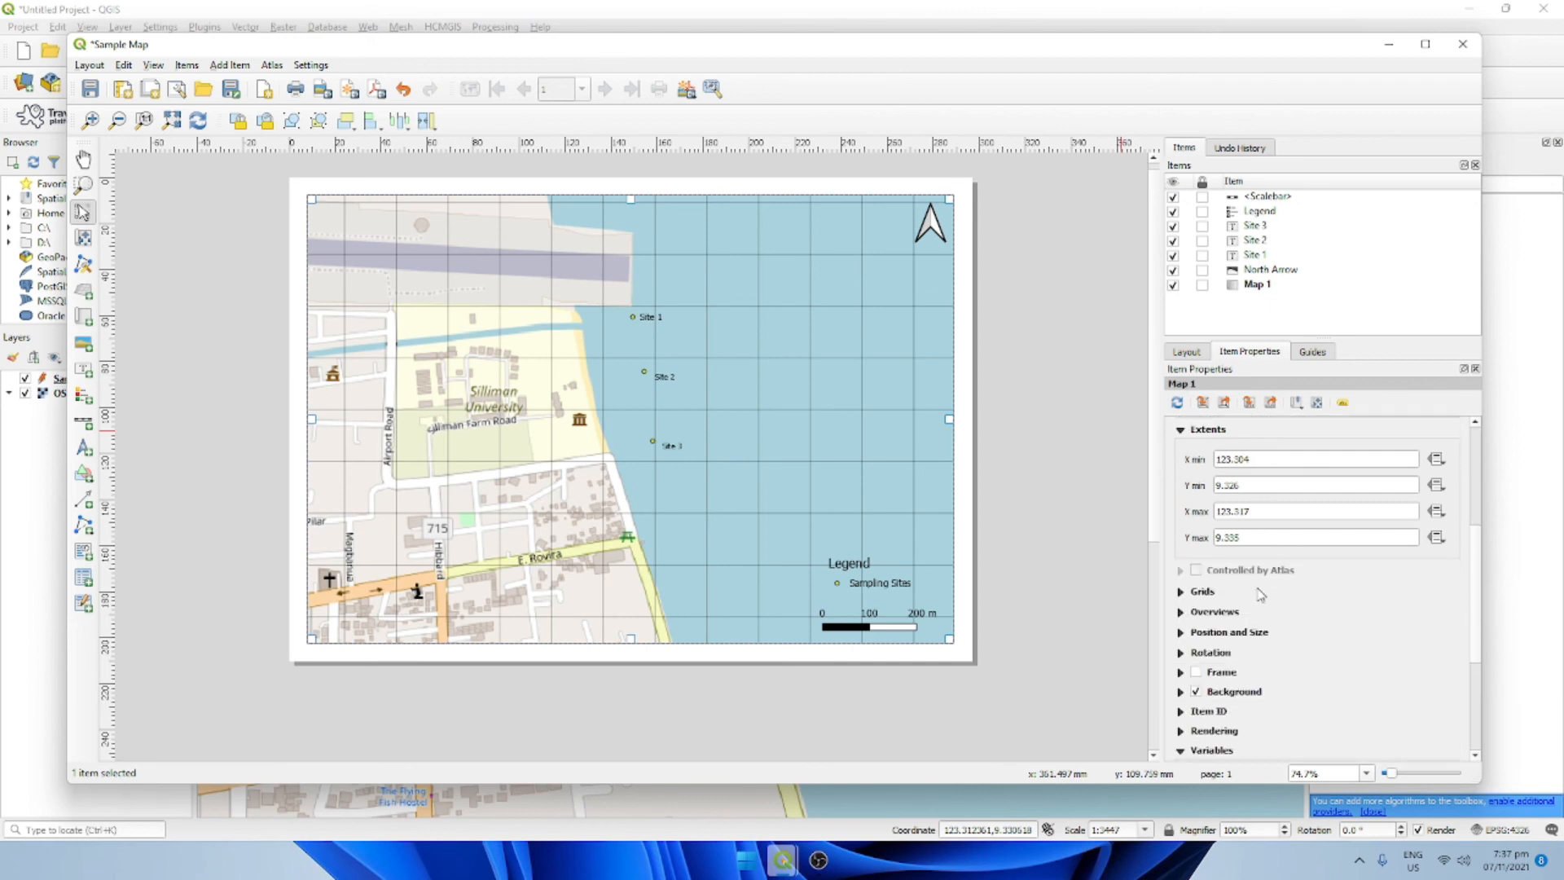
pyautogui.click(1198, 595)
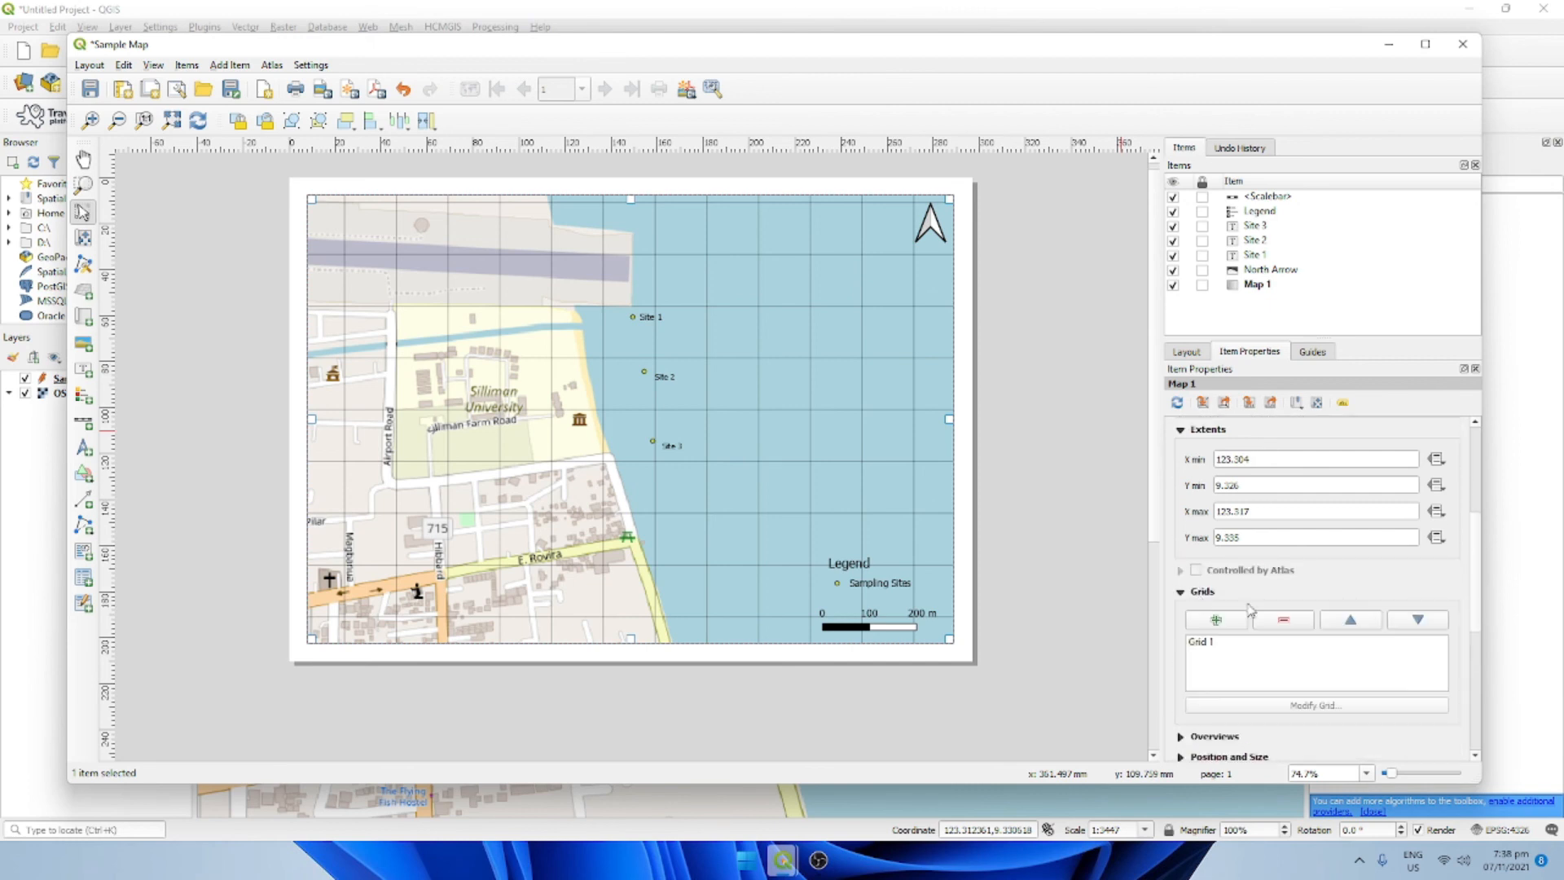
pyautogui.click(1209, 642)
pyautogui.click(1306, 705)
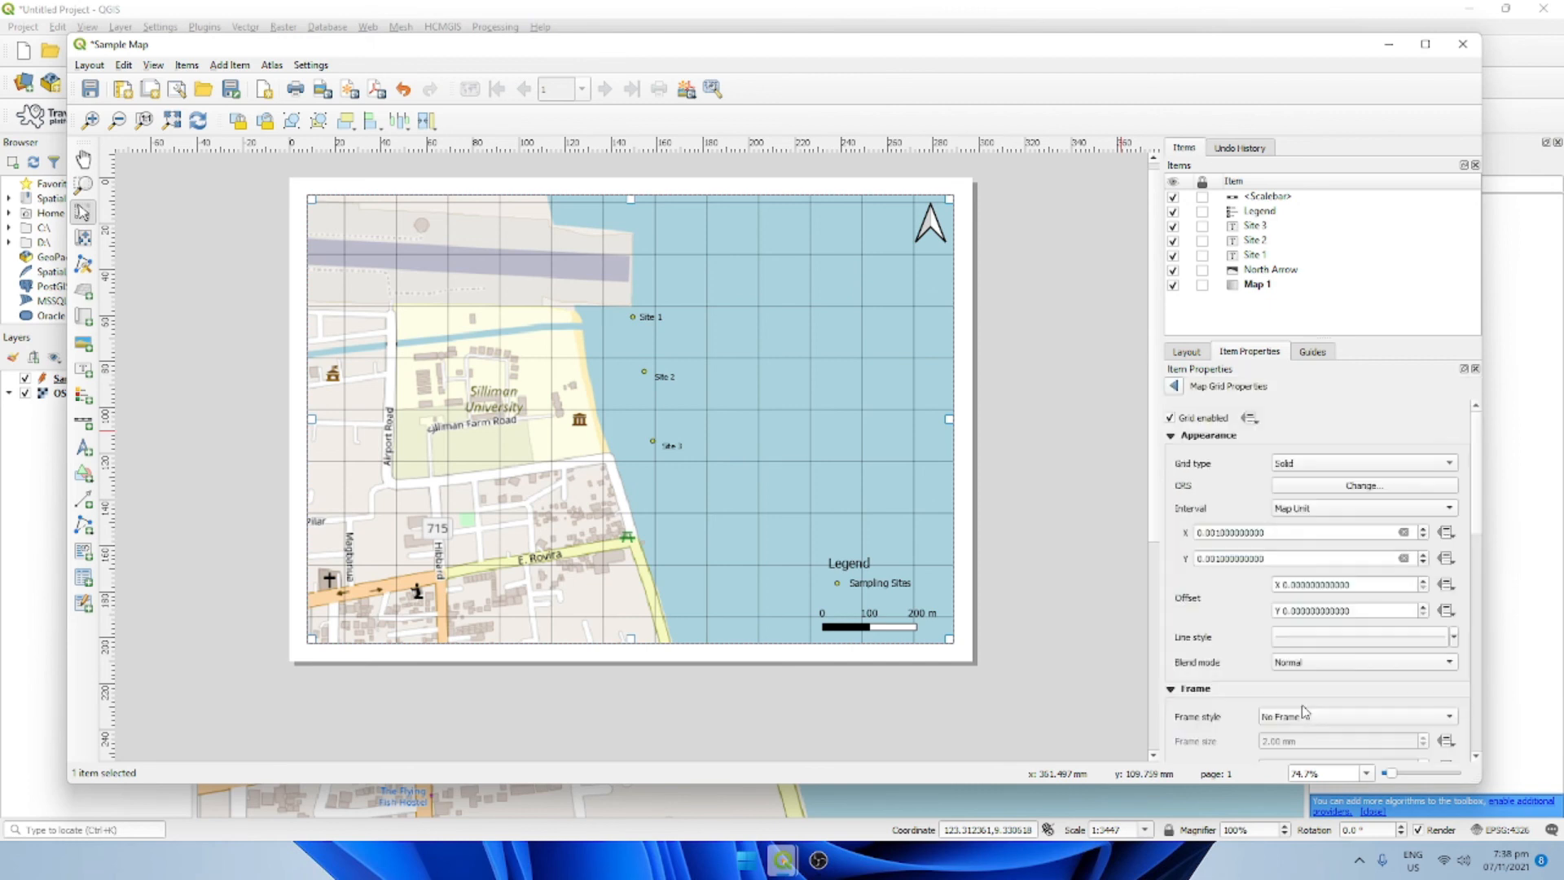
pyautogui.click(1300, 471)
pyautogui.click(1317, 517)
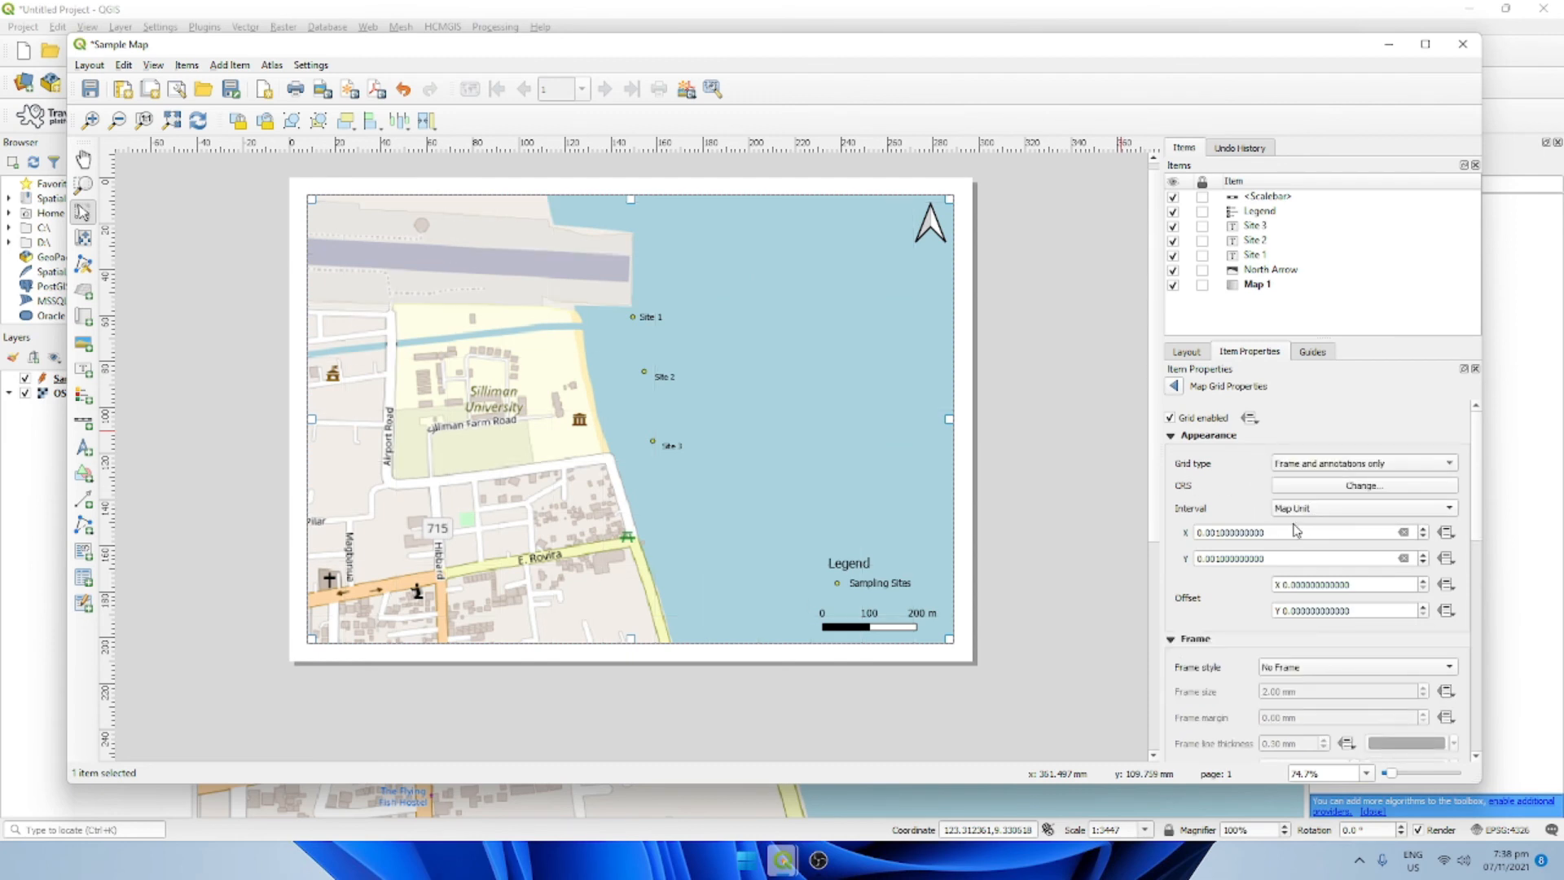
# Step: Set the grid's frame style to Interior and Exterior Ticks
pyautogui.scroll(-1, 1219, 471)
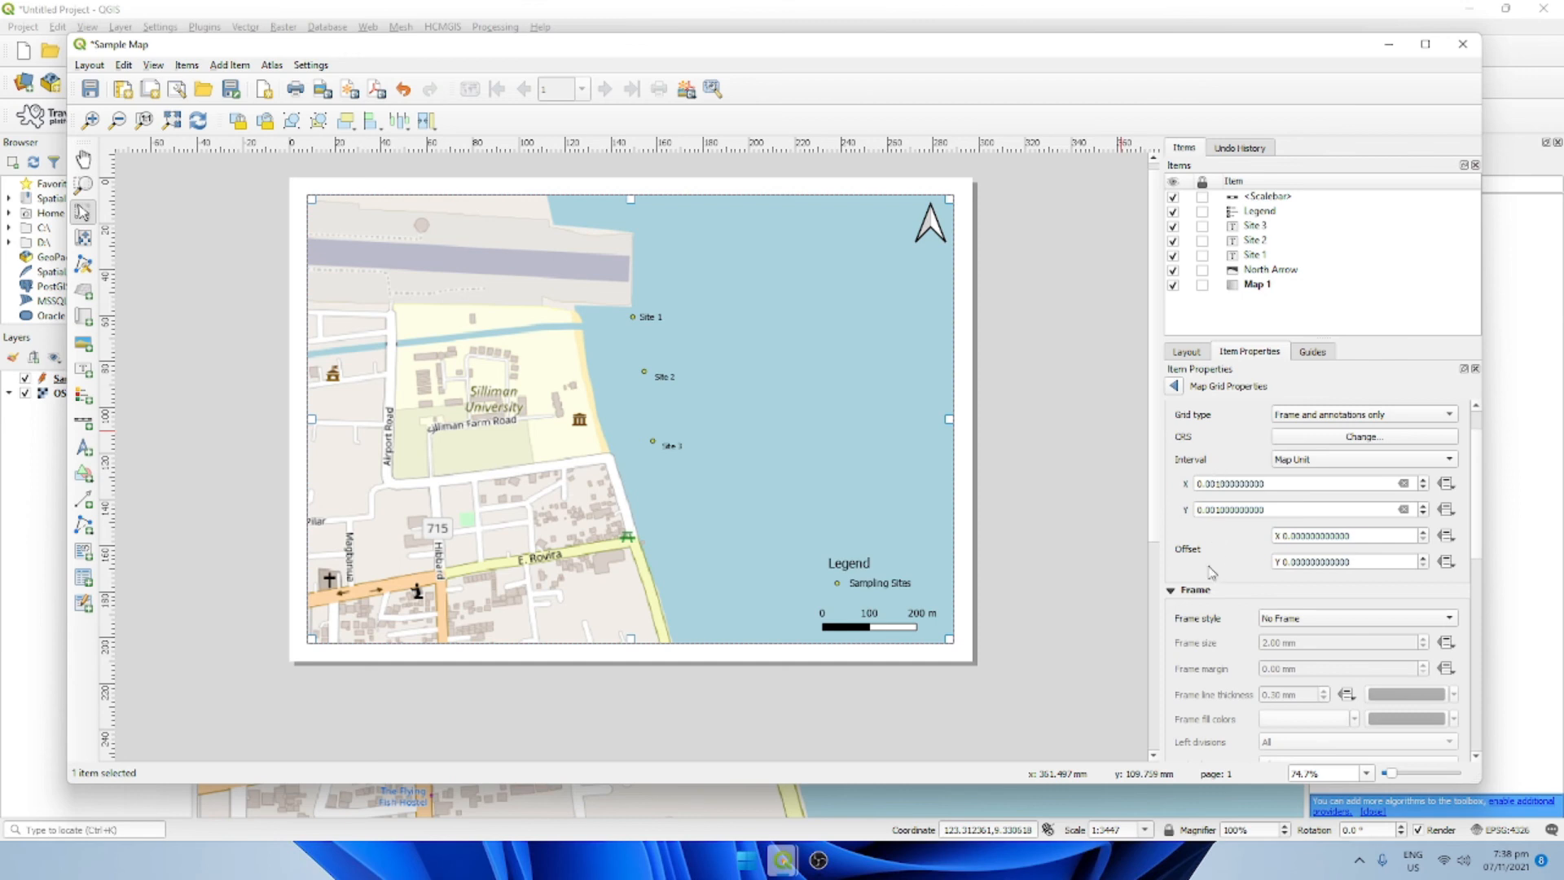
pyautogui.scroll(-1, 1211, 570)
pyautogui.scroll(-1, 1211, 571)
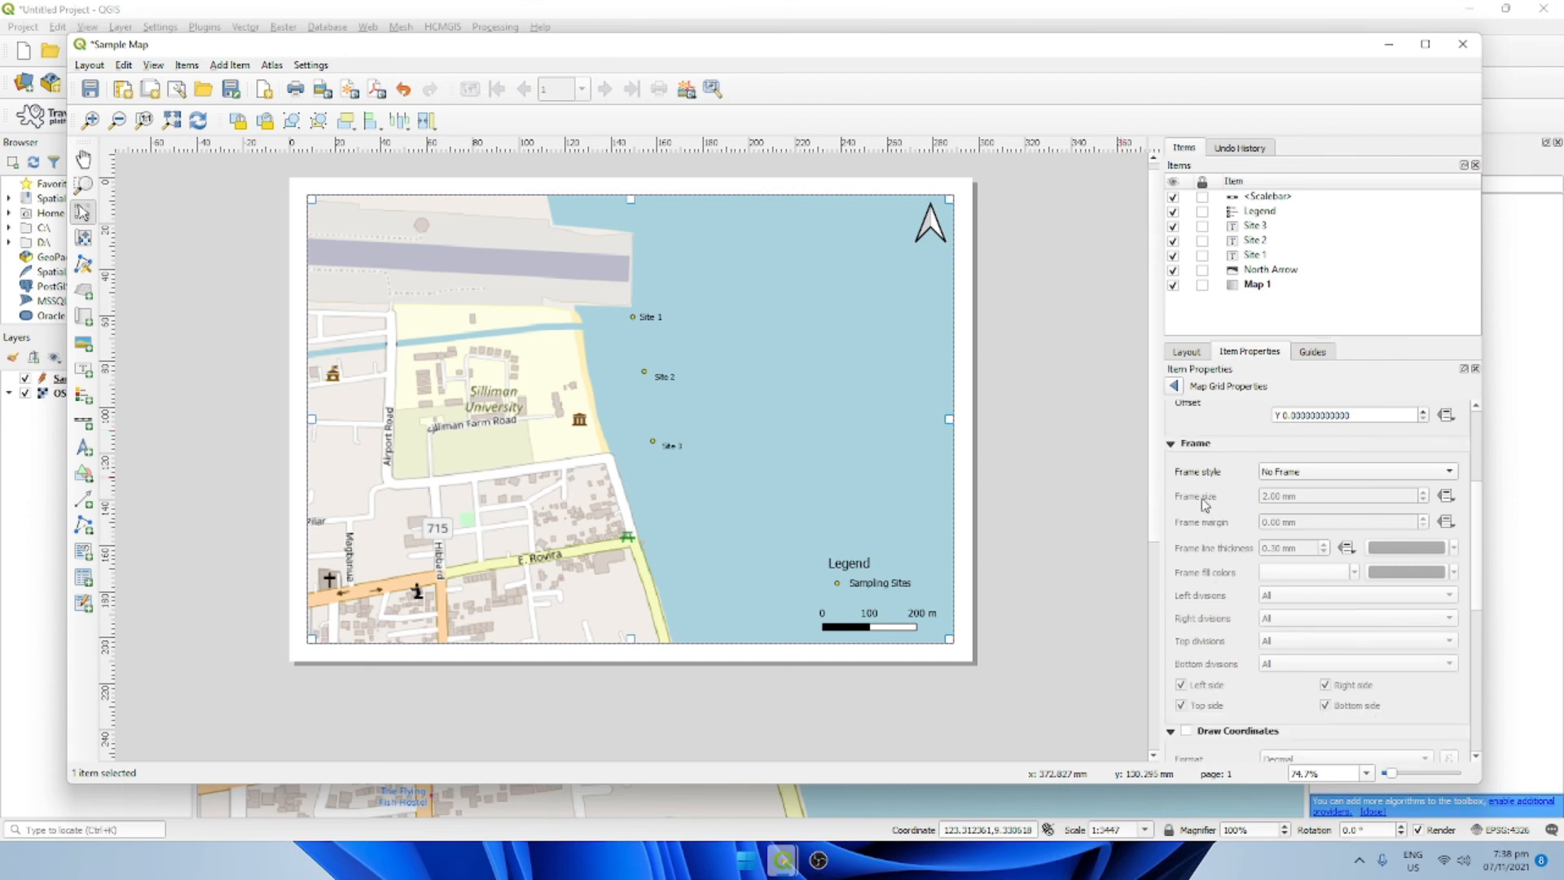
pyautogui.click(1289, 477)
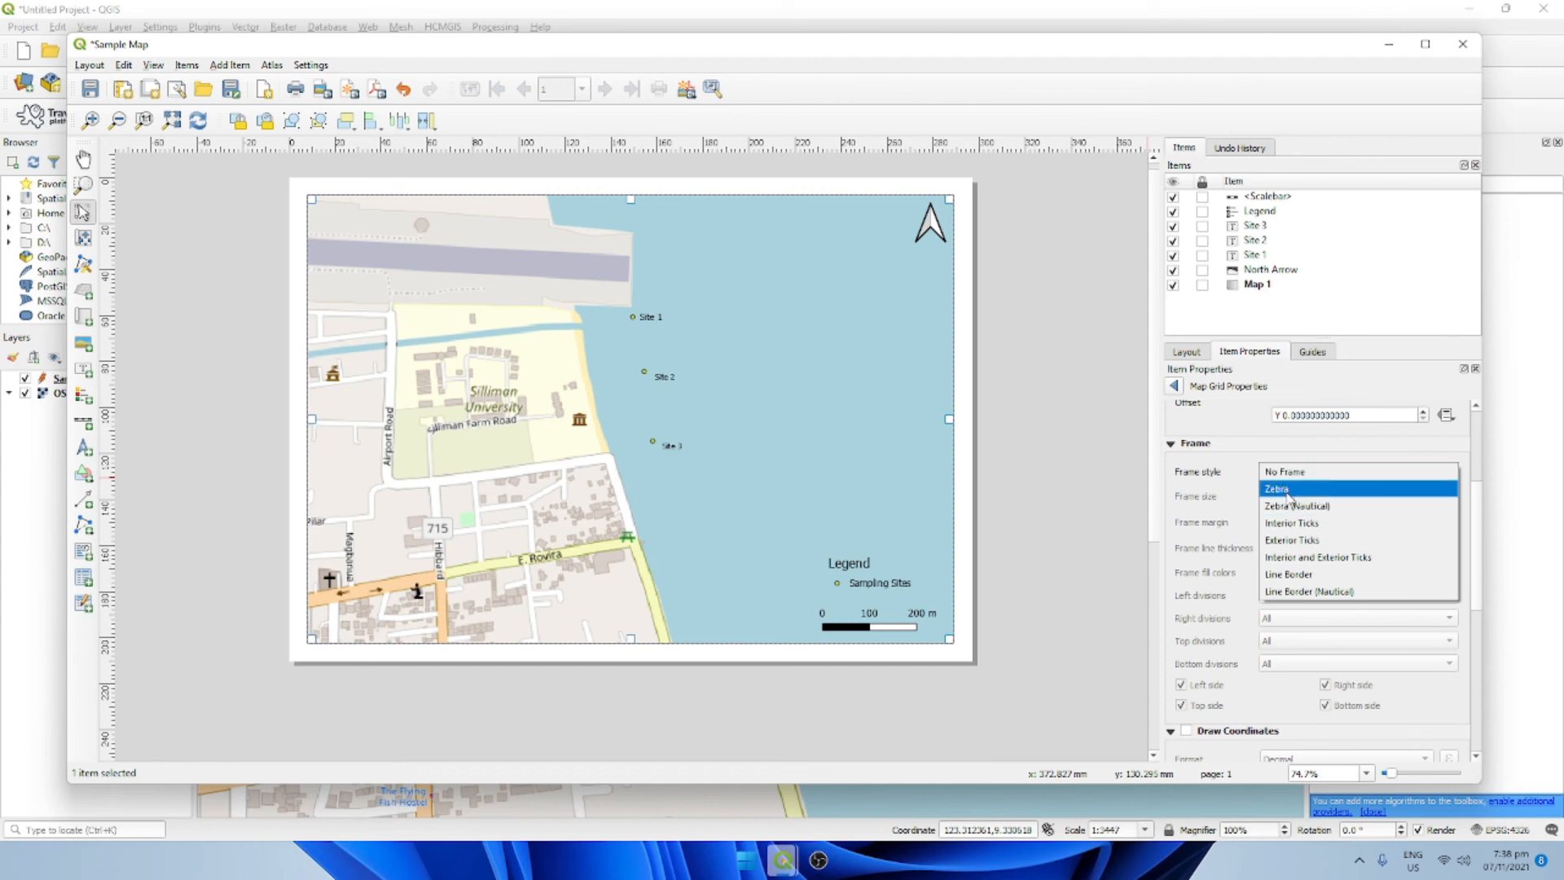
pyautogui.click(1315, 560)
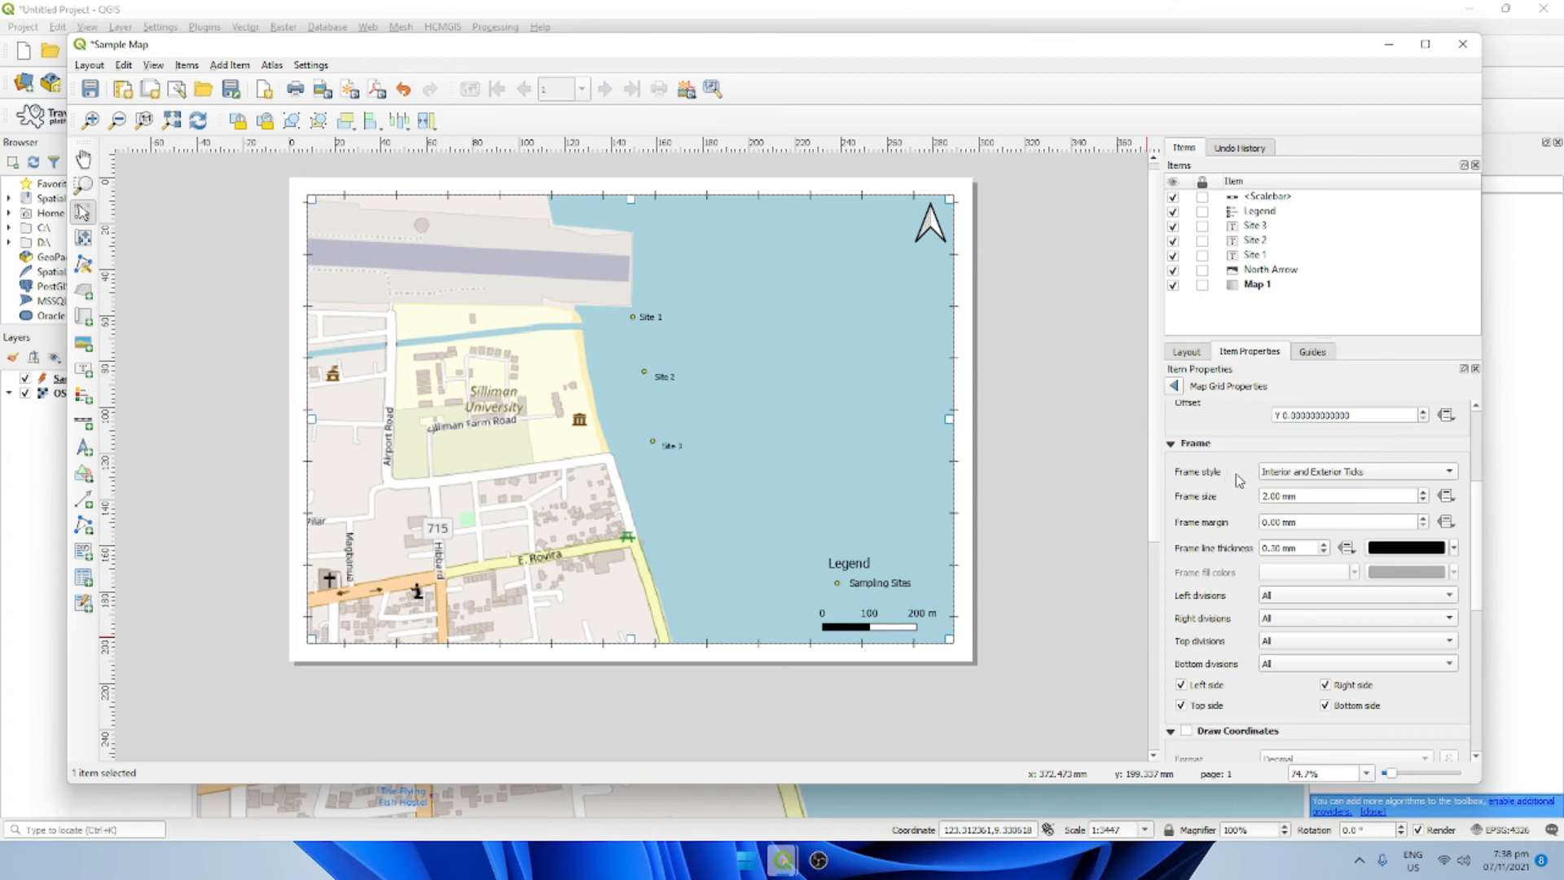
pyautogui.scroll(-3, 1238, 479)
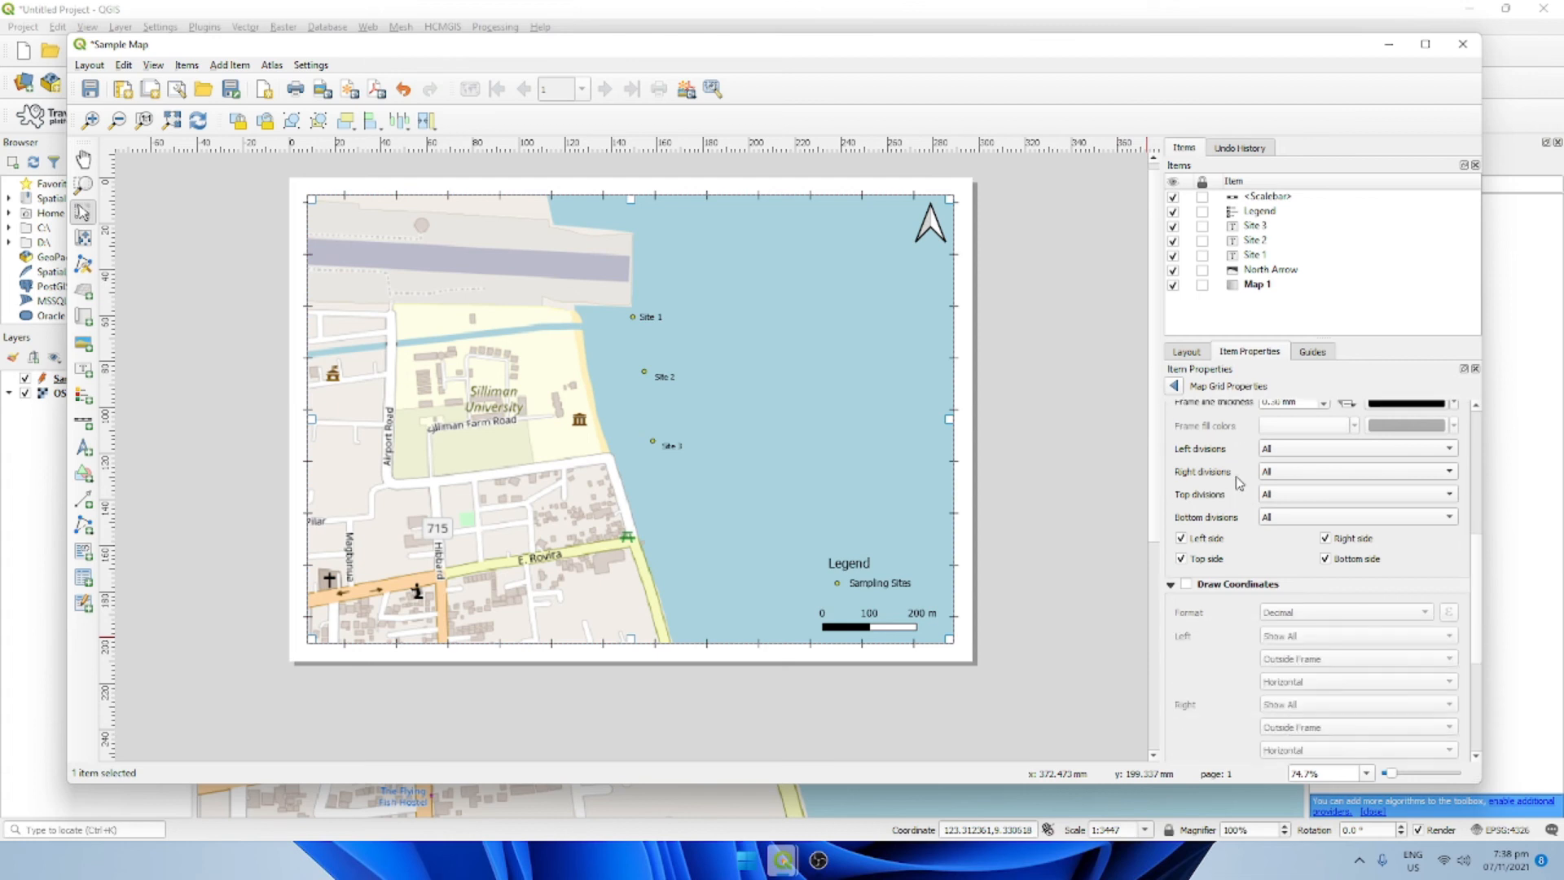
# Step: Turn on coordinate drawing for the map grid and set its X and Y intervals to 0.005 map units
pyautogui.scroll(-2, 1238, 482)
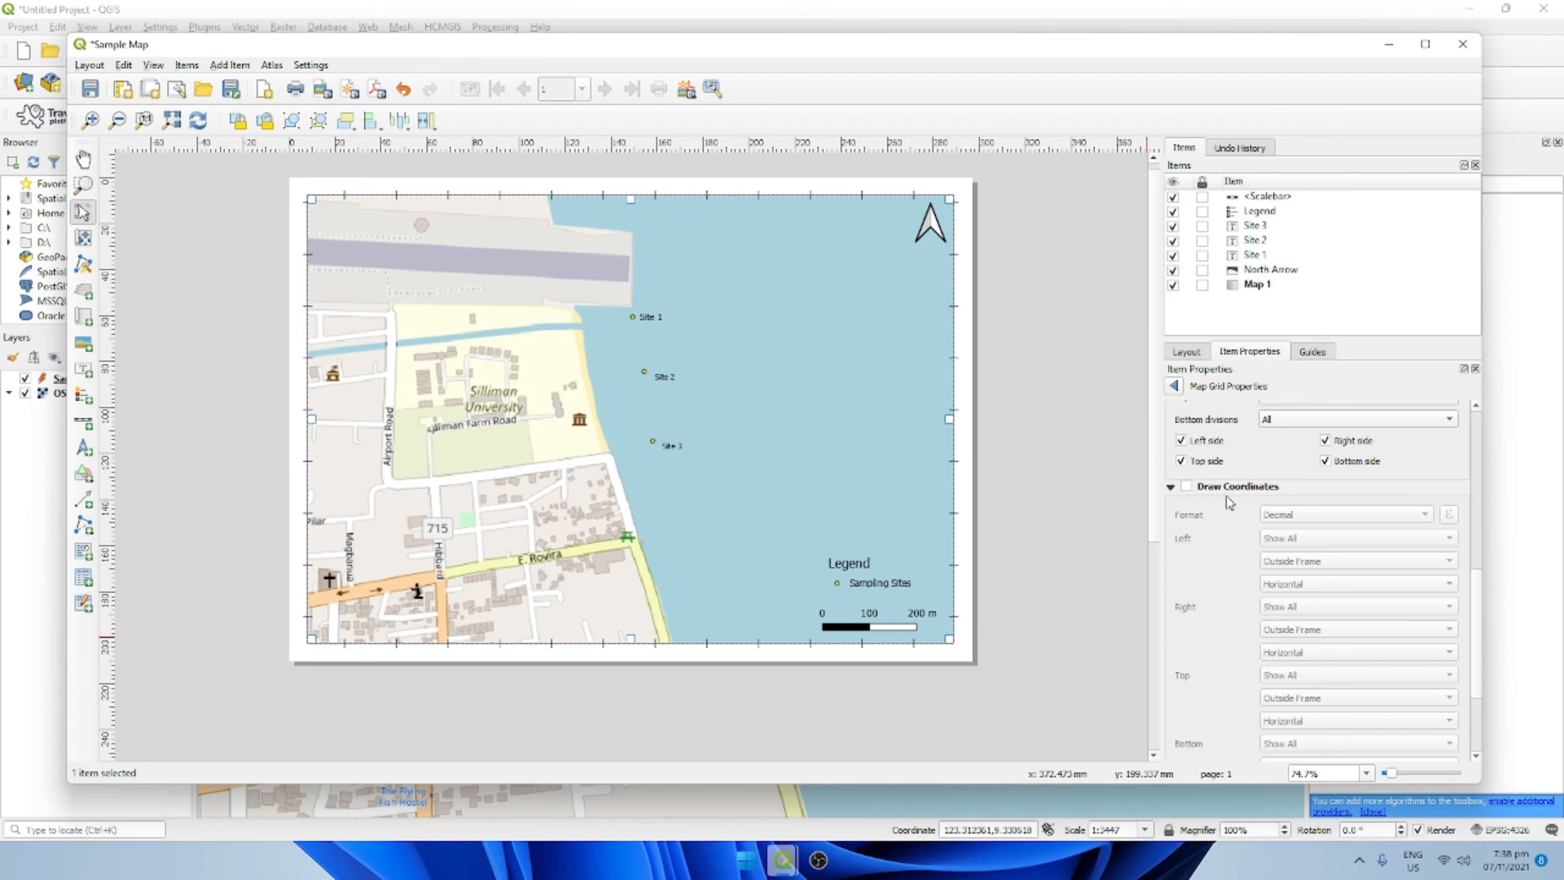
pyautogui.click(1186, 487)
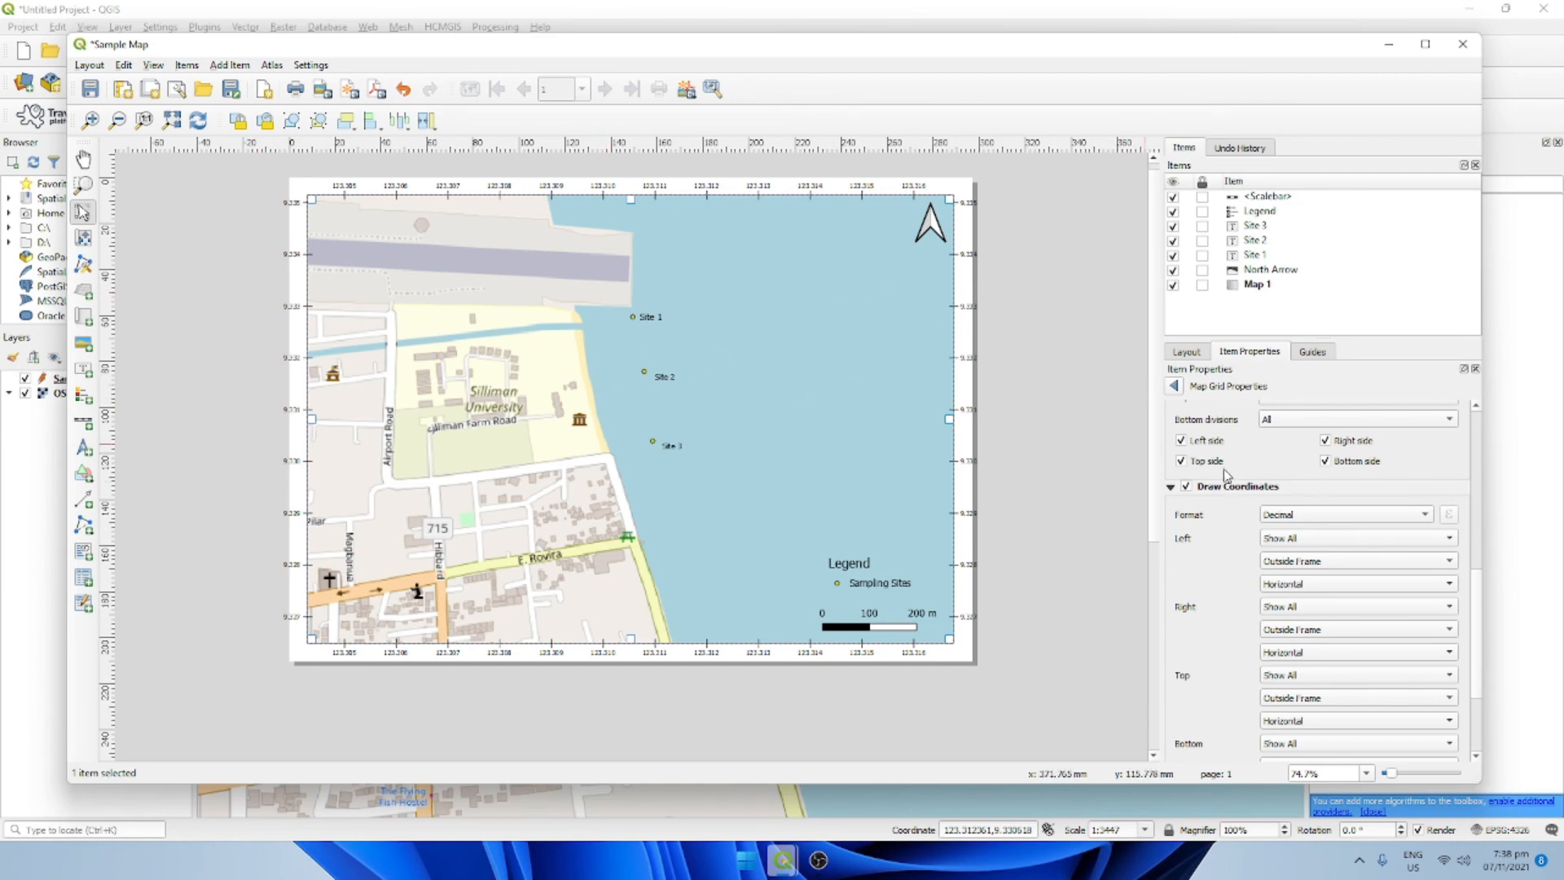
pyautogui.scroll(1, 1251, 500)
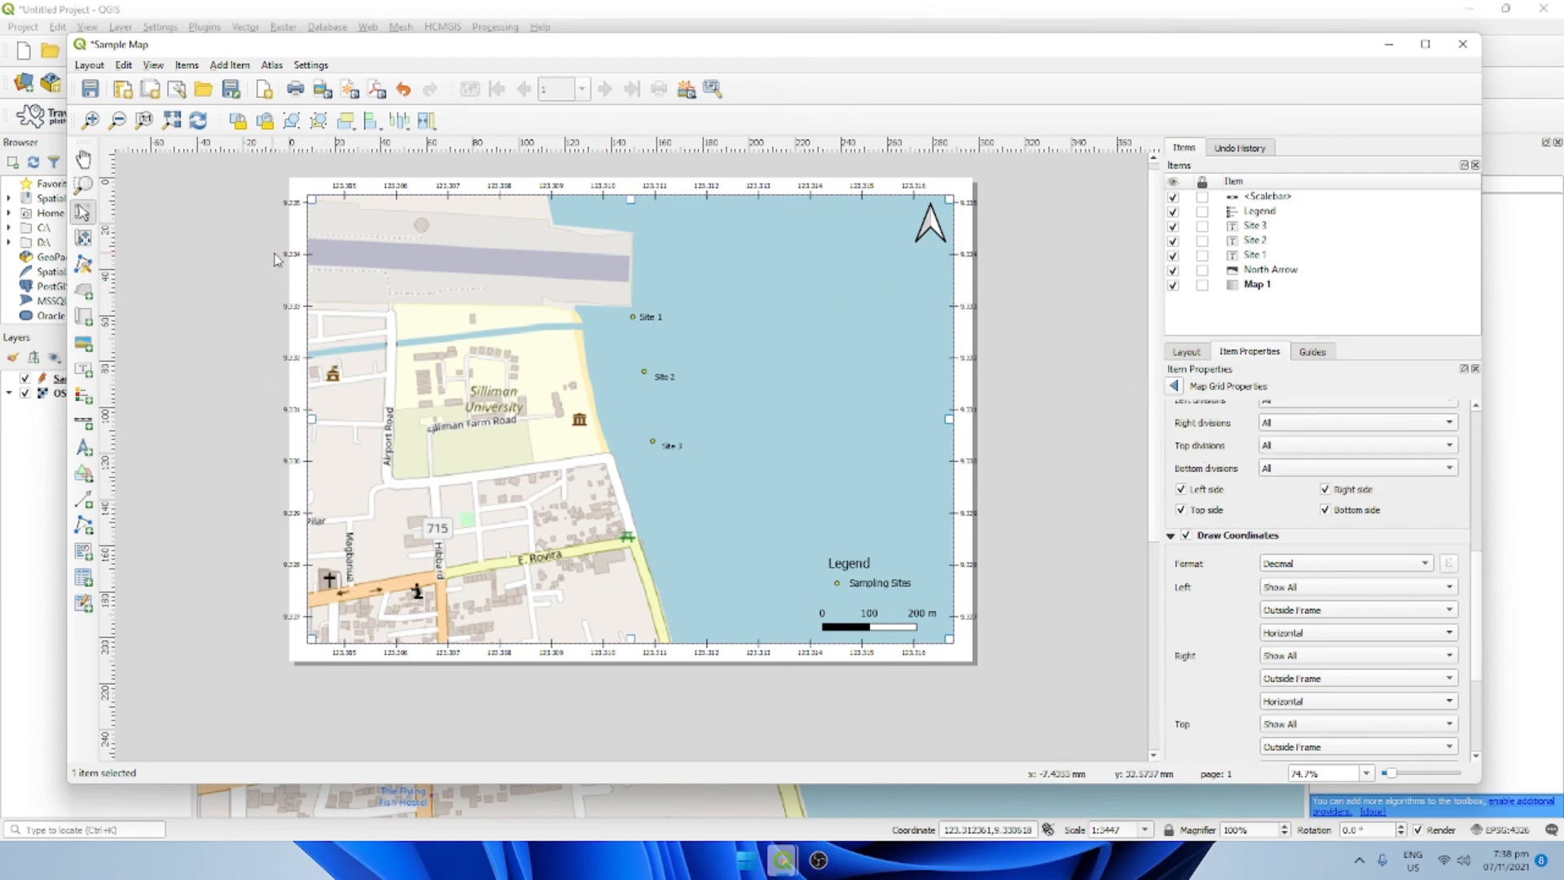
pyautogui.scroll(5, 1234, 521)
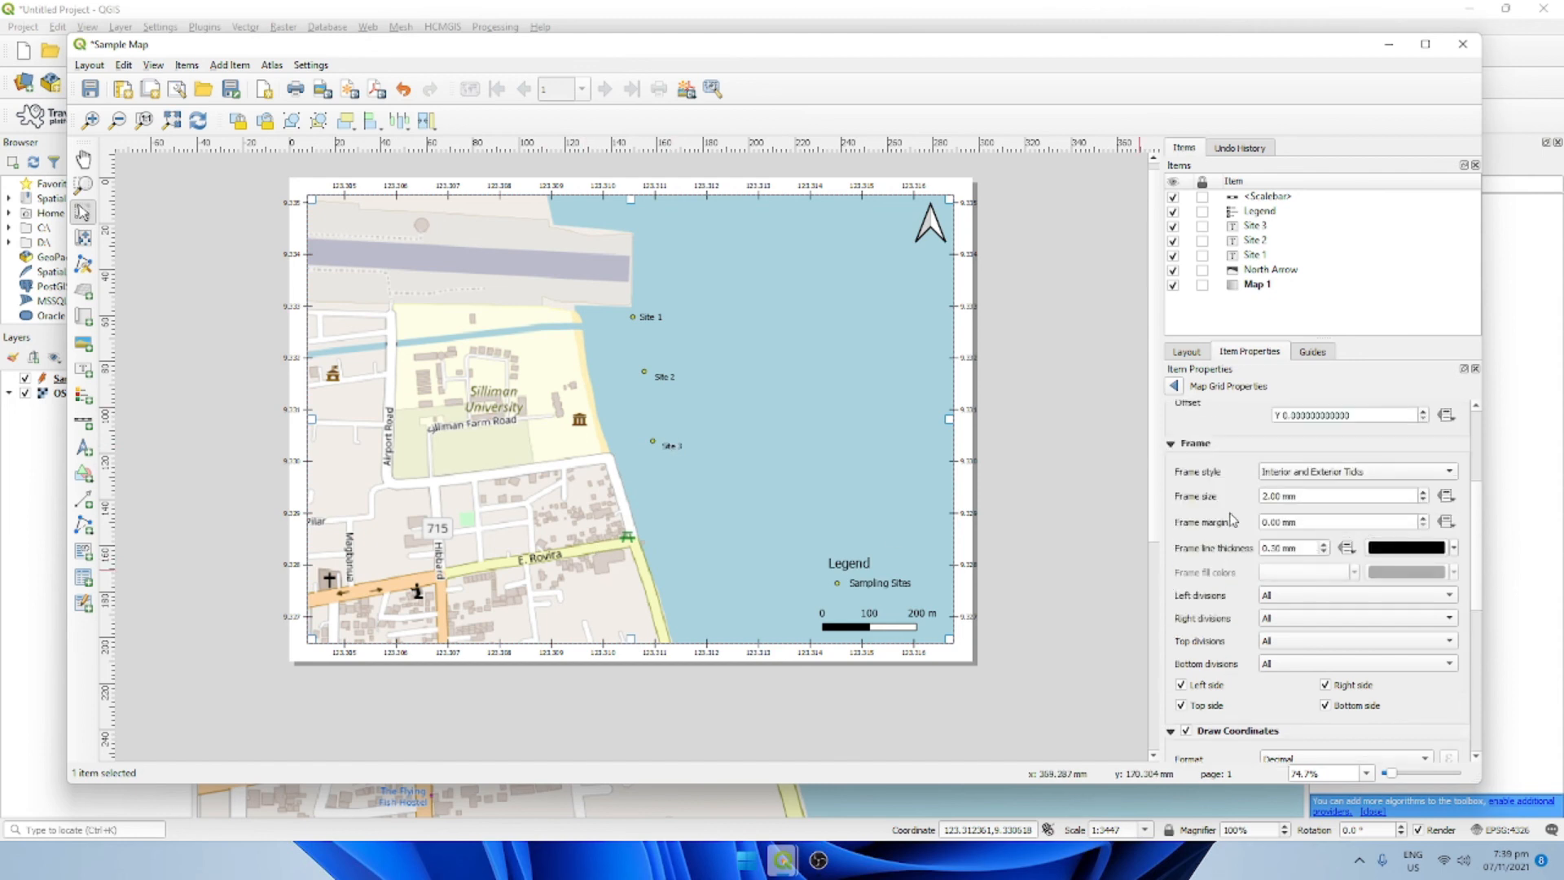
pyautogui.scroll(3, 1235, 518)
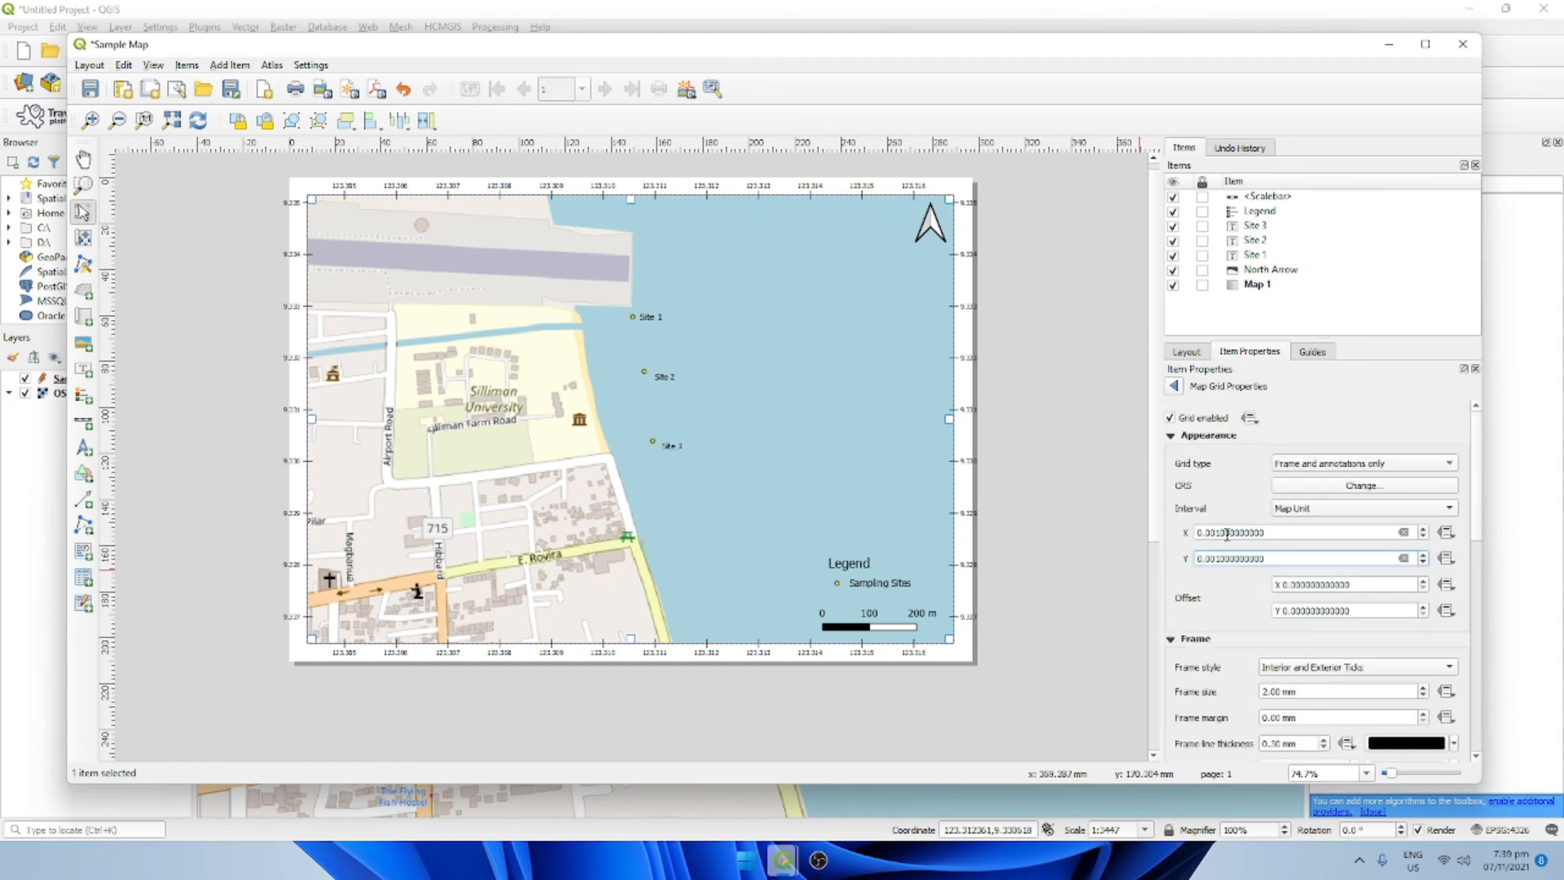
pyautogui.click(1219, 532)
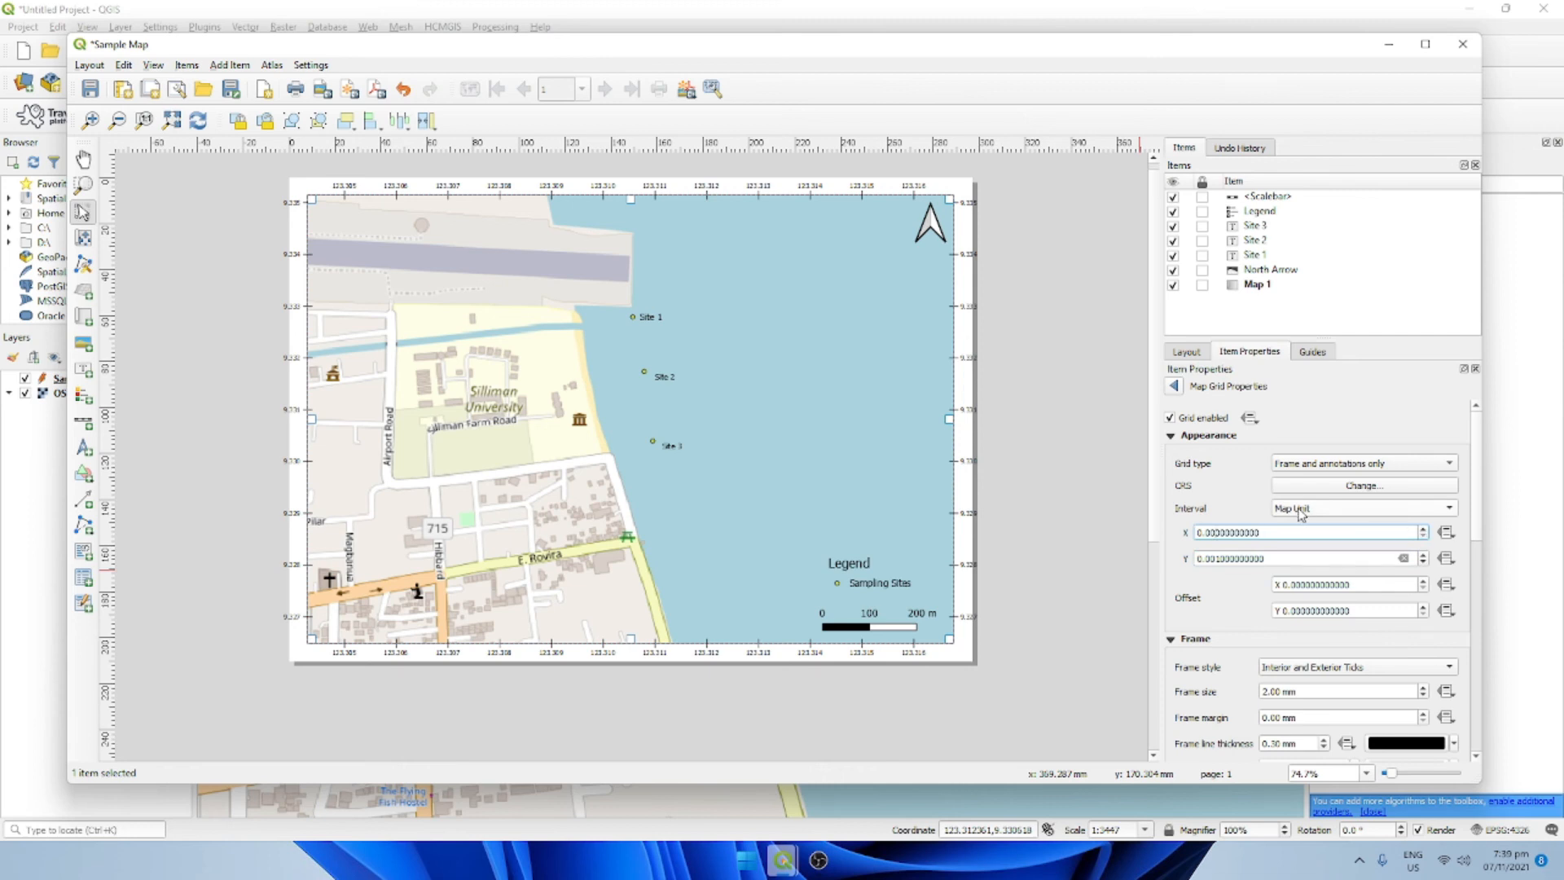
pyautogui.click(1220, 558)
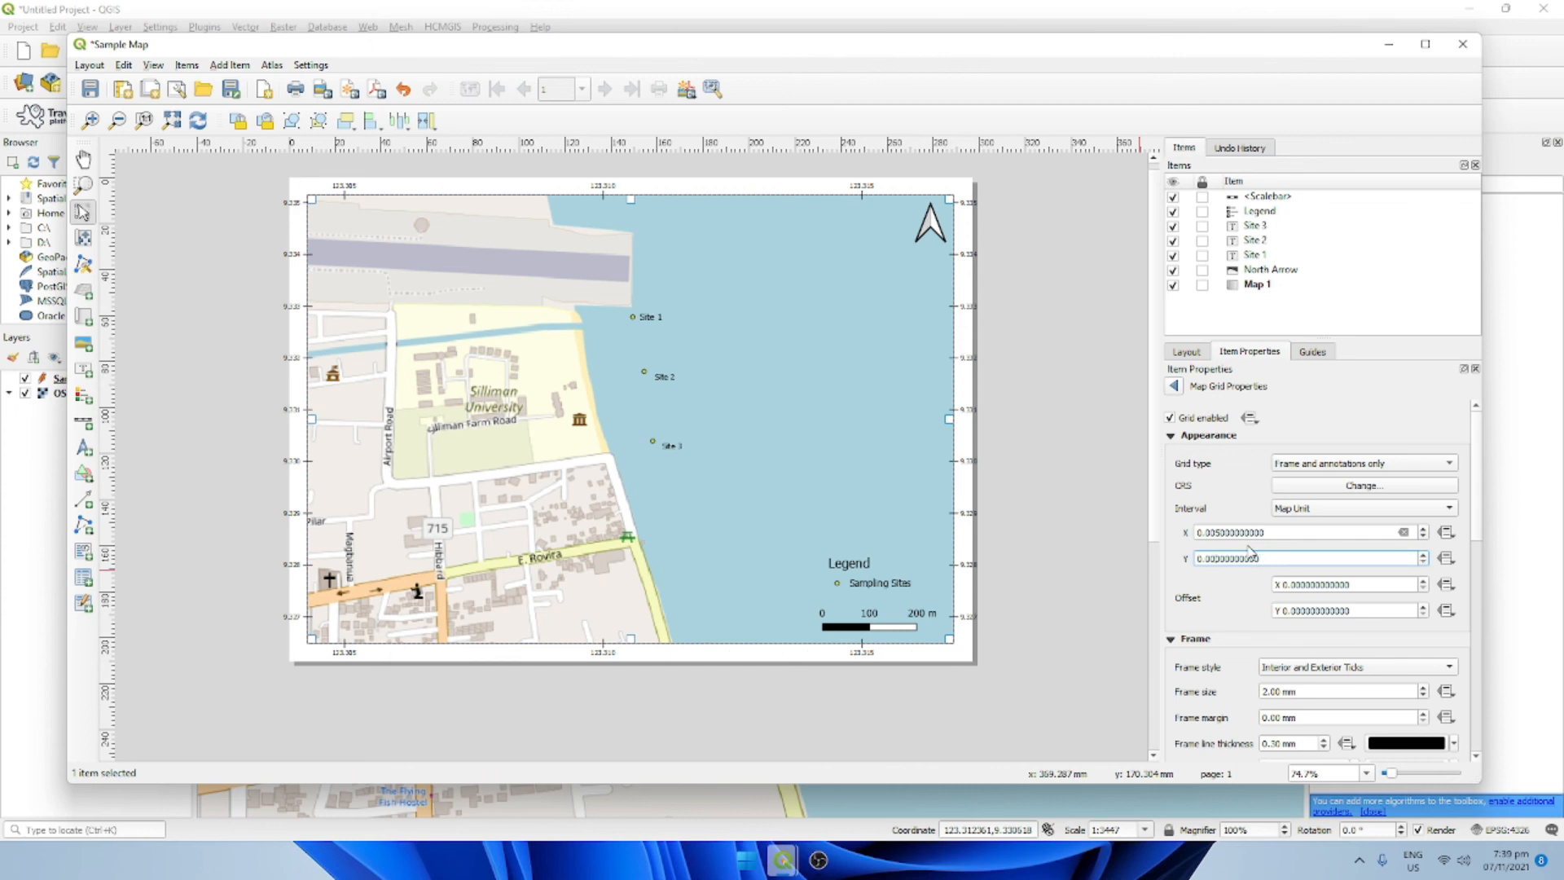
pyautogui.click(1238, 615)
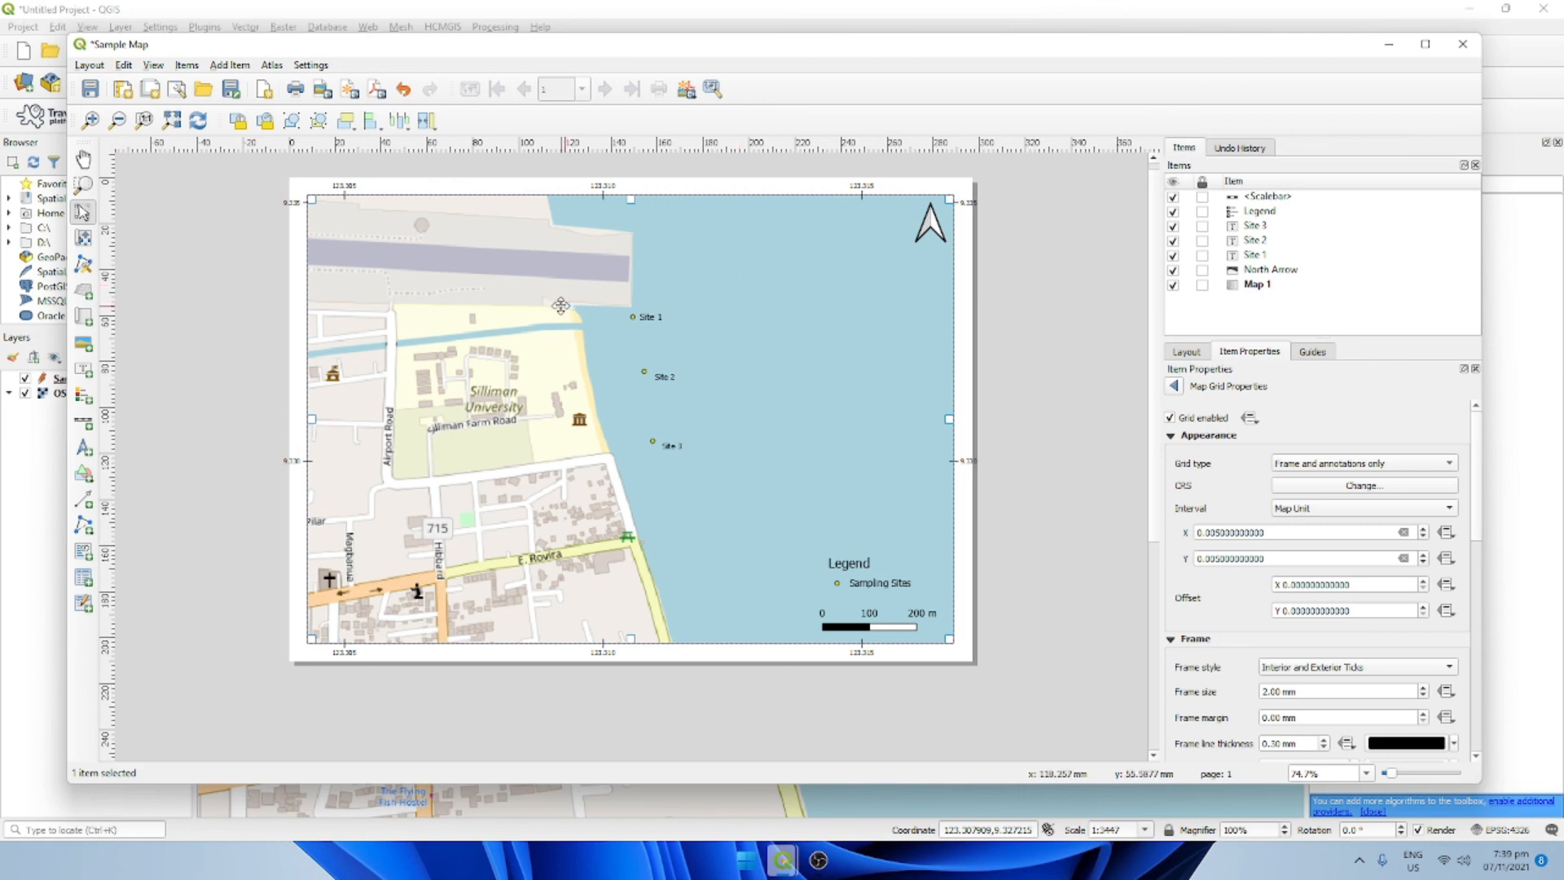
# Step: Shrink the map from its upper-left corner and recentre it on the page to leave a margin around the coordinates
pyautogui.moveTo(305, 194)
pyautogui.mouseDown()
pyautogui.moveTo(340, 220)
pyautogui.moveTo(308, 199)
pyautogui.moveTo(320, 205)
pyautogui.mouseUp()
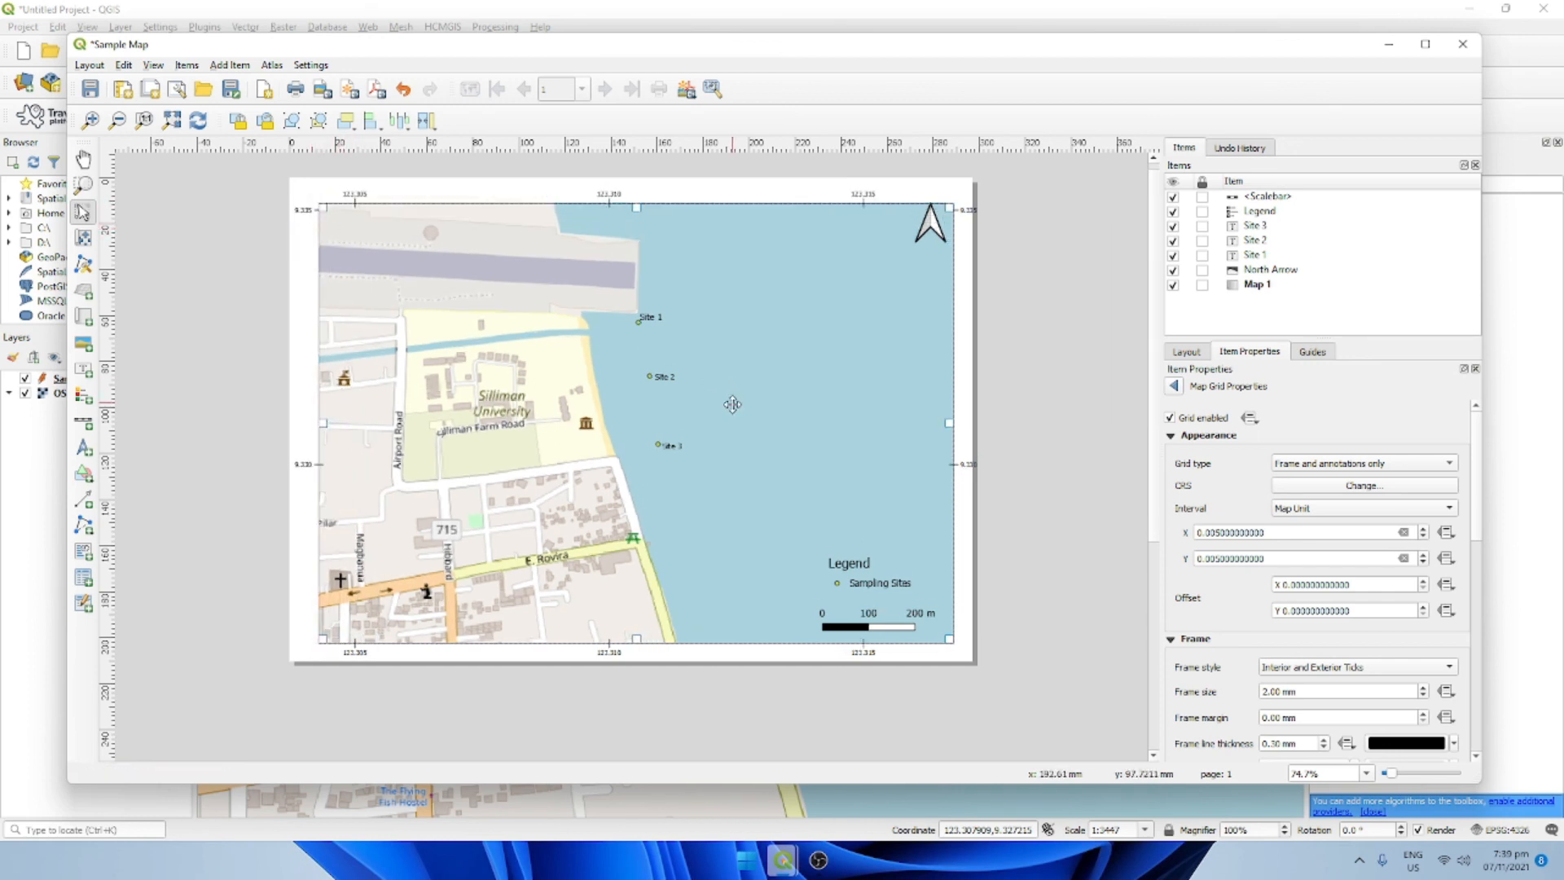
pyautogui.moveTo(673, 423); pyautogui.dragTo(666, 418)
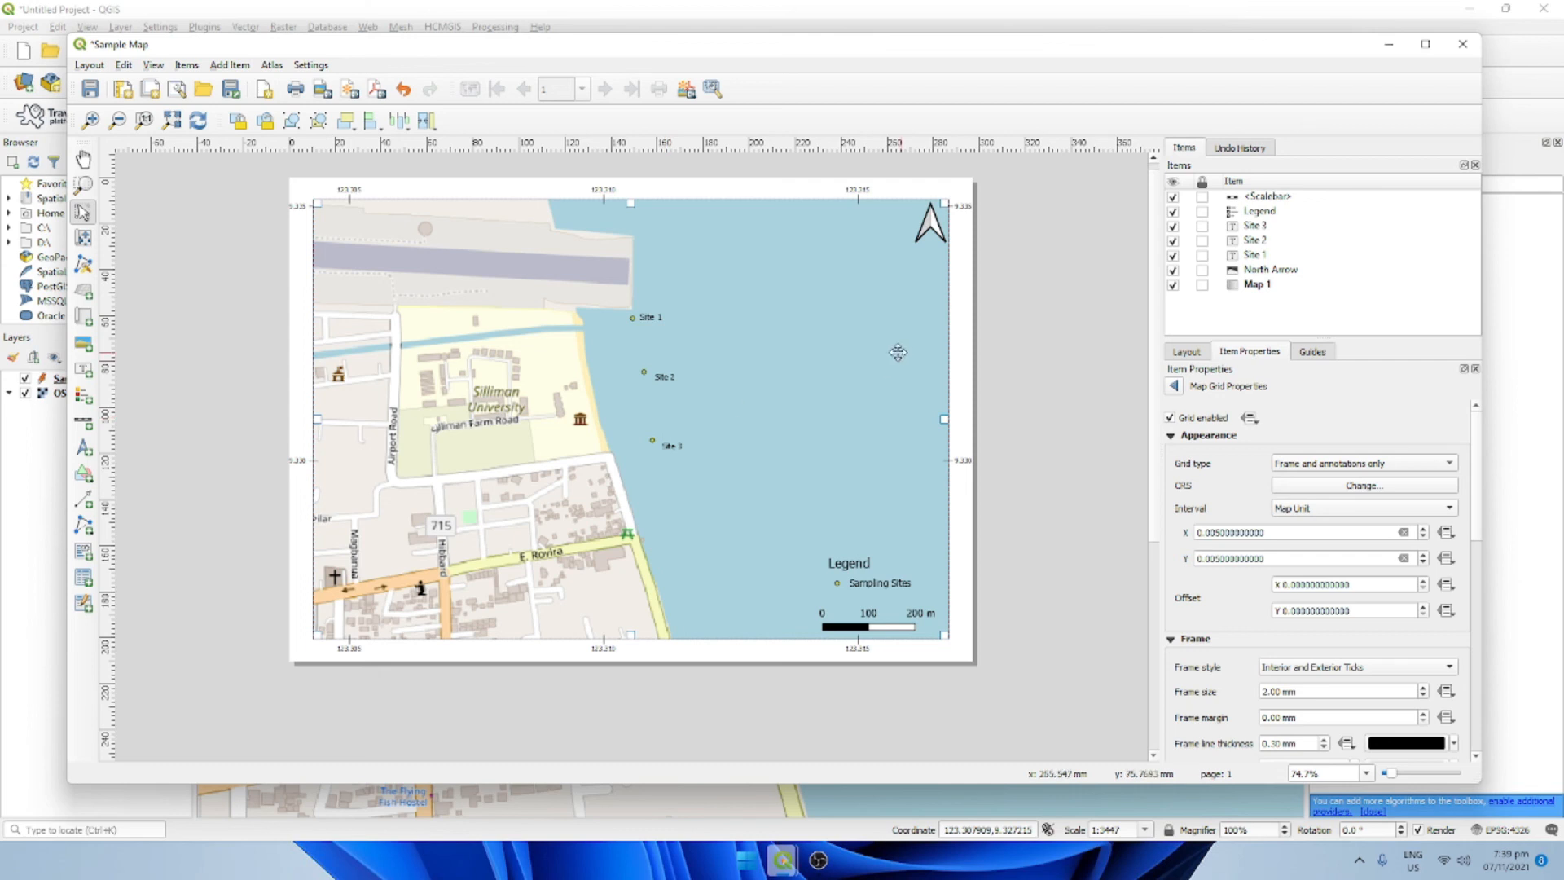
pyautogui.moveTo(314, 198)
pyautogui.mouseDown()
pyautogui.moveTo(337, 215)
pyautogui.moveTo(324, 208)
pyautogui.mouseUp()
pyautogui.moveTo(547, 399); pyautogui.dragTo(541, 395)
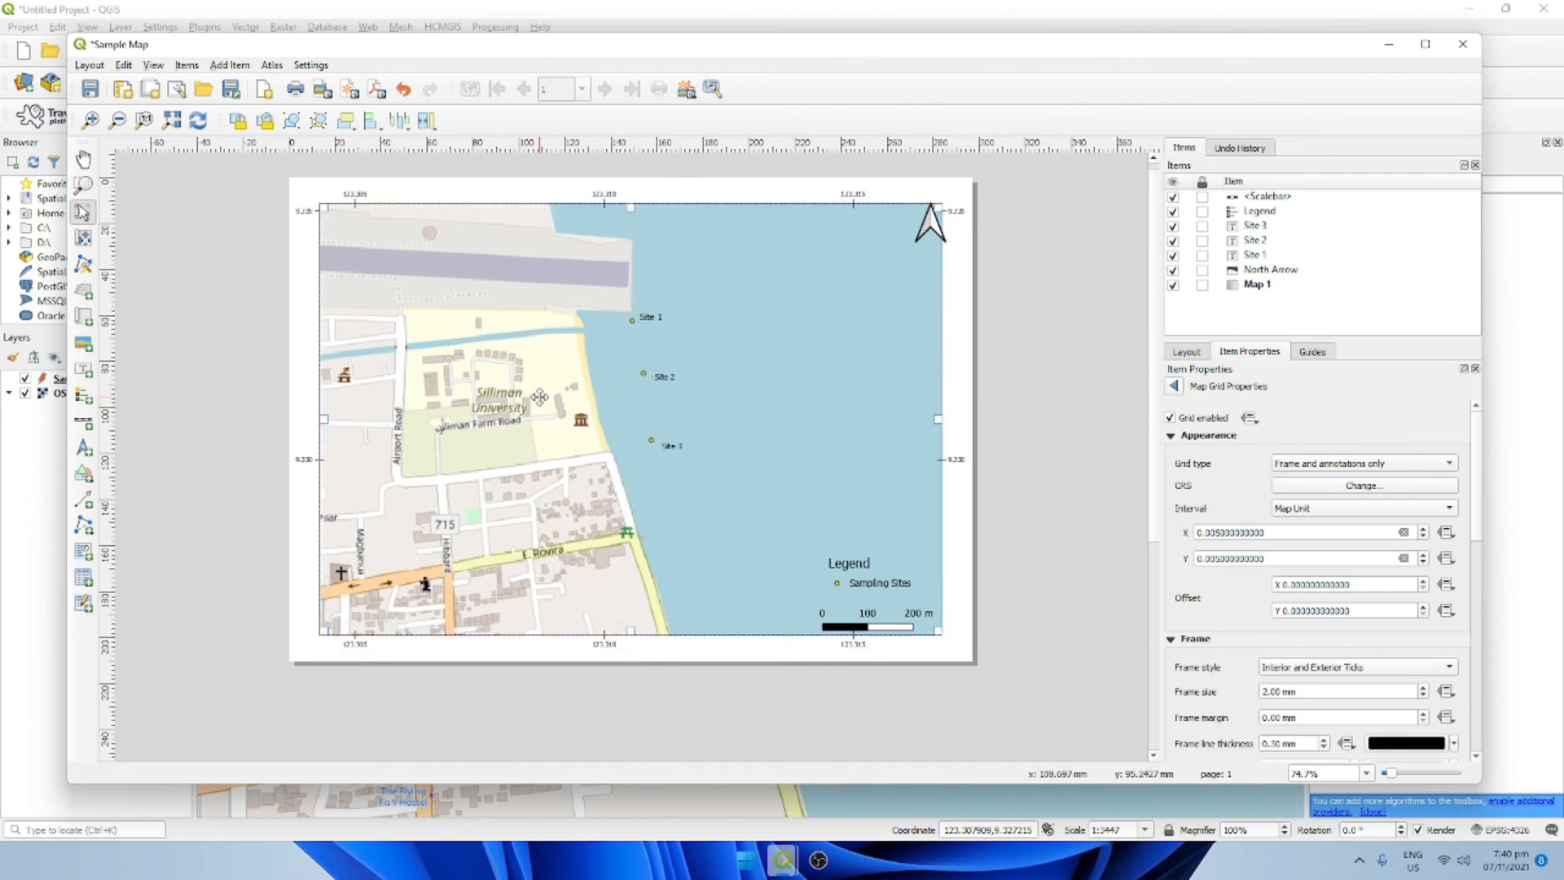
# Step: Move the north arrow, legend and scale bar inward so they sit within the resized map
pyautogui.moveTo(935, 238); pyautogui.dragTo(909, 236)
pyautogui.click(891, 628)
pyautogui.moveTo(896, 625); pyautogui.dragTo(848, 560)
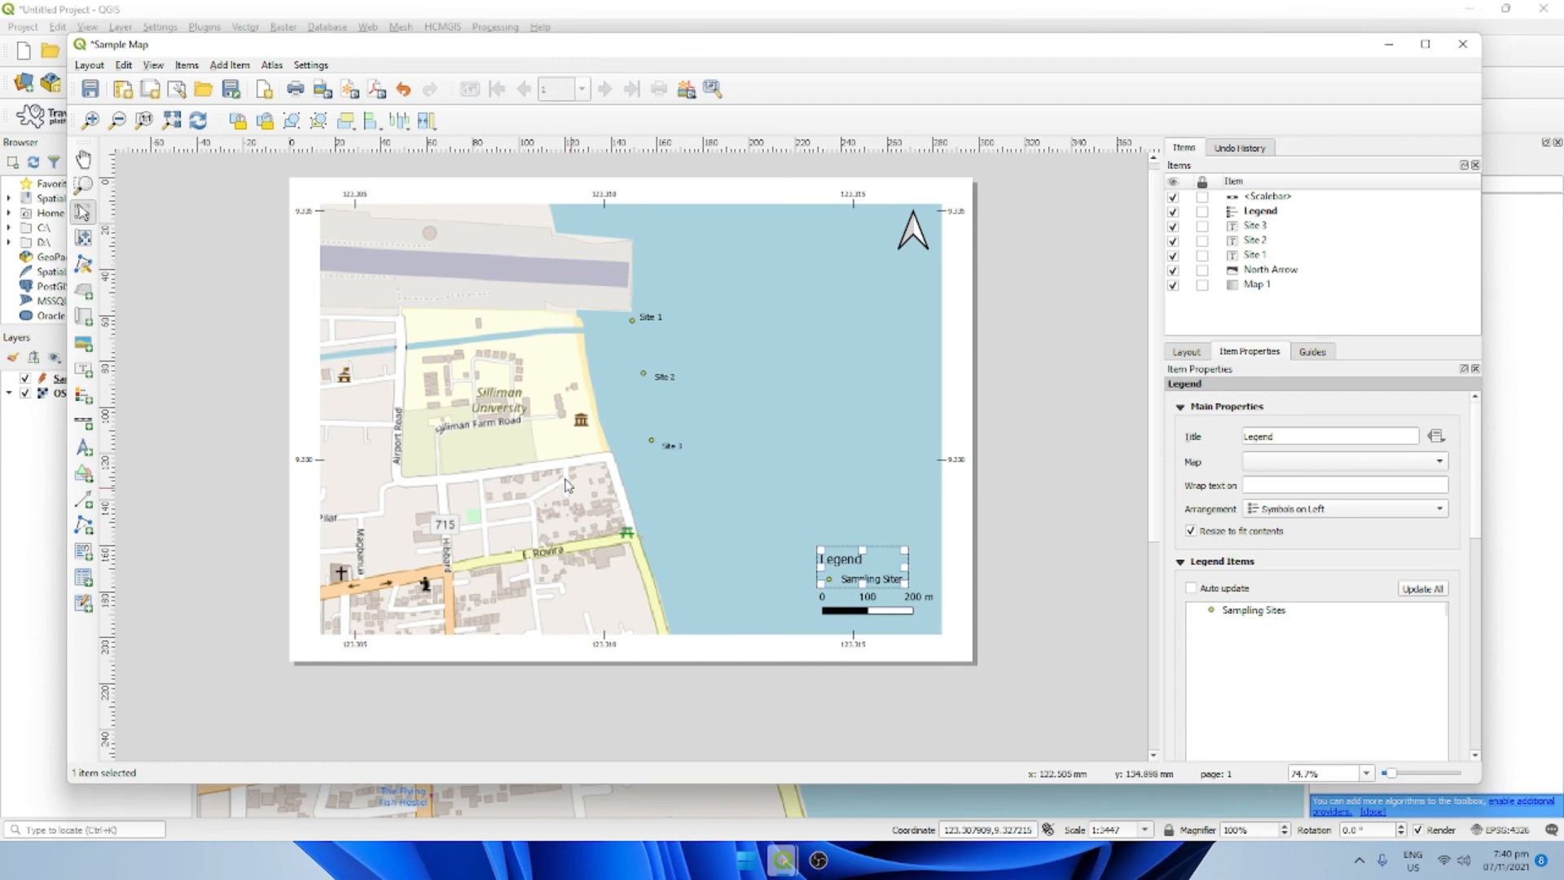
# Step: Enable the frame around Map 1 and deselect the map
pyautogui.click(923, 325)
pyautogui.scroll(-5, 1237, 642)
pyautogui.scroll(-3, 1229, 652)
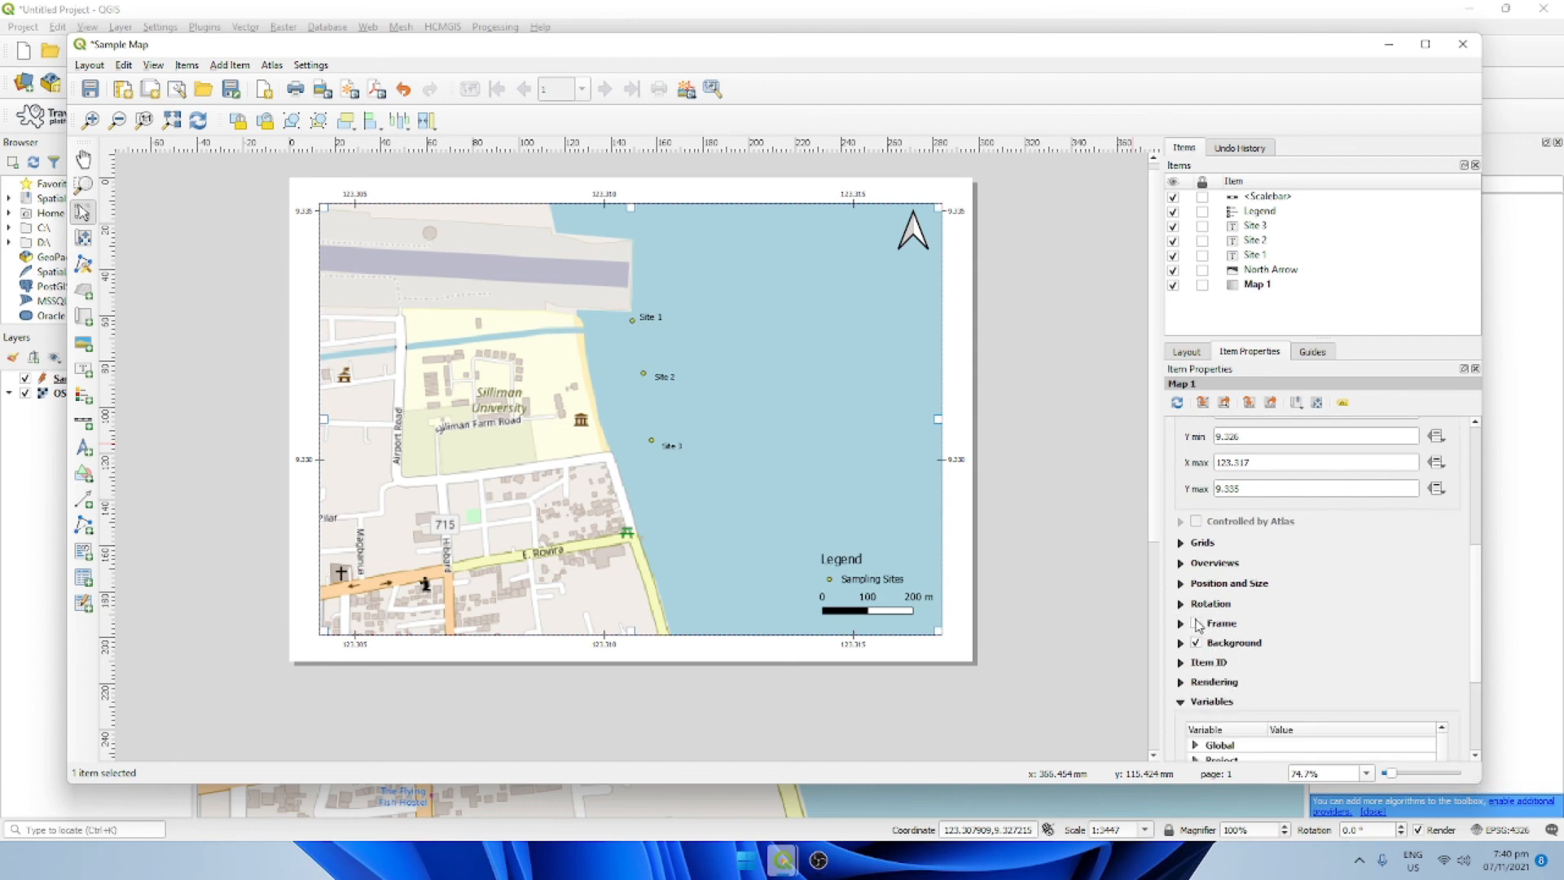
pyautogui.click(1196, 624)
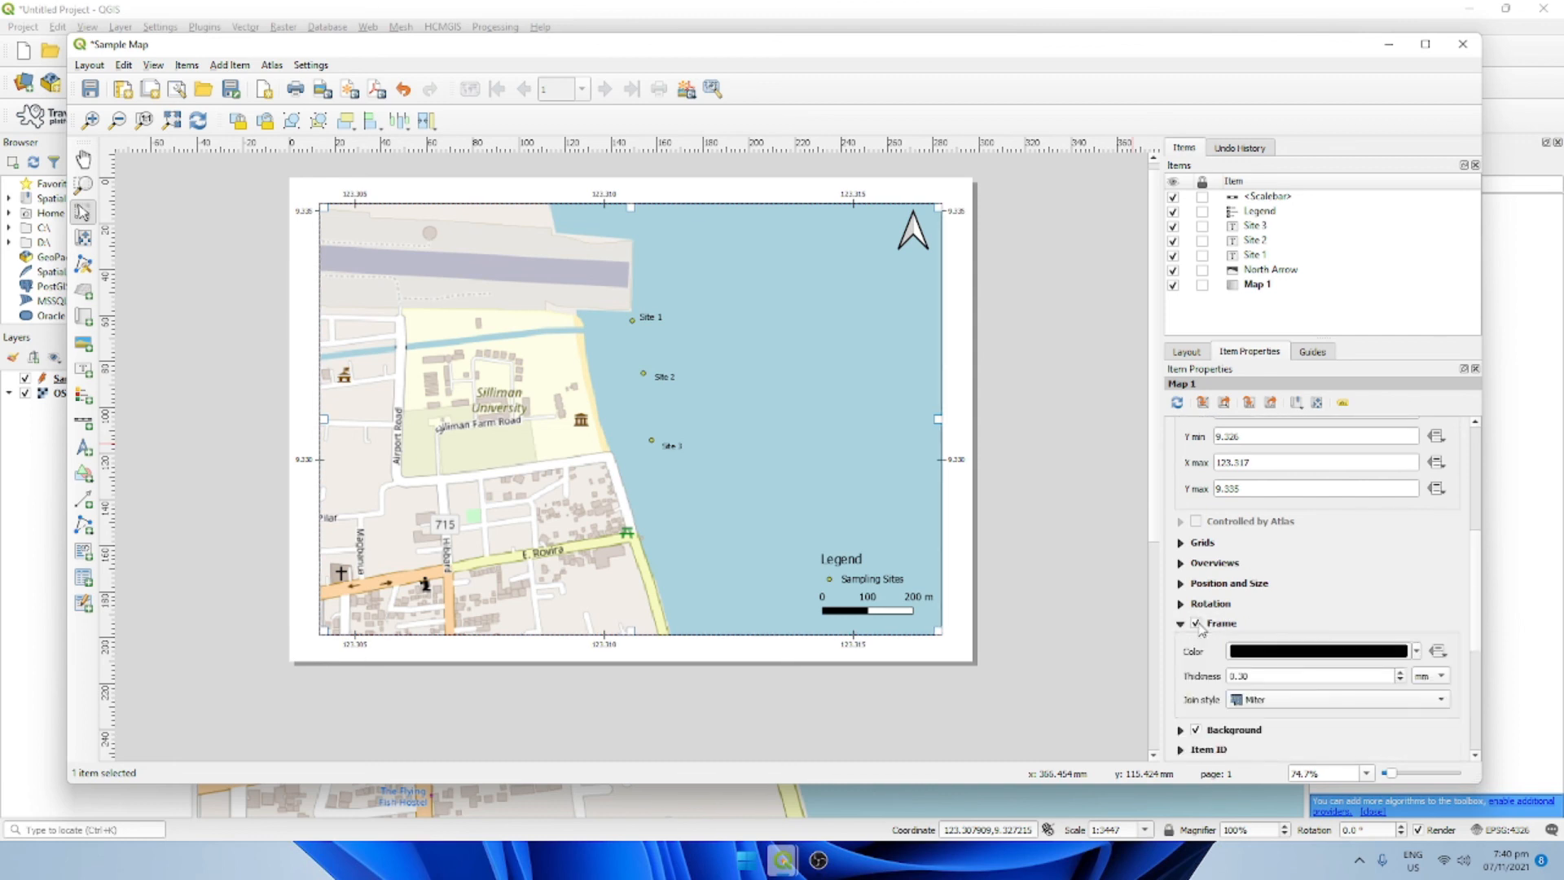
pyautogui.click(1000, 499)
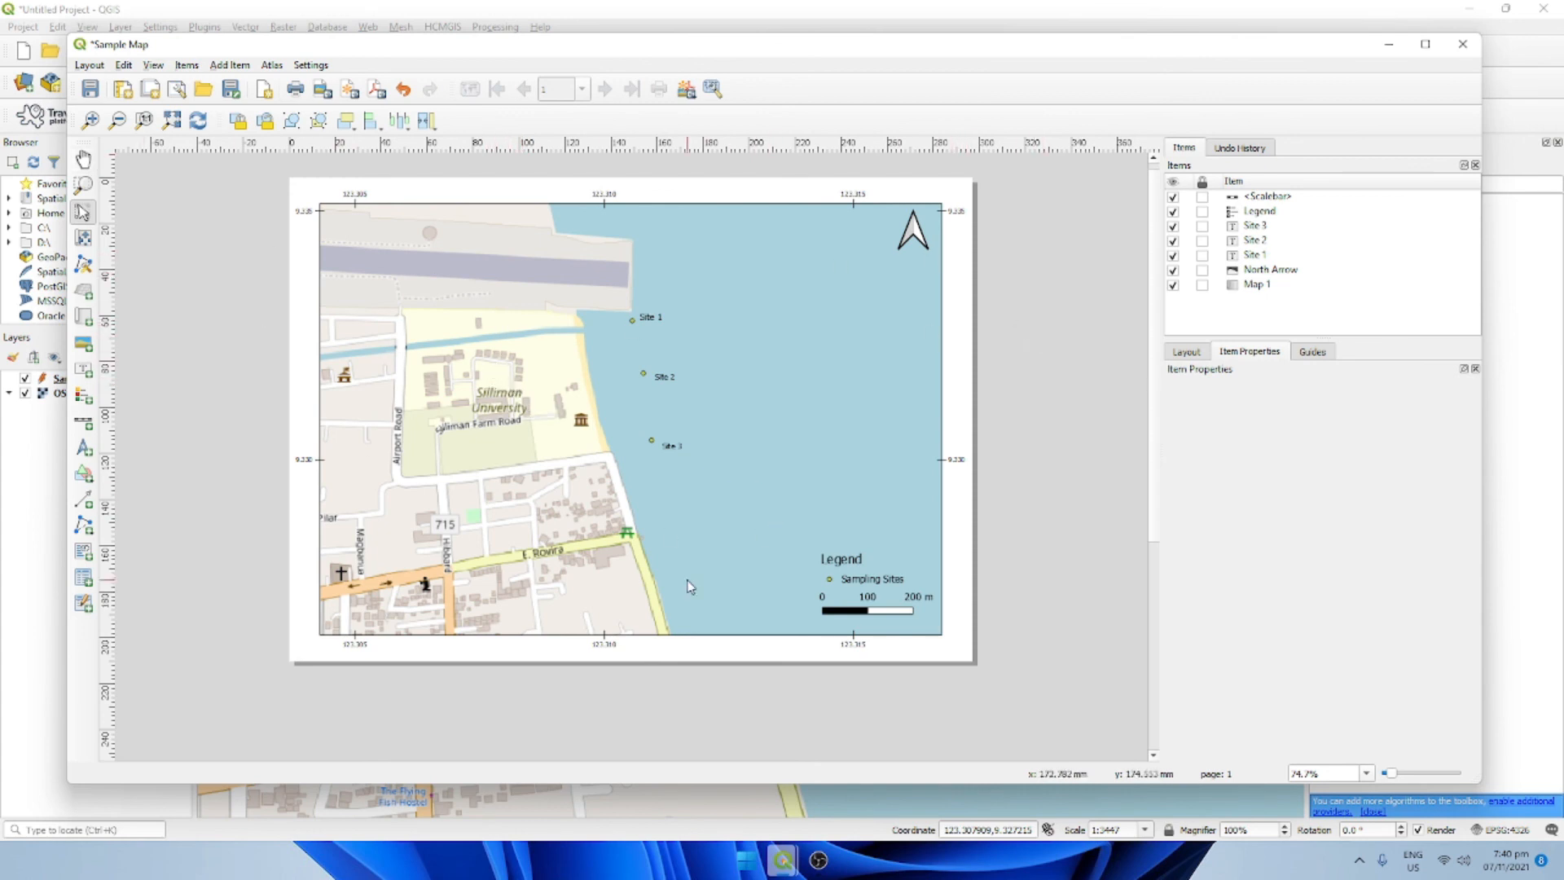
pyautogui.click(92, 66)
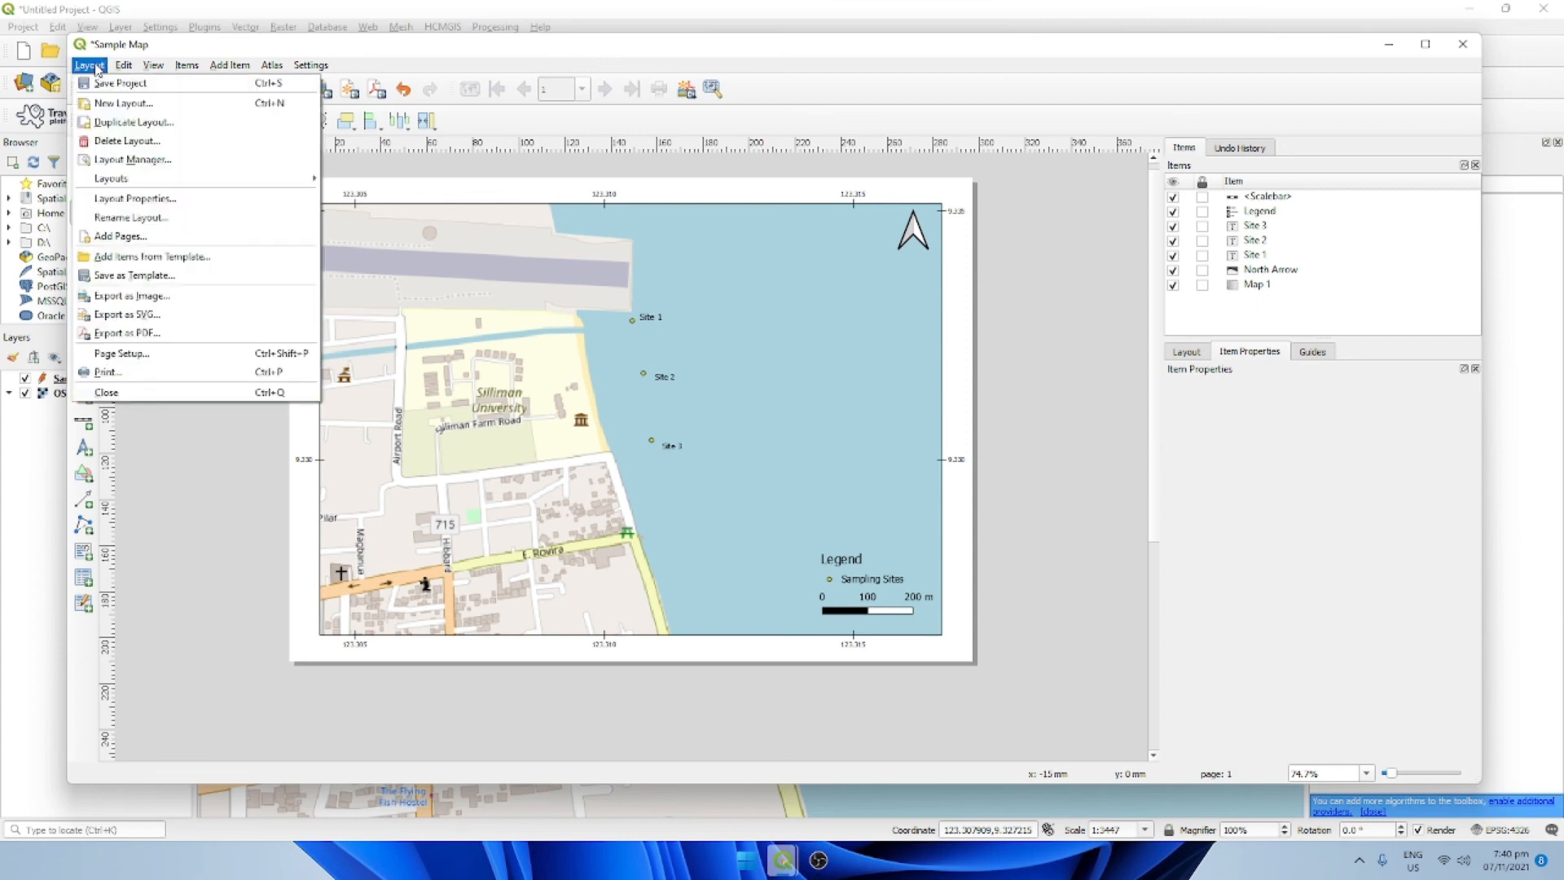
pyautogui.click(149, 300)
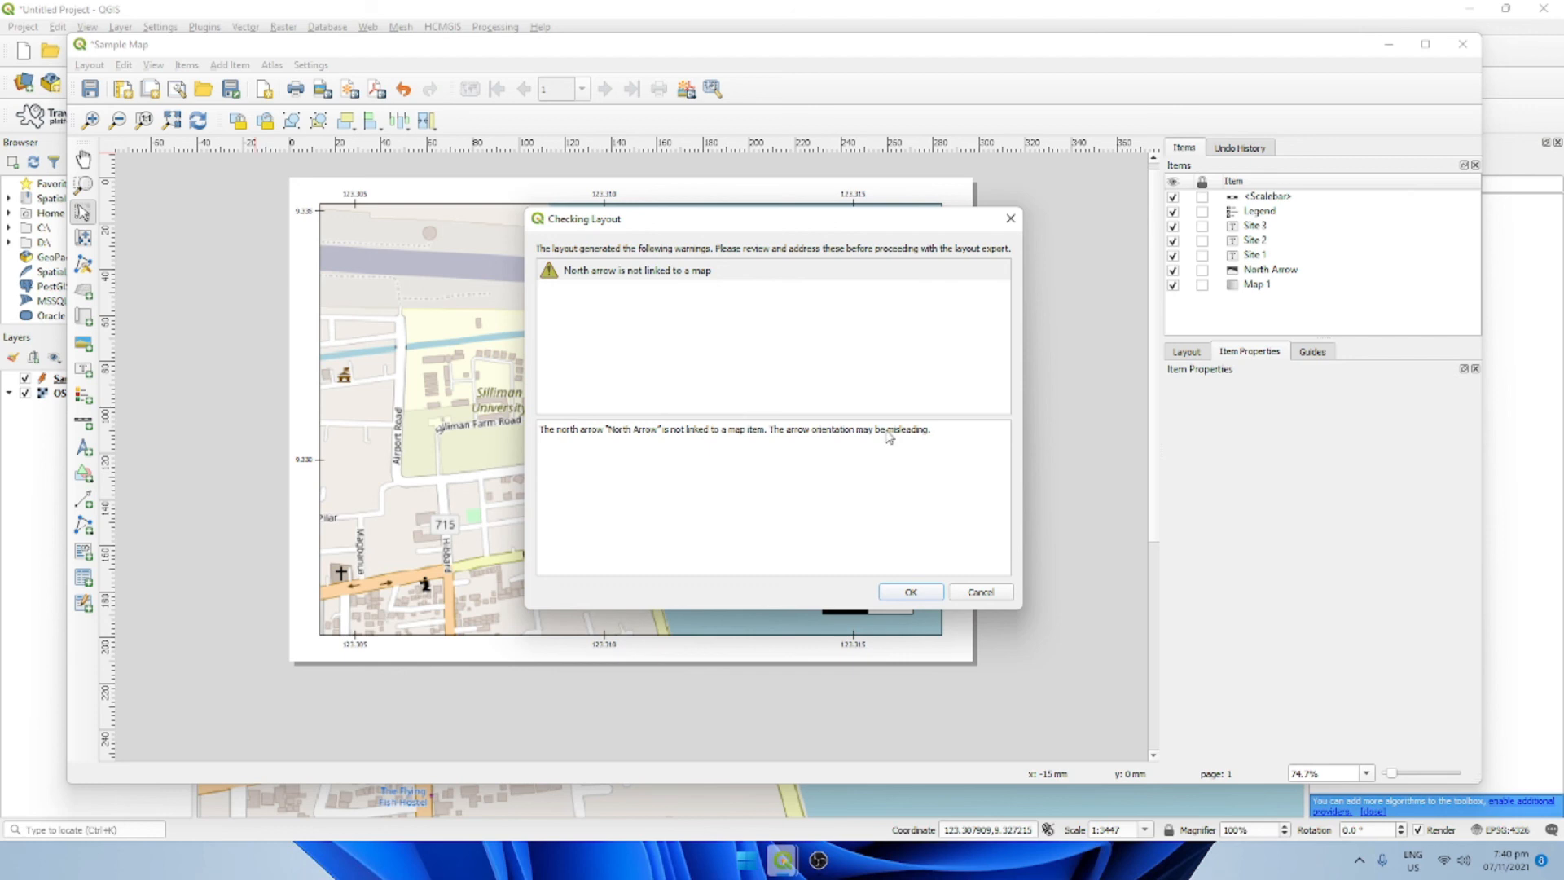
pyautogui.click(910, 592)
pyautogui.click(952, 562)
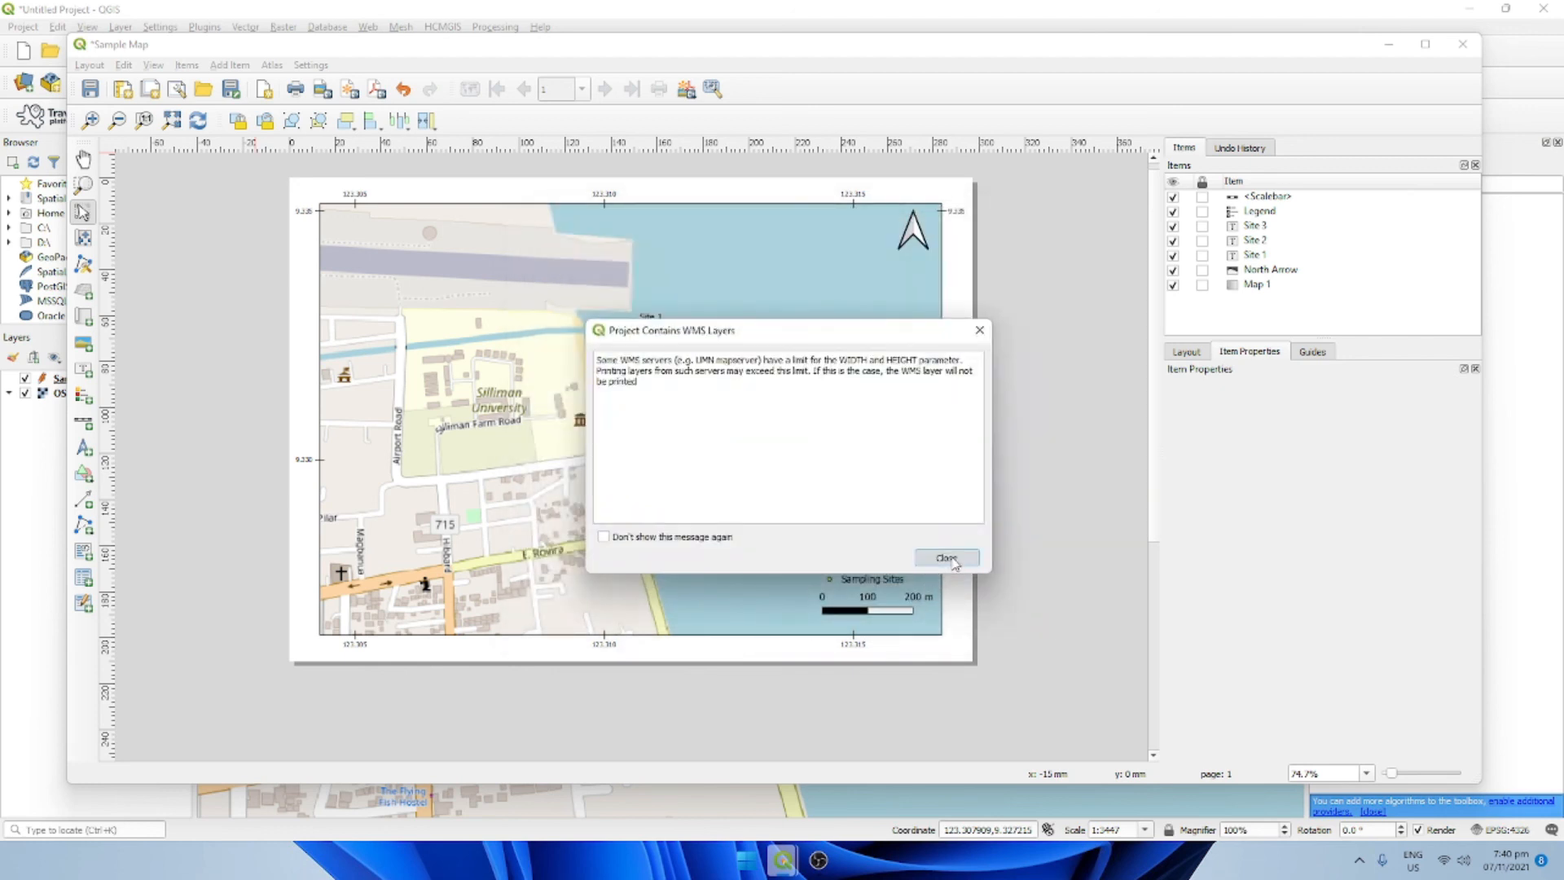
pyautogui.click(792, 469)
# Step: Delete the north arrow and draw a new one, linked to Map 1, in the map's upper-right corner
pyautogui.click(914, 227)
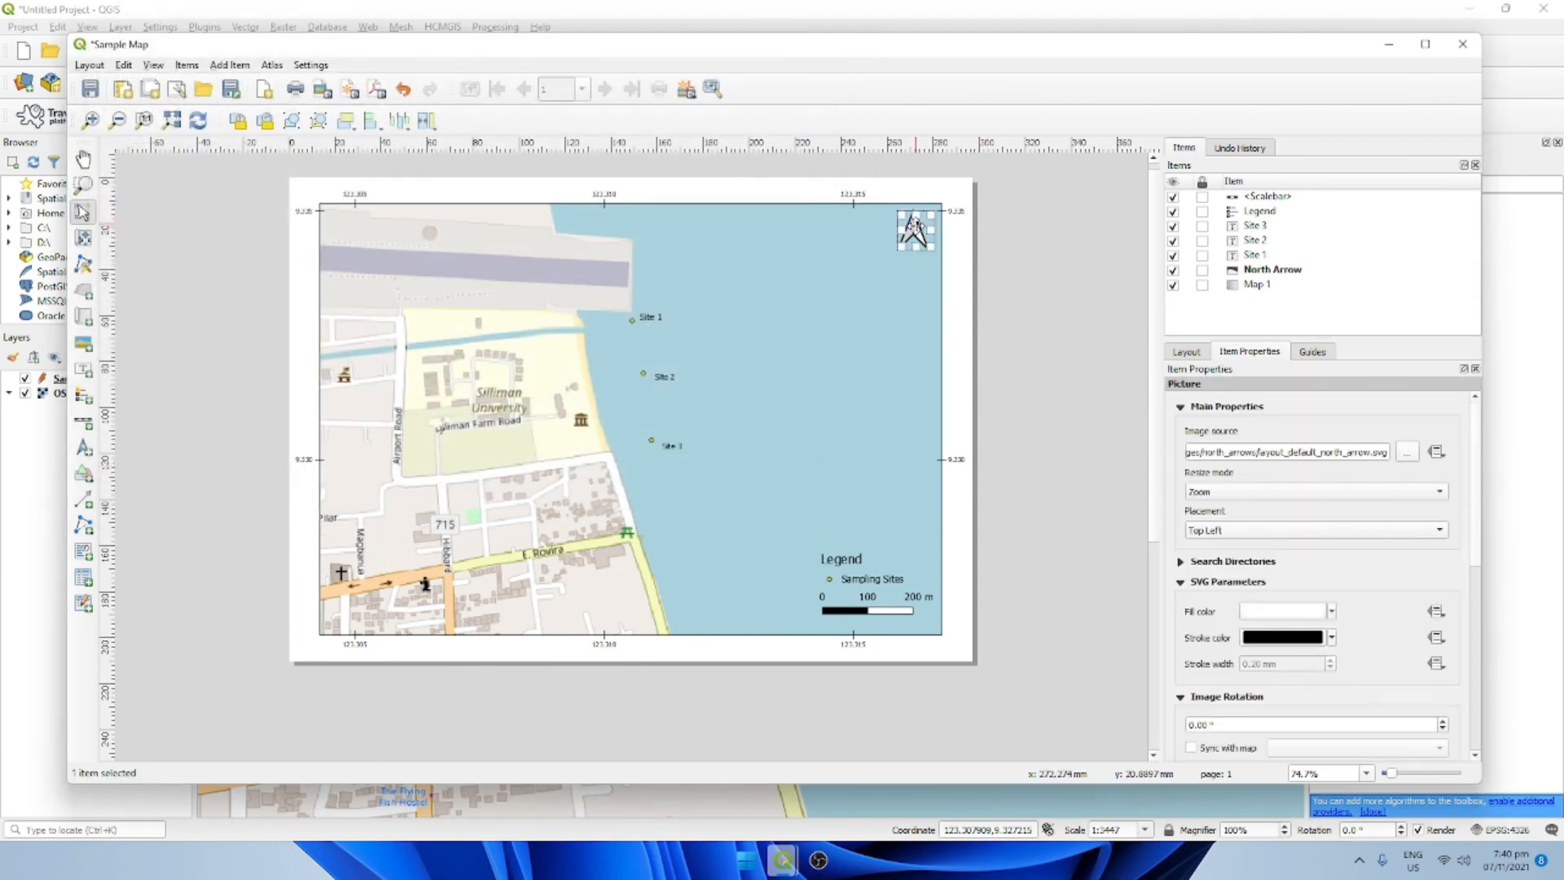
pyautogui.press('Delete')
pyautogui.click(83, 447)
pyautogui.moveTo(876, 217); pyautogui.dragTo(914, 265)
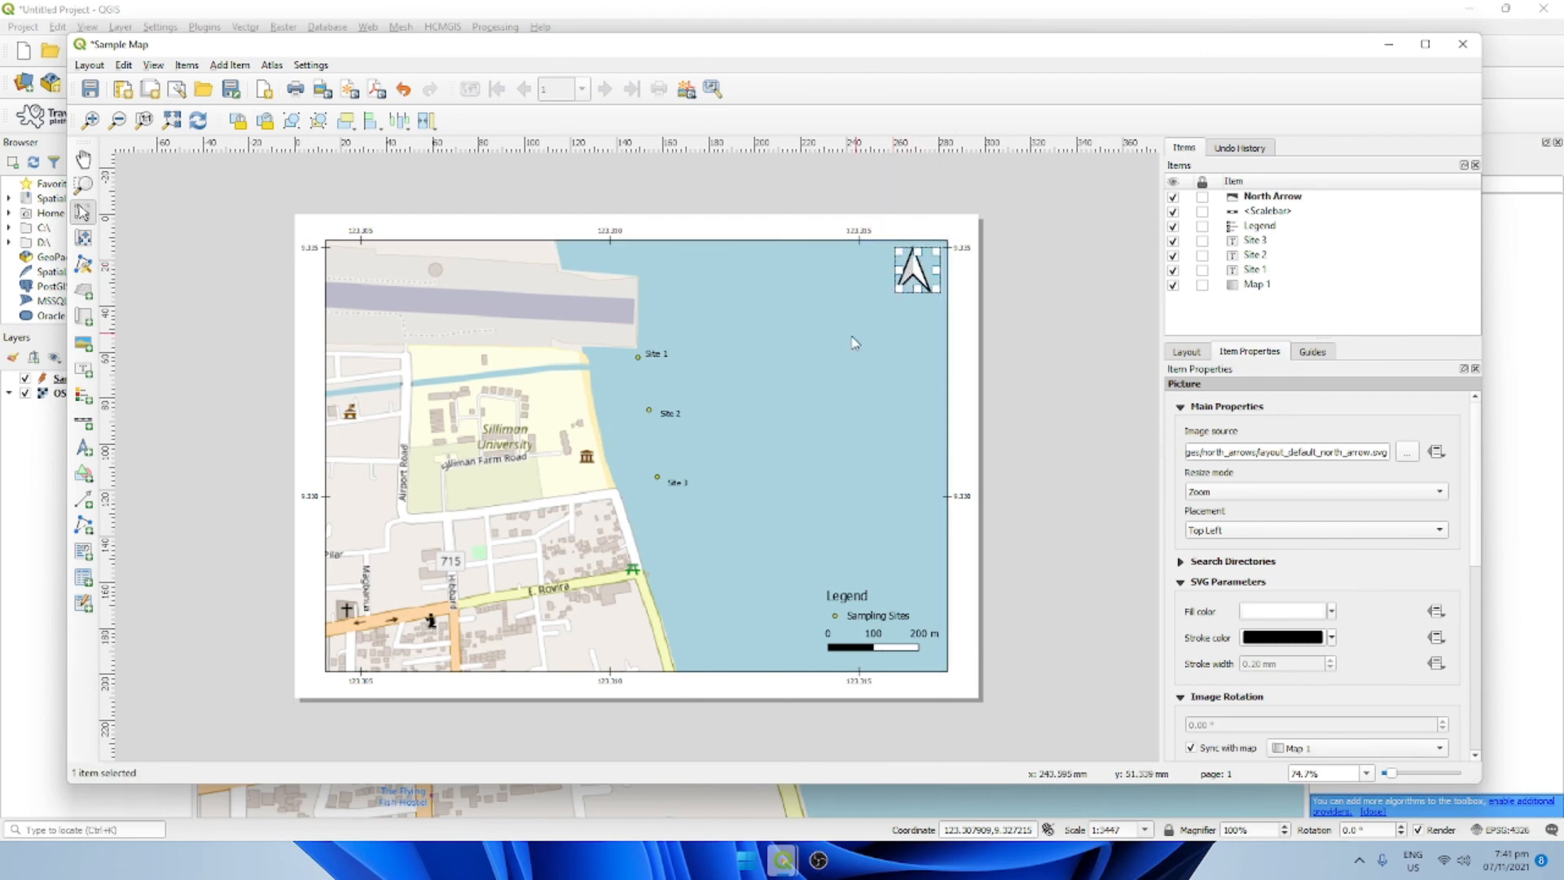
pyautogui.click(847, 339)
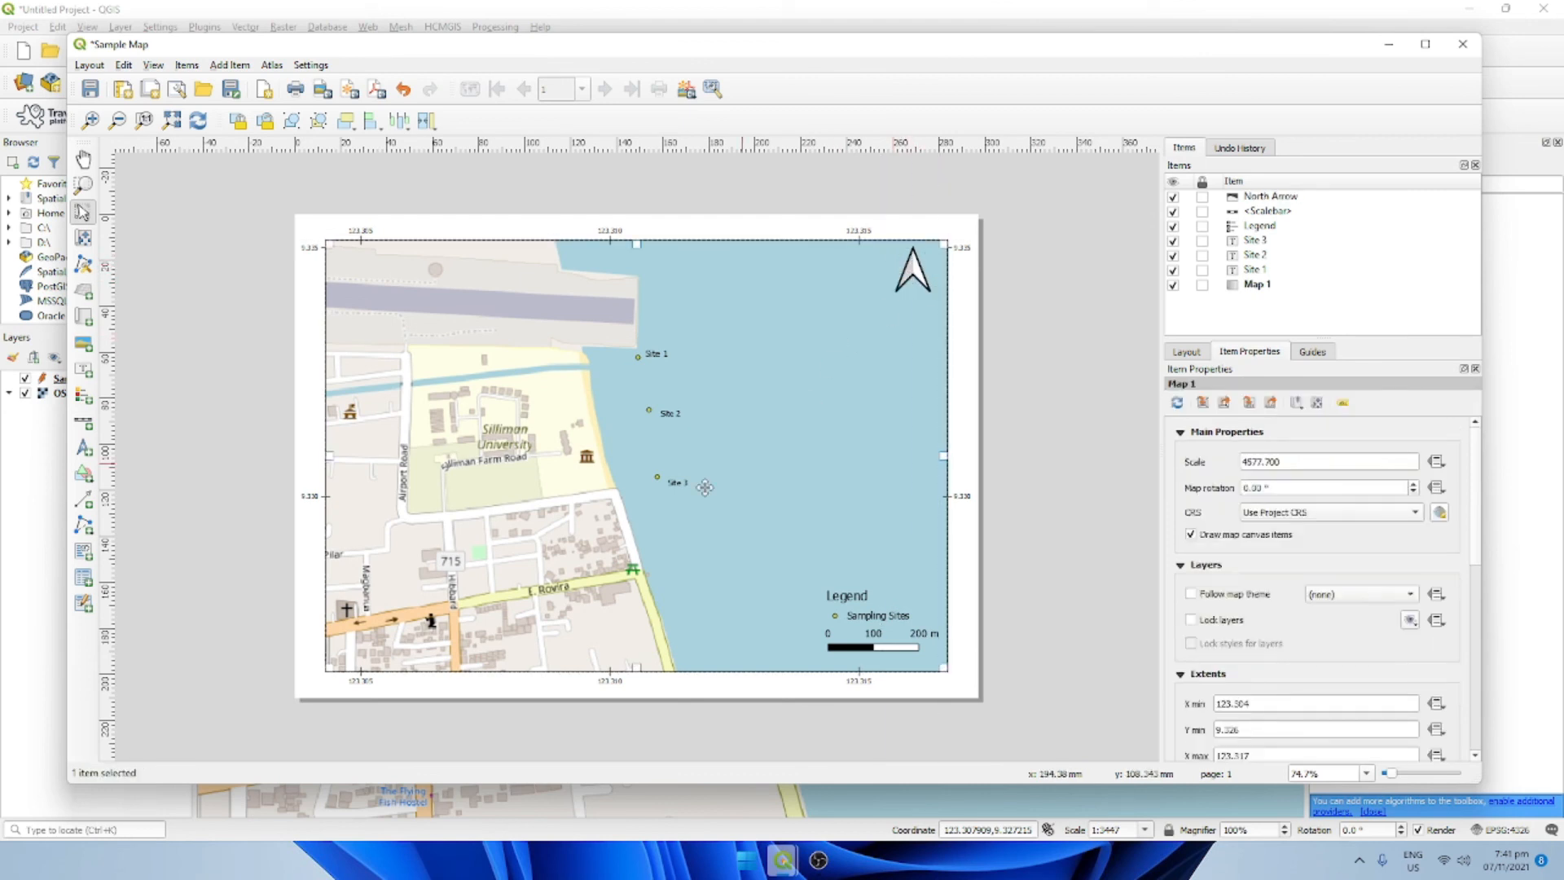
# Step: Start exporting the layout as an image and dismiss the WMS layers notice
pyautogui.click(90, 65)
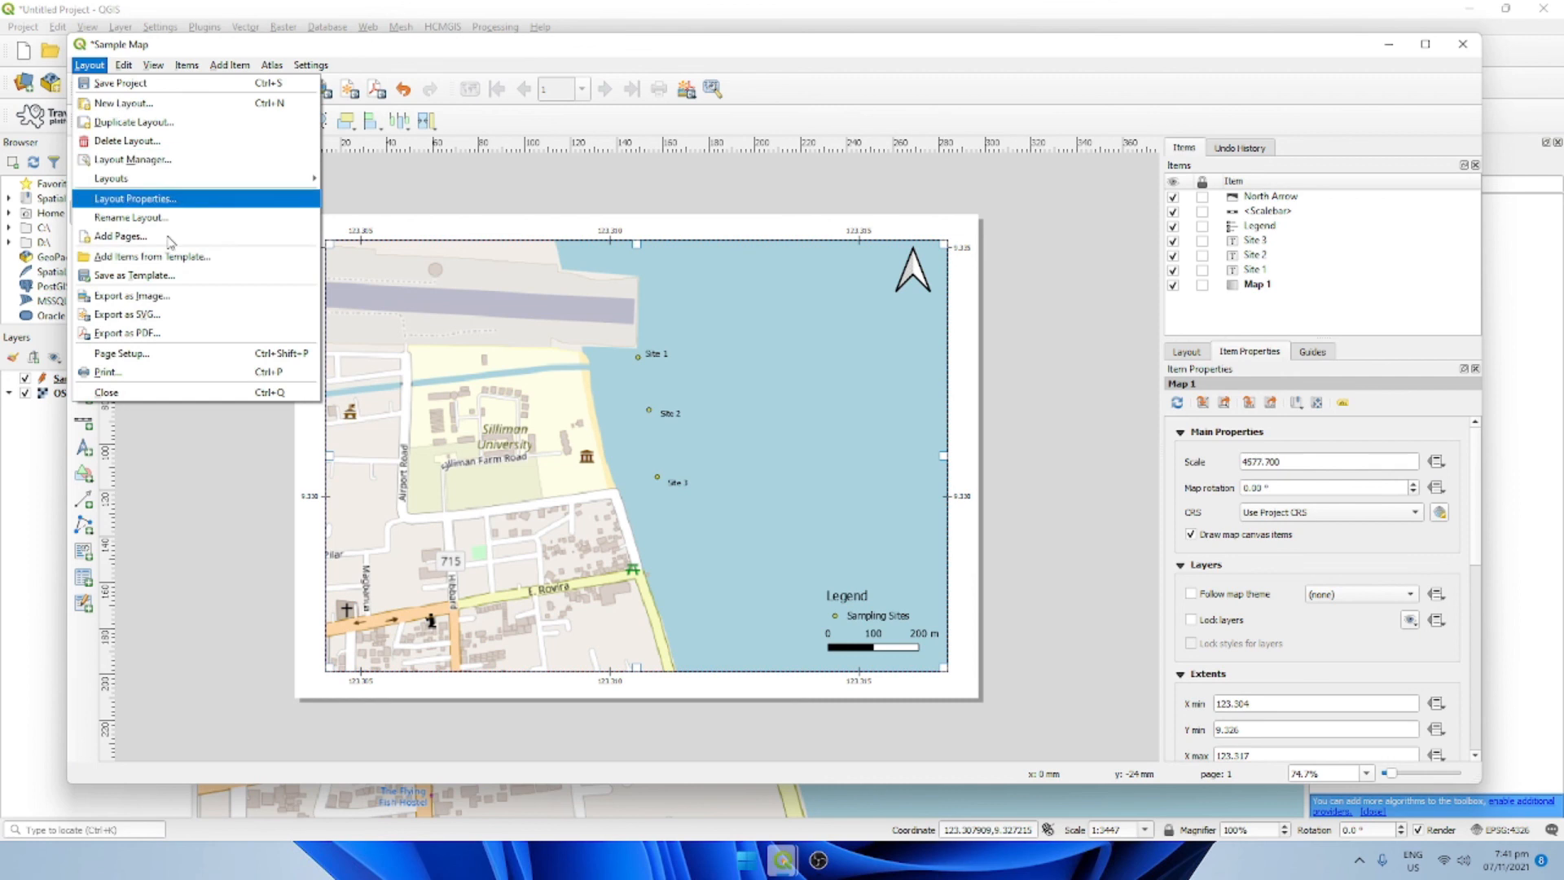
pyautogui.click(192, 298)
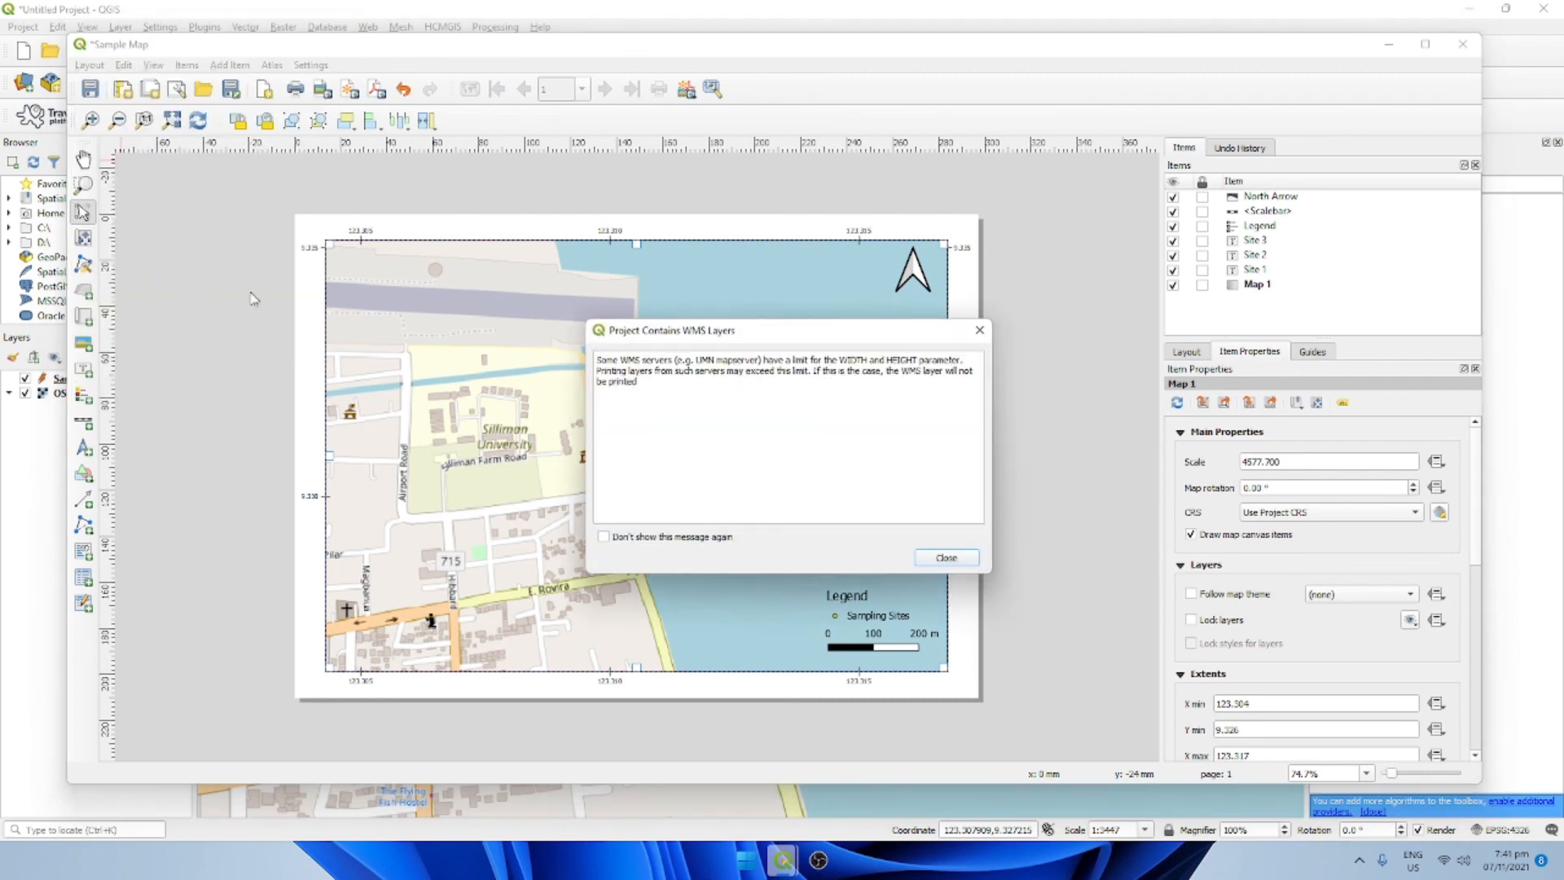
pyautogui.click(948, 558)
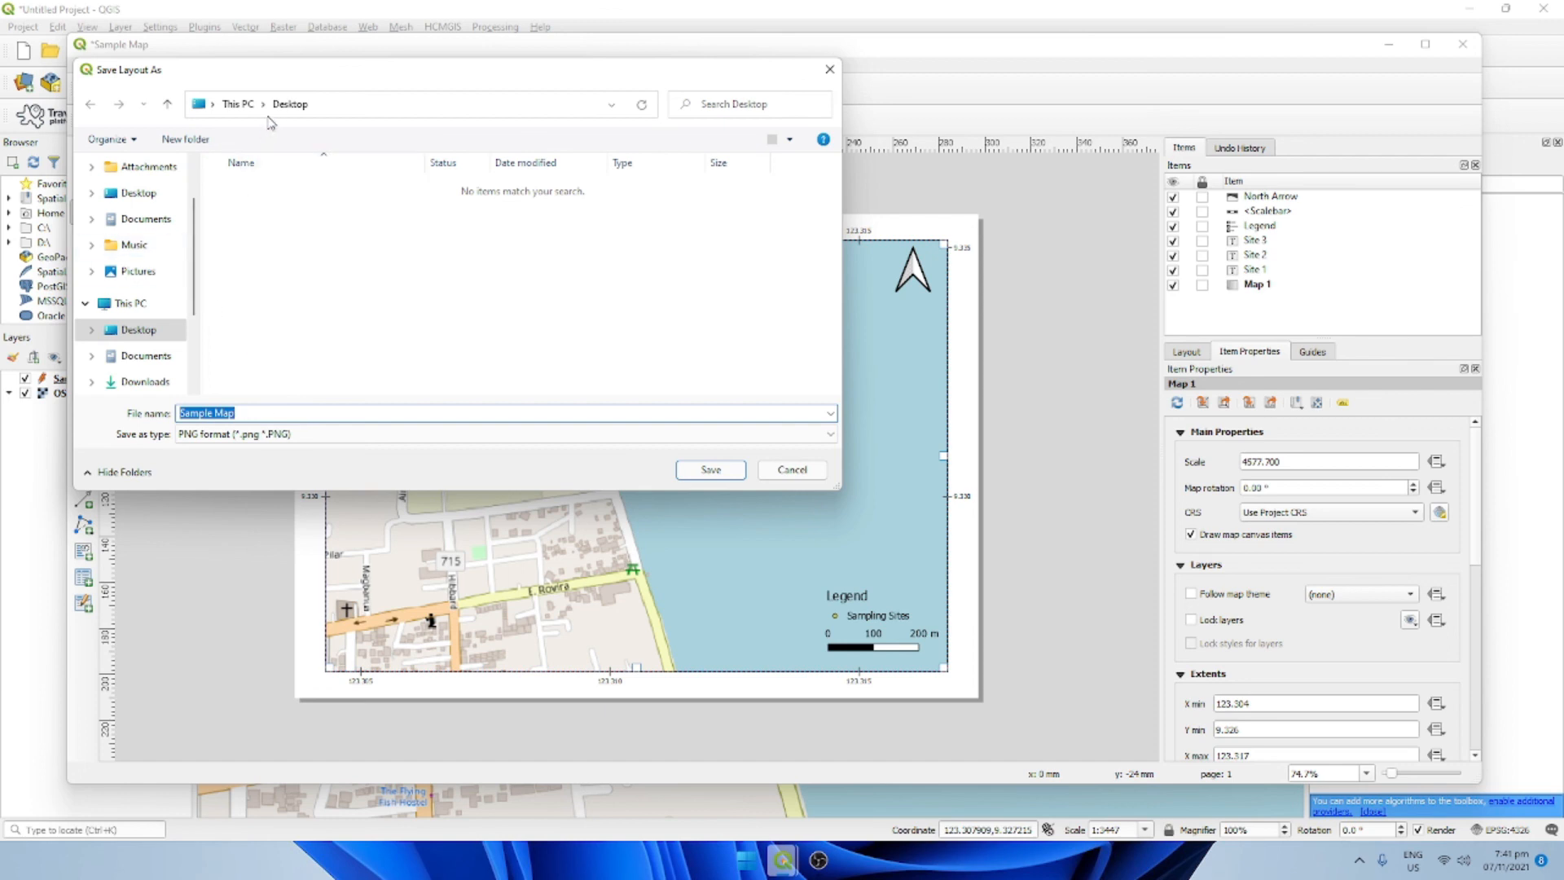
# Step: Save the image as Sample Map in PNG format in the Documents > 1_Marine Biology > Mapping > Sample Maps folder
pyautogui.scroll(1, 161, 245)
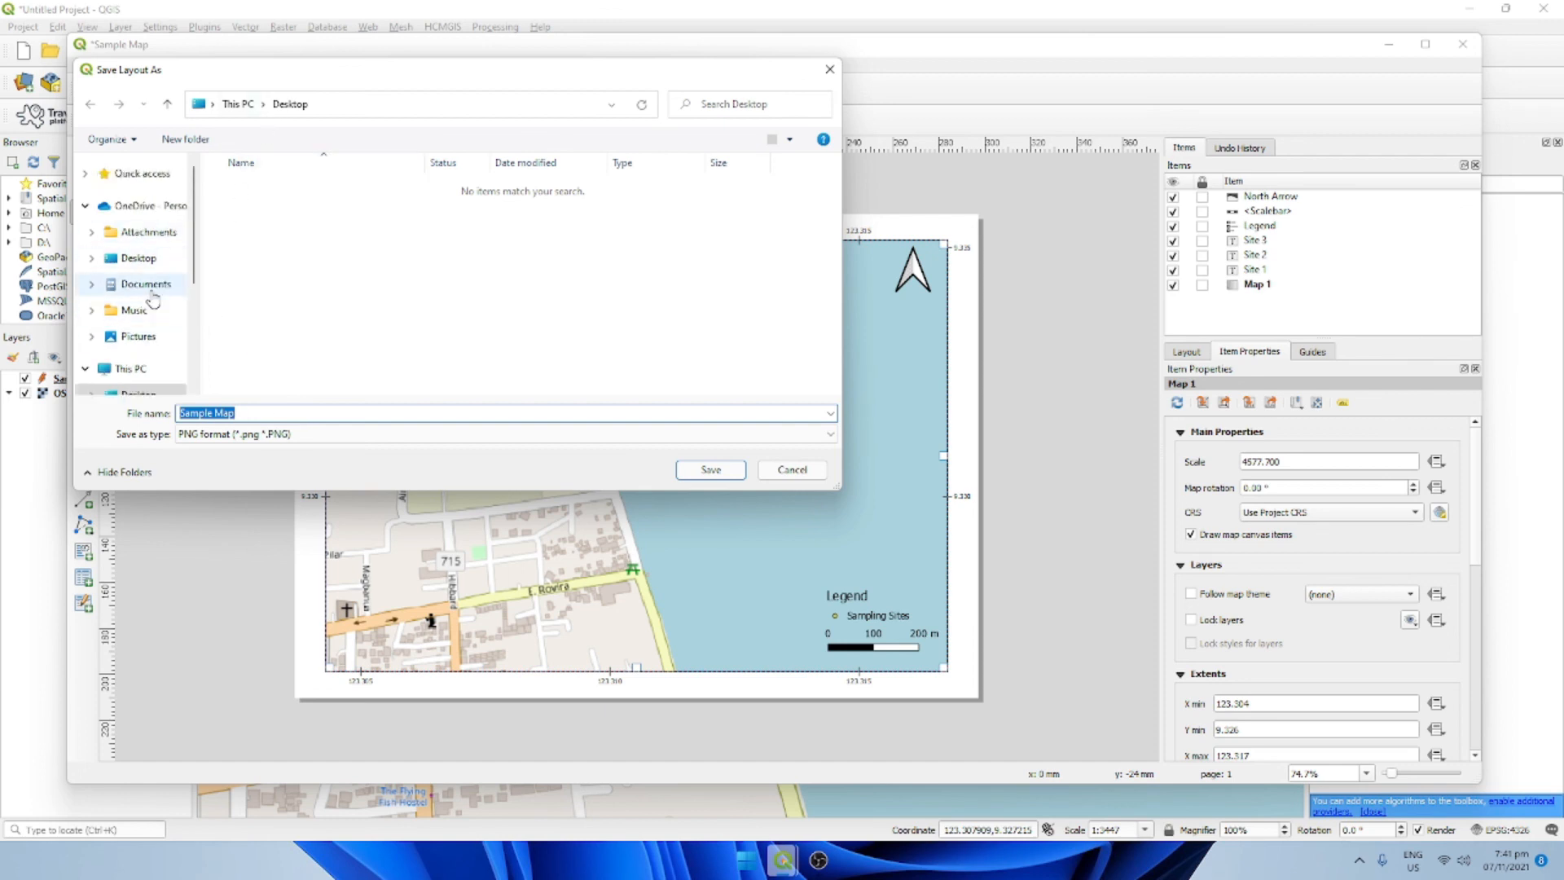
pyautogui.click(151, 292)
pyautogui.scroll(-10, 344, 260)
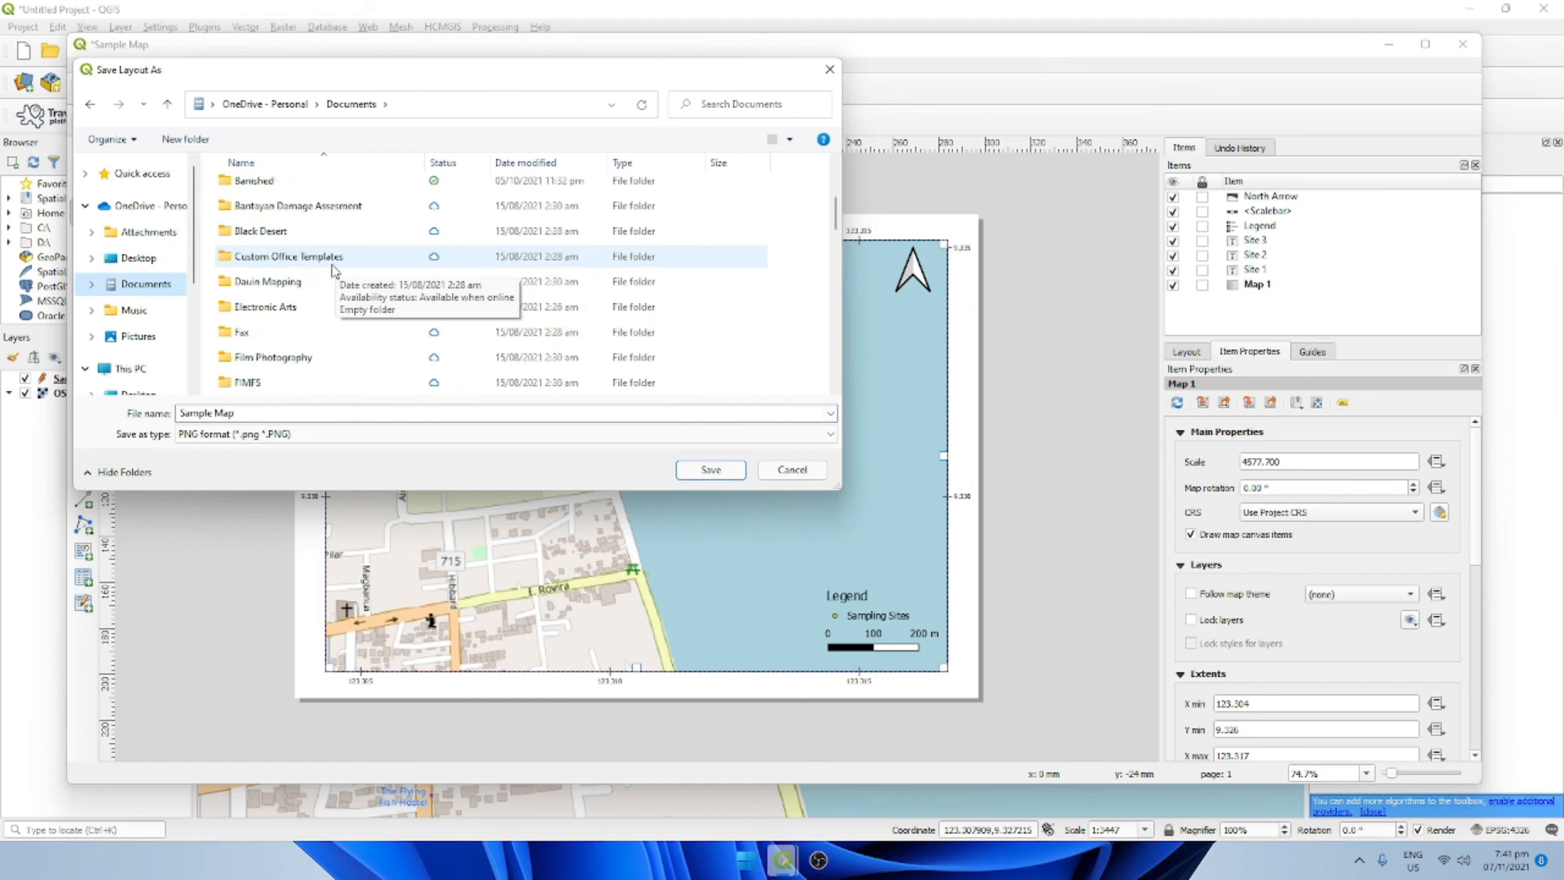
pyautogui.scroll(10, 321, 287)
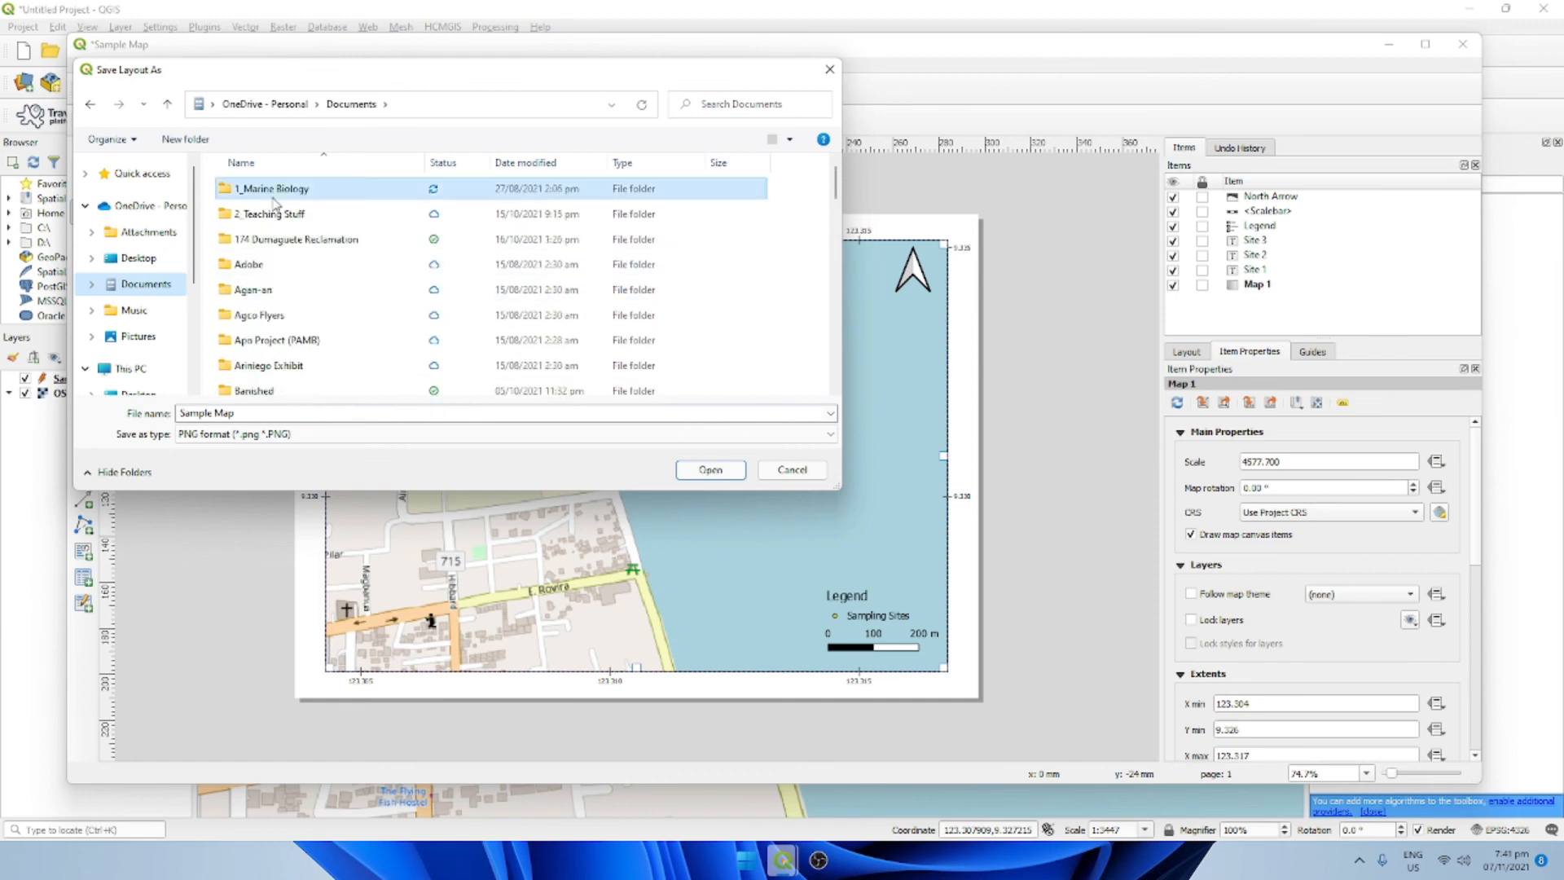
pyautogui.doubleClick(273, 189)
pyautogui.scroll(-5, 301, 274)
pyautogui.scroll(-5, 301, 274)
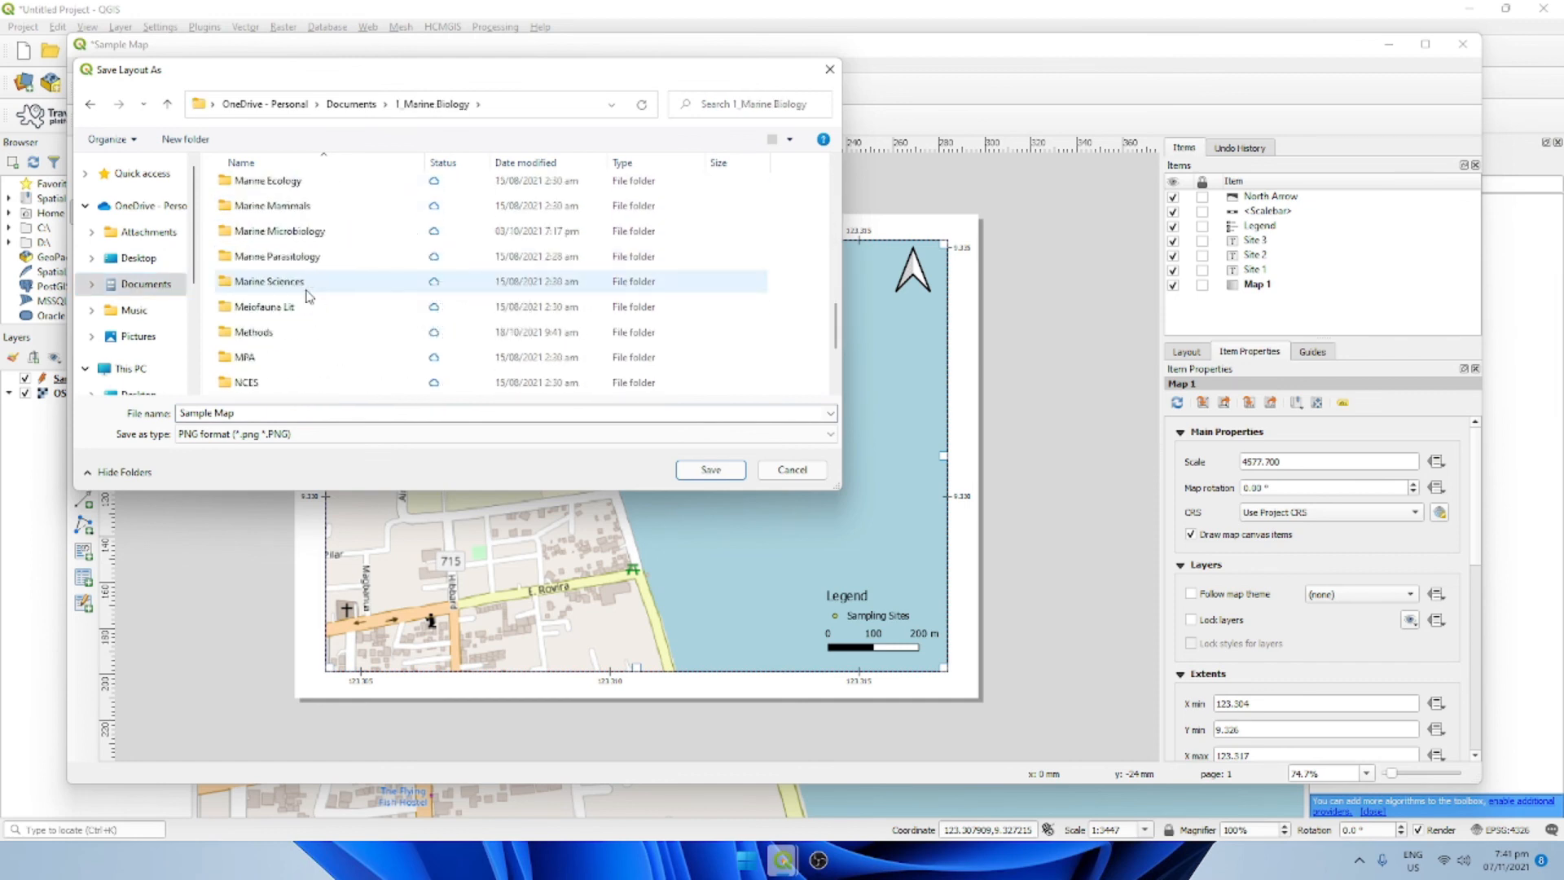
pyautogui.scroll(2, 291, 288)
pyautogui.doubleClick(287, 315)
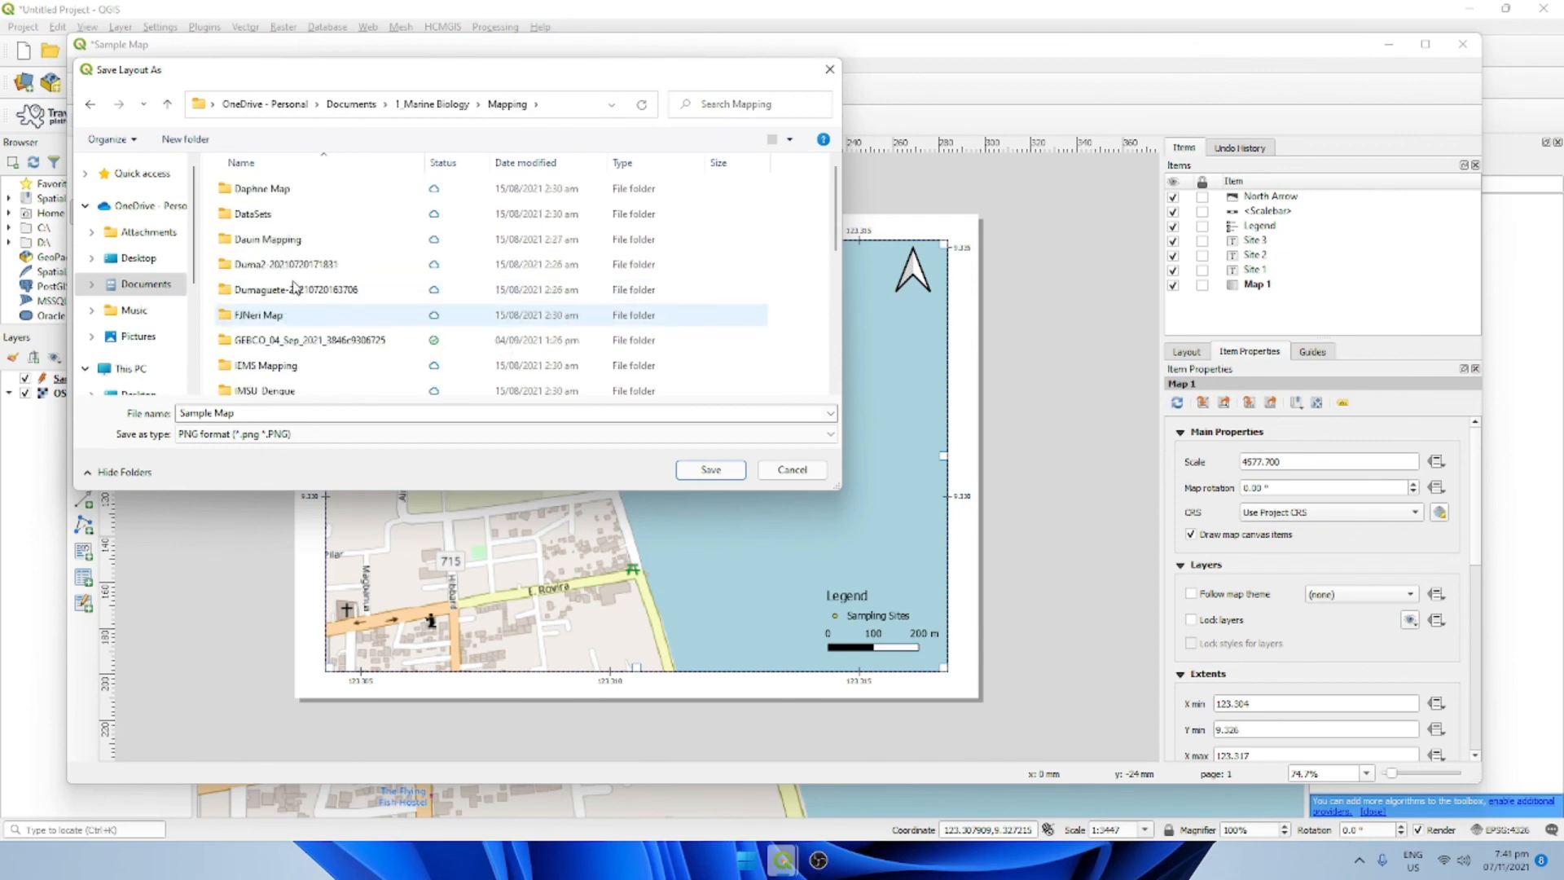
pyautogui.scroll(-5, 318, 285)
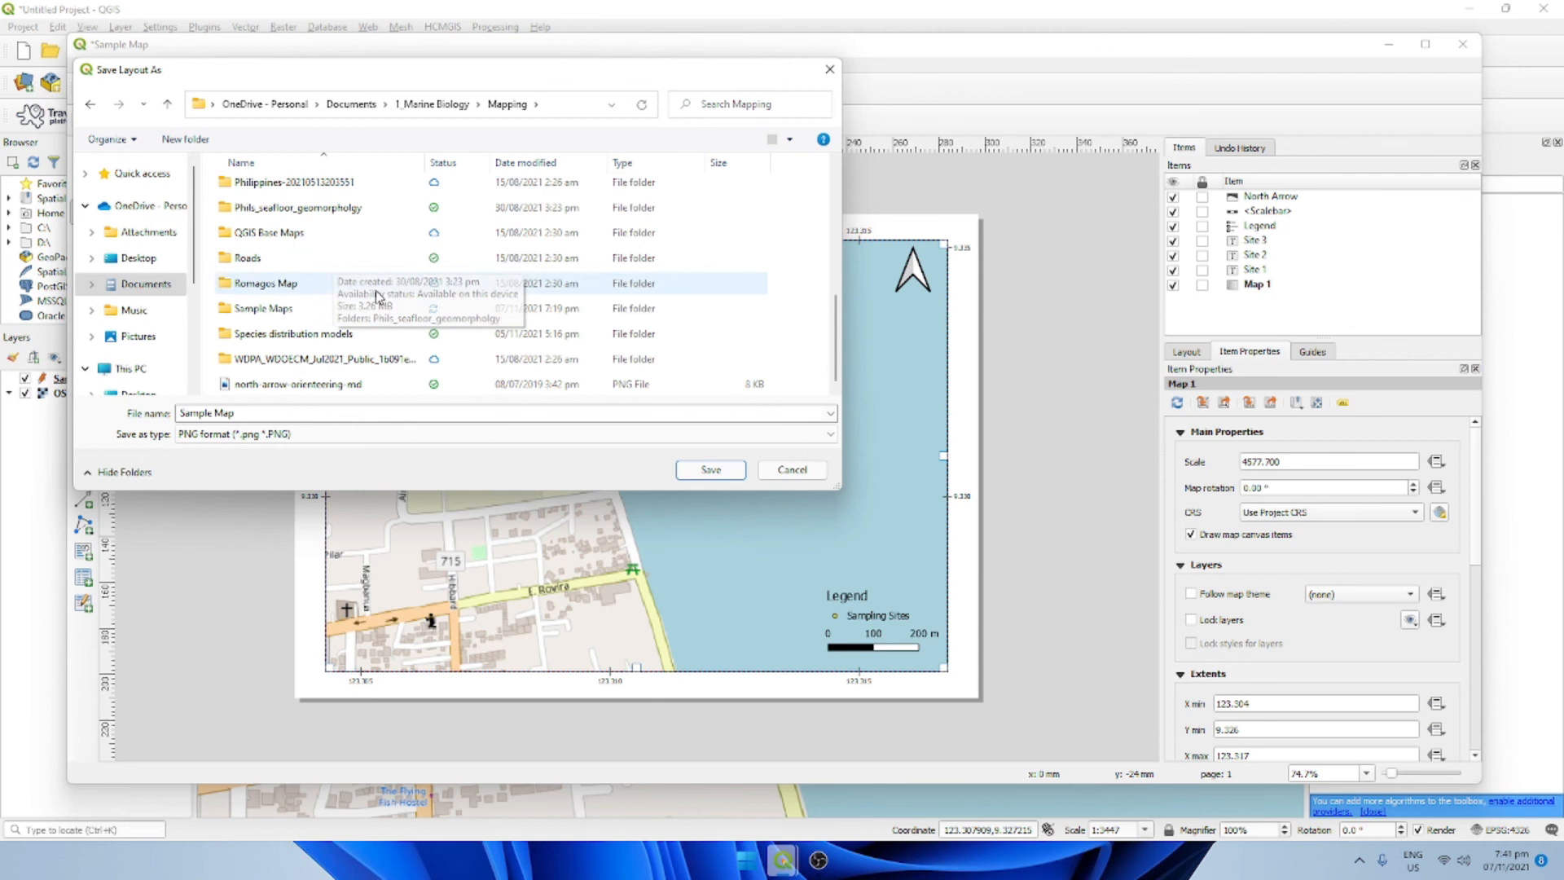
pyautogui.doubleClick(285, 310)
pyautogui.click(314, 415)
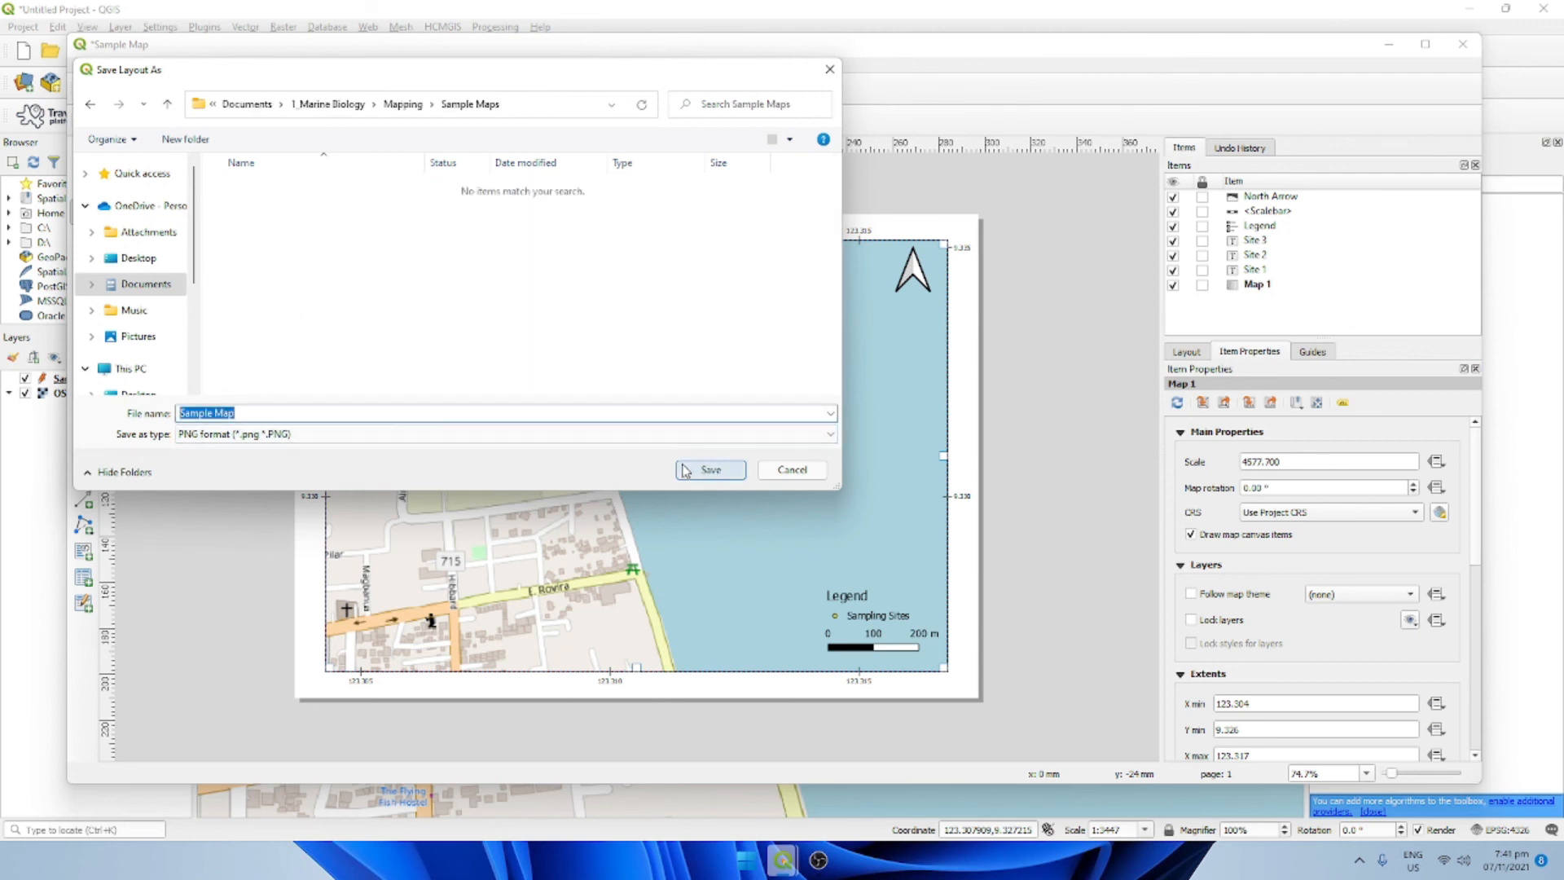
pyautogui.click(712, 472)
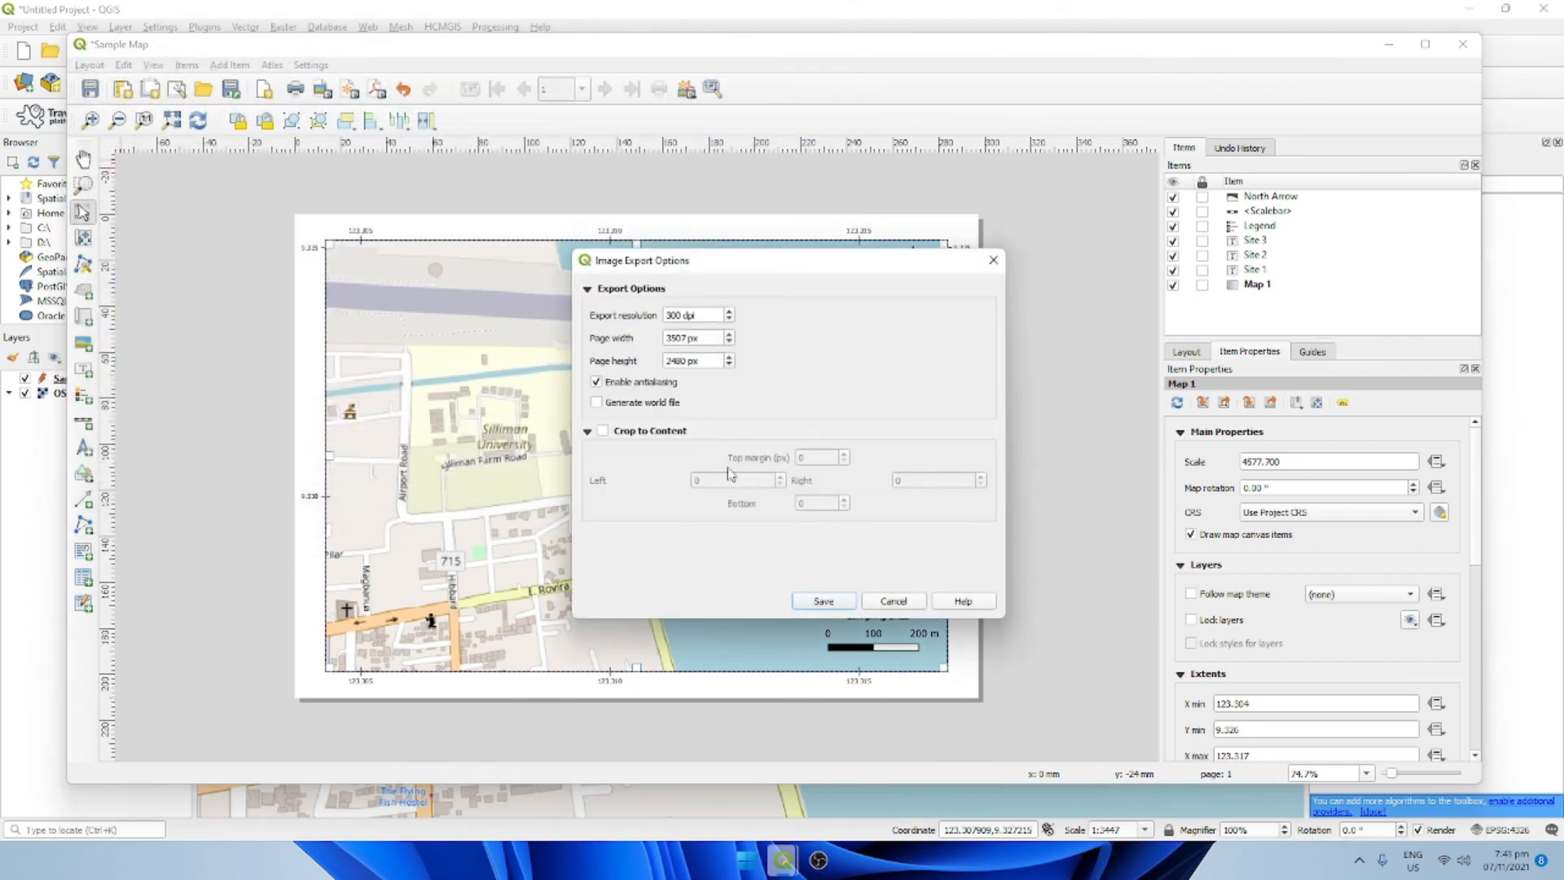
# Step: Try an export resolution of 700 dpi and move the export options aside to view the layout
pyautogui.click(668, 315)
pyautogui.press('BackSpace')
pyautogui.write('7')
pyautogui.moveTo(704, 266); pyautogui.dragTo(168, 380)
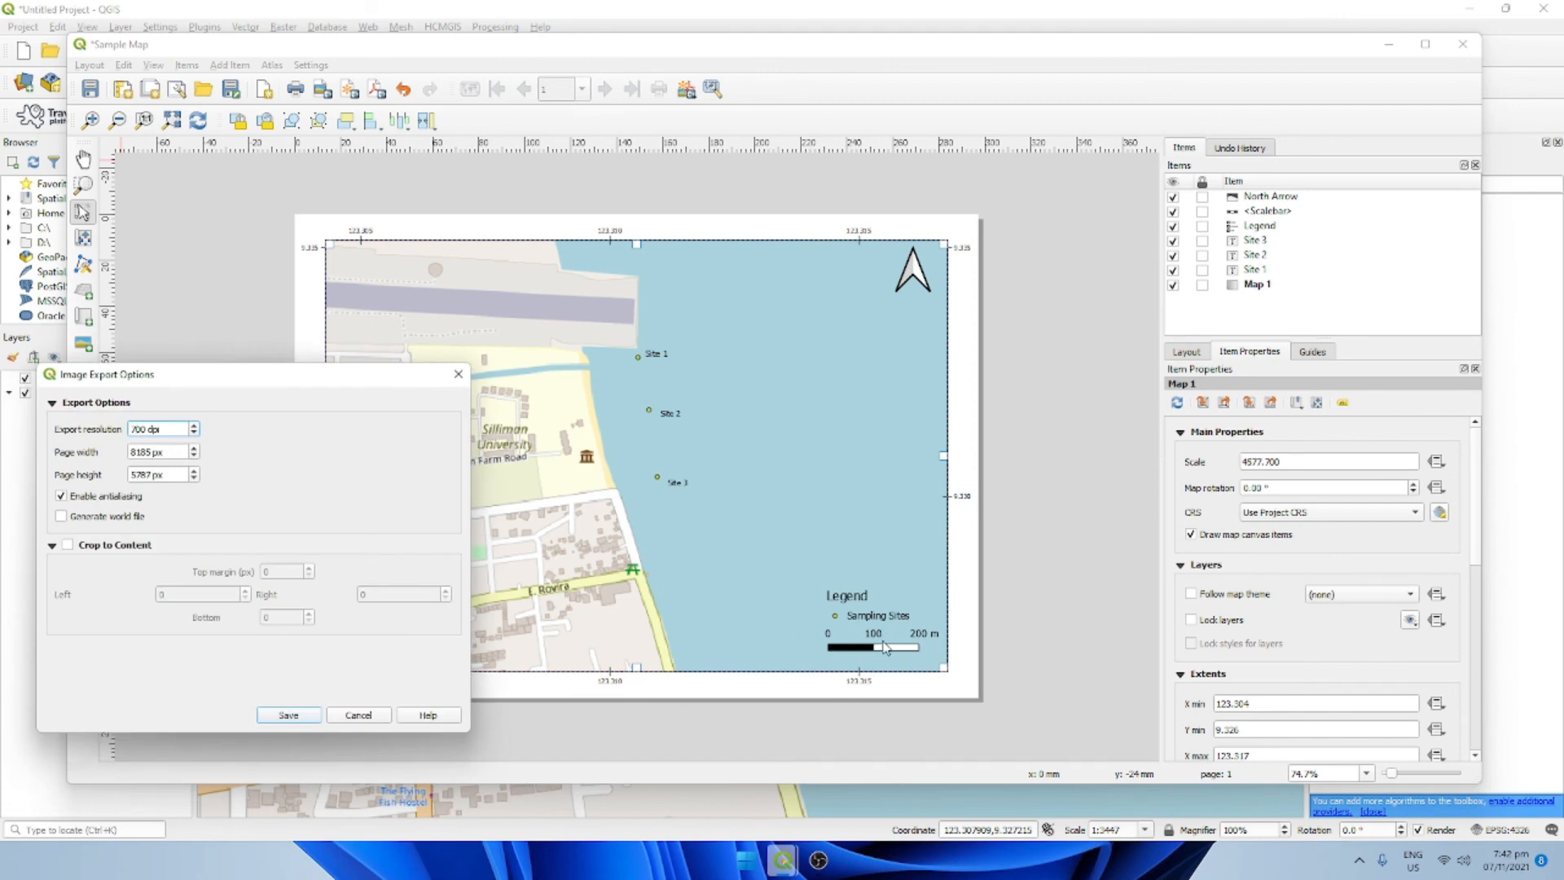
pyautogui.moveTo(197, 380); pyautogui.dragTo(741, 266)
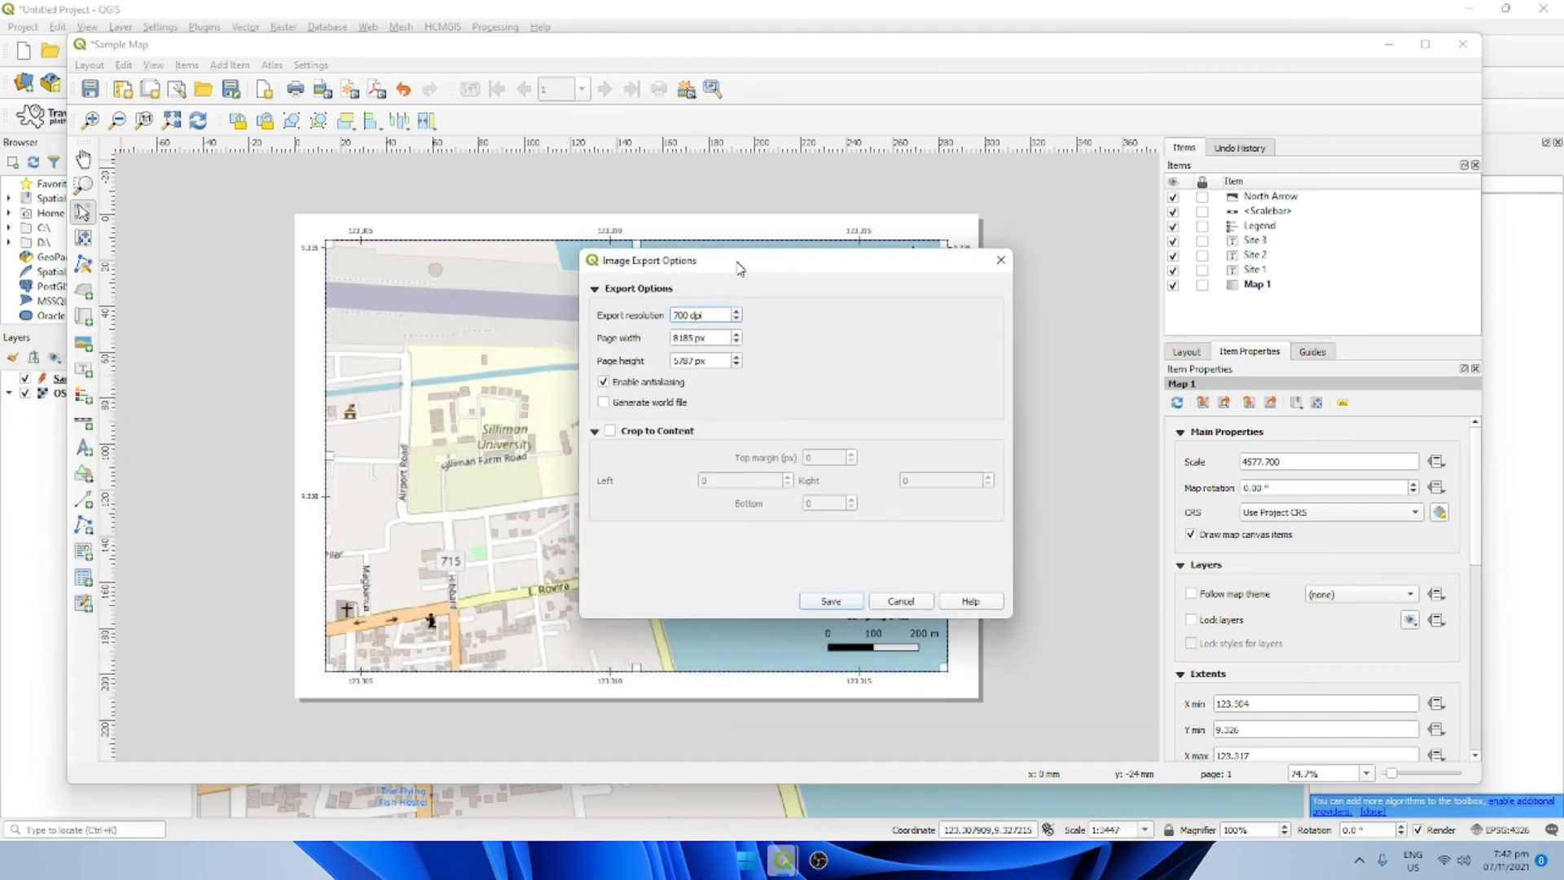
# Step: Set the image export resolution to 500 dpi
pyautogui.click(678, 314)
pyautogui.press('BackSpace')
pyautogui.write('5')
pyautogui.moveTo(833, 273); pyautogui.dragTo(682, 209)
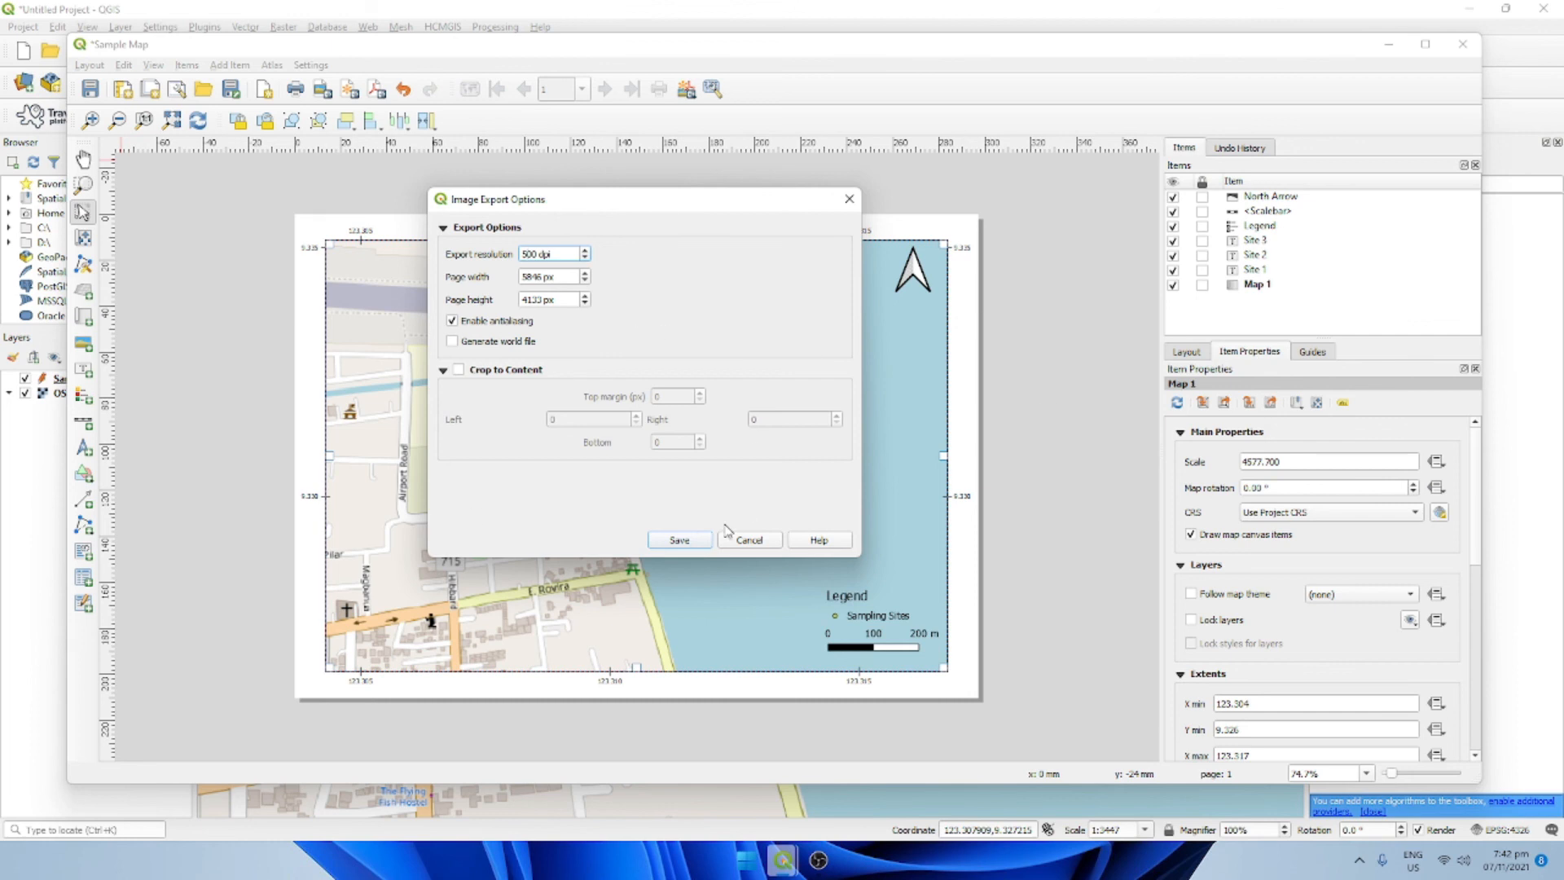
# Step: Export the layout image with the chosen options and switch to a File Explorer window
pyautogui.click(681, 540)
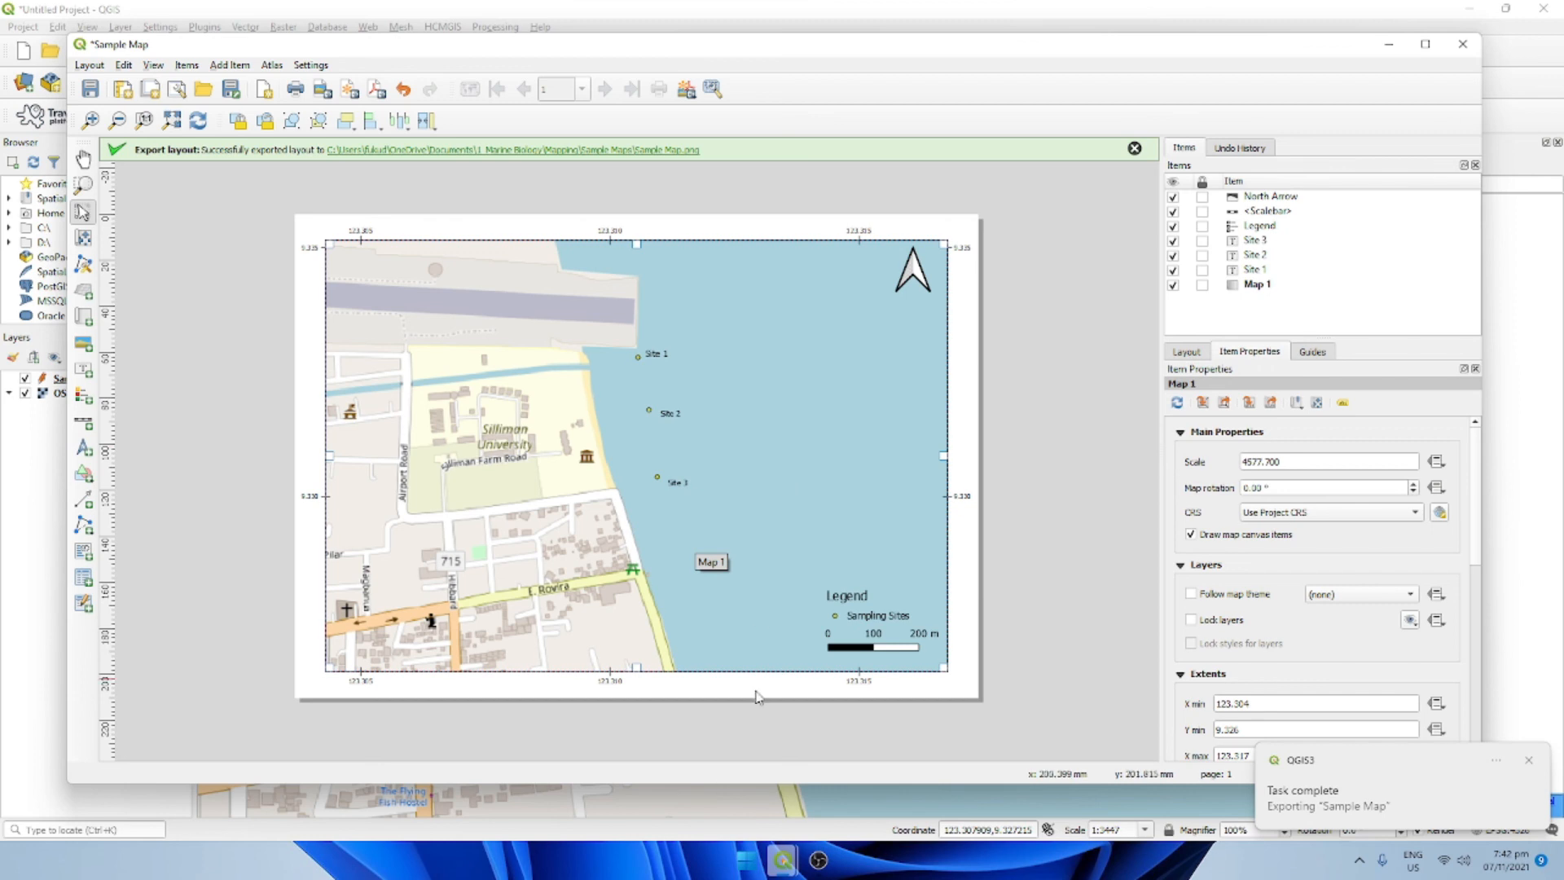
pyautogui.click(756, 859)
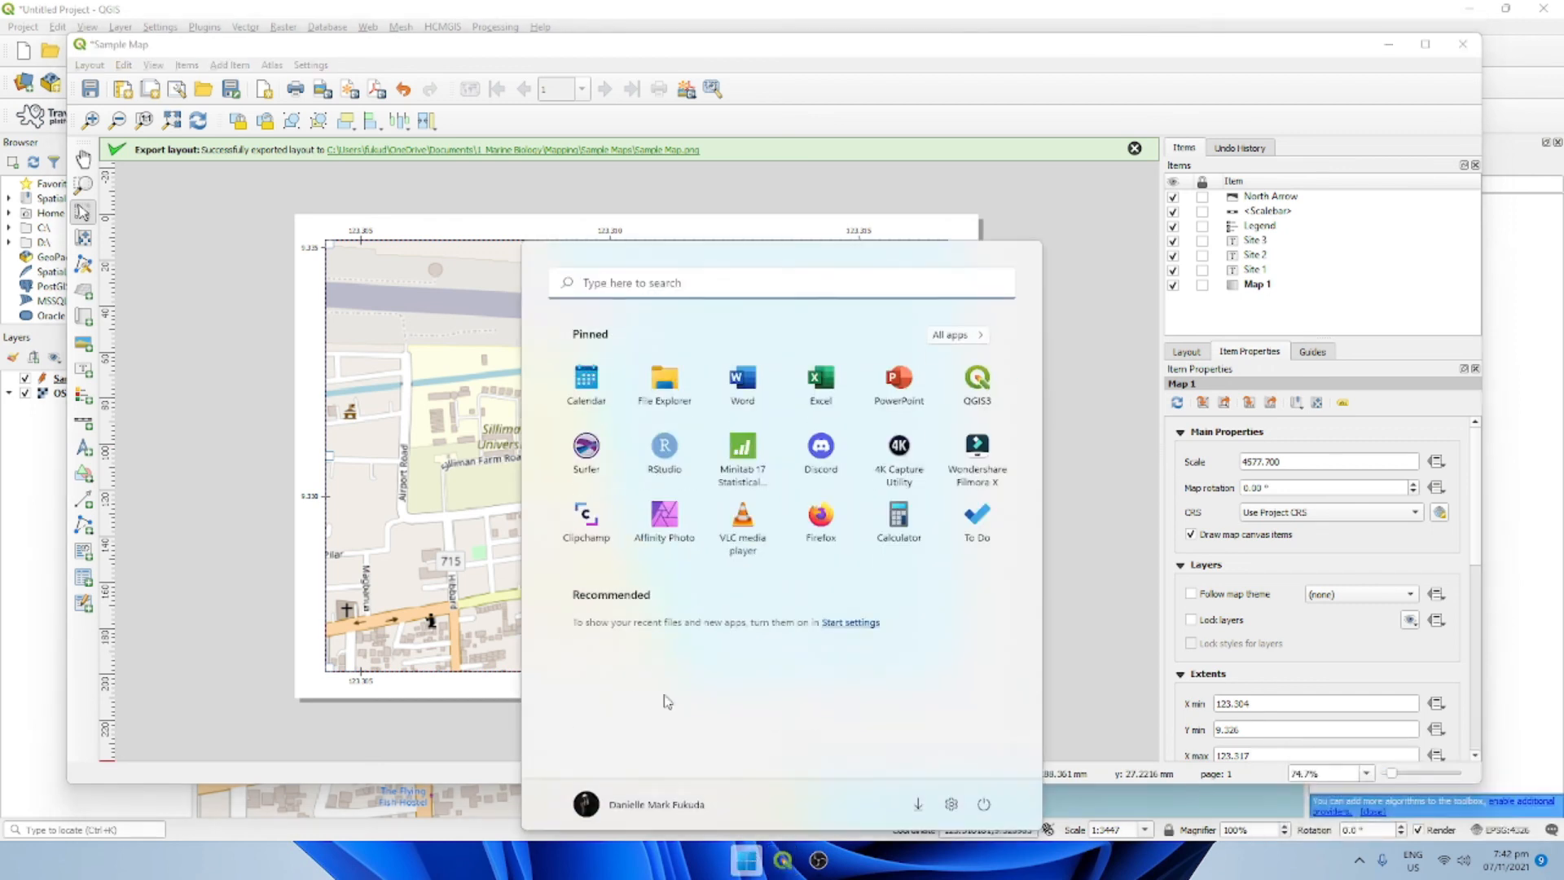
pyautogui.press('Escape')
pyautogui.press('super+e')
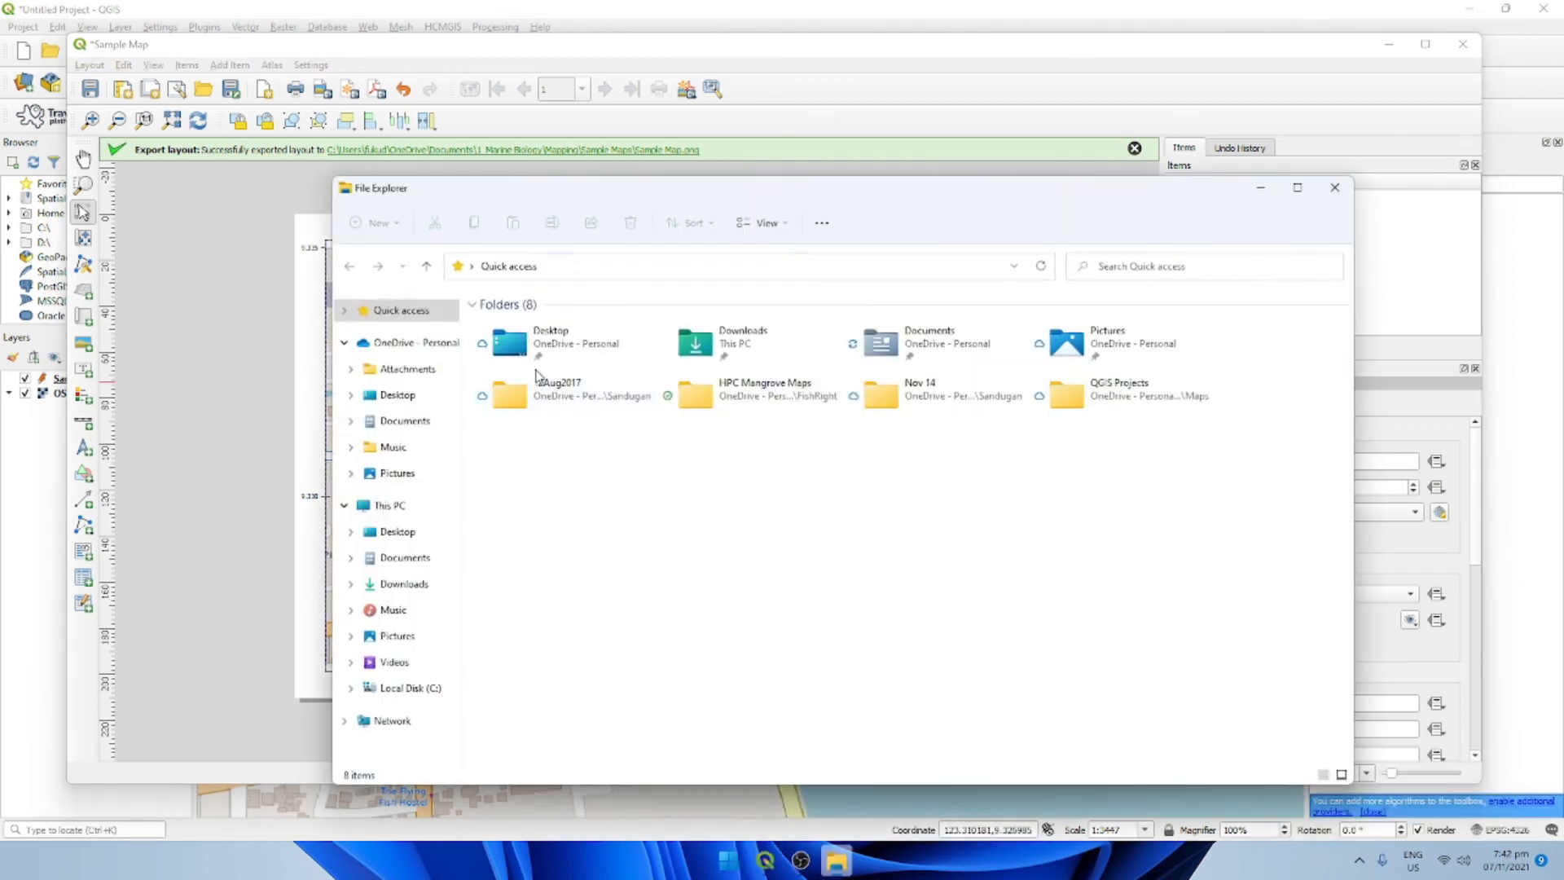
# Step: Browse to the Documents > 1_Marine Biology > Mapping > Sample Maps folder
pyautogui.click(422, 421)
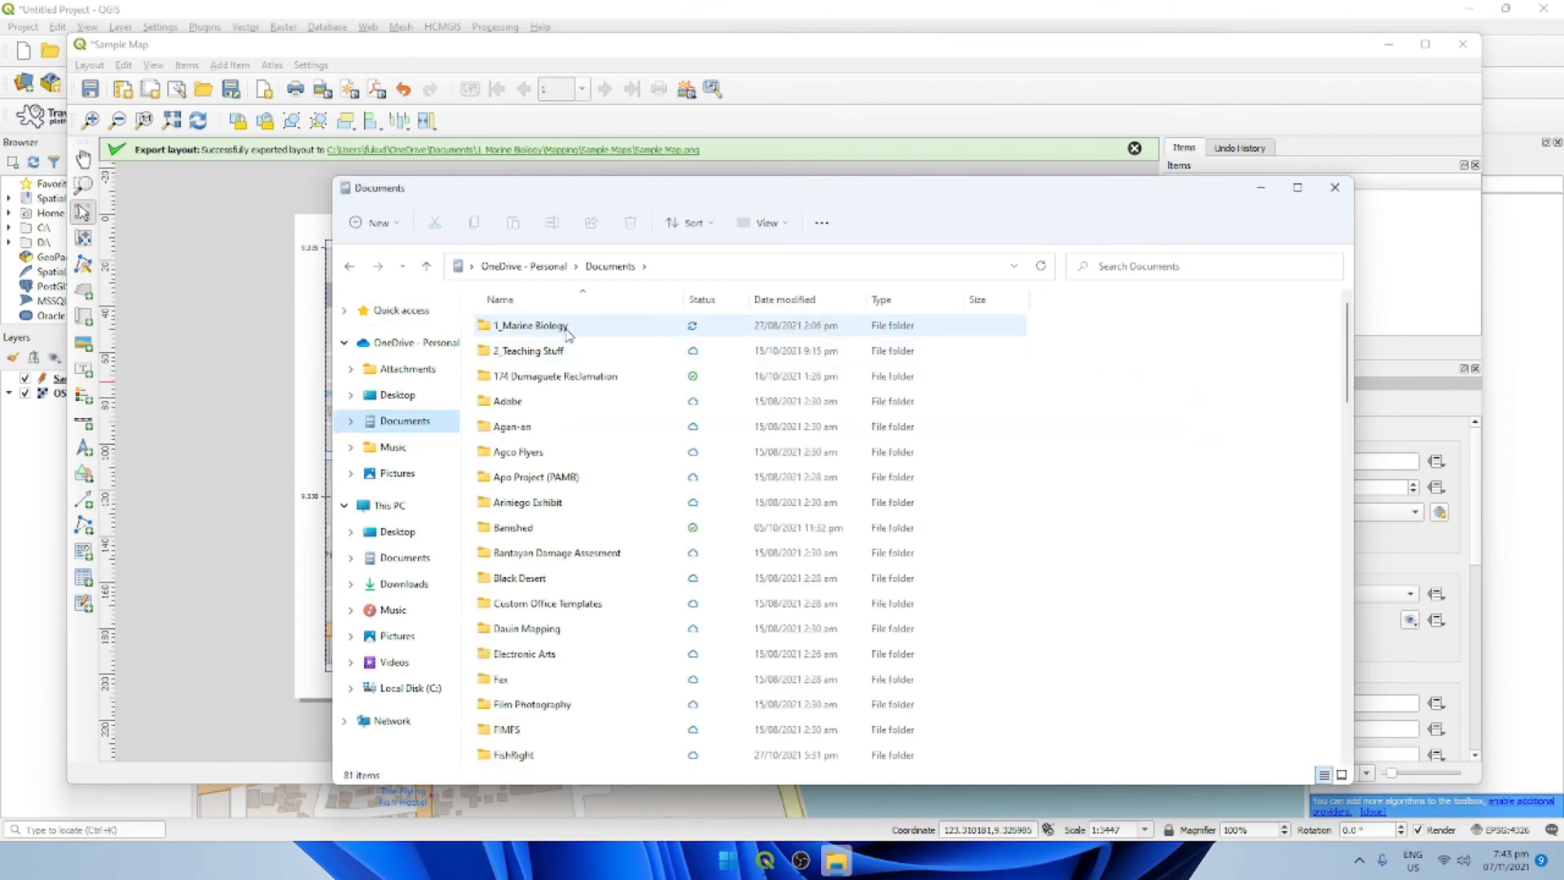
pyautogui.doubleClick(537, 325)
pyautogui.scroll(-2, 561, 562)
pyautogui.scroll(-2, 583, 590)
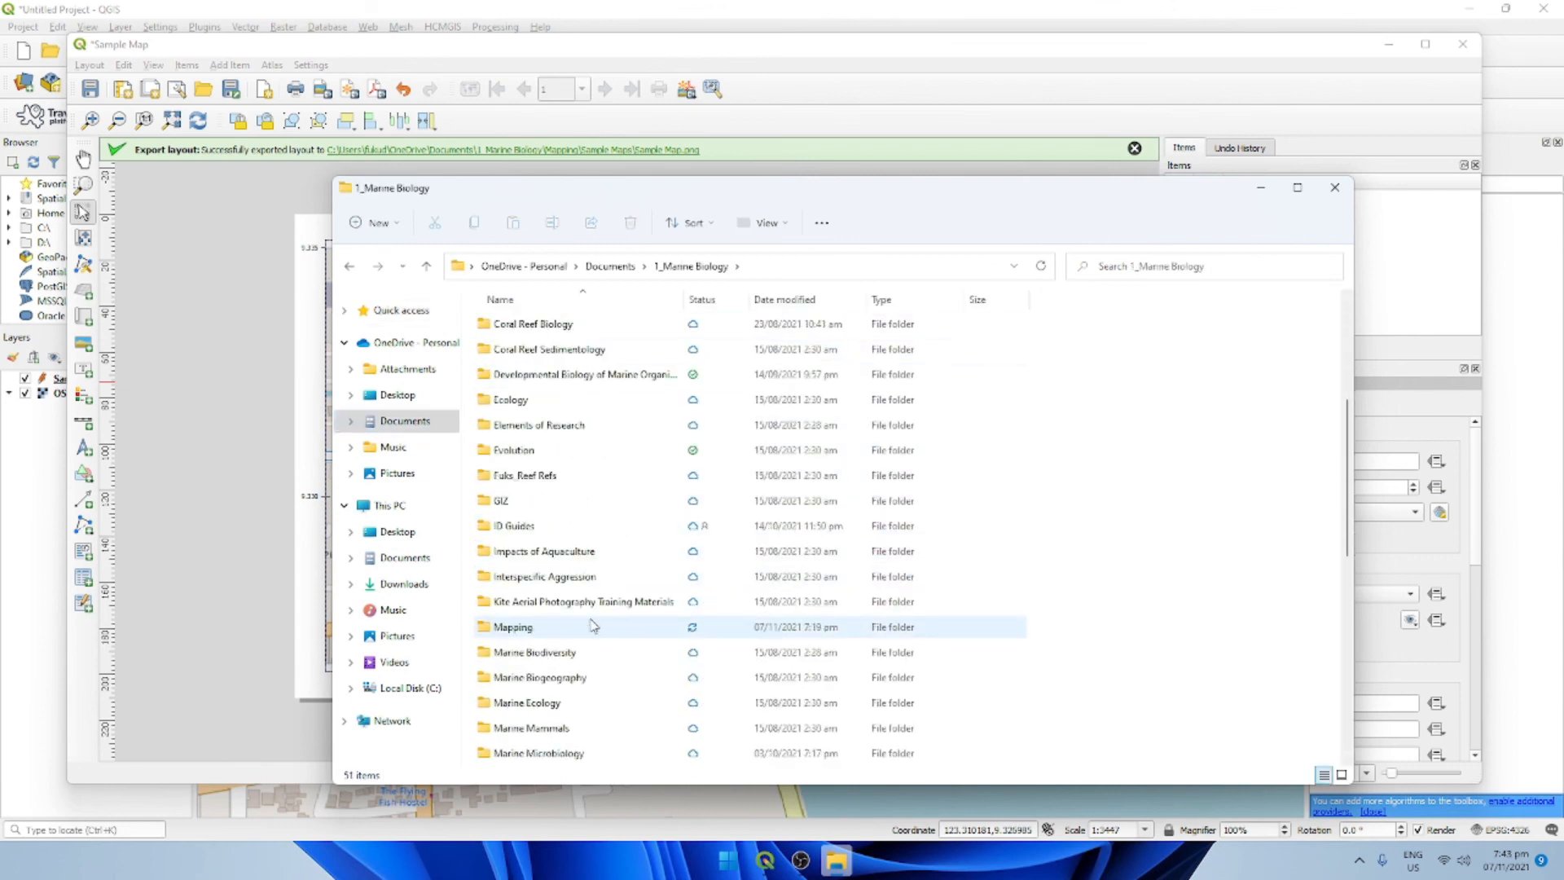
pyautogui.doubleClick(609, 627)
pyautogui.scroll(-3, 621, 533)
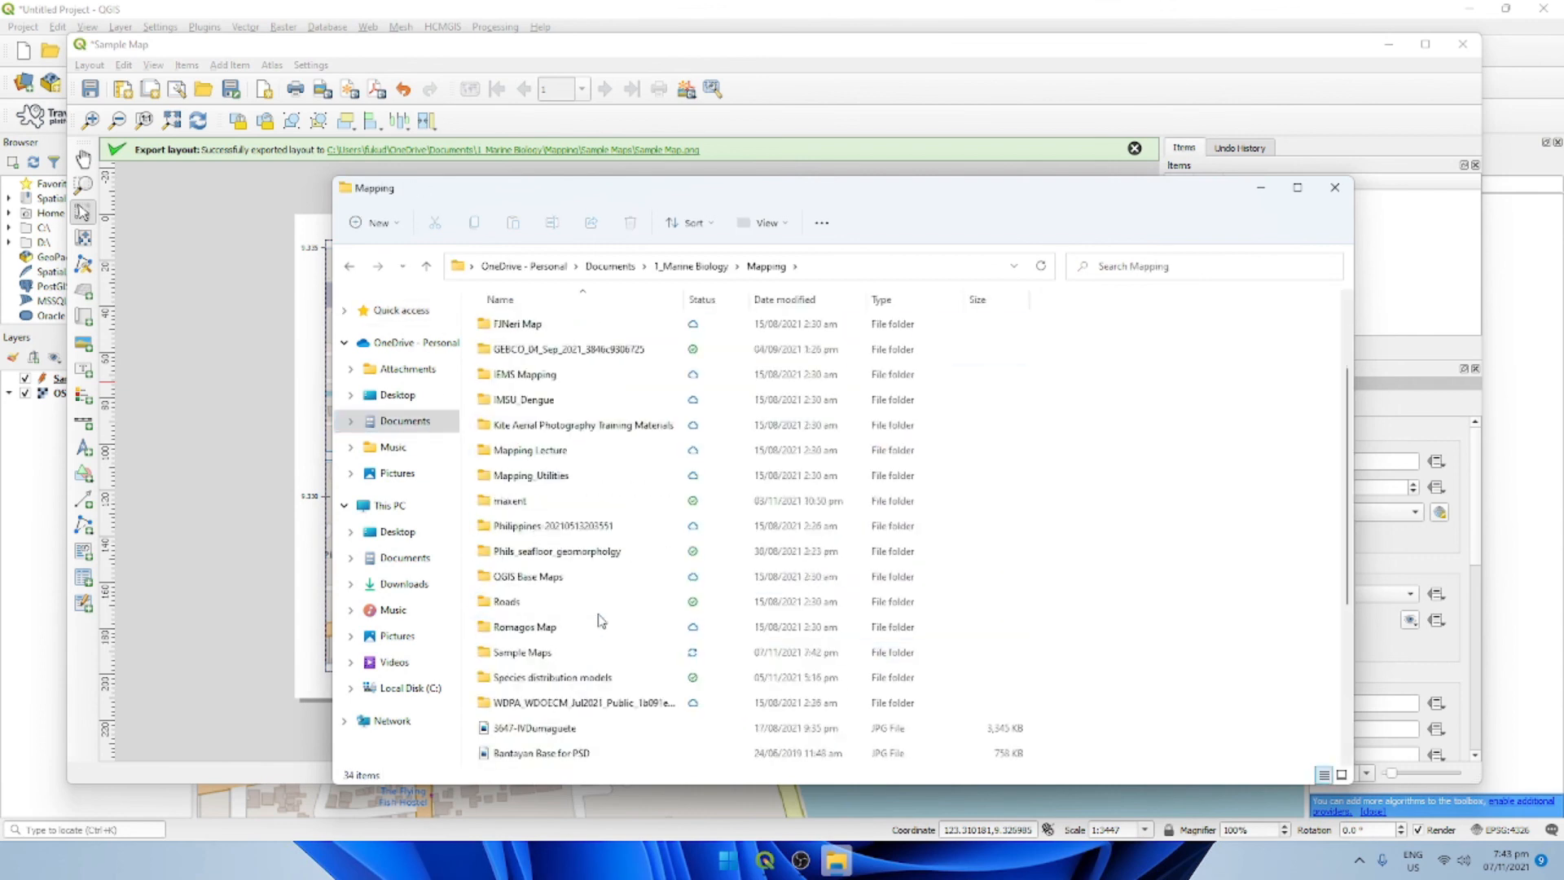
pyautogui.doubleClick(562, 577)
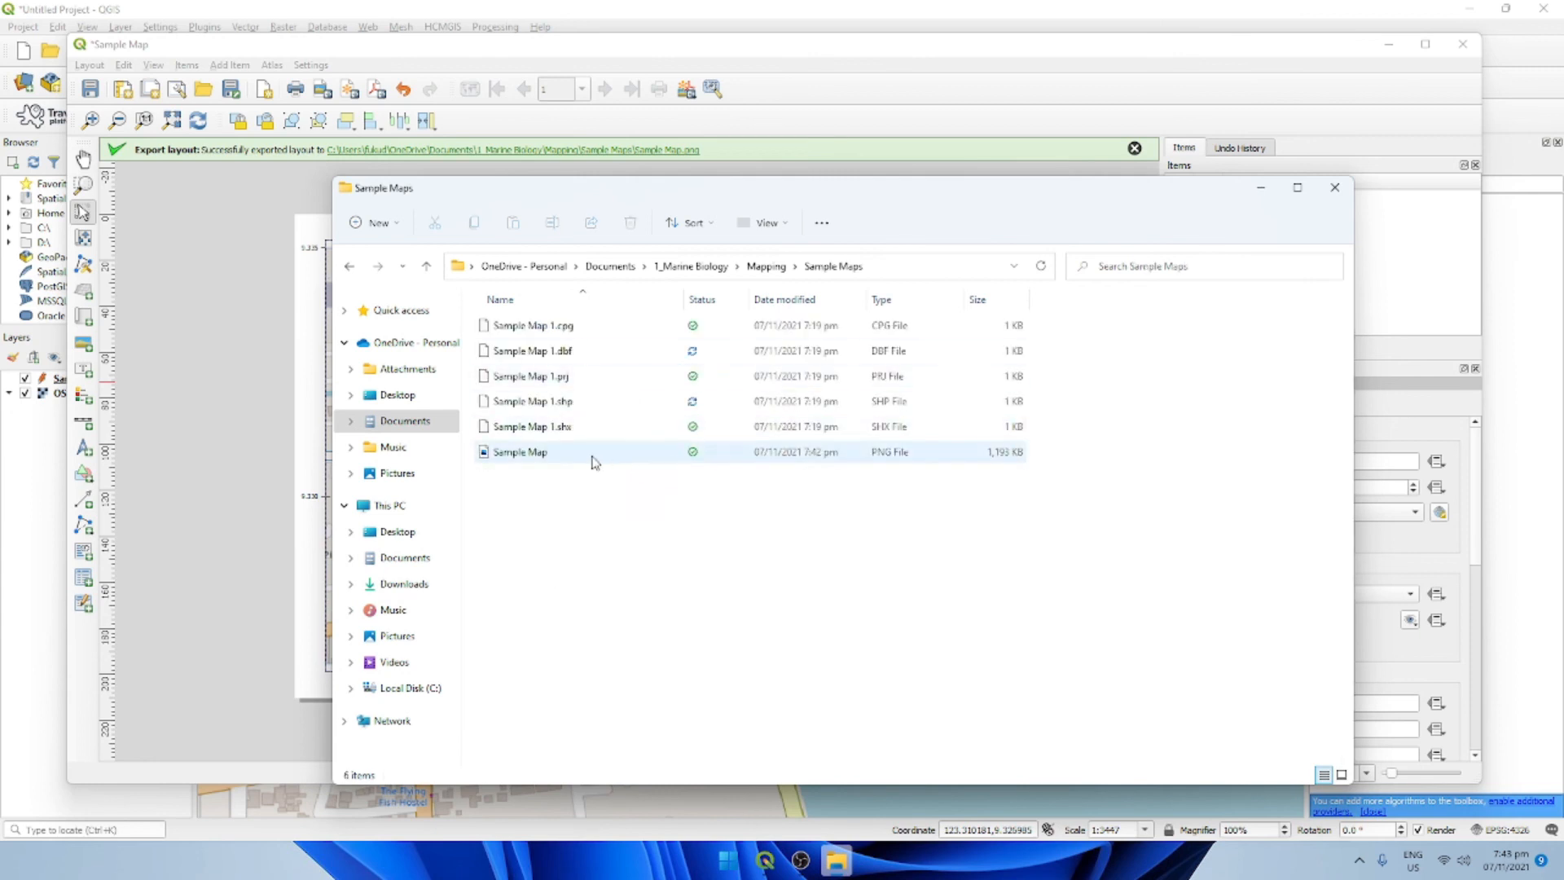
# Step: Open the exported Sample Map PNG and examine its sharpness around the sampling sites and its overall composition
pyautogui.doubleClick(592, 462)
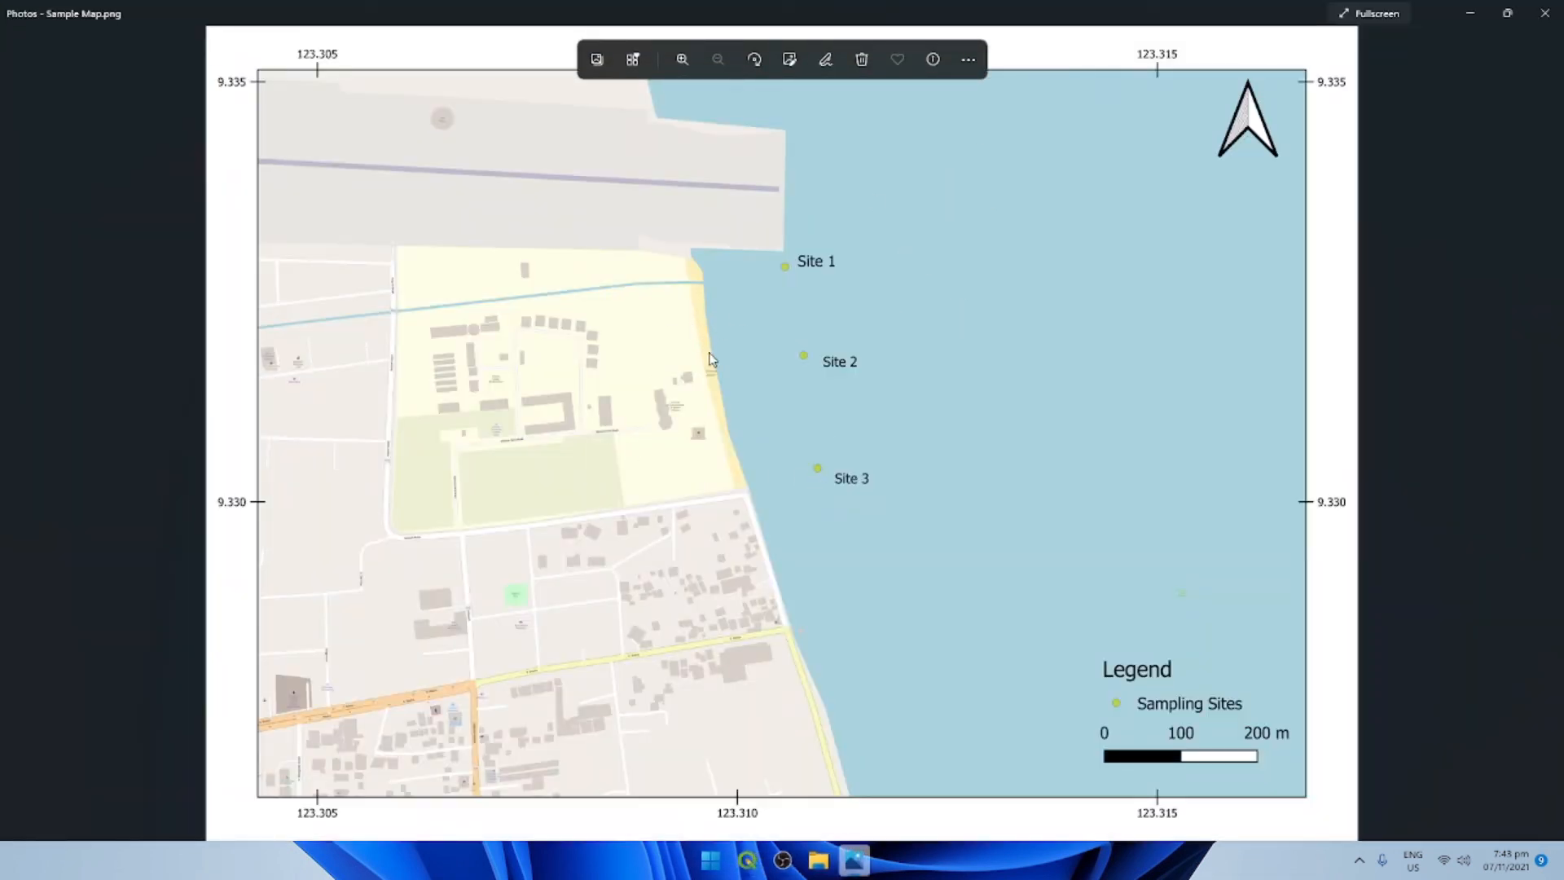
pyautogui.scroll(1, 717, 363)
pyautogui.scroll(4, 718, 365)
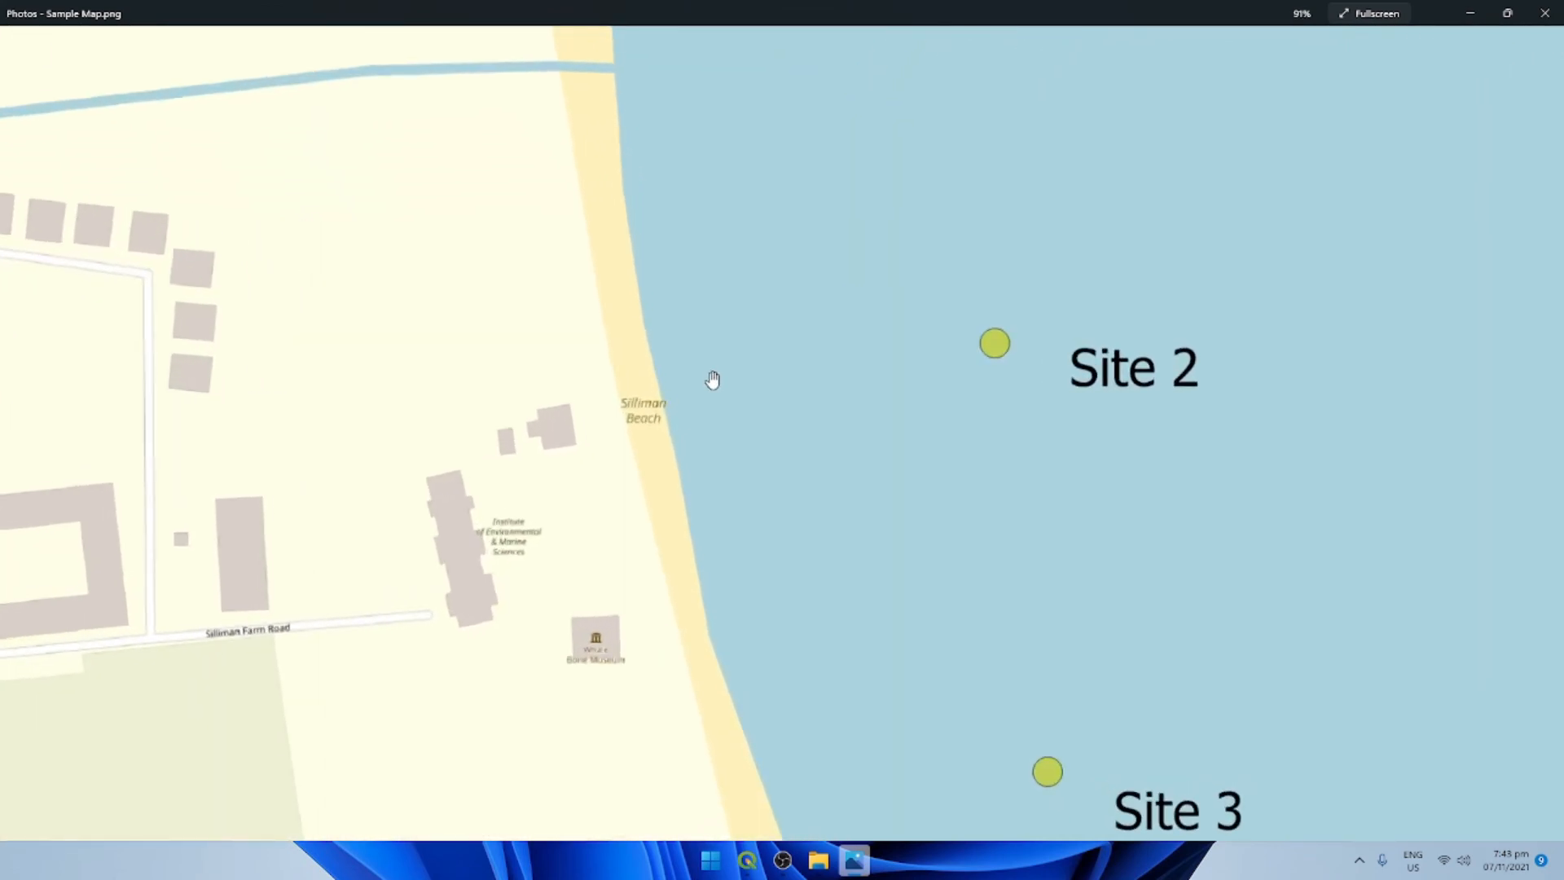
pyautogui.scroll(-2, 715, 379)
pyautogui.scroll(3, 716, 380)
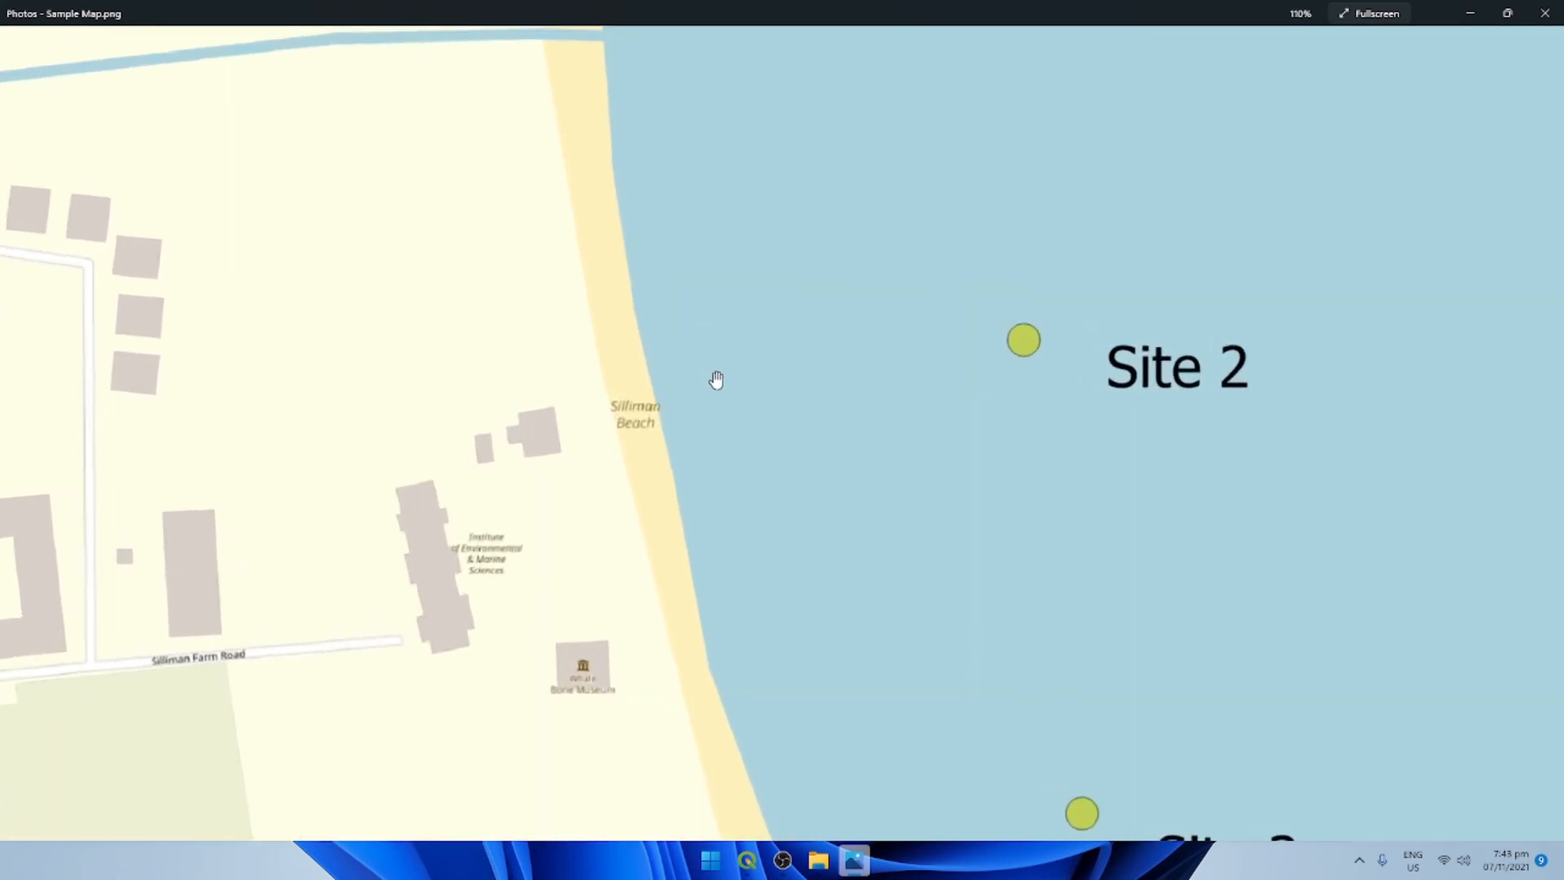
pyautogui.scroll(-5, 716, 380)
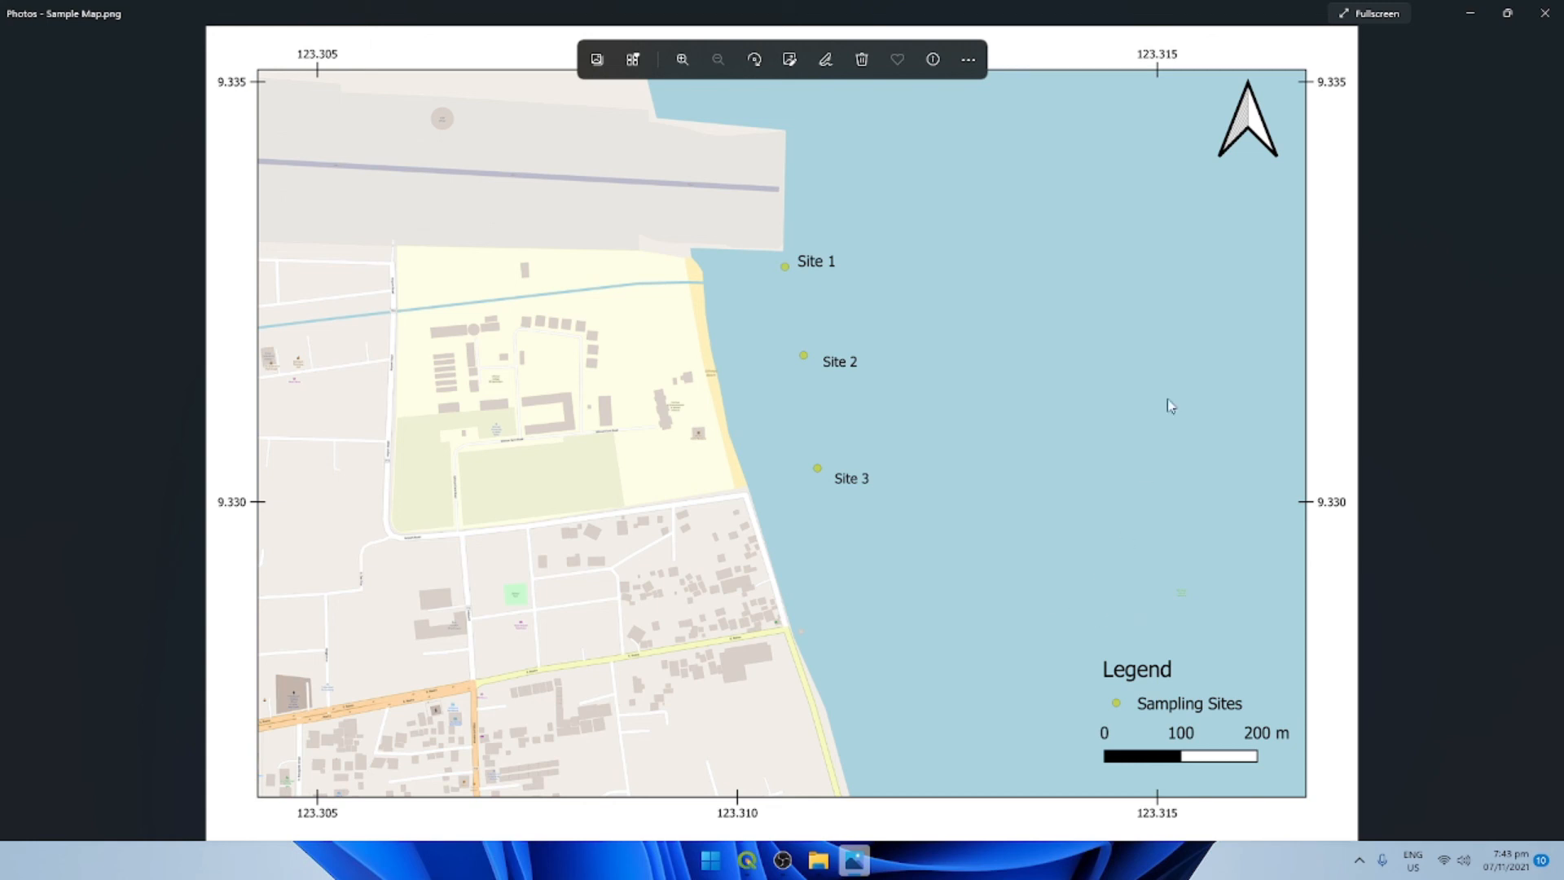
# Step: Close the image viewer, the Sample Map layout and the Sample Maps folder window to return to the main map
pyautogui.hotkey('alt', 'F4')
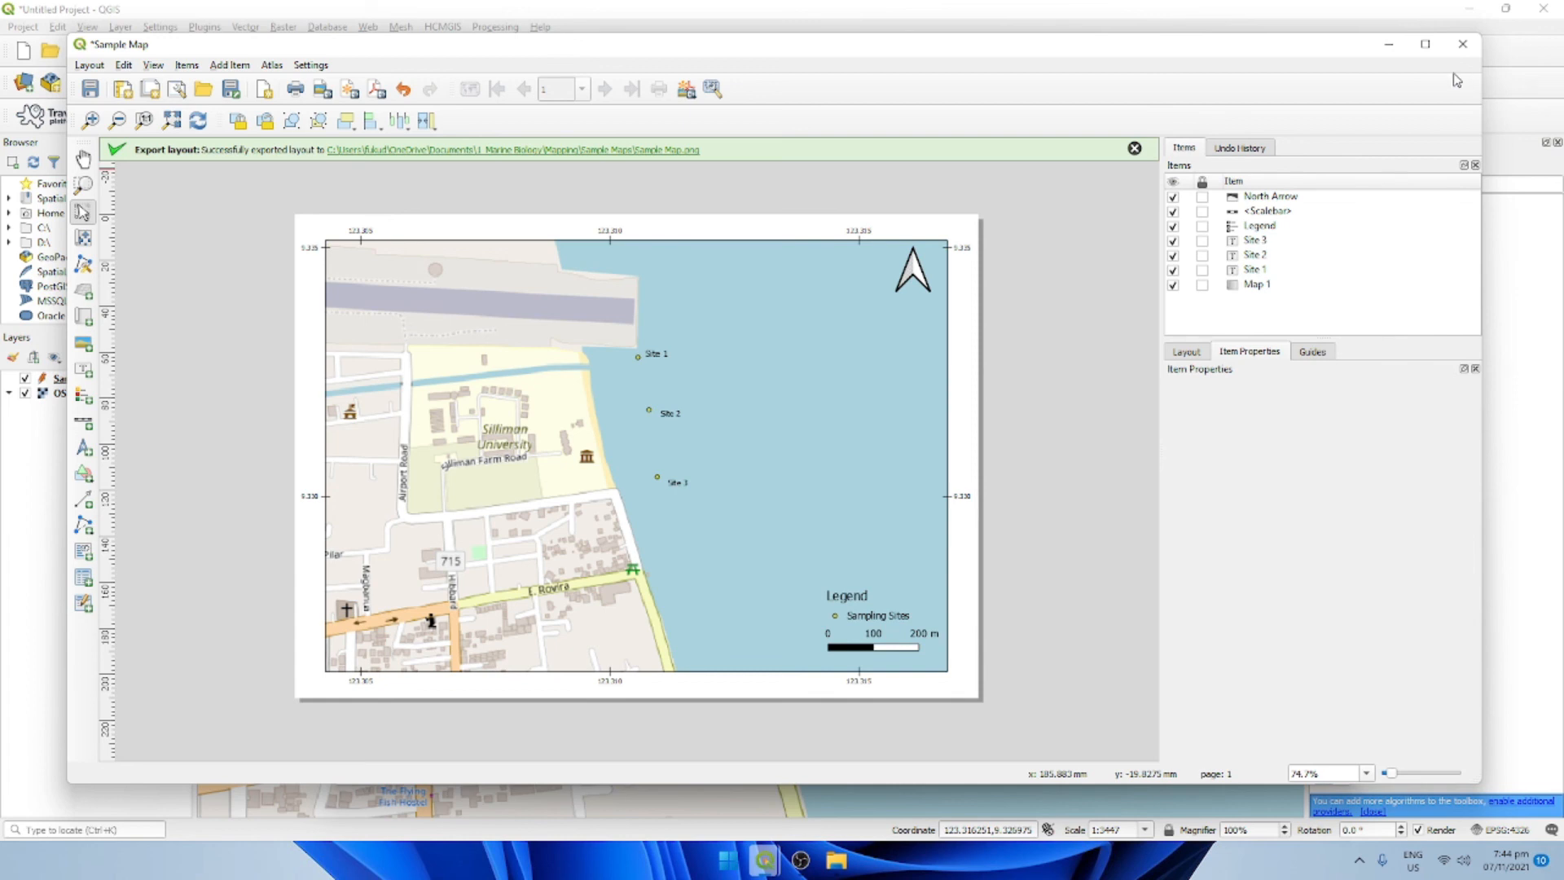
pyautogui.click(1463, 45)
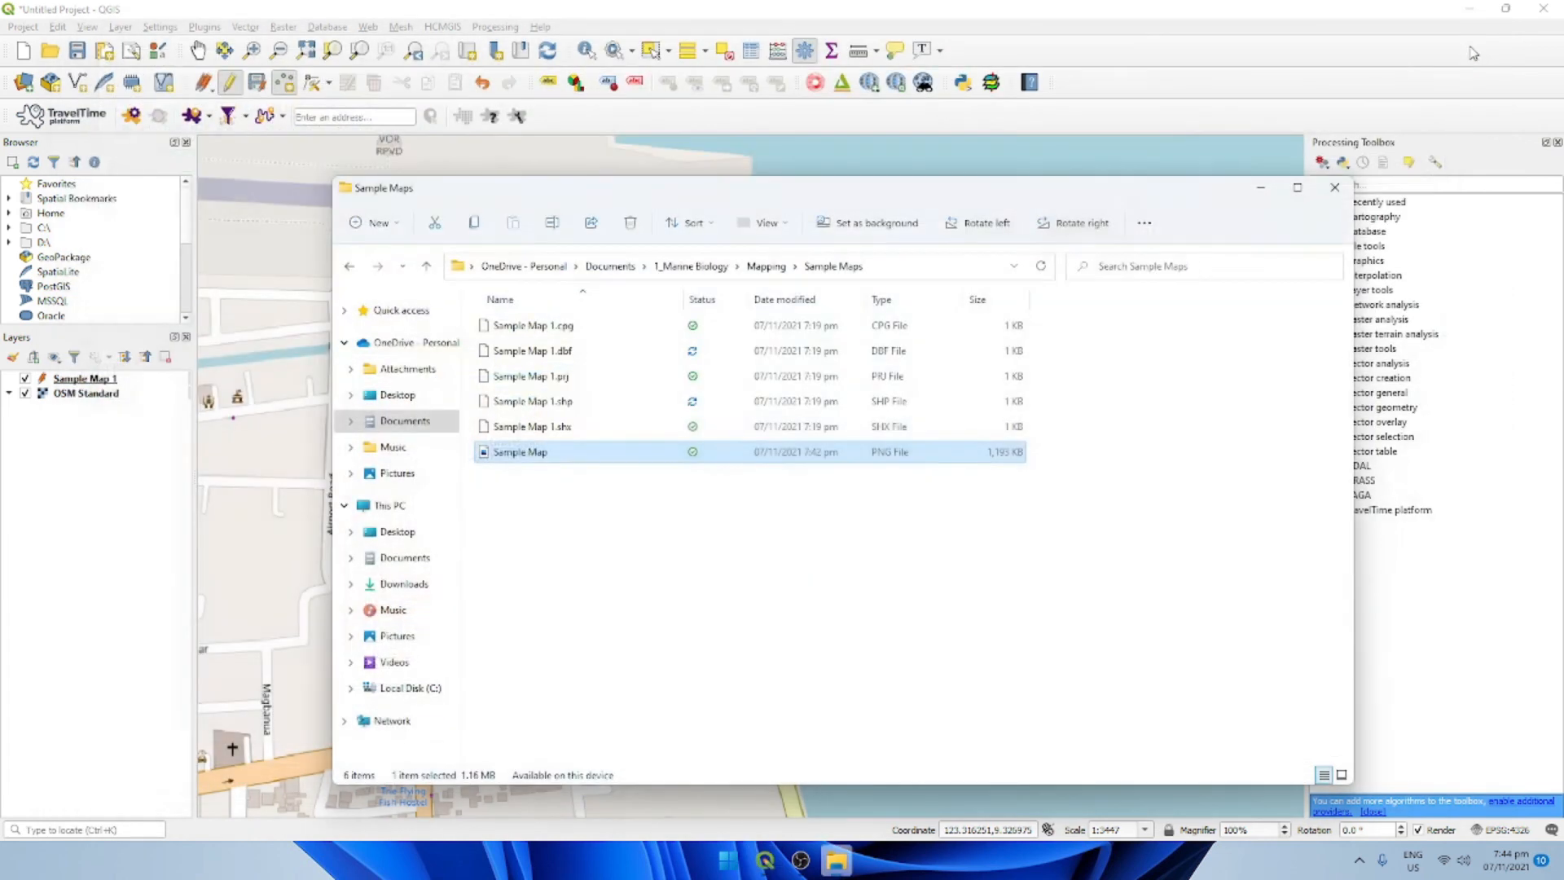
pyautogui.click(1334, 187)
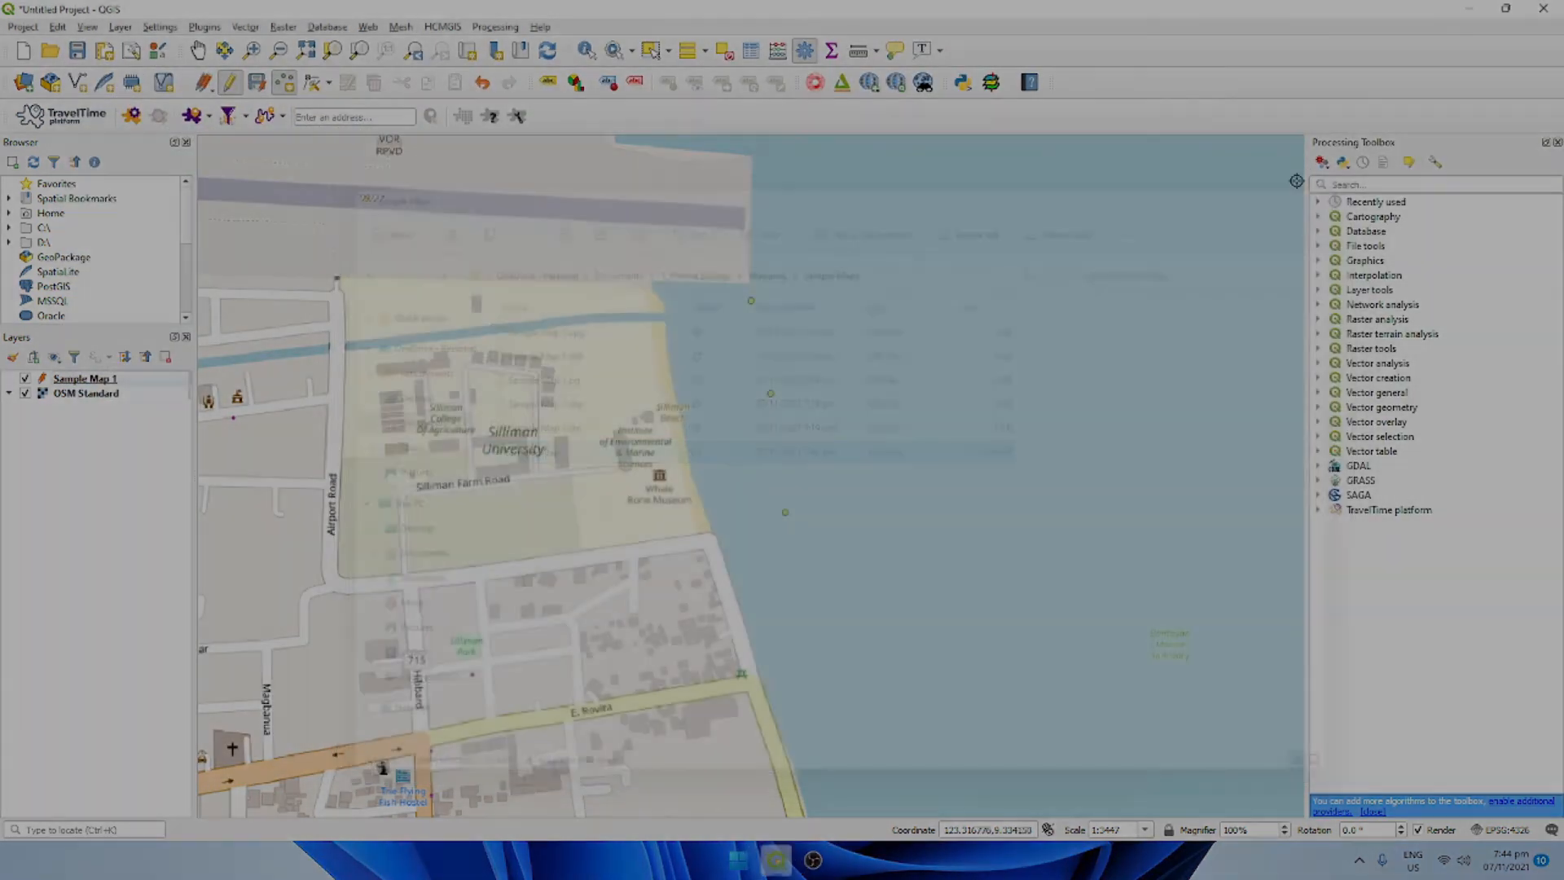